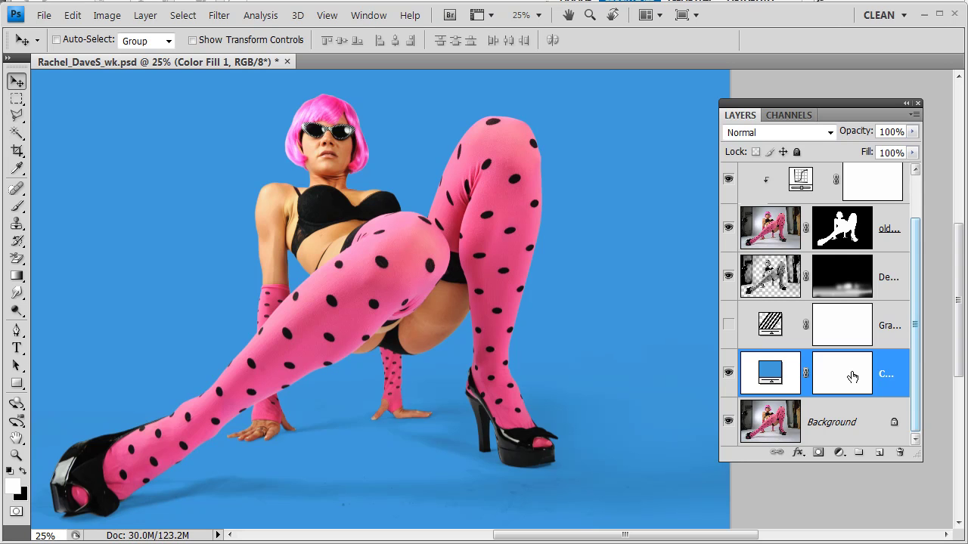
# Step: Review the composite by isolating the Background layer and switching the gradient fill and clipped Curves layers' visibility
pyautogui.keyDown('alt'); pyautogui.click(729, 425); pyautogui.keyUp('alt')
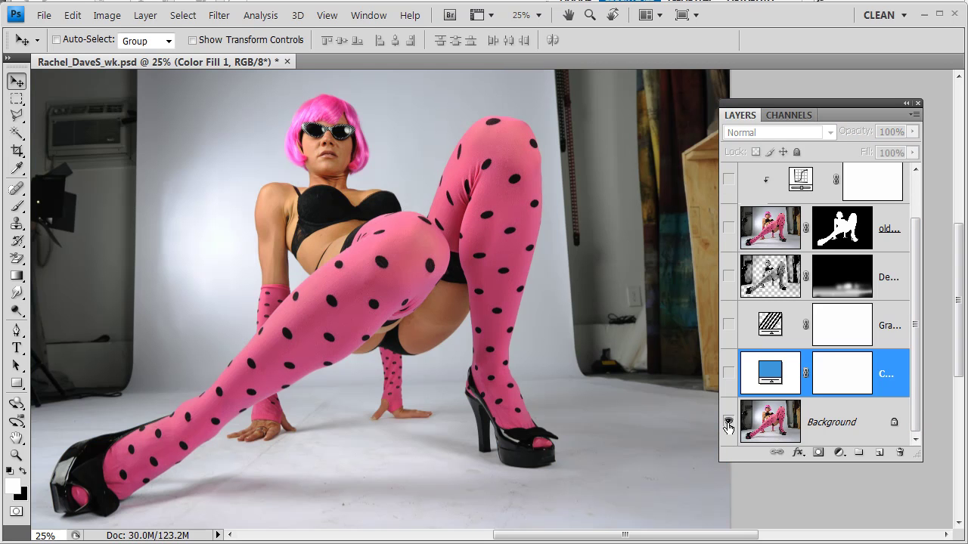
pyautogui.keyDown('alt'); pyautogui.click(728, 426); pyautogui.keyUp('alt')
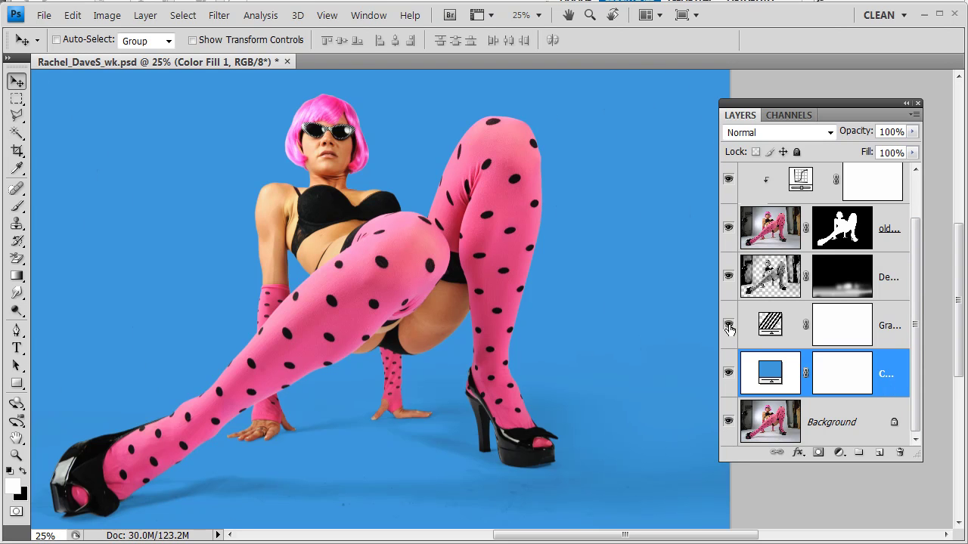
pyautogui.click(728, 327)
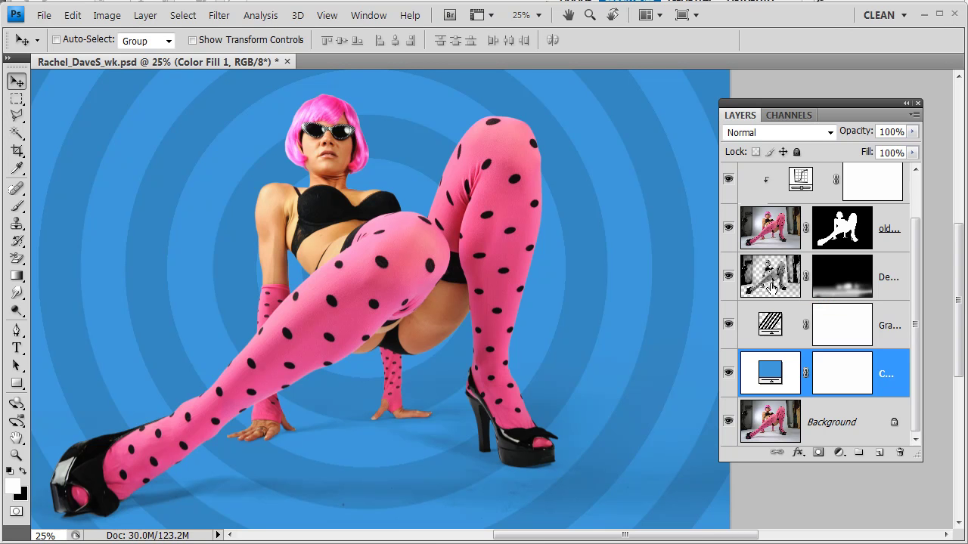
pyautogui.click(728, 180)
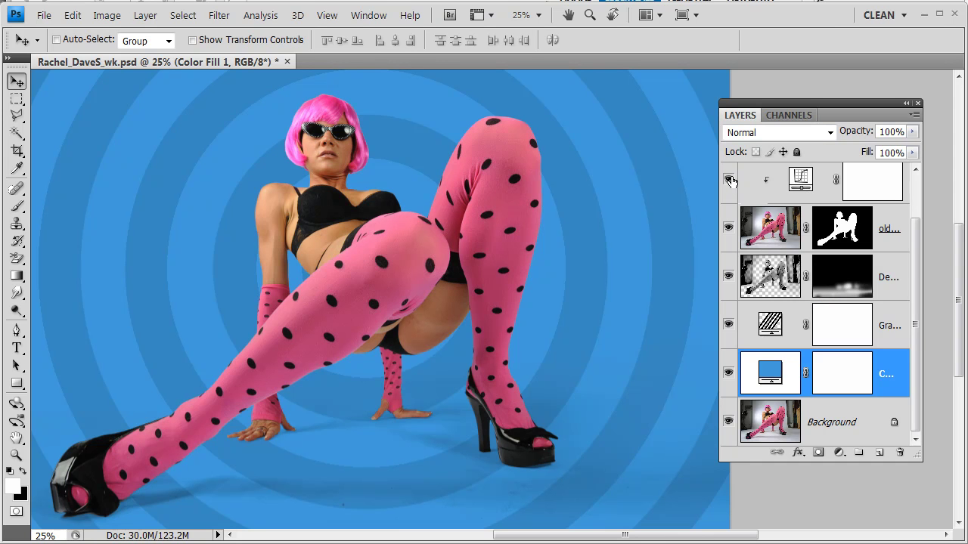
pyautogui.click(729, 179)
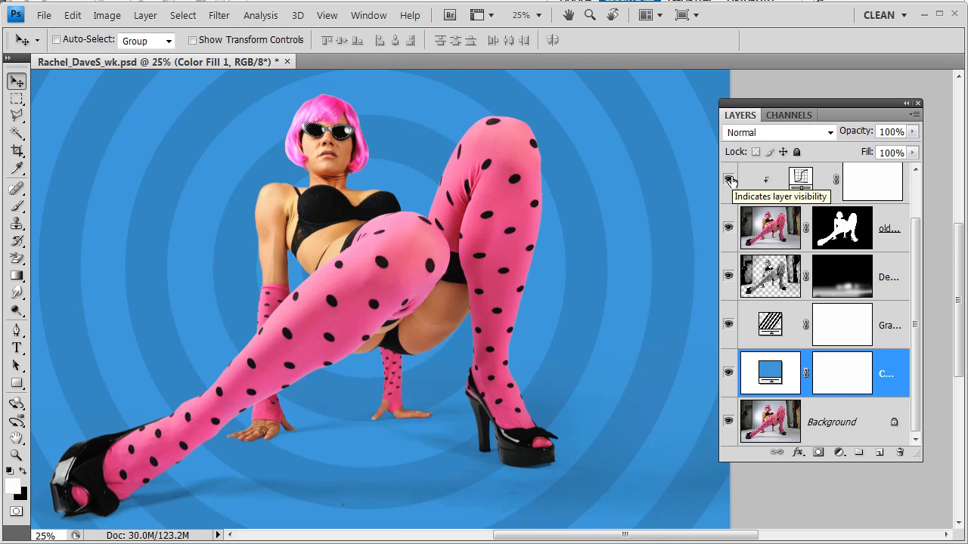
# Step: Duplicate the Background layer into a new, unnamed document
pyautogui.click(852, 429)
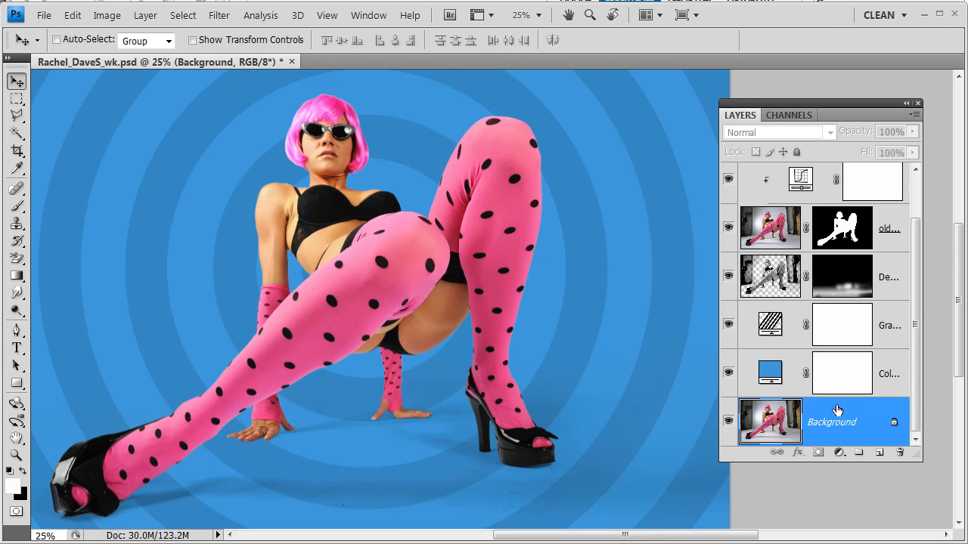
pyautogui.moveTo(852, 106); pyautogui.dragTo(732, 80)
pyautogui.click(796, 90)
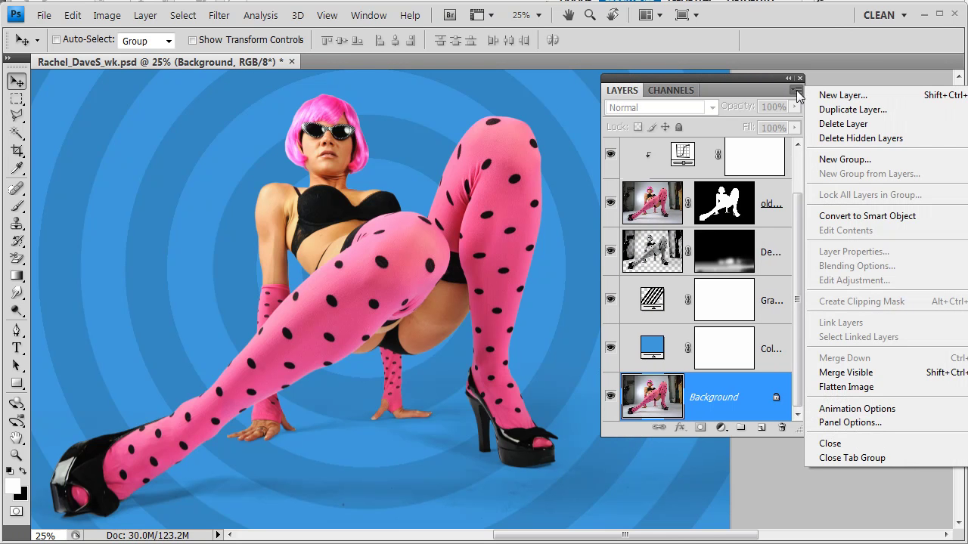
pyautogui.click(837, 110)
pyautogui.click(502, 225)
pyautogui.click(503, 252)
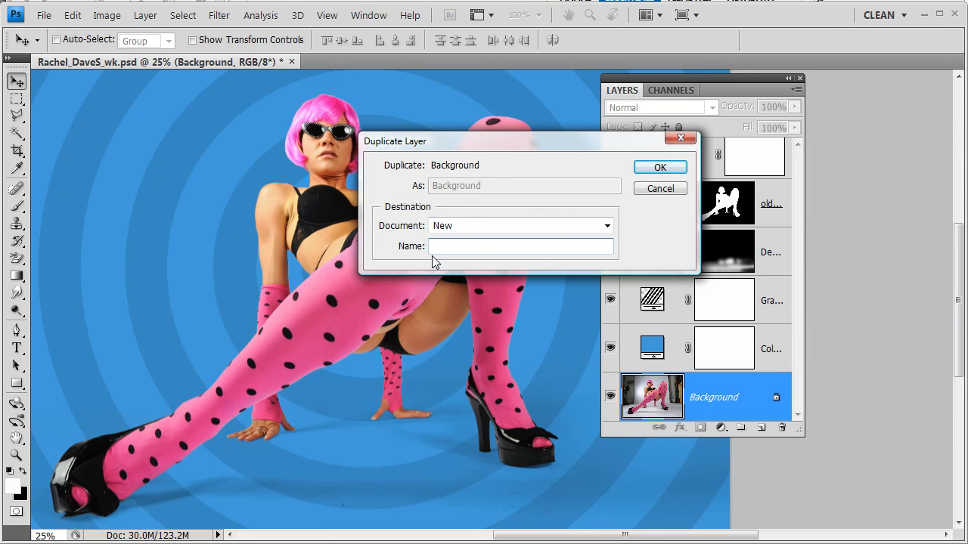
pyautogui.click(660, 168)
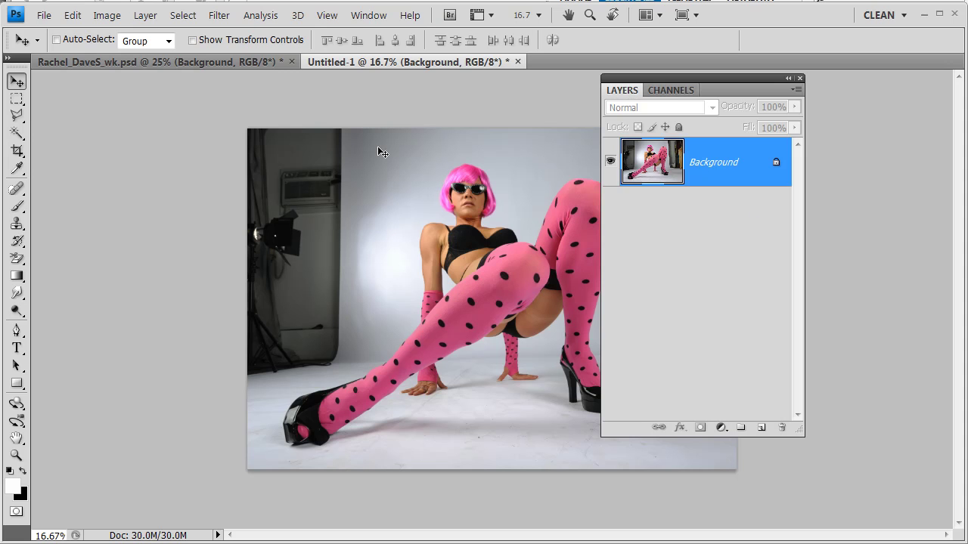
# Step: Add a Black & White adjustment layer above the Background in the new document
pyautogui.moveTo(673, 78); pyautogui.dragTo(758, 81)
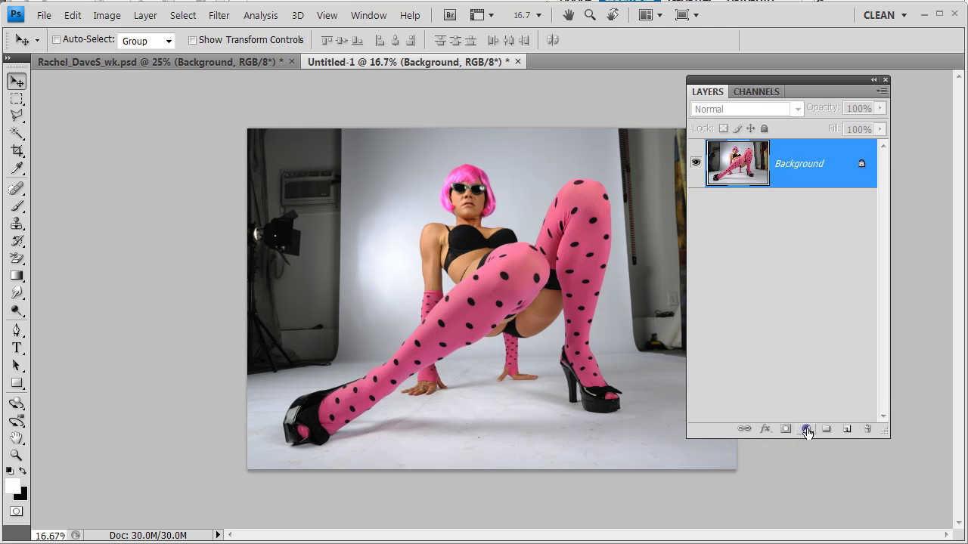
pyautogui.moveTo(878, 436); pyautogui.dragTo(841, 258)
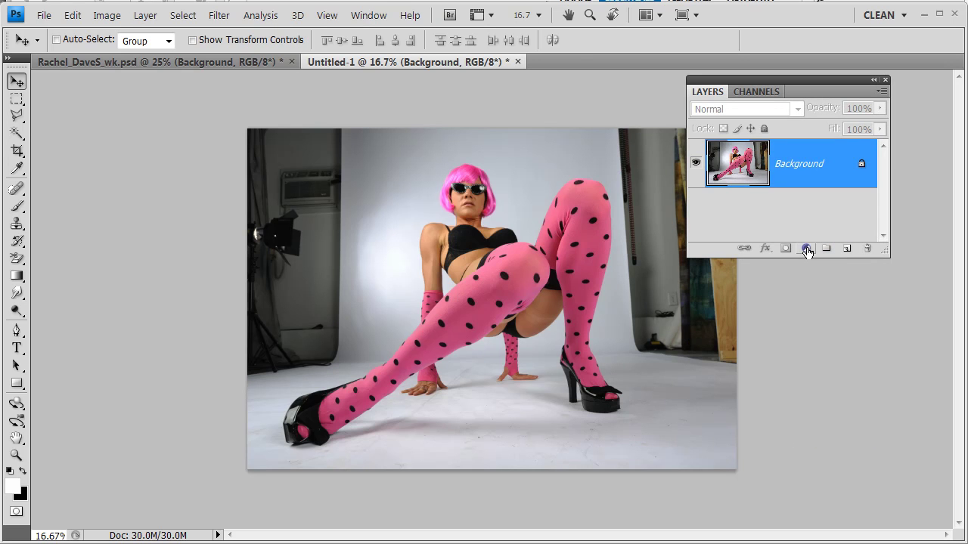
pyautogui.click(807, 250)
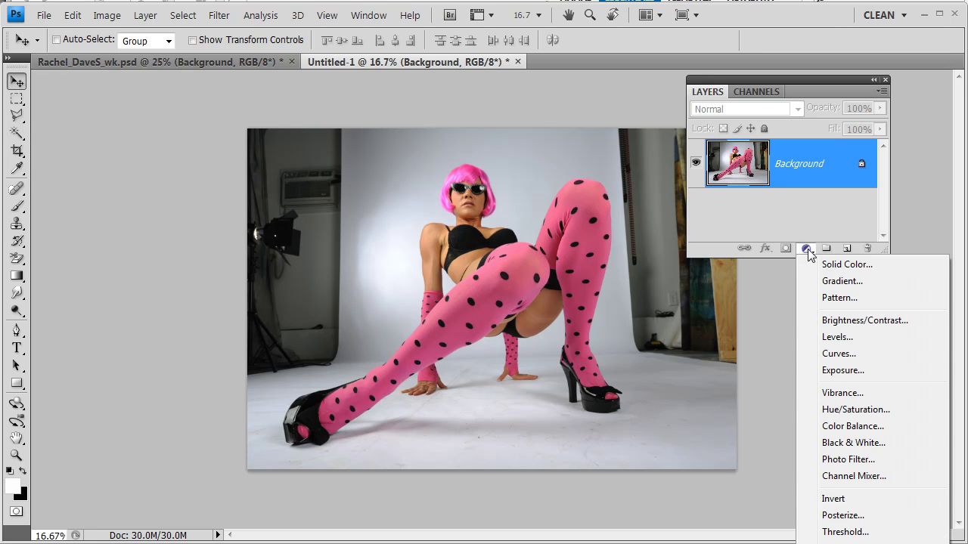
pyautogui.click(865, 443)
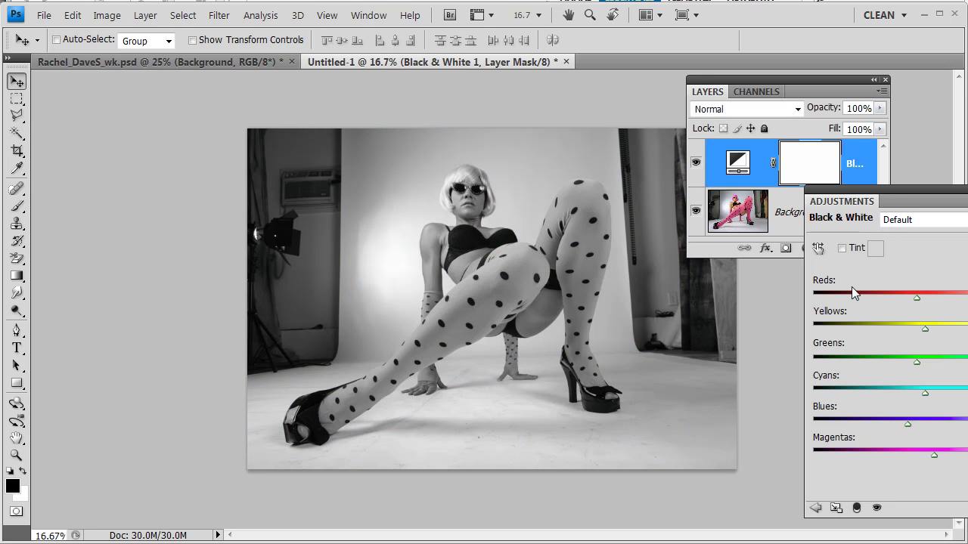
pyautogui.moveTo(882, 204); pyautogui.dragTo(754, 173)
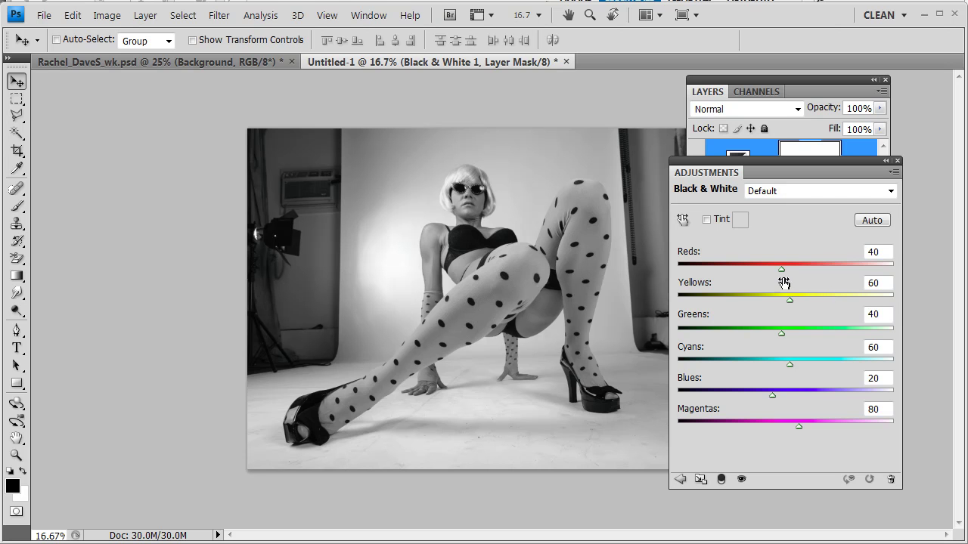
# Step: Darken the figure in the Black & White adjustment by setting Reds, Yellows and Greens to -200
pyautogui.moveTo(782, 269); pyautogui.dragTo(657, 267)
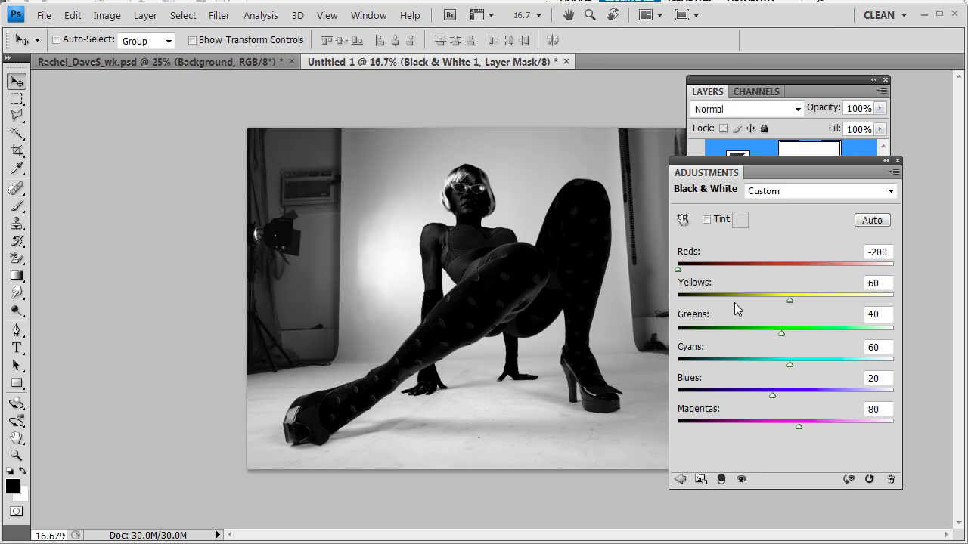
pyautogui.moveTo(791, 302); pyautogui.dragTo(659, 300)
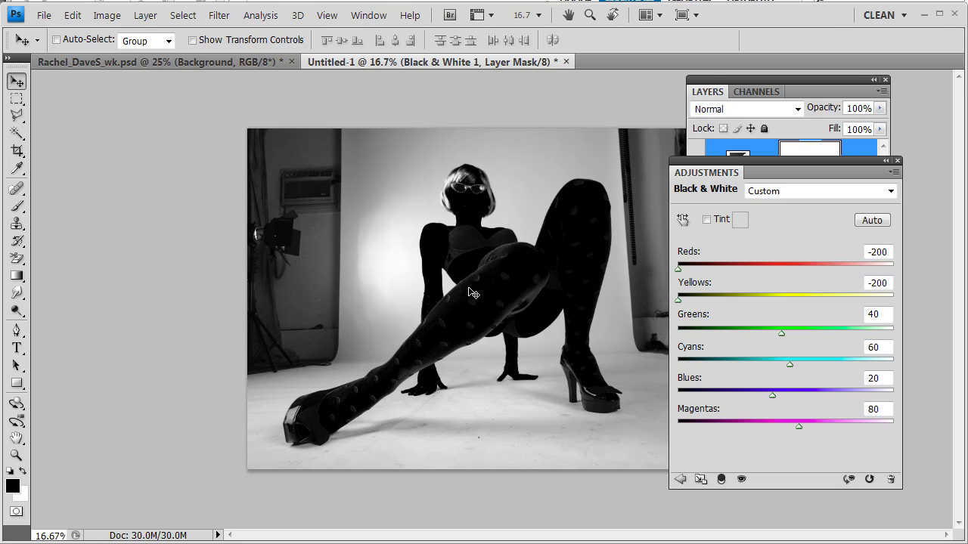
pyautogui.moveTo(781, 336); pyautogui.dragTo(652, 333)
# Step: Set Cyans and Blues to 300 and Magentas to -200 in the Black & White adjustment
pyautogui.moveTo(789, 365); pyautogui.dragTo(899, 367)
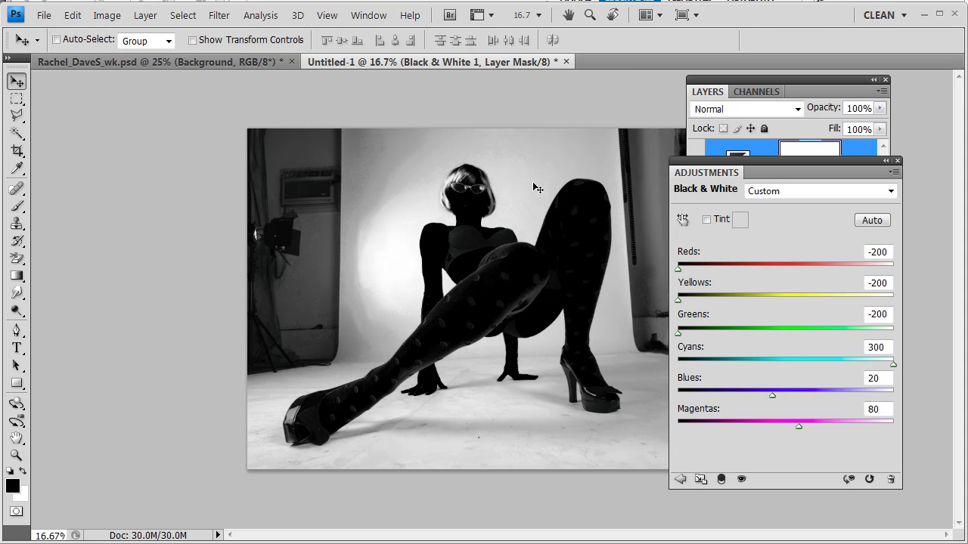
pyautogui.click(893, 364)
pyautogui.moveTo(892, 364); pyautogui.dragTo(779, 360)
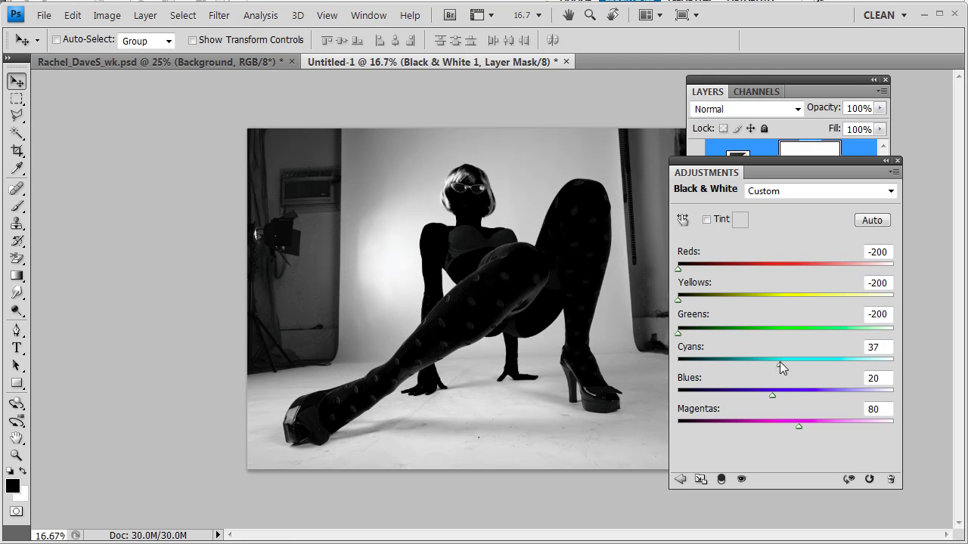
pyautogui.moveTo(772, 396); pyautogui.dragTo(904, 394)
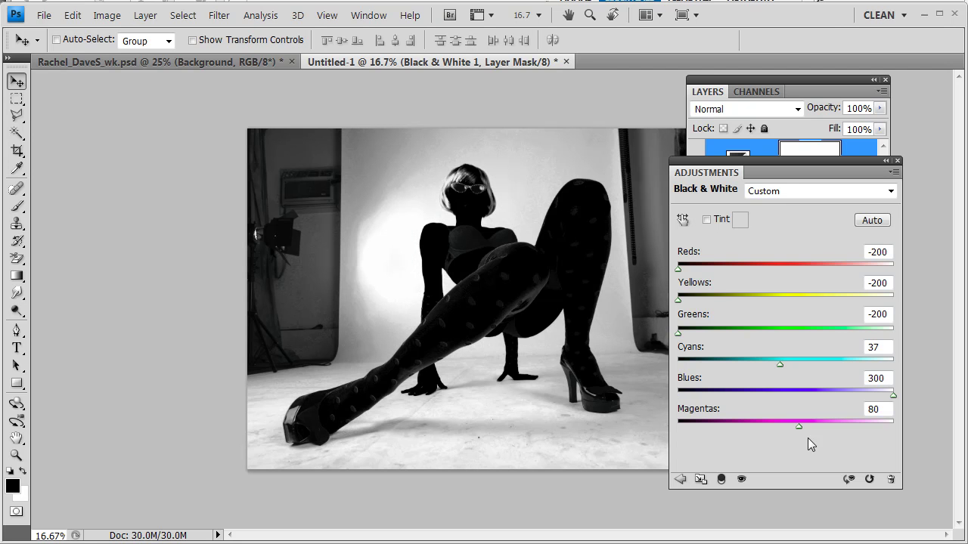
pyautogui.moveTo(799, 422); pyautogui.dragTo(924, 425)
pyautogui.moveTo(863, 428); pyautogui.dragTo(623, 428)
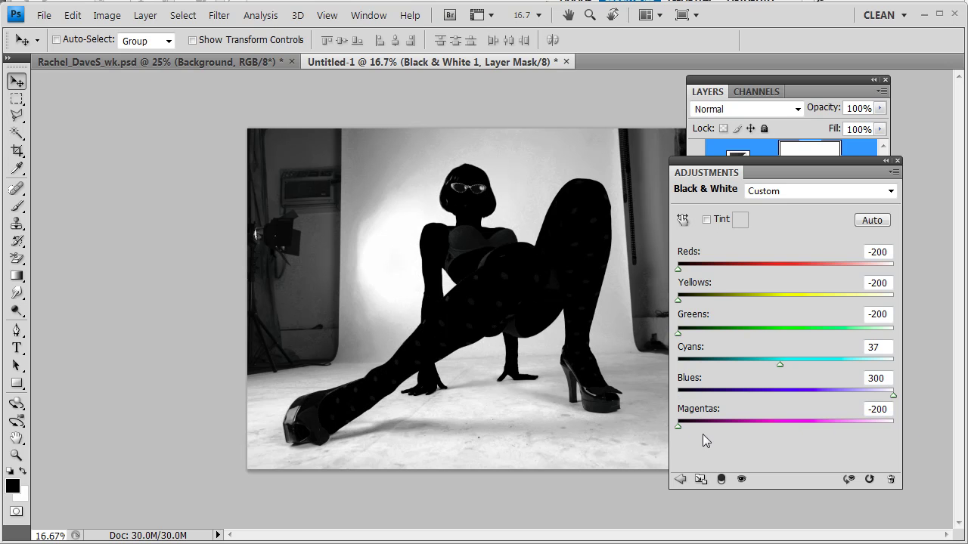
pyautogui.moveTo(779, 363); pyautogui.dragTo(893, 363)
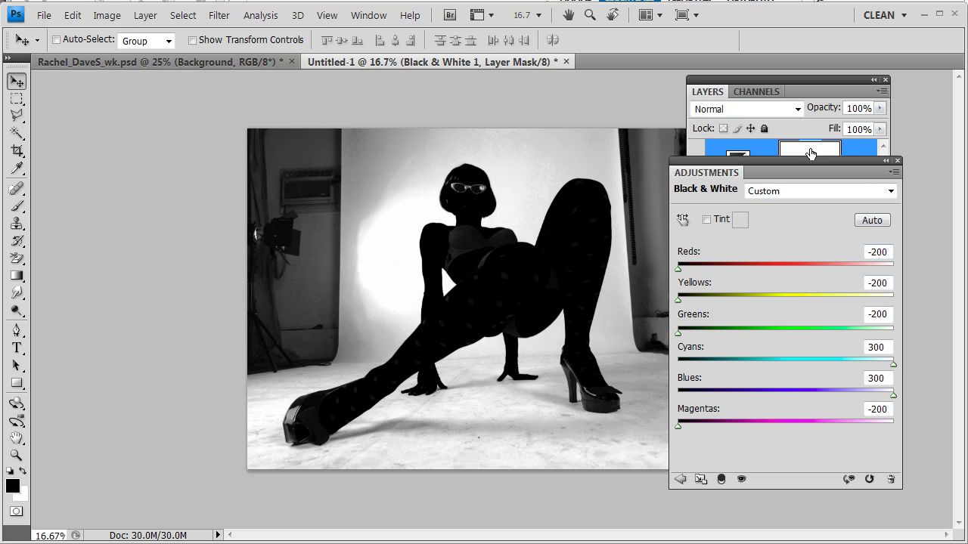
# Step: Compare the Red, Green and Blue channels individually for contrast between the figure and the backdrop
pyautogui.click(754, 92)
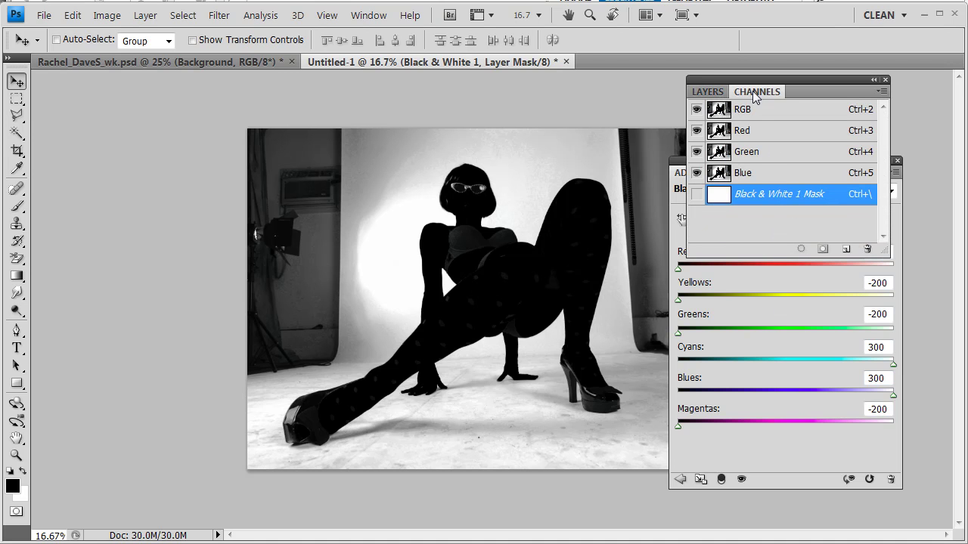
pyautogui.click(366, 16)
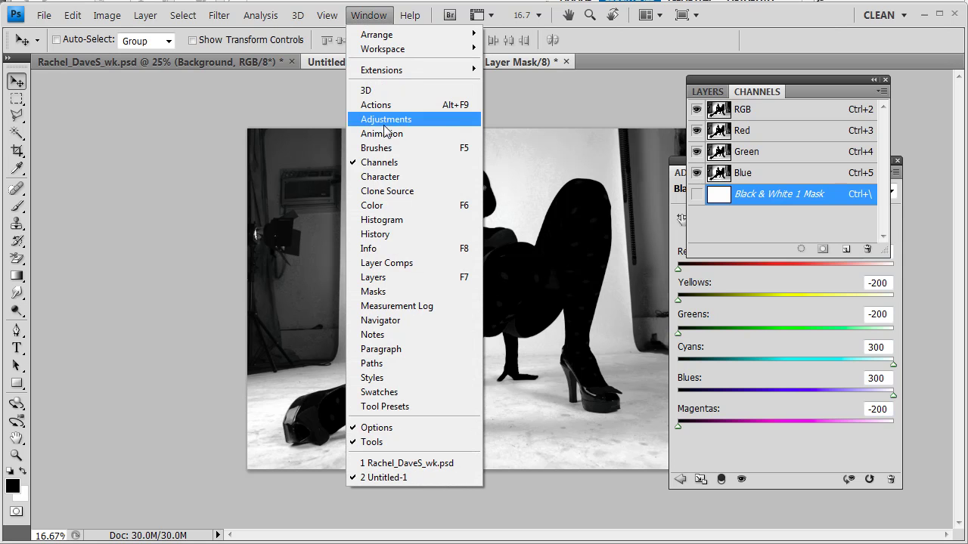
pyautogui.click(367, 15)
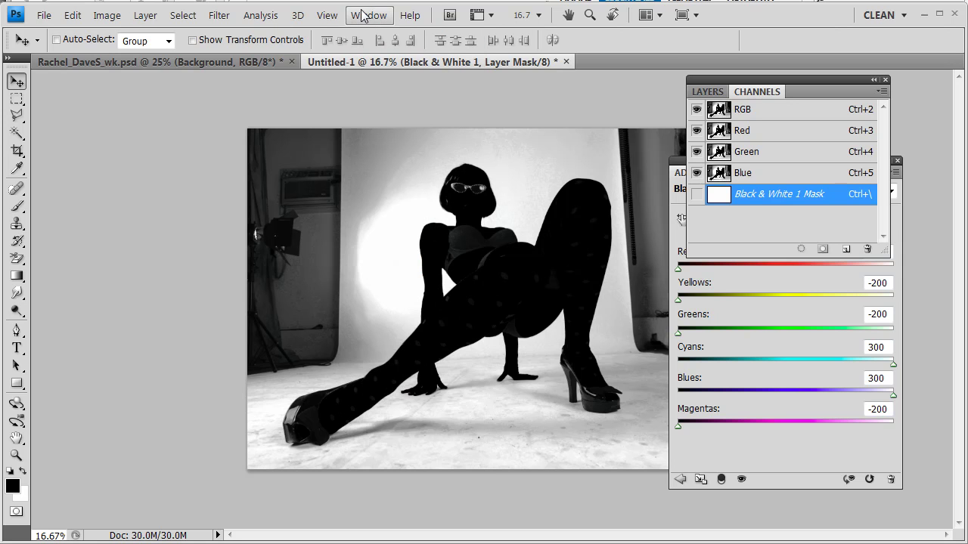
pyautogui.click(755, 133)
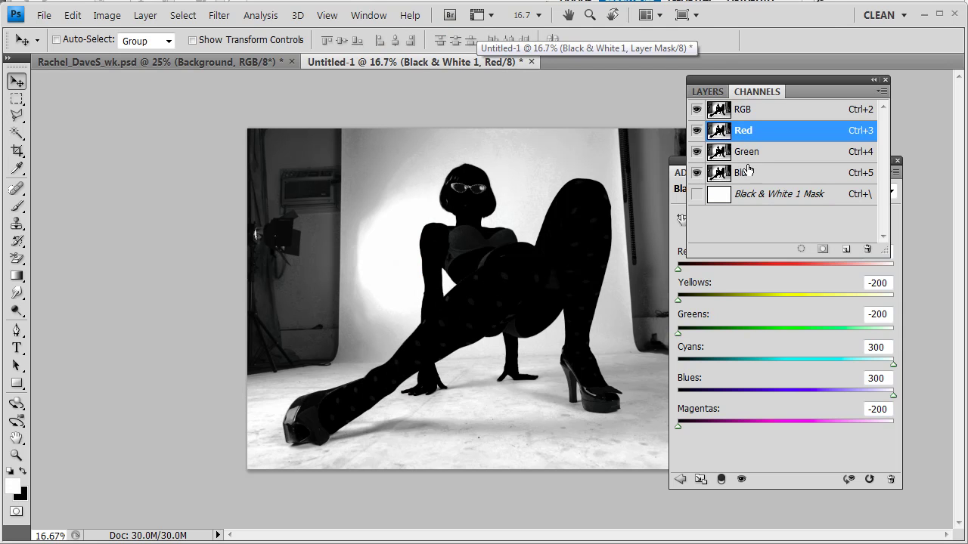
pyautogui.click(755, 157)
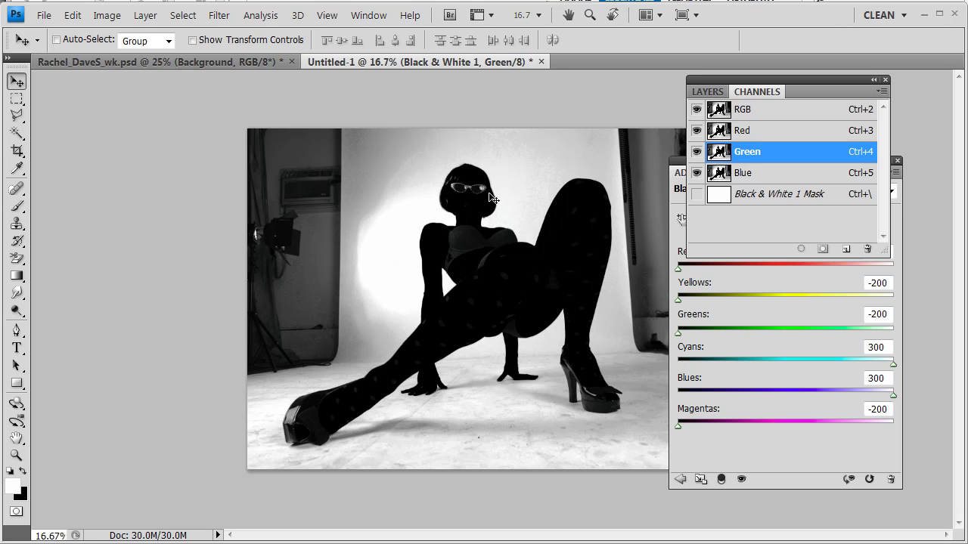
pyautogui.click(745, 112)
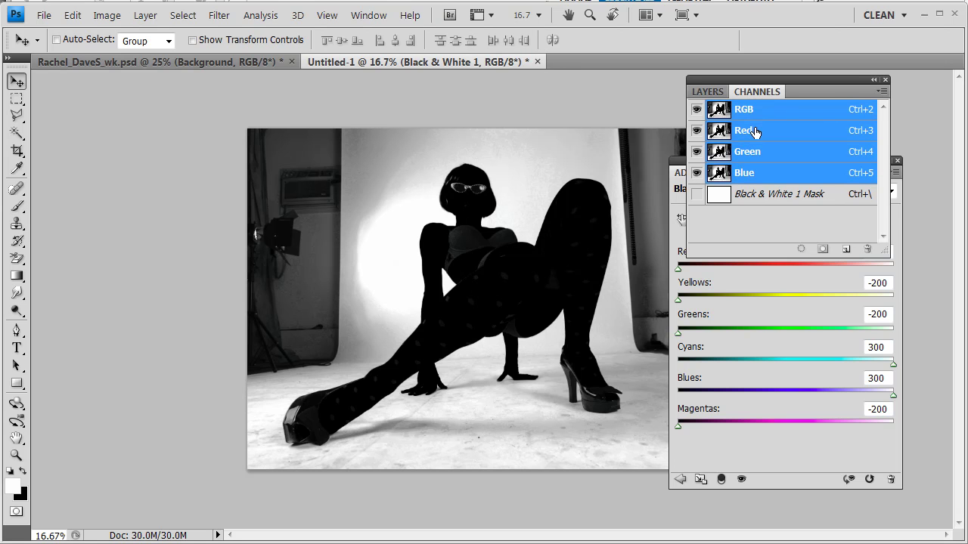
pyautogui.click(756, 131)
pyautogui.click(768, 152)
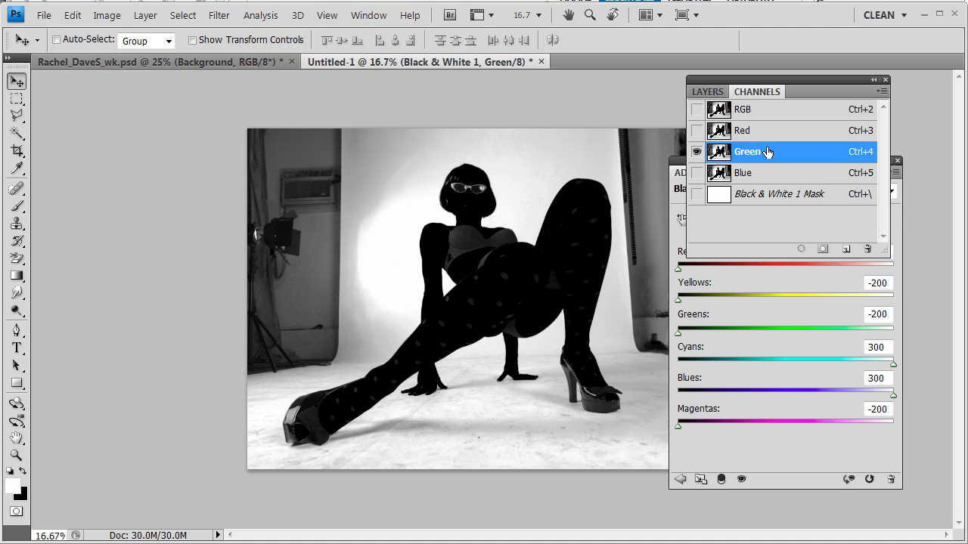
pyautogui.click(762, 173)
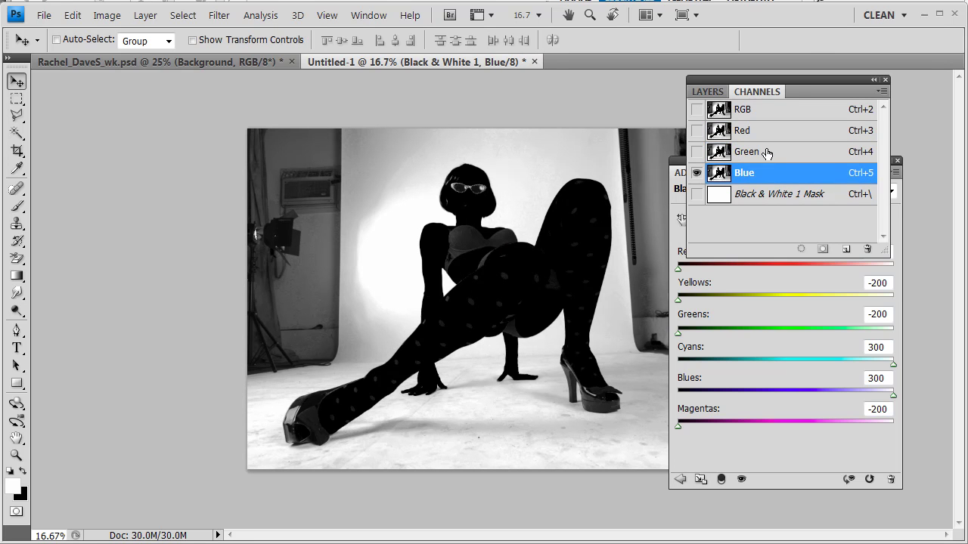
pyautogui.click(767, 153)
pyautogui.click(766, 134)
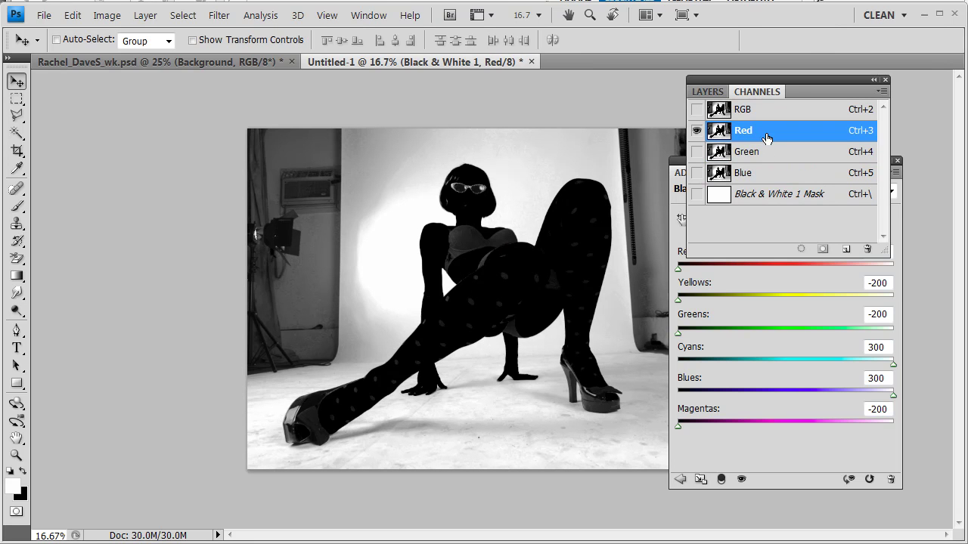
# Step: Duplicate the Green channel as a new alpha channel
pyautogui.click(765, 155)
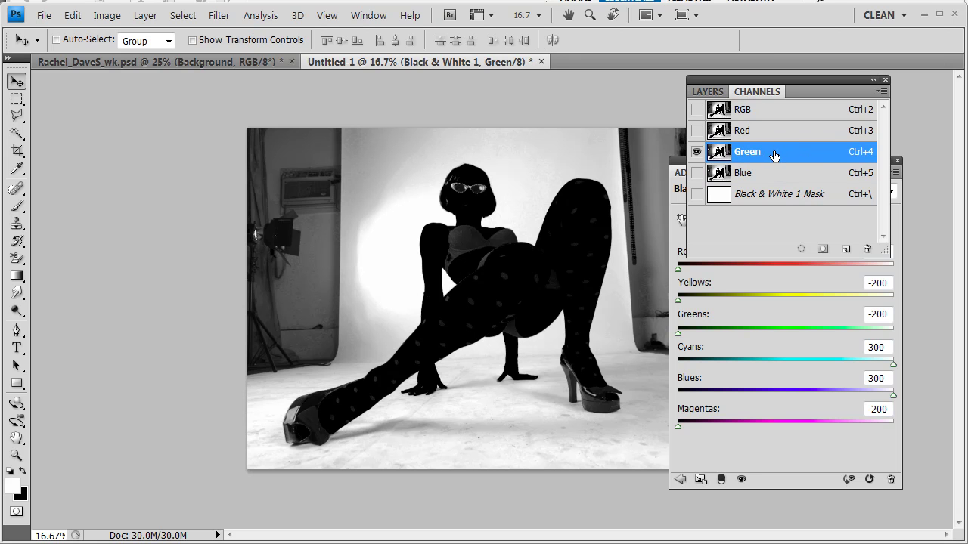
pyautogui.moveTo(772, 157); pyautogui.dragTo(848, 251)
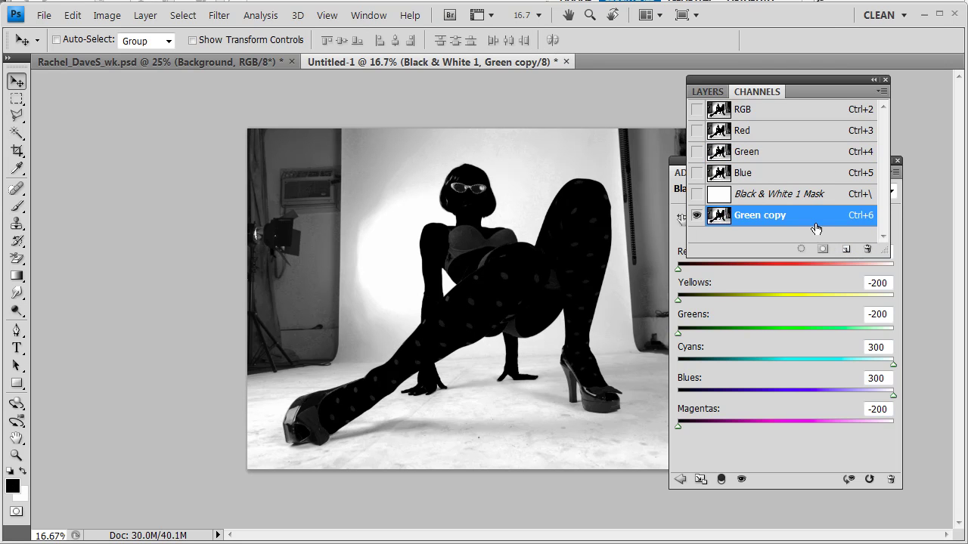
# Step: Delete the Black & White adjustment layer and display the document's channels
pyautogui.click(707, 91)
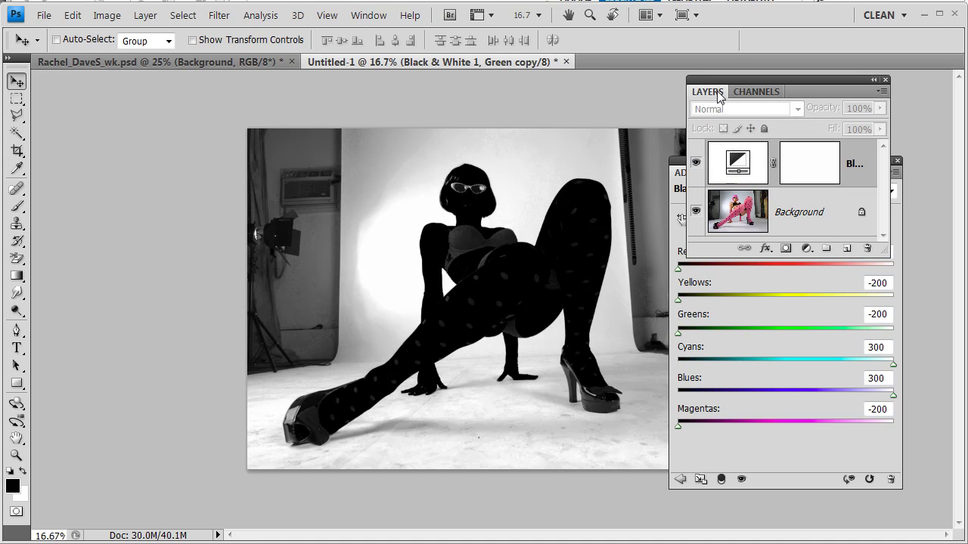
pyautogui.click(725, 167)
pyautogui.moveTo(719, 165); pyautogui.dragTo(868, 249)
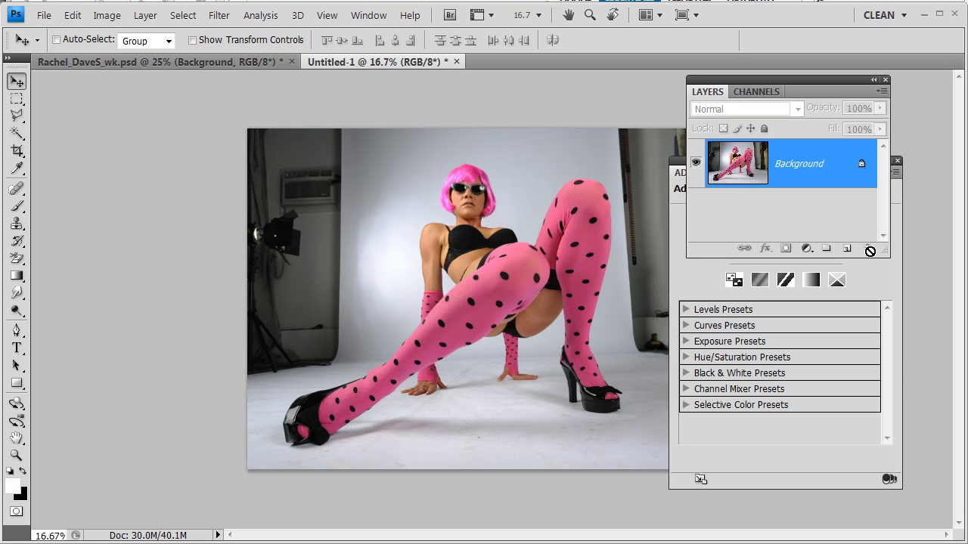
pyautogui.click(751, 92)
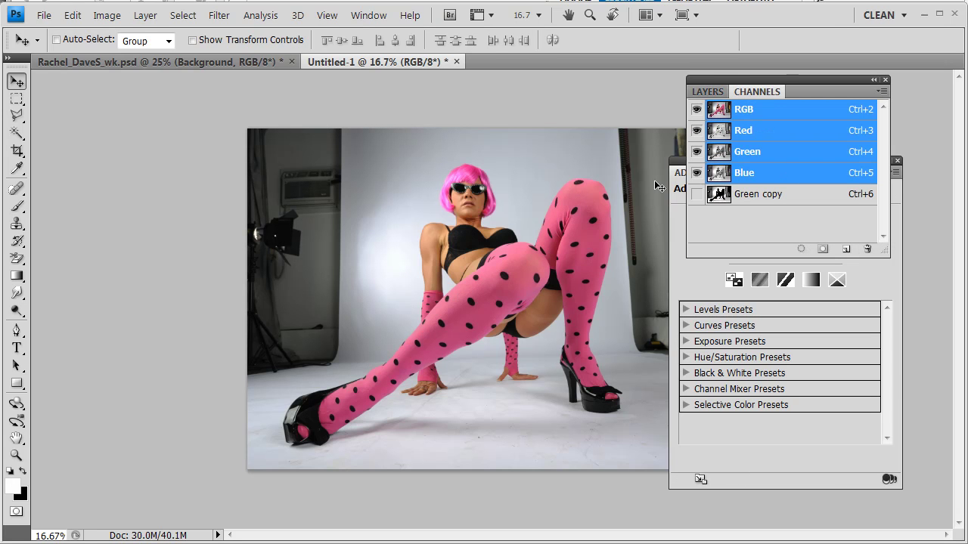
# Step: Apply Levels to the Green copy channel with input black at 76 and input white at 136
pyautogui.click(761, 195)
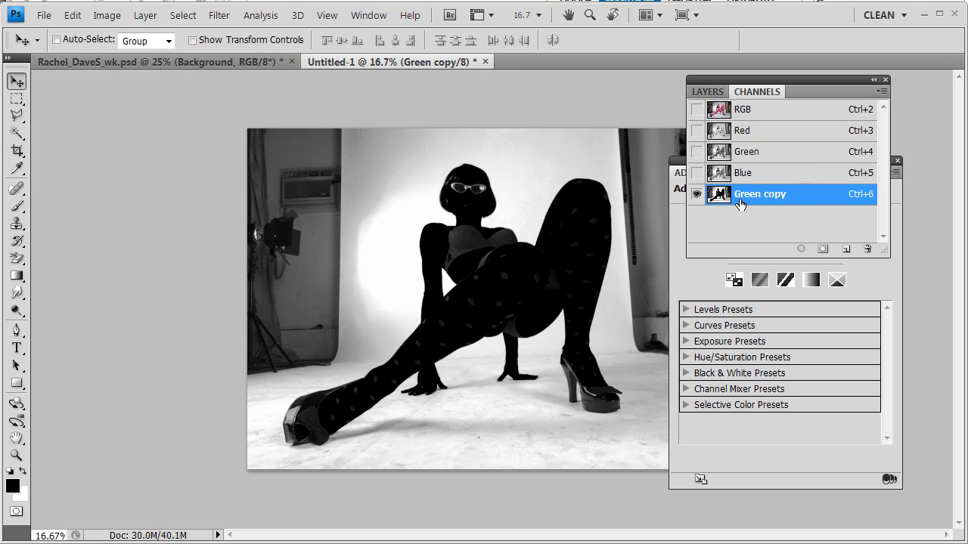
pyautogui.click(106, 16)
pyautogui.moveTo(154, 62)
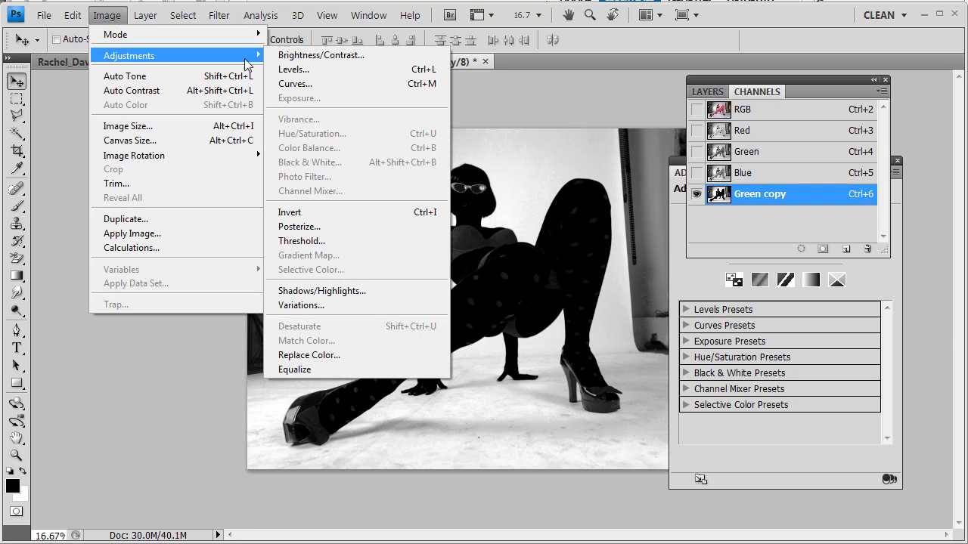
pyautogui.click(340, 71)
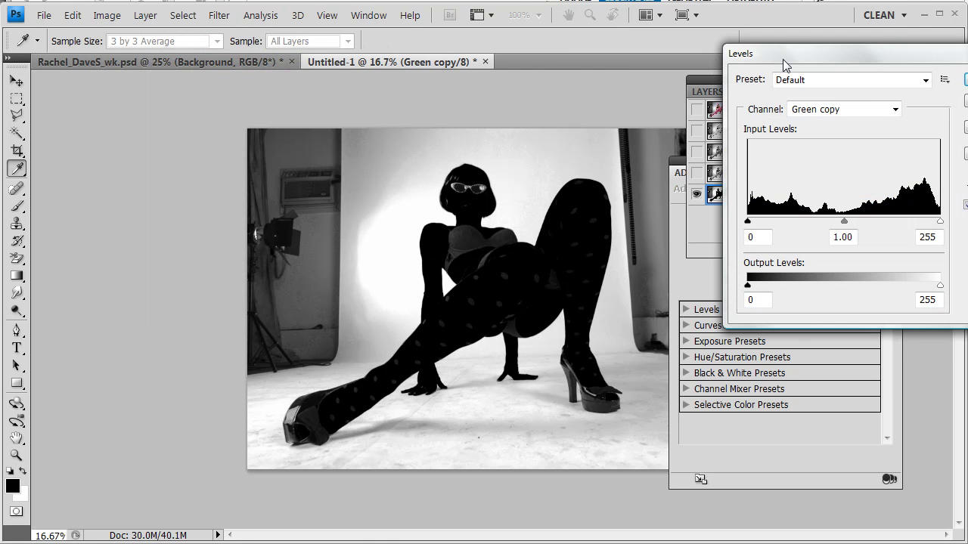
pyautogui.moveTo(785, 64); pyautogui.dragTo(689, 55)
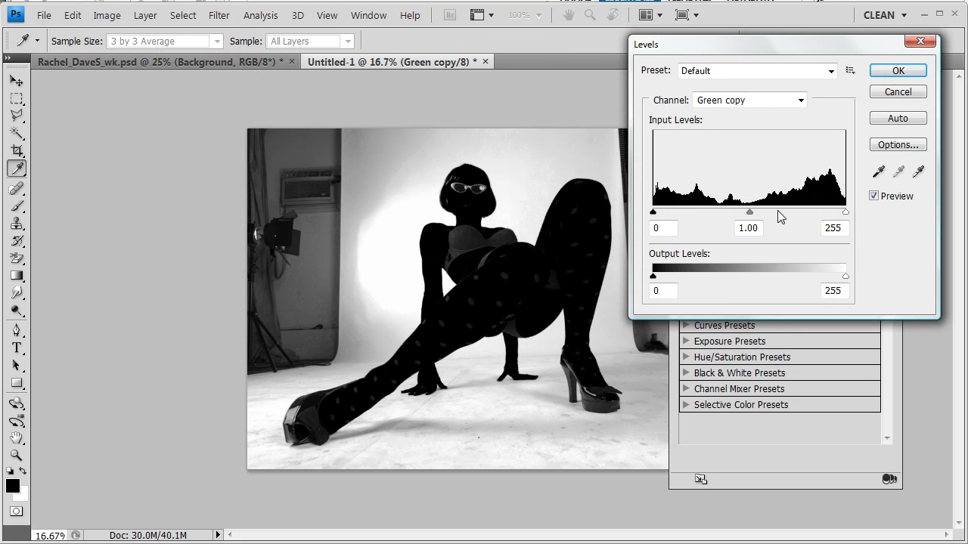
pyautogui.moveTo(653, 212); pyautogui.dragTo(661, 214)
pyautogui.moveTo(846, 212); pyautogui.dragTo(838, 213)
pyautogui.moveTo(662, 213); pyautogui.dragTo(683, 213)
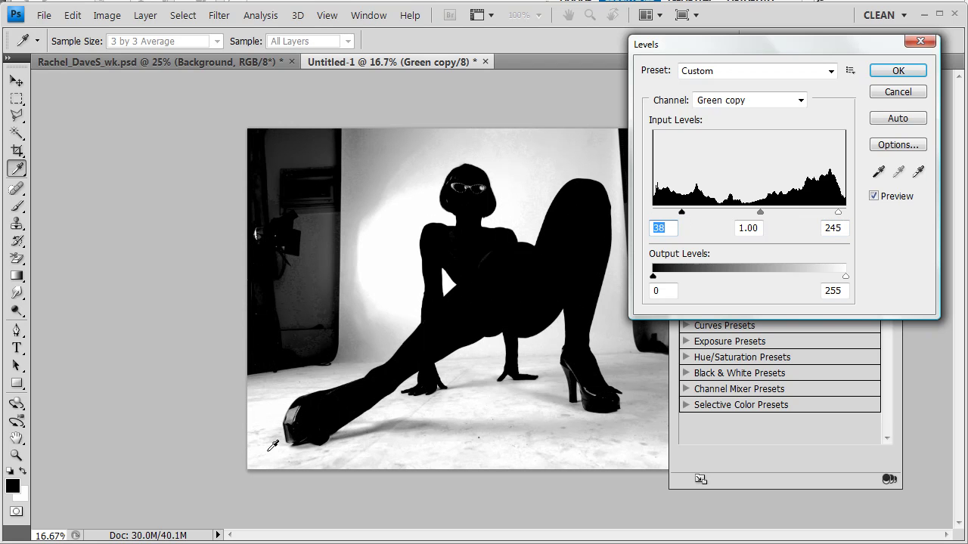
pyautogui.moveTo(683, 214); pyautogui.dragTo(698, 217)
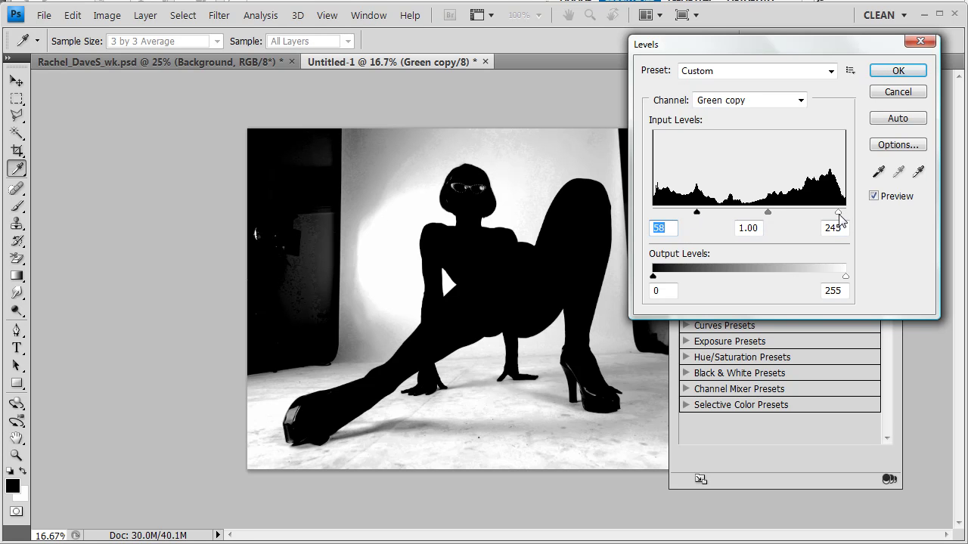
pyautogui.moveTo(838, 218); pyautogui.dragTo(792, 216)
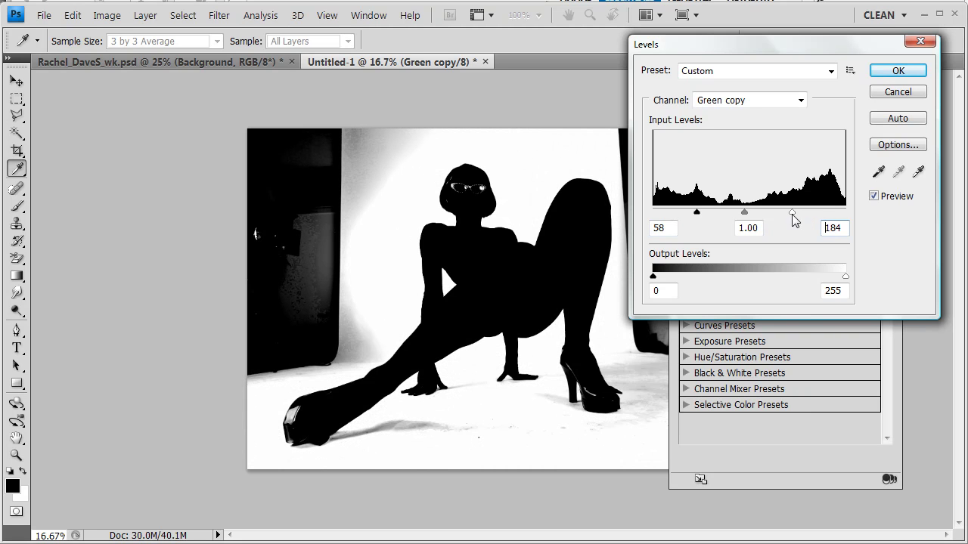
pyautogui.moveTo(696, 214); pyautogui.dragTo(715, 217)
pyautogui.moveTo(788, 212); pyautogui.dragTo(741, 217)
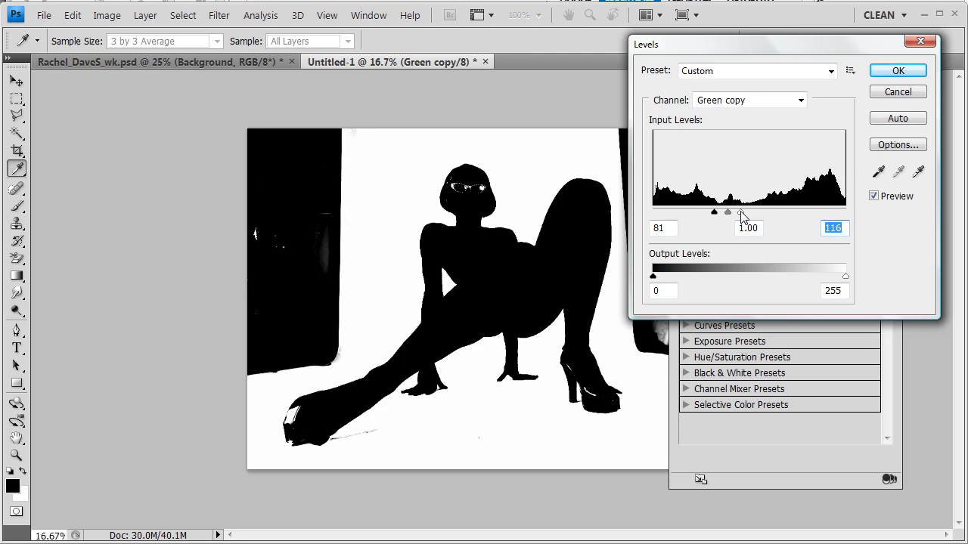
pyautogui.moveTo(744, 217); pyautogui.dragTo(711, 221)
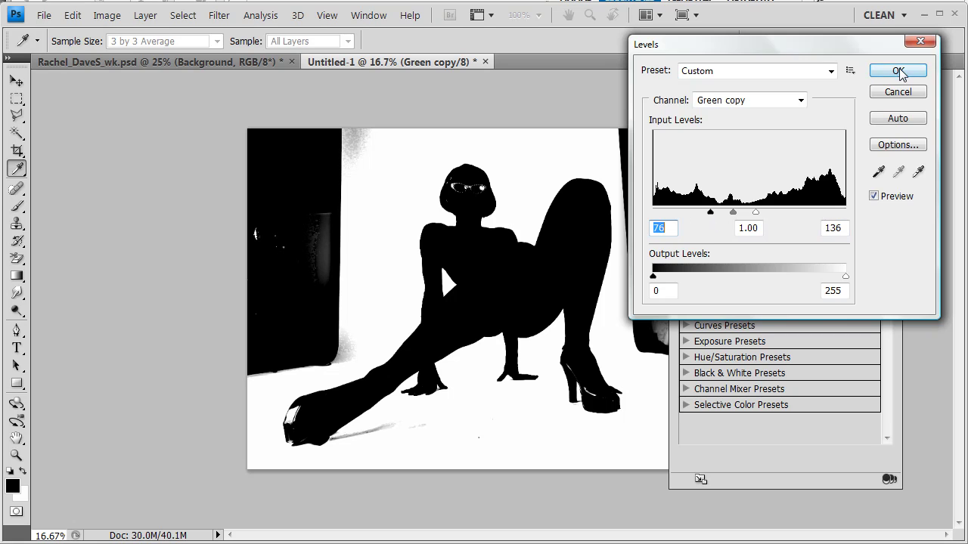
pyautogui.click(898, 72)
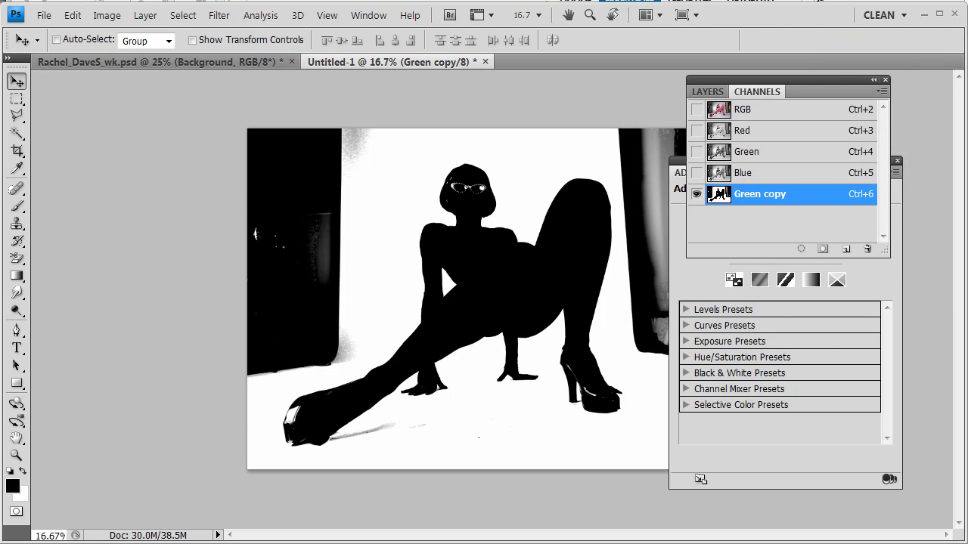
# Step: Clear the upper part of the dark studio area left of the model to white with a rectangular marquee selection
pyautogui.click(16, 99)
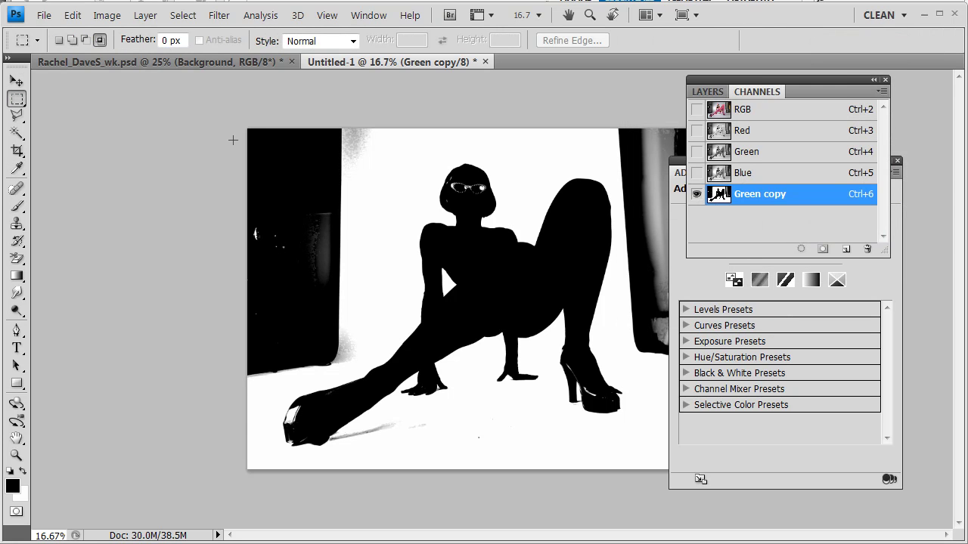
pyautogui.moveTo(256, 324); pyautogui.dragTo(377, 336)
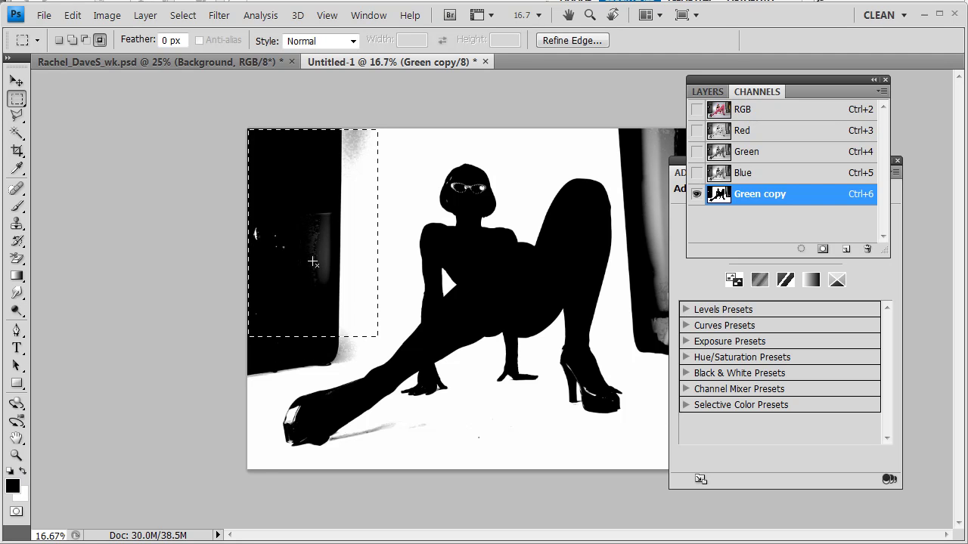
pyautogui.click(74, 16)
pyautogui.click(78, 18)
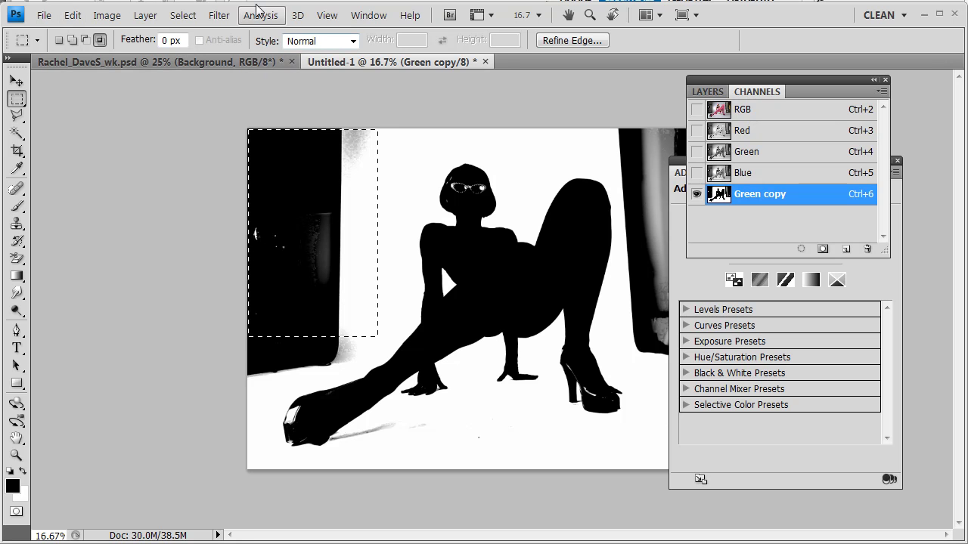
pyautogui.click(59, 40)
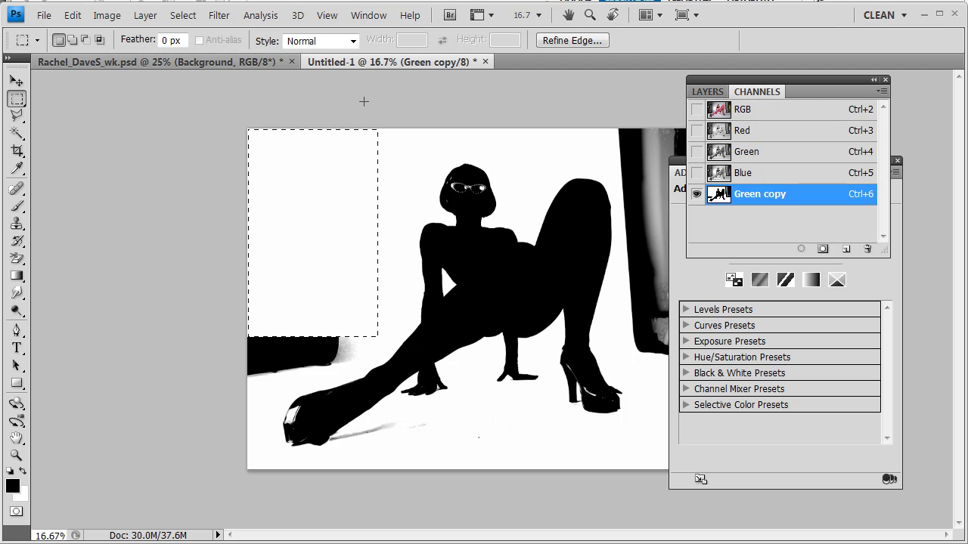
# Step: Clear the remaining dark strips of the studio area left of the model to white using rectangular selections
pyautogui.moveTo(322, 382); pyautogui.dragTo(357, 368)
pyautogui.press('Delete')
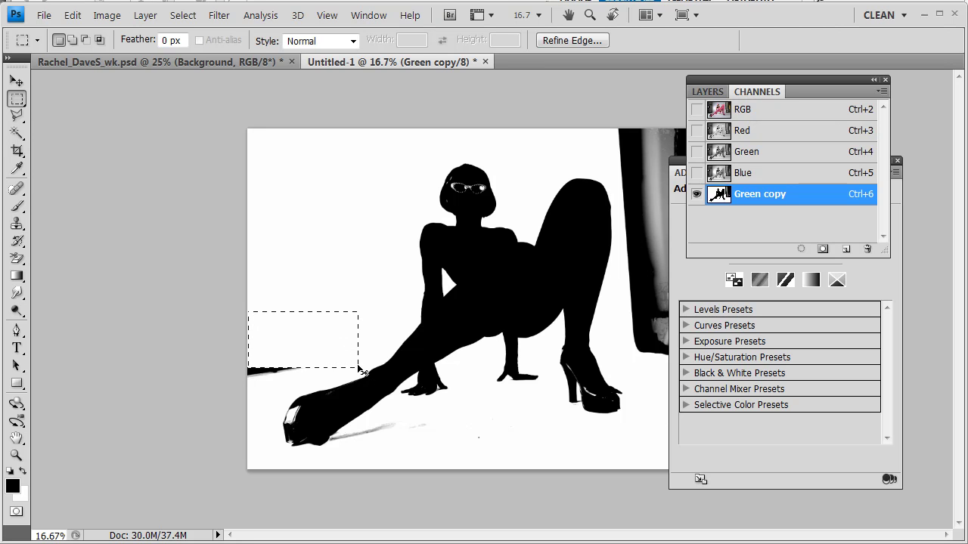
pyautogui.hotkey('ctrl', 'd')
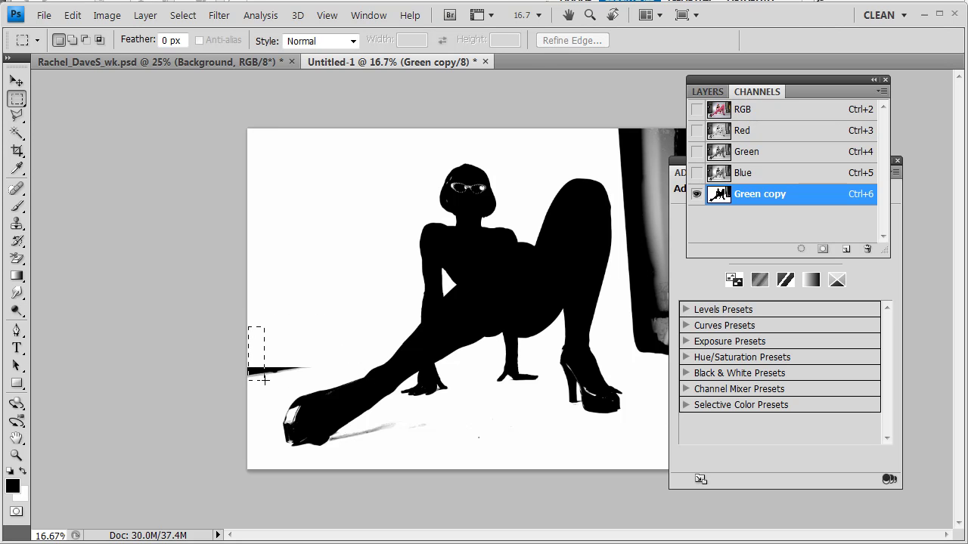
pyautogui.moveTo(305, 382); pyautogui.dragTo(313, 382)
pyautogui.press('Delete')
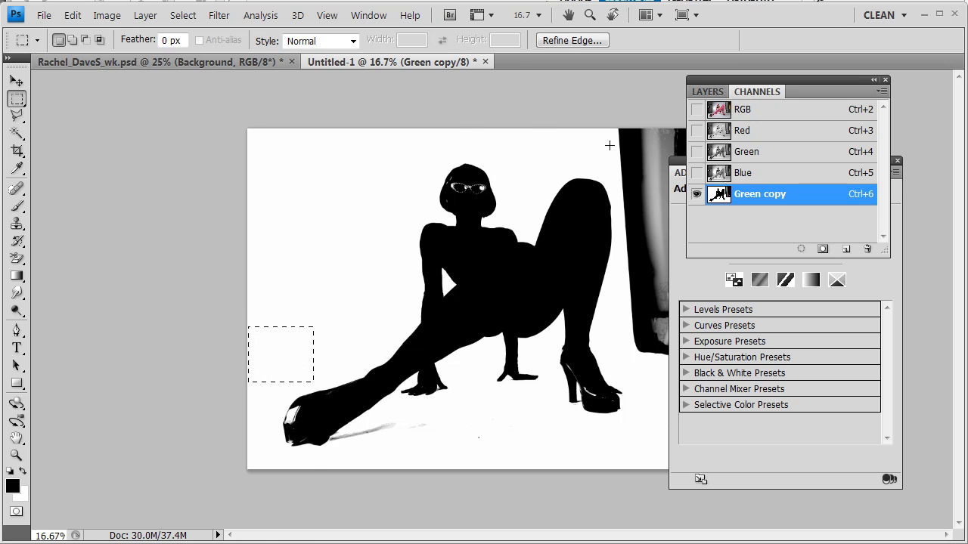
# Step: Clear the dark studio area right of the model to white with a rectangular selection, and deselect
pyautogui.hotkey('ctrl', '+')
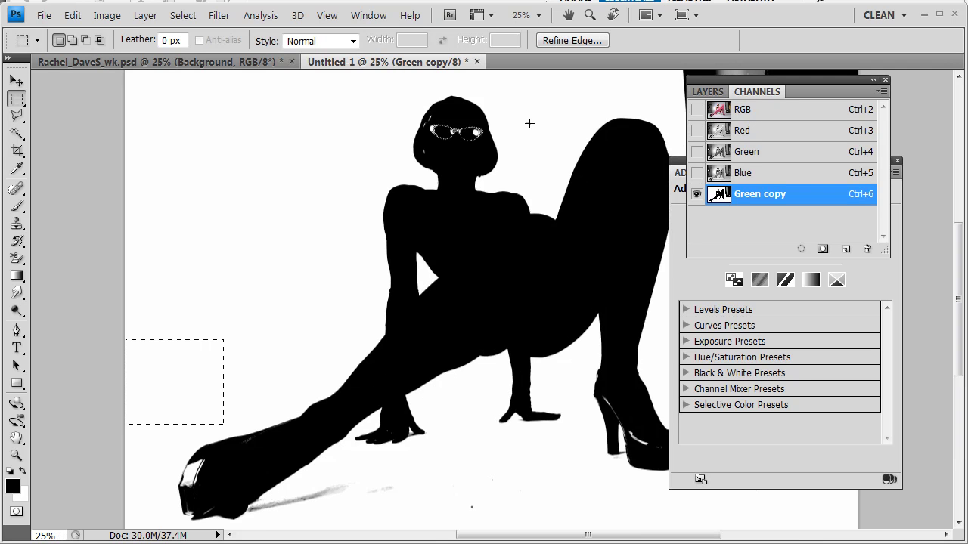
pyautogui.moveTo(501, 151); pyautogui.dragTo(211, 204)
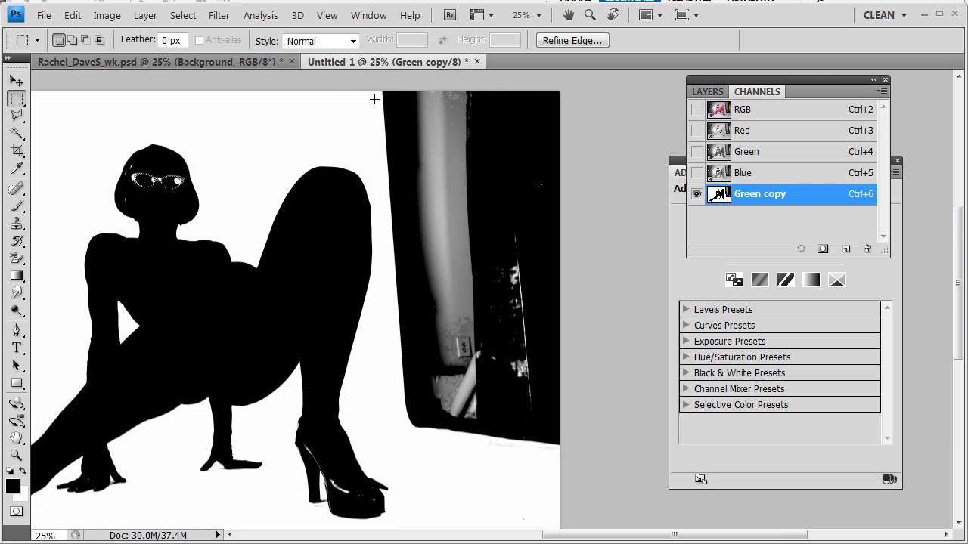
pyautogui.moveTo(416, 185)
pyautogui.mouseDown()
pyautogui.moveTo(561, 419)
pyautogui.moveTo(566, 446)
pyautogui.mouseUp()
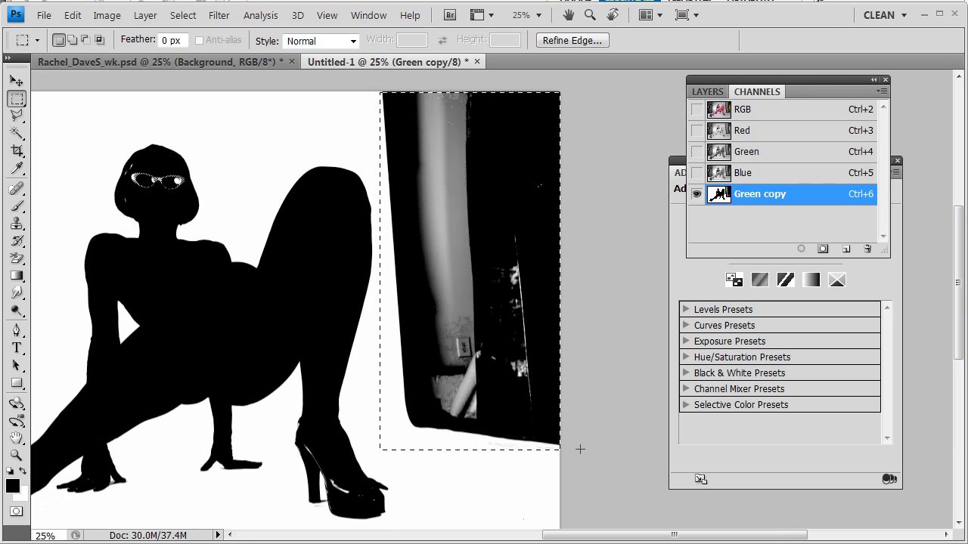
pyautogui.press('alt')
pyautogui.press('Delete')
pyautogui.hotkey('ctrl', 'd')
# Step: Clear the outer part of the grey shadow streak beside the outstretched foot with a rectangular selection
pyautogui.moveTo(280, 446); pyautogui.dragTo(471, 317)
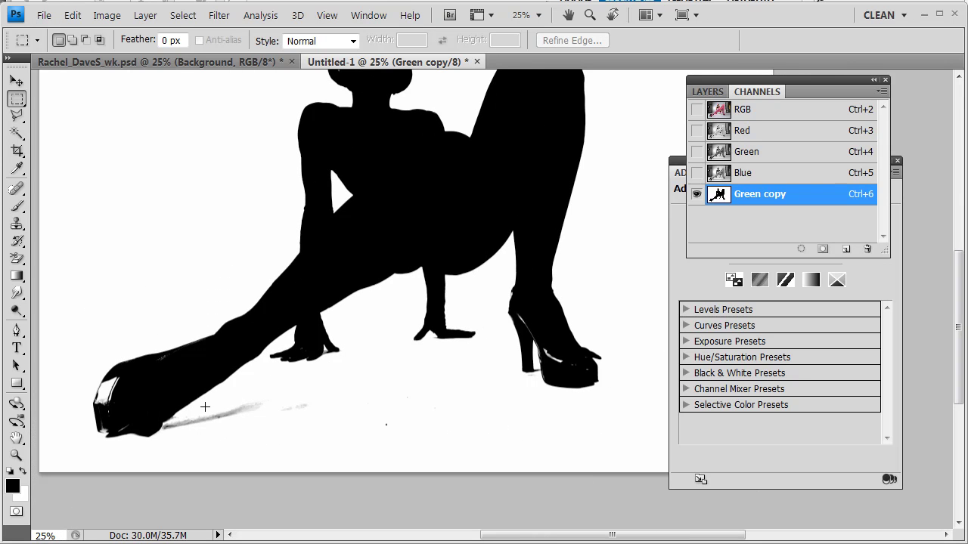
pyautogui.moveTo(338, 437); pyautogui.dragTo(350, 432)
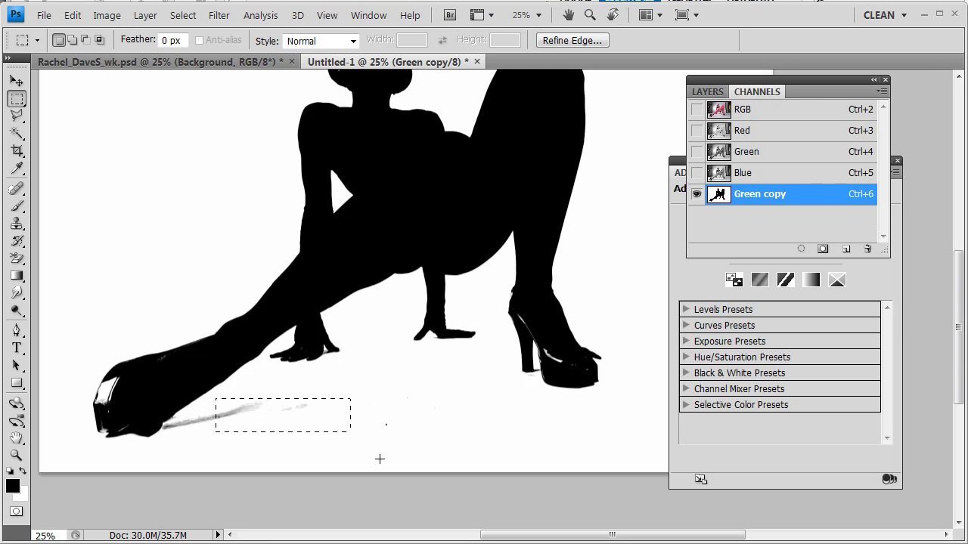
pyautogui.press('Delete')
# Step: Choose the Hard Round 19 pixels preset for the Brush tool
pyautogui.click(18, 204)
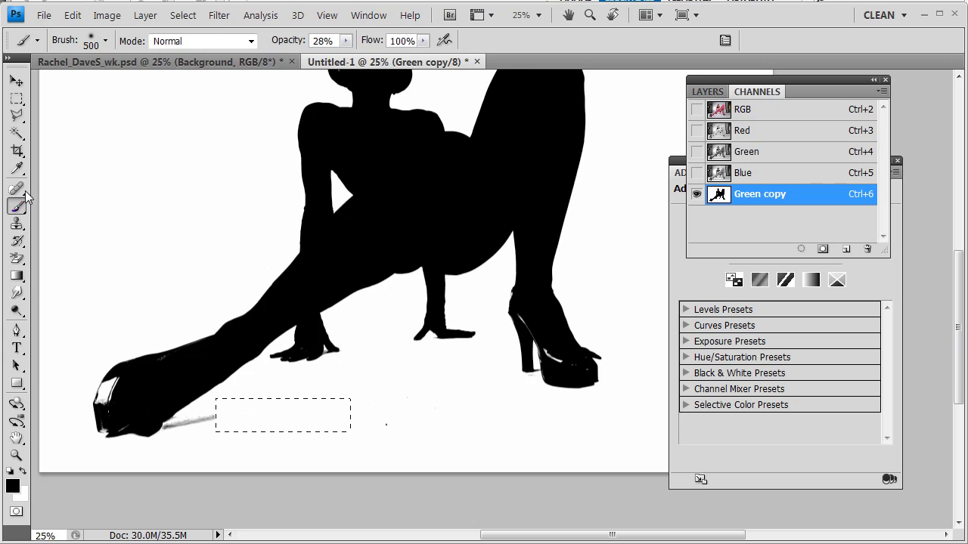
pyautogui.click(107, 41)
pyautogui.moveTo(427, 204); pyautogui.dragTo(428, 186)
pyautogui.click(158, 256)
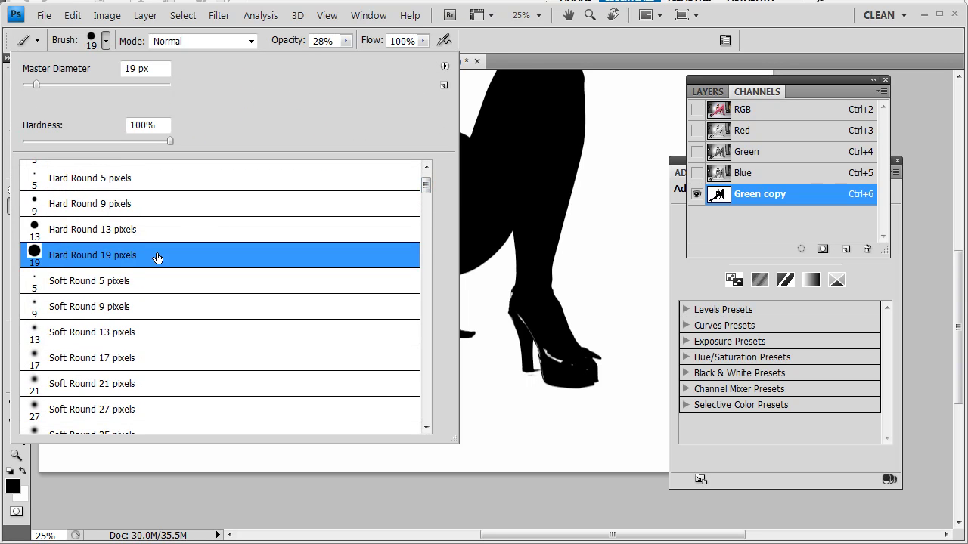
pyautogui.click(524, 59)
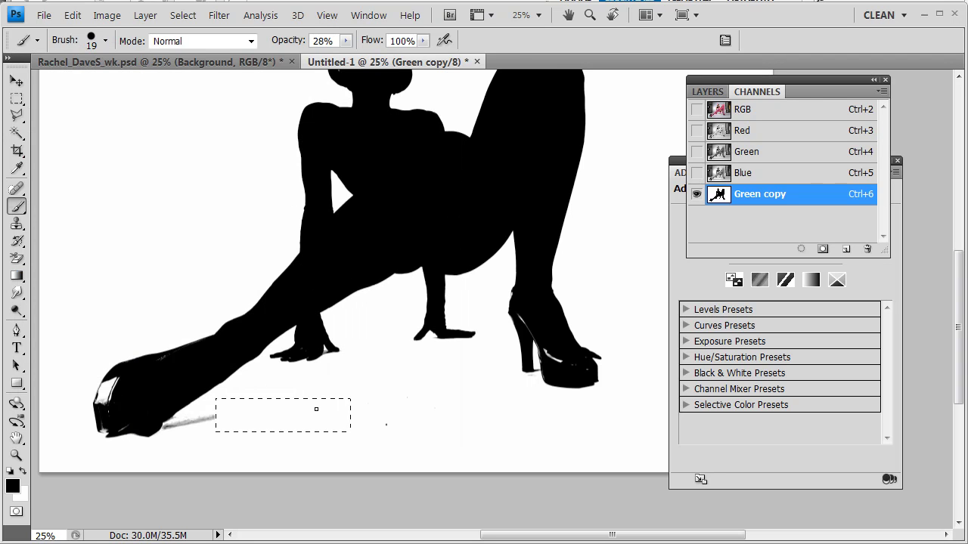
# Step: Deselect and paint out the remaining shadow streak beside the outstretched foot in white with a 100 px brush at 100% opacity
pyautogui.hotkey('ctrl', 'd')
pyautogui.press(']')
pyautogui.press(']')
pyautogui.press(']')
pyautogui.press(']')
pyautogui.click(23, 471)
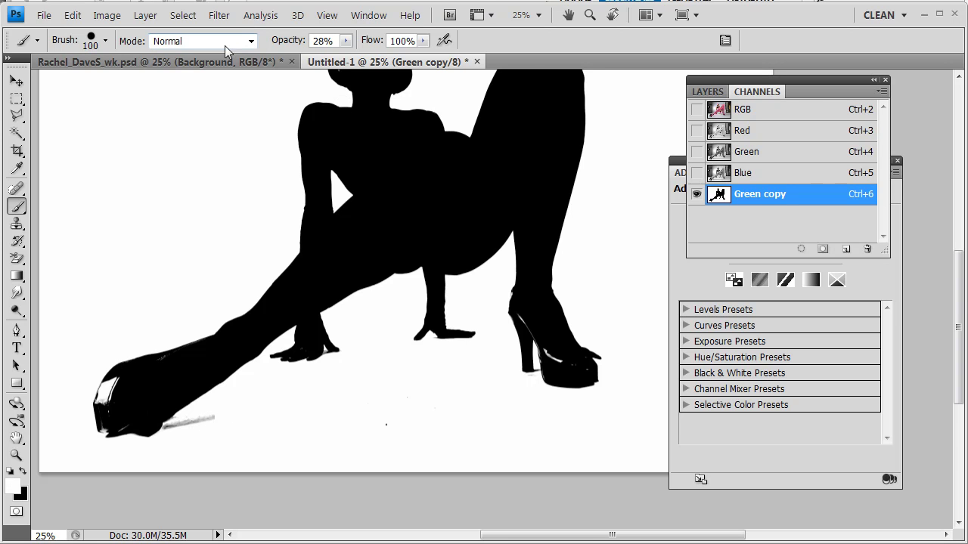
pyautogui.click(346, 40)
pyautogui.moveTo(347, 56); pyautogui.dragTo(466, 62)
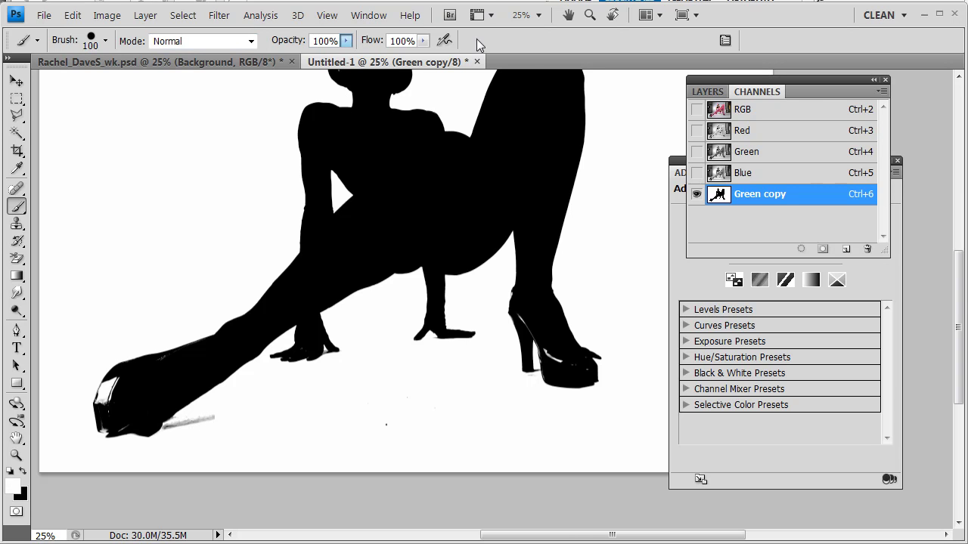
pyautogui.moveTo(219, 416); pyautogui.dragTo(175, 426)
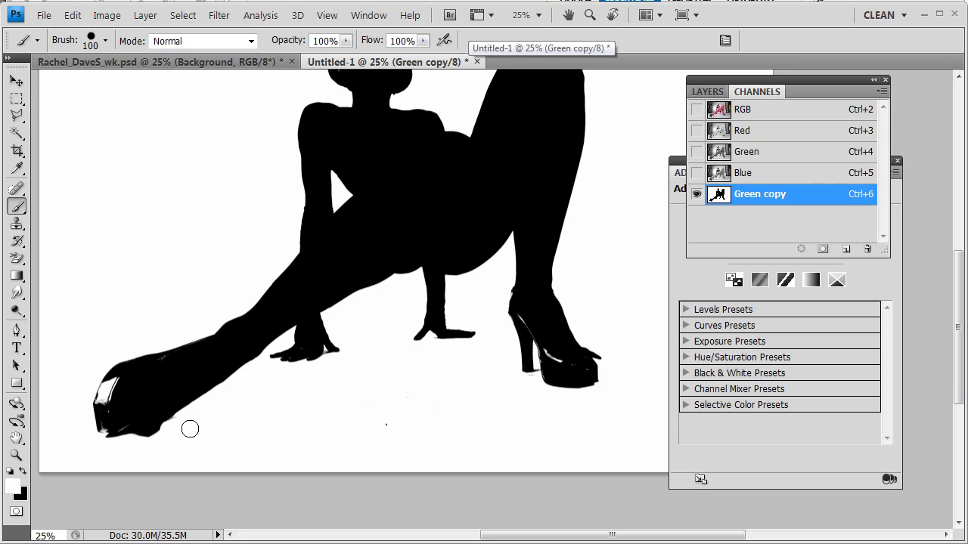
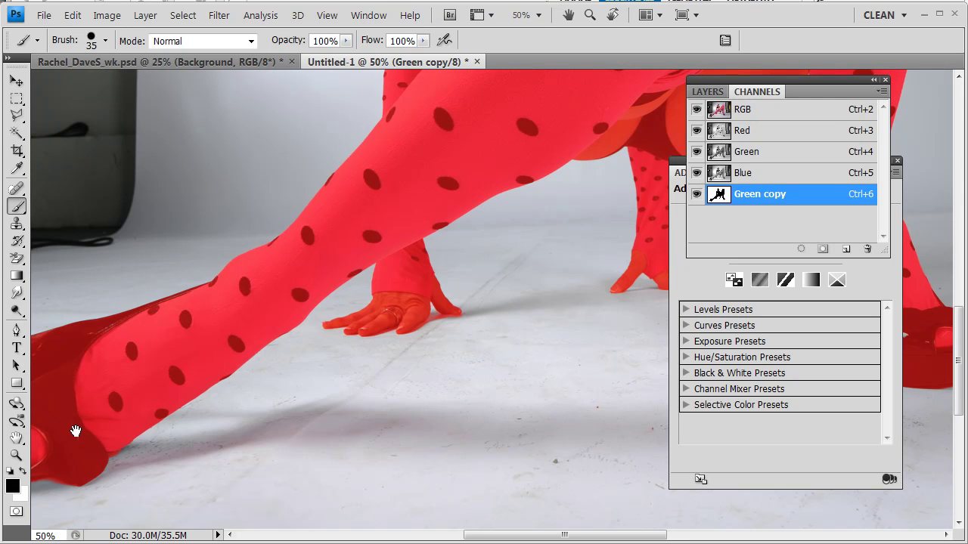
# Step: Paint black over the unmasked highlight on the outstretched foot's shoe in the Green copy channel, using a 35 px brush
pyautogui.moveTo(75, 432); pyautogui.dragTo(327, 428)
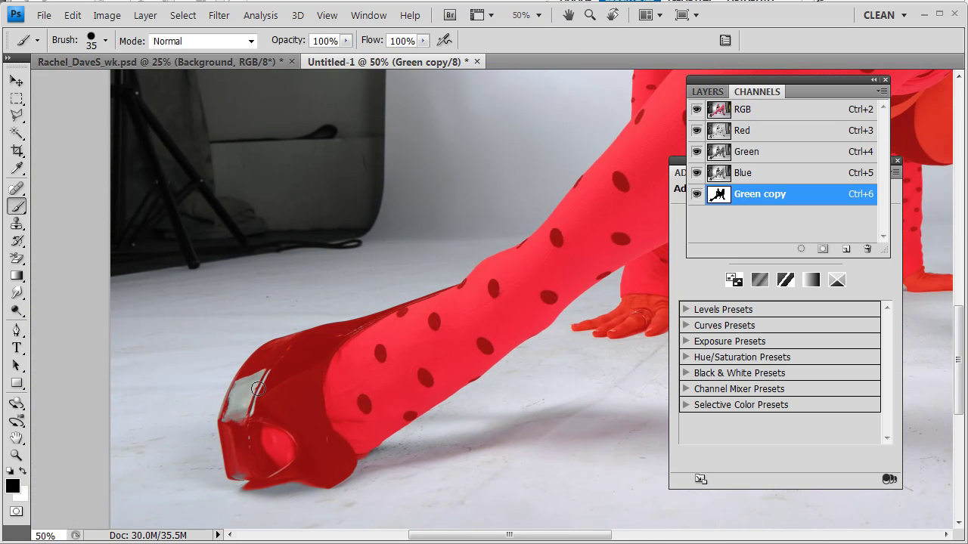
pyautogui.moveTo(267, 371)
pyautogui.mouseDown()
pyautogui.moveTo(239, 422)
pyautogui.moveTo(267, 366)
pyautogui.moveTo(238, 404)
pyautogui.mouseUp()
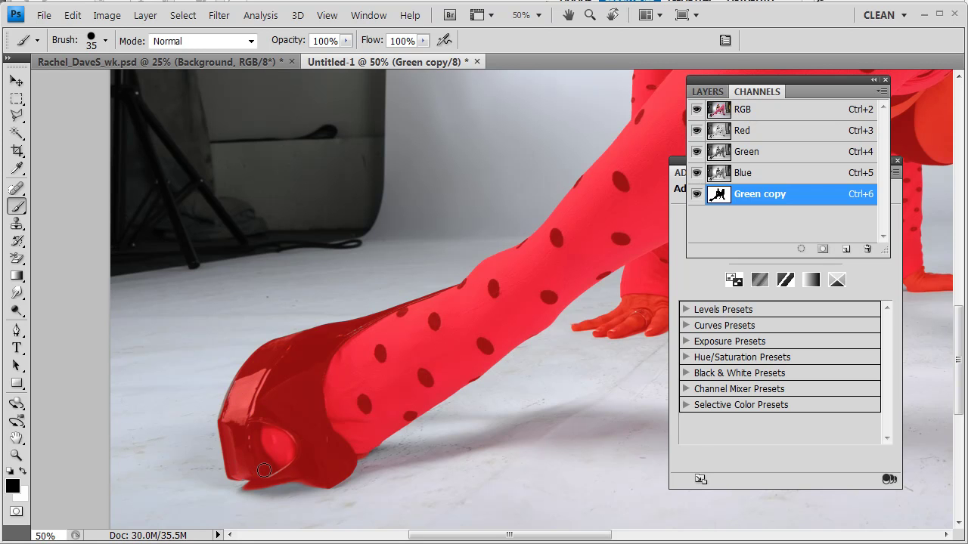
# Step: Paint white over the masked floor shadow beneath the outstretched shoe's toe and sole in the Green copy channel, using the 35 px brush
pyautogui.press('x')
pyautogui.keyDown('ctrl'); pyautogui.click(329, 460); pyautogui.keyUp('ctrl')
pyautogui.keyDown('ctrl'); pyautogui.click(322, 479); pyautogui.keyUp('ctrl')
pyautogui.moveTo(239, 498); pyautogui.dragTo(239, 395)
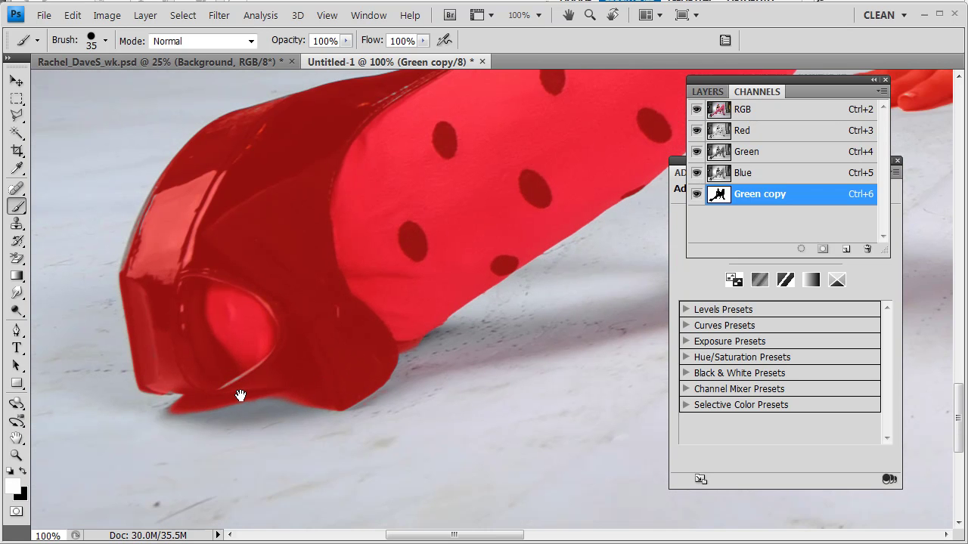
pyautogui.click(697, 196)
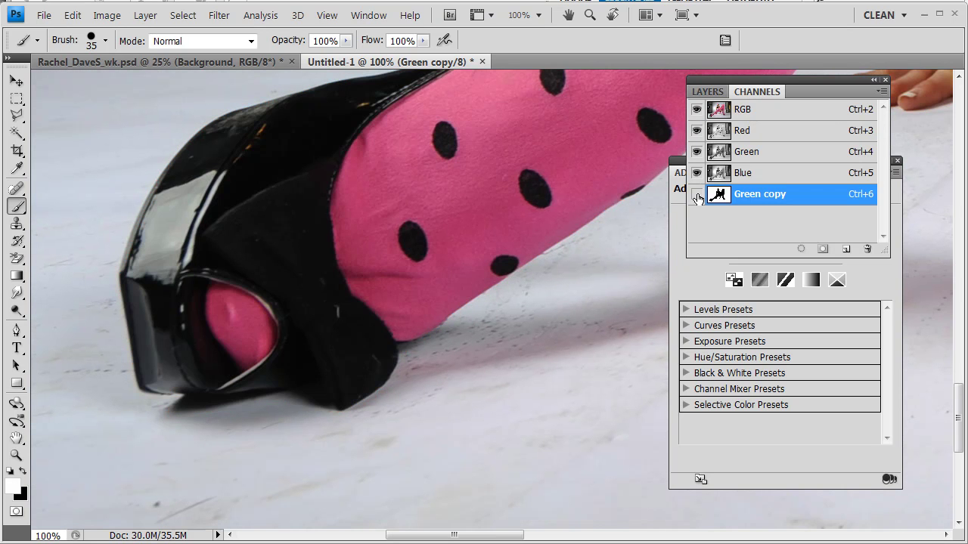
pyautogui.click(696, 196)
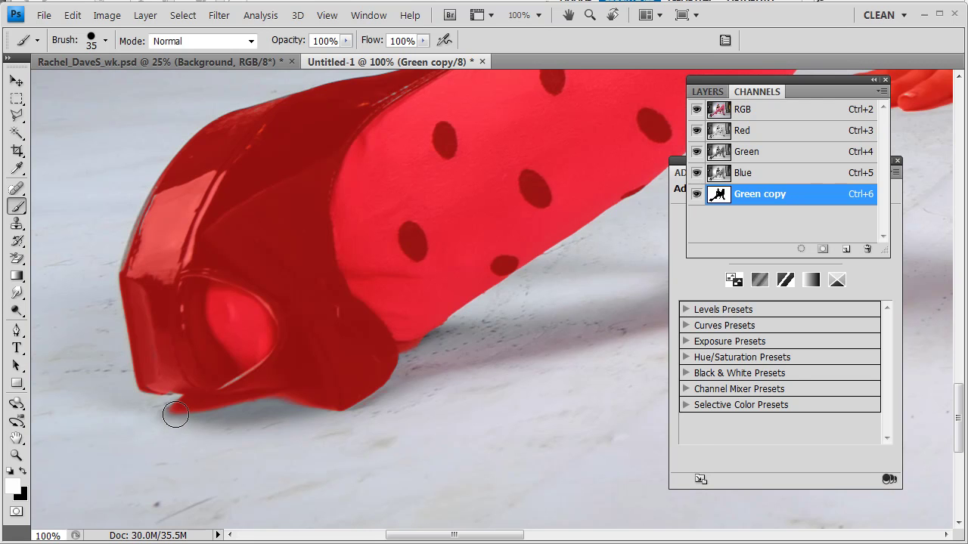
pyautogui.moveTo(175, 415)
pyautogui.mouseDown()
pyautogui.moveTo(214, 415)
pyautogui.moveTo(182, 408)
pyautogui.mouseUp()
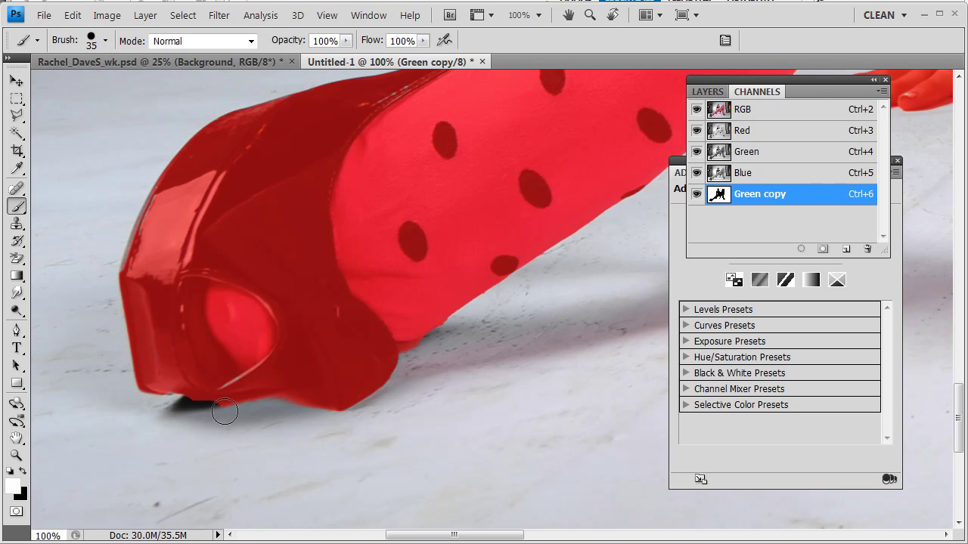
pyautogui.moveTo(231, 414)
pyautogui.mouseDown()
pyautogui.moveTo(275, 407)
pyautogui.moveTo(319, 422)
pyautogui.moveTo(288, 412)
pyautogui.mouseUp()
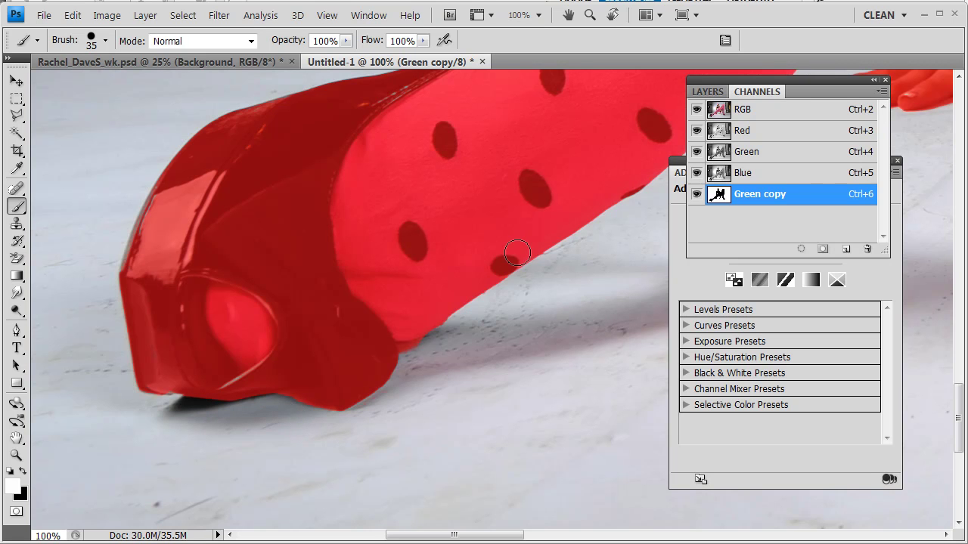
# Step: Paint black over the thinly masked outer edge of the outstretched foot's shoe with the 35 px brush
pyautogui.press('x')
pyautogui.moveTo(219, 236)
pyautogui.mouseDown()
pyautogui.moveTo(173, 212)
pyautogui.moveTo(168, 189)
pyautogui.moveTo(135, 257)
pyautogui.mouseUp()
pyautogui.moveTo(162, 202); pyautogui.dragTo(138, 282)
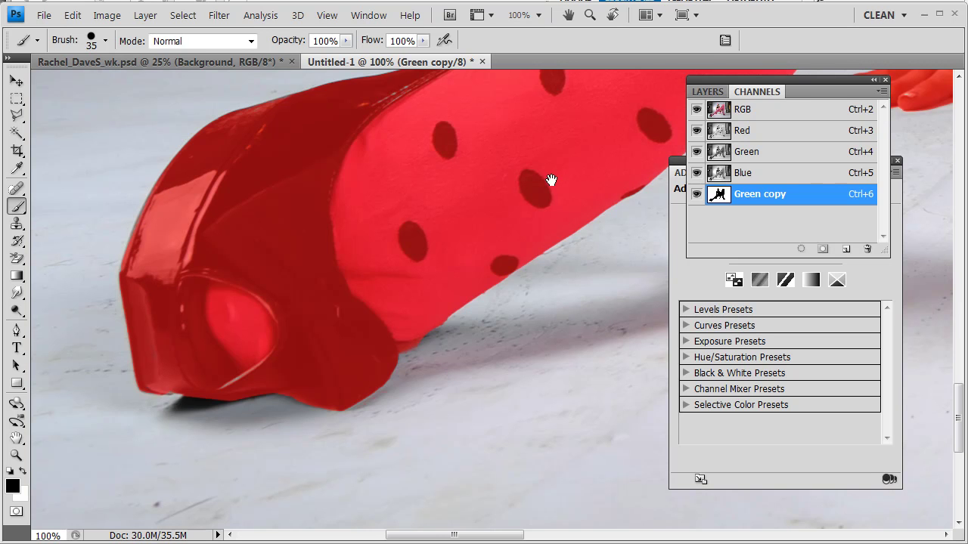
# Step: Examine the red mask overlay around the model's torso, head and upright leg for gaps or spill
pyautogui.moveTo(553, 179); pyautogui.dragTo(359, 409)
pyautogui.scroll(15, 359, 408)
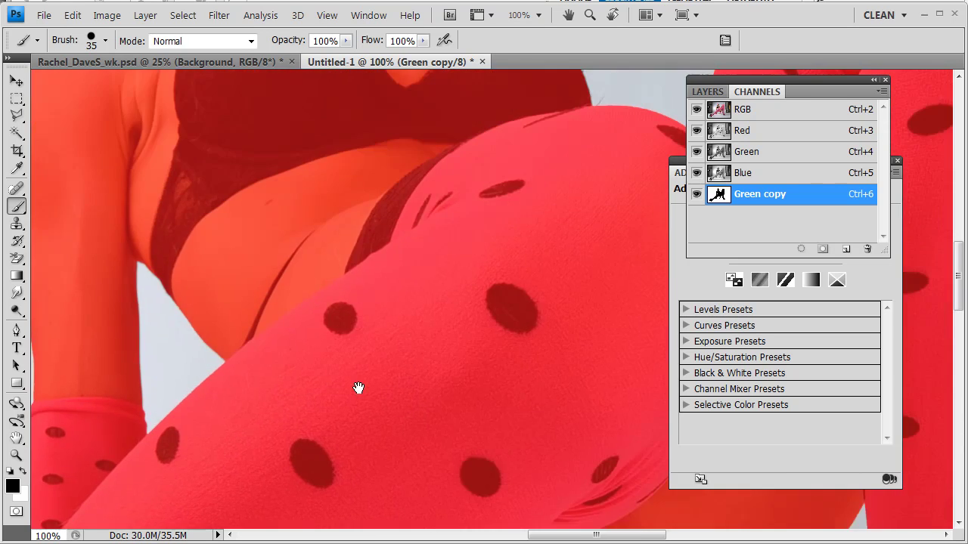
pyautogui.scroll(5, 388, 369)
pyautogui.hscroll(8, 387, 369)
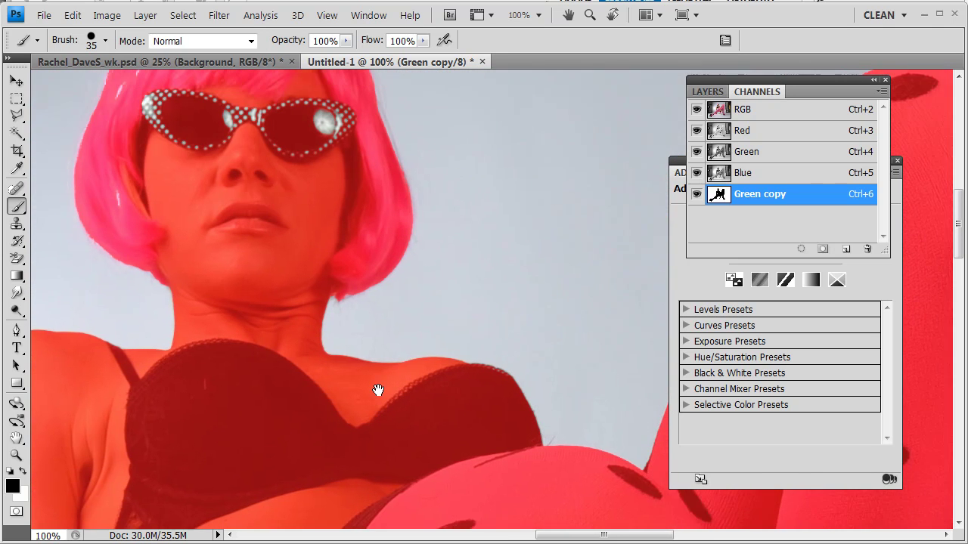
pyautogui.hscroll(10, 222, 346)
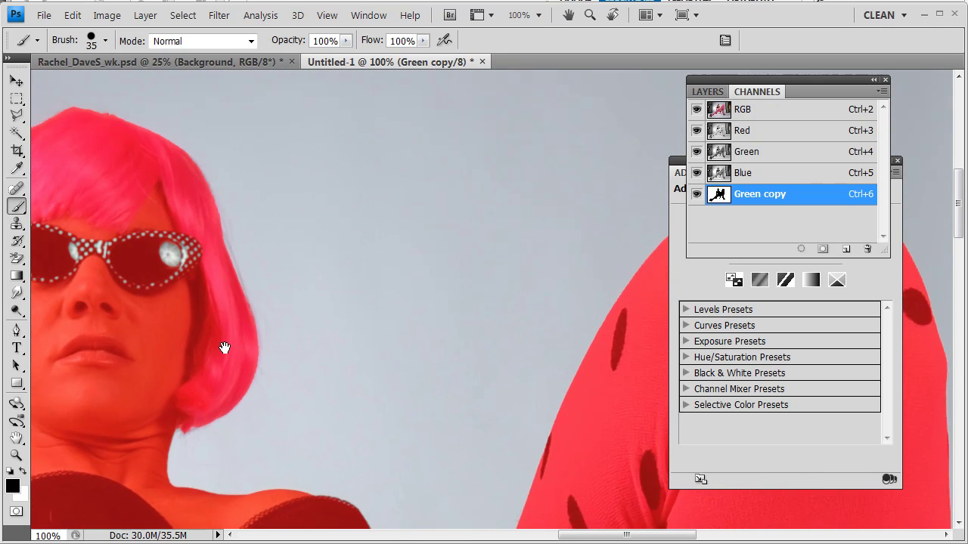
pyautogui.scroll(-8, 484, 415)
pyautogui.scroll(-10, 437, 416)
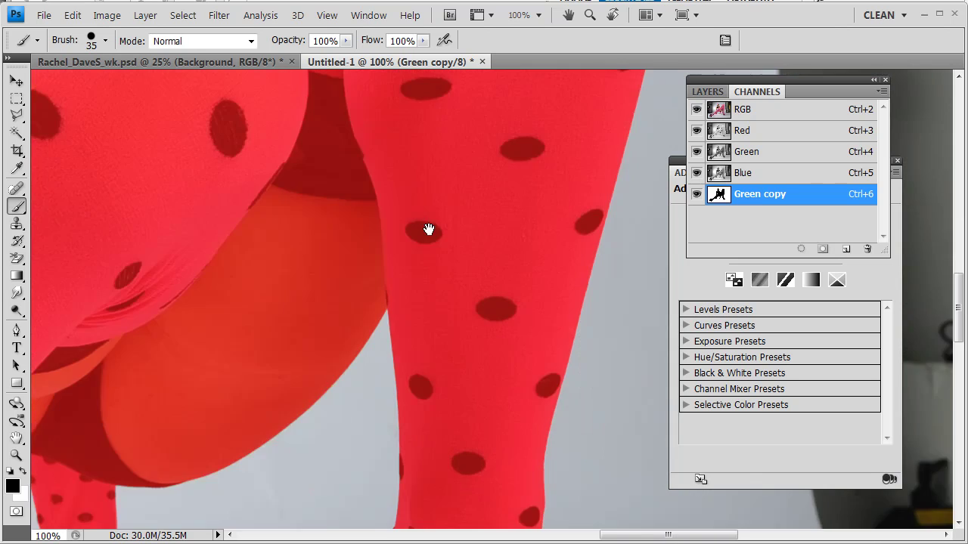
pyautogui.moveTo(433, 376)
pyautogui.mouseDown()
pyautogui.moveTo(414, 371)
pyautogui.moveTo(420, 380)
pyautogui.moveTo(396, 332)
pyautogui.moveTo(386, 273)
pyautogui.moveTo(372, 306)
pyautogui.moveTo(401, 399)
pyautogui.mouseUp()
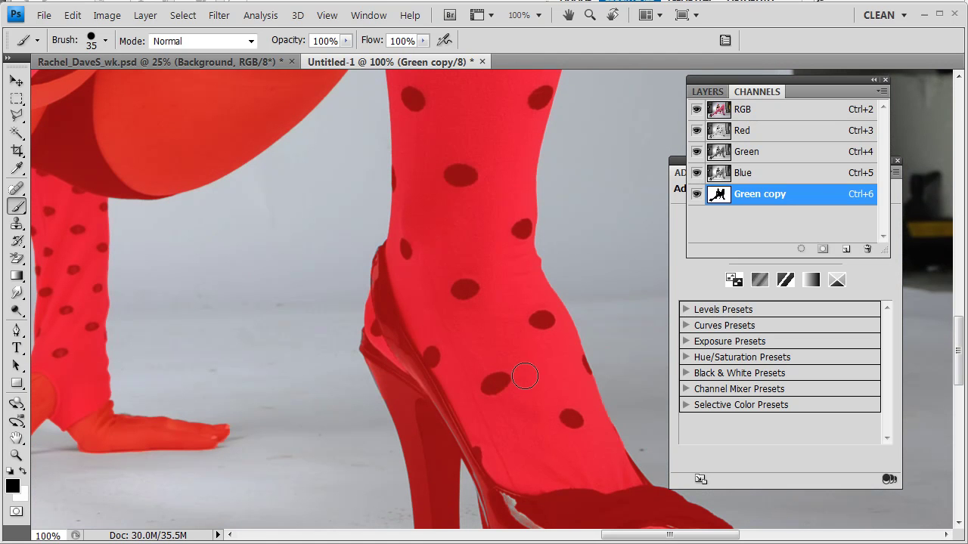
# Step: Paint black over the highlight on the upright foot's shoe and white over the shadow beneath its sole, using the 35 px brush
pyautogui.moveTo(533, 409); pyautogui.dragTo(419, 164)
pyautogui.moveTo(401, 246)
pyautogui.mouseDown()
pyautogui.moveTo(447, 301)
pyautogui.moveTo(395, 263)
pyautogui.moveTo(427, 309)
pyautogui.moveTo(381, 261)
pyautogui.moveTo(364, 218)
pyautogui.moveTo(386, 273)
pyautogui.moveTo(388, 316)
pyautogui.moveTo(388, 268)
pyautogui.moveTo(395, 274)
pyautogui.mouseUp()
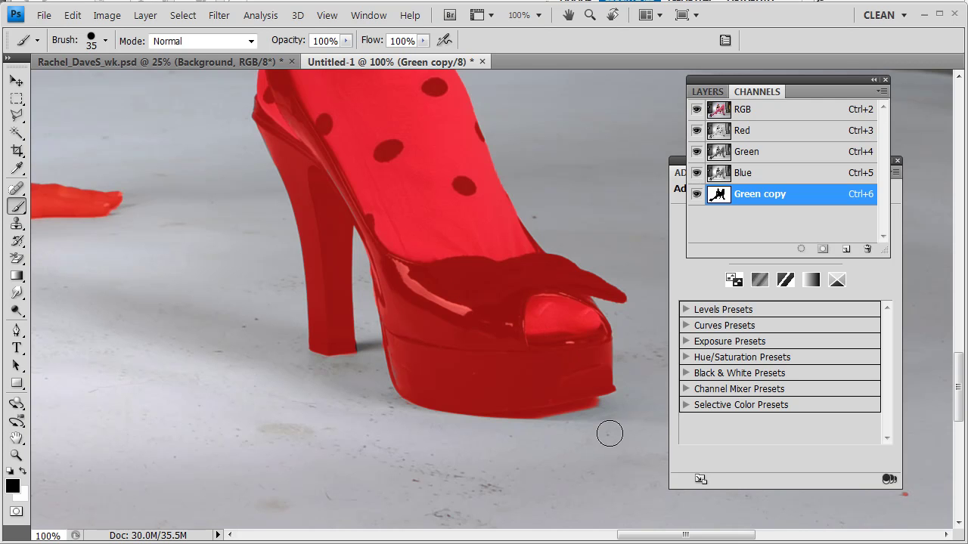
pyautogui.press('x')
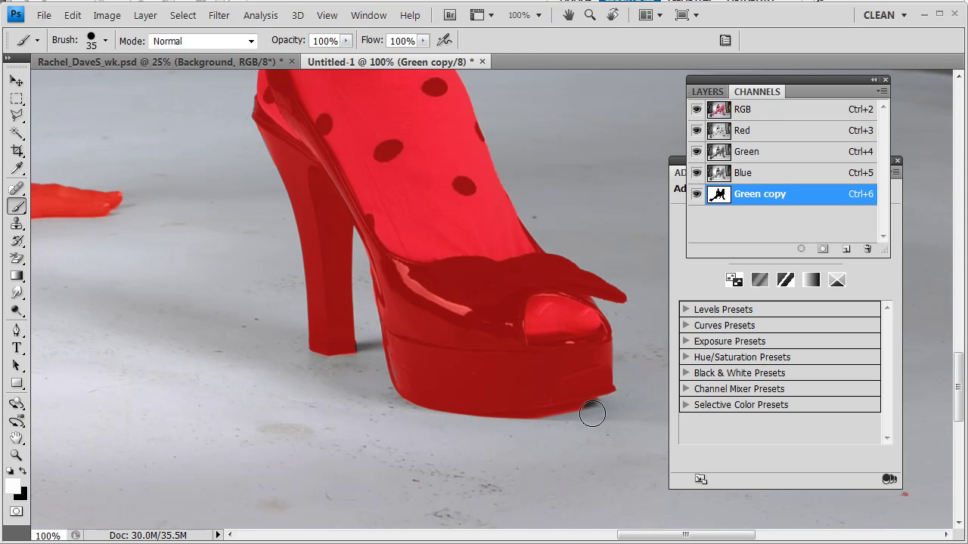
pyautogui.moveTo(592, 413); pyautogui.dragTo(479, 426)
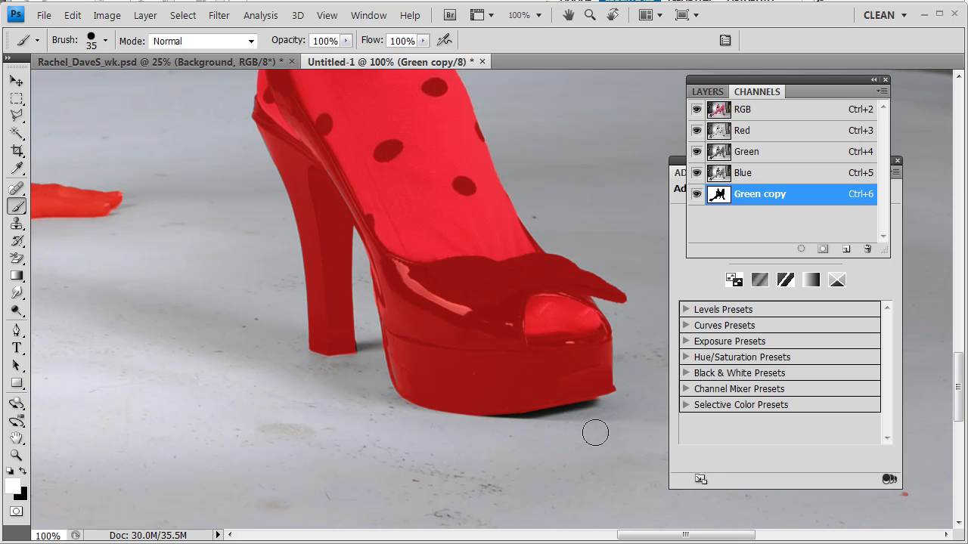
# Step: Hide the RGB channels so that only the Green copy channel is displayed for the whole figure
pyautogui.moveTo(437, 281); pyautogui.dragTo(446, 394)
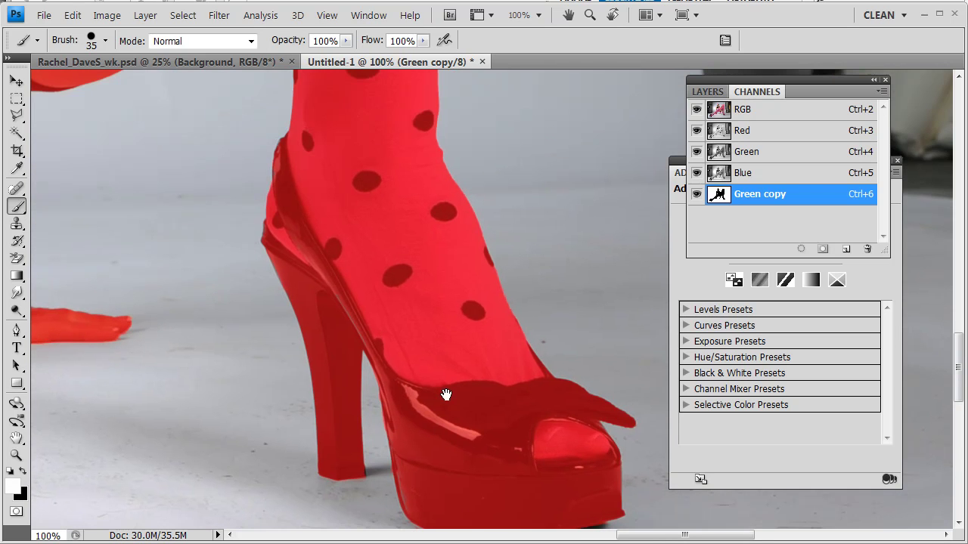
pyautogui.scroll(10, 432, 287)
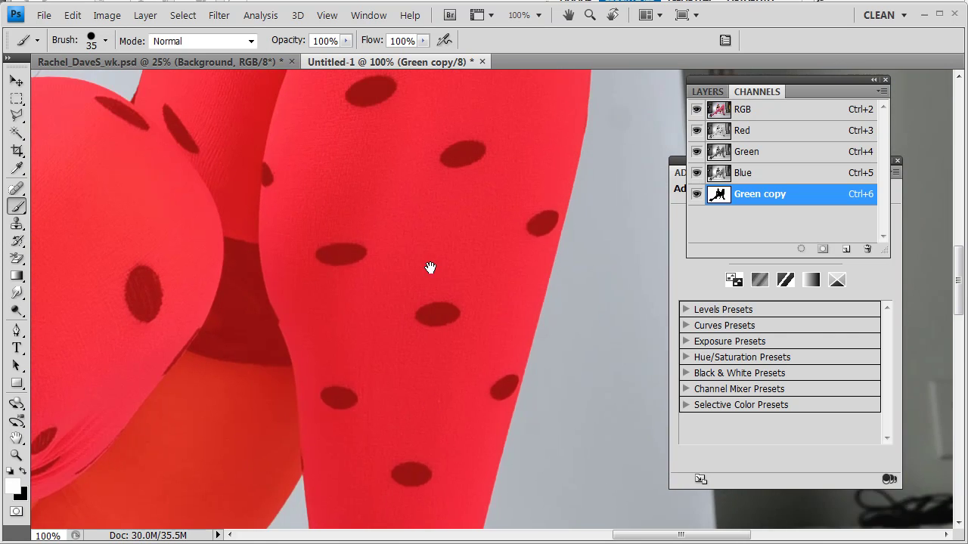
pyautogui.scroll(2, 431, 268)
pyautogui.scroll(-3, 428, 266)
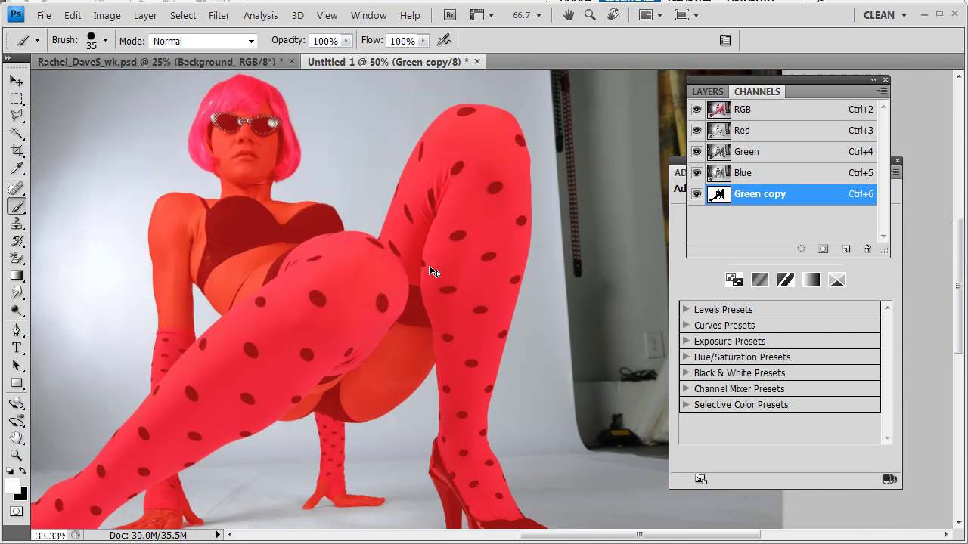
pyautogui.scroll(-1, 429, 266)
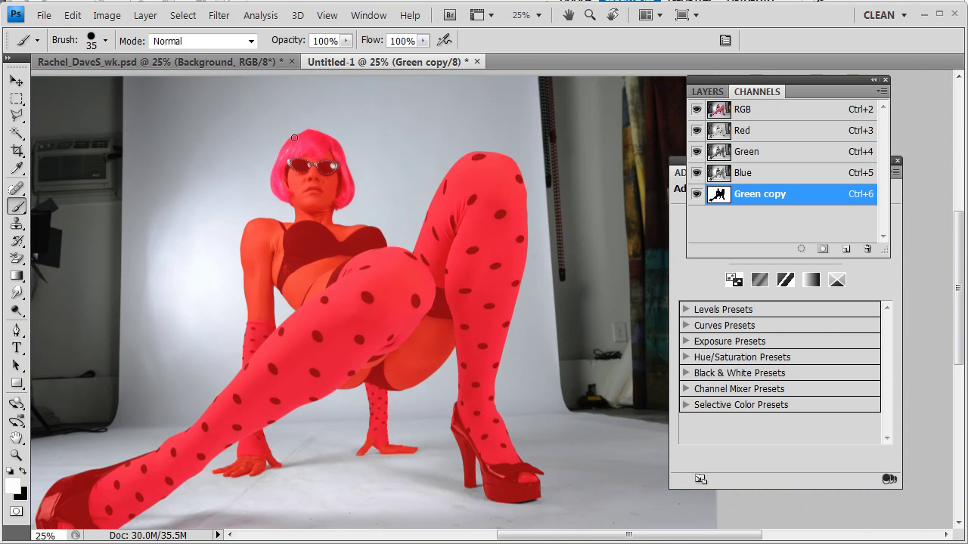
pyautogui.press('x')
pyautogui.click(695, 112)
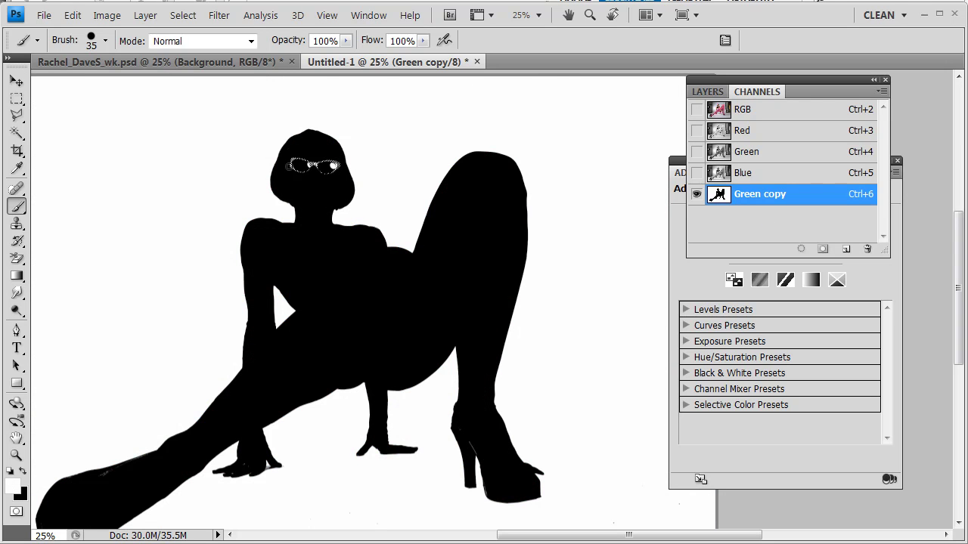
# Step: Paint the sunglasses and leftover specks inside the torso black with a 100 px brush
pyautogui.press('x')
pyautogui.press(']')
pyautogui.press(']')
pyautogui.press(']')
pyautogui.press(']')
pyautogui.press(']')
pyautogui.press(']')
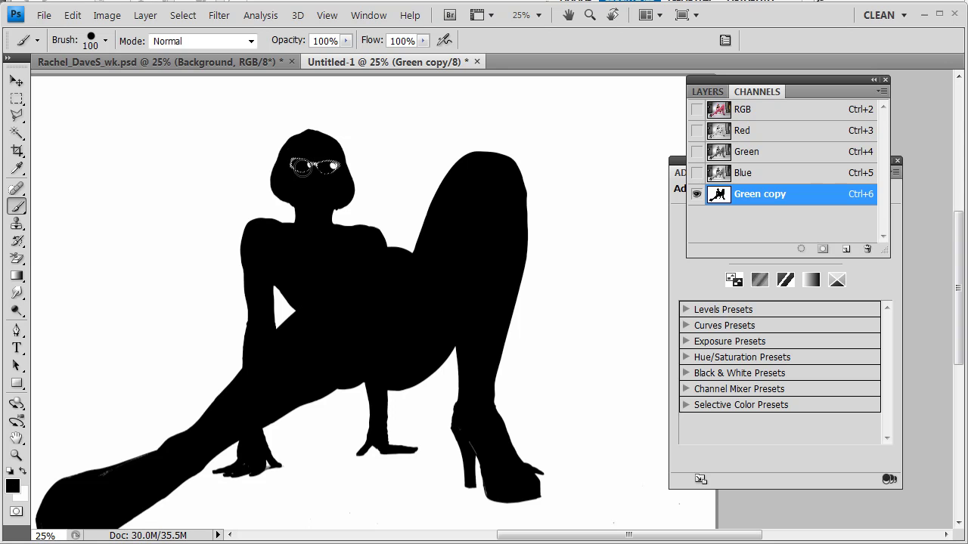
pyautogui.moveTo(310, 167)
pyautogui.mouseDown()
pyautogui.moveTo(330, 159)
pyautogui.moveTo(322, 242)
pyautogui.mouseUp()
pyautogui.scroll(2, 322, 243)
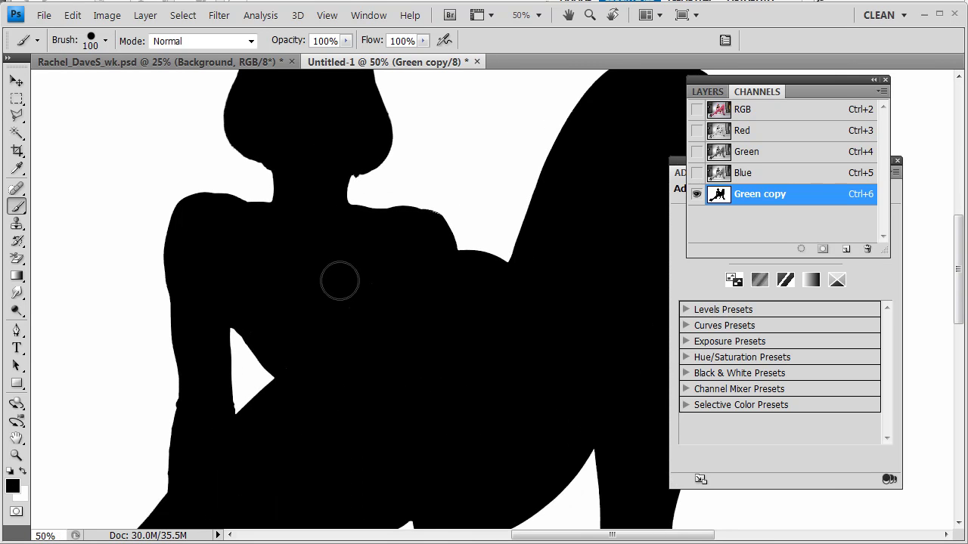
pyautogui.moveTo(351, 313)
pyautogui.mouseDown()
pyautogui.moveTo(293, 204)
pyautogui.moveTo(328, 237)
pyautogui.moveTo(370, 248)
pyautogui.mouseUp()
pyautogui.moveTo(545, 398)
pyautogui.mouseDown()
pyautogui.moveTo(541, 431)
pyautogui.moveTo(557, 458)
pyautogui.moveTo(535, 427)
pyautogui.mouseUp()
pyautogui.moveTo(226, 362)
pyautogui.mouseDown()
pyautogui.moveTo(302, 274)
pyautogui.moveTo(365, 266)
pyautogui.mouseUp()
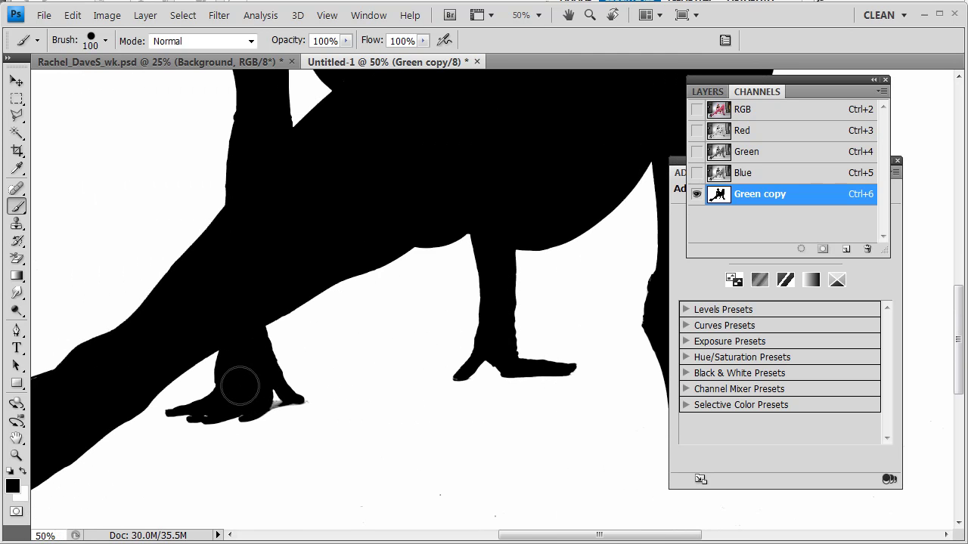
# Step: Fill the white speck in the planted hand and the light streaks along the outstretched leg's upper edge with black, using a 40 px brush
pyautogui.press('[')
pyautogui.press('[')
pyautogui.press('[')
pyautogui.press('[')
pyautogui.press('[')
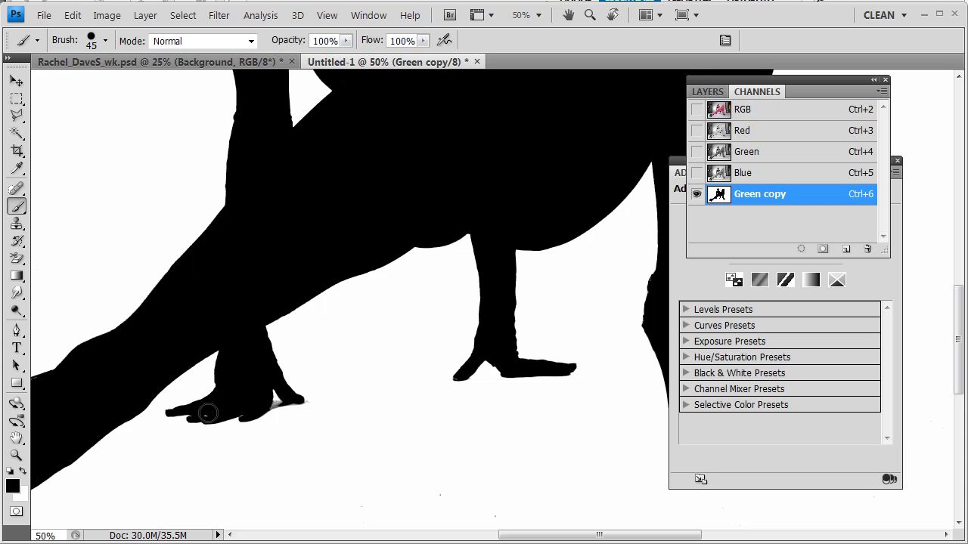
pyautogui.press('[')
pyautogui.moveTo(318, 209)
pyautogui.mouseDown()
pyautogui.moveTo(492, 201)
pyautogui.moveTo(465, 325)
pyautogui.mouseUp()
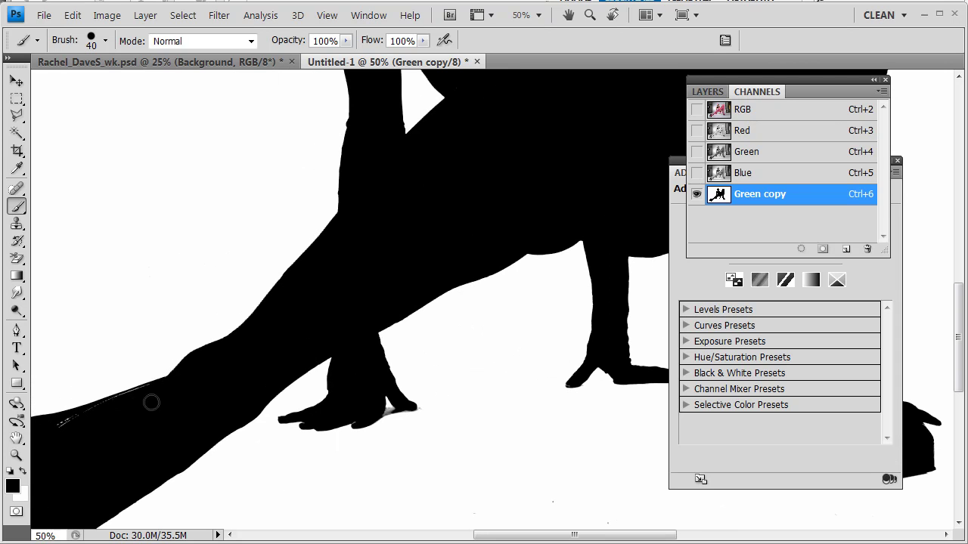
pyautogui.moveTo(157, 389); pyautogui.dragTo(94, 413)
# Step: Using a 15 px brush, clean the grey shadow beside the planted hand with white and cover the light streak on the upright shoe with black
pyautogui.press('x')
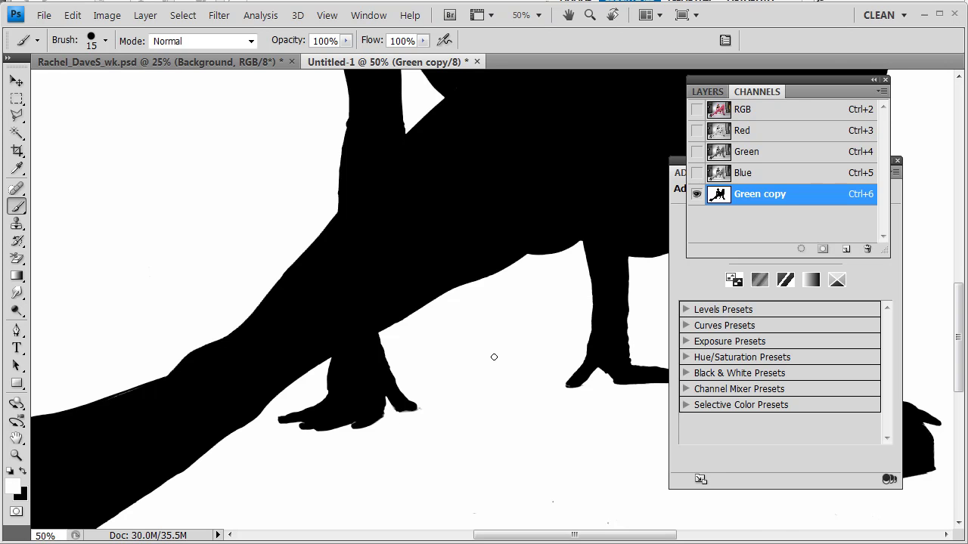
pyautogui.moveTo(344, 293); pyautogui.dragTo(359, 272)
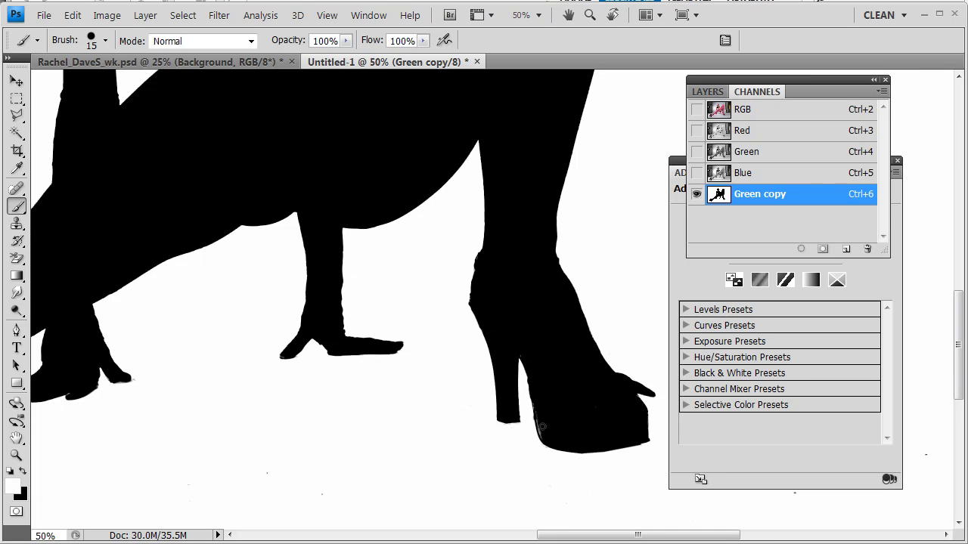
pyautogui.press('x')
pyautogui.moveTo(535, 402); pyautogui.dragTo(580, 412)
pyautogui.moveTo(359, 401)
pyautogui.mouseDown()
pyautogui.moveTo(506, 406)
pyautogui.moveTo(292, 302)
pyautogui.moveTo(305, 273)
pyautogui.mouseUp()
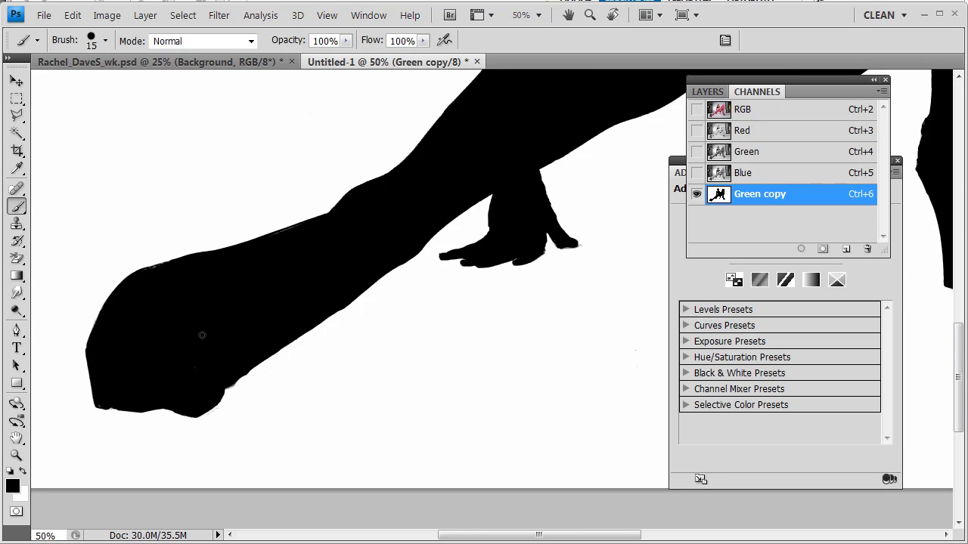
# Step: Try selecting the white background around the silhouette with the Magic Wand at tolerance 16, and deselect it
pyautogui.click(17, 134)
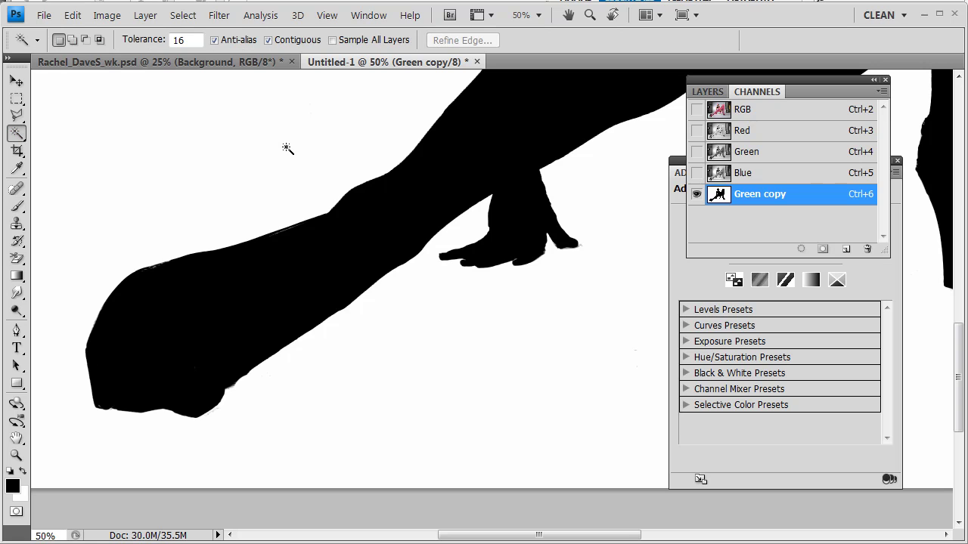
pyautogui.hotkey('ctrl', '-')
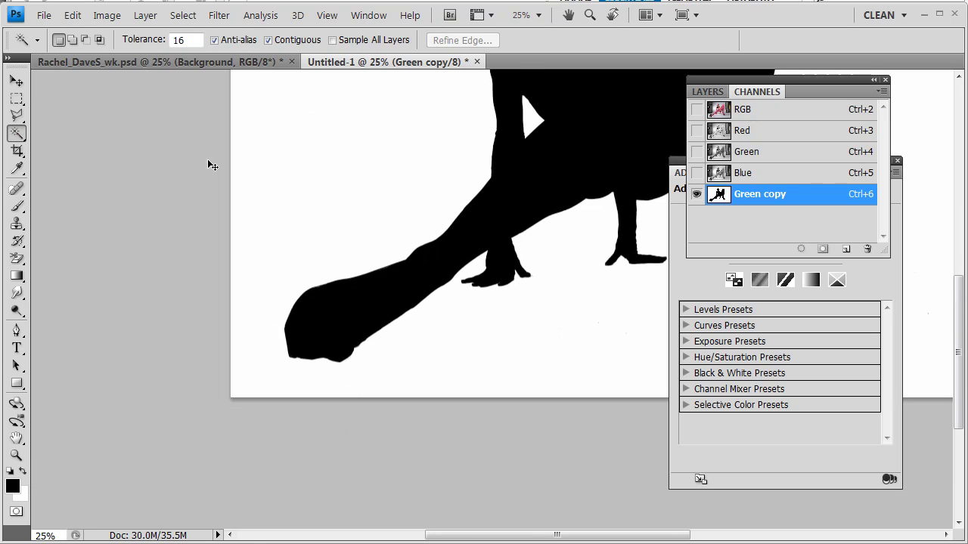
pyautogui.click(348, 181)
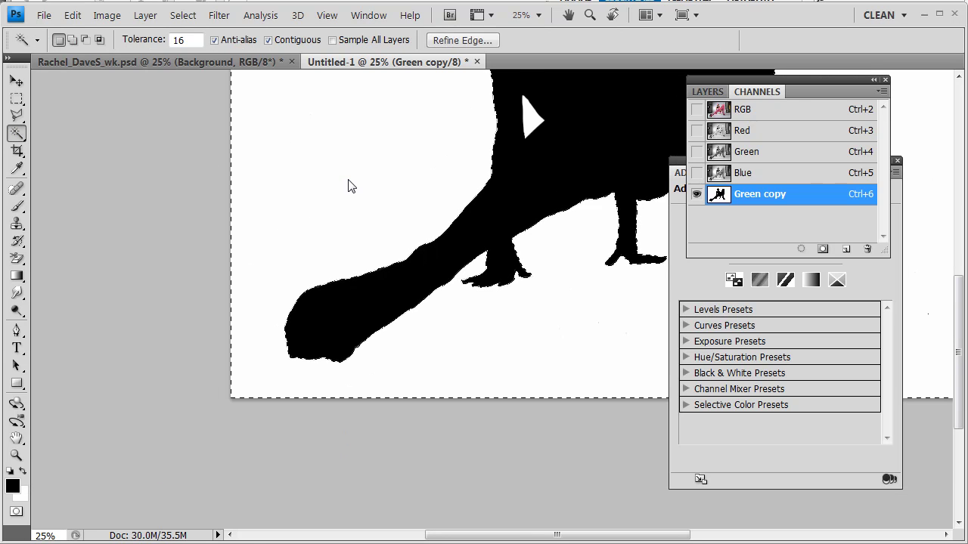
pyautogui.moveTo(369, 157); pyautogui.dragTo(134, 283)
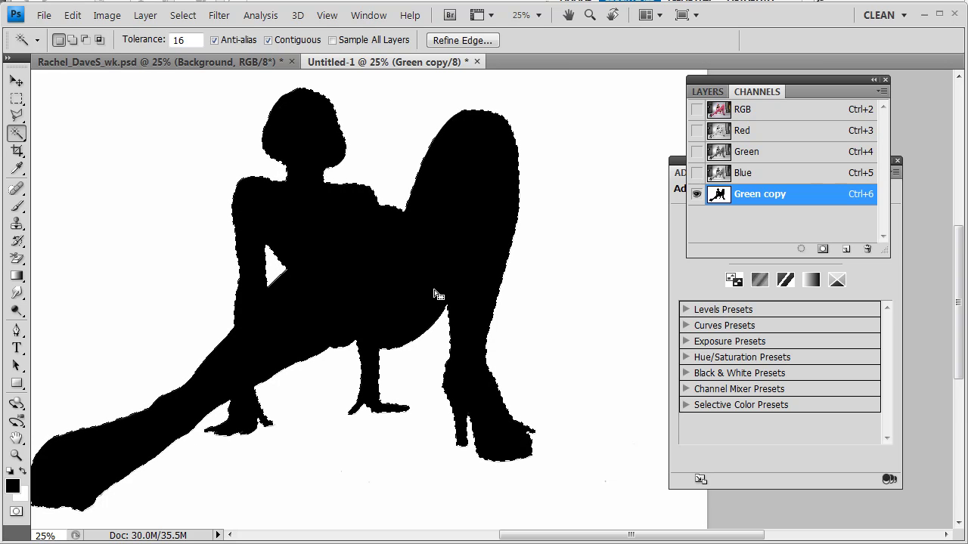
pyautogui.hotkey('ctrl', 'd')
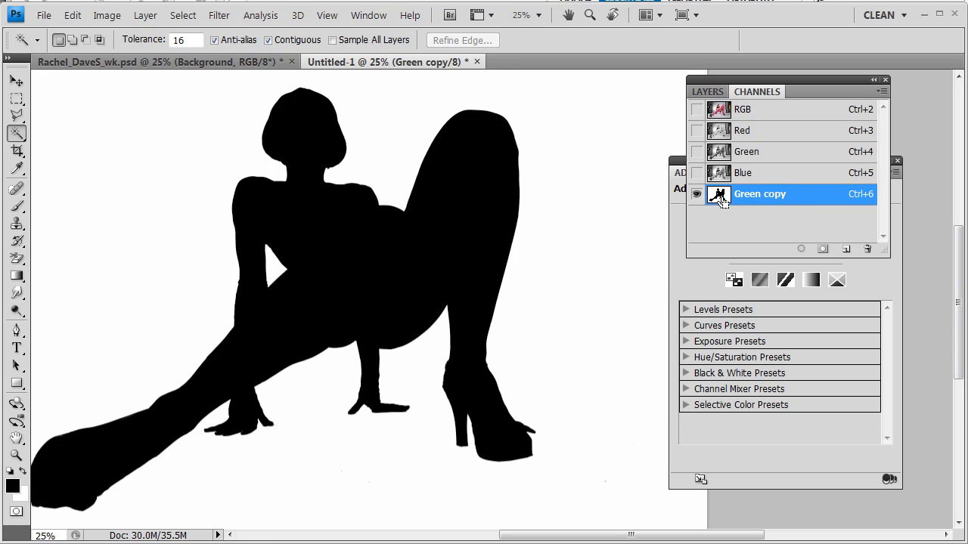
# Step: Invert the Green copy channel and paint the remaining floor specks around the silhouette black with a 90 px brush
pyautogui.hotkey('ctrl', 'i')
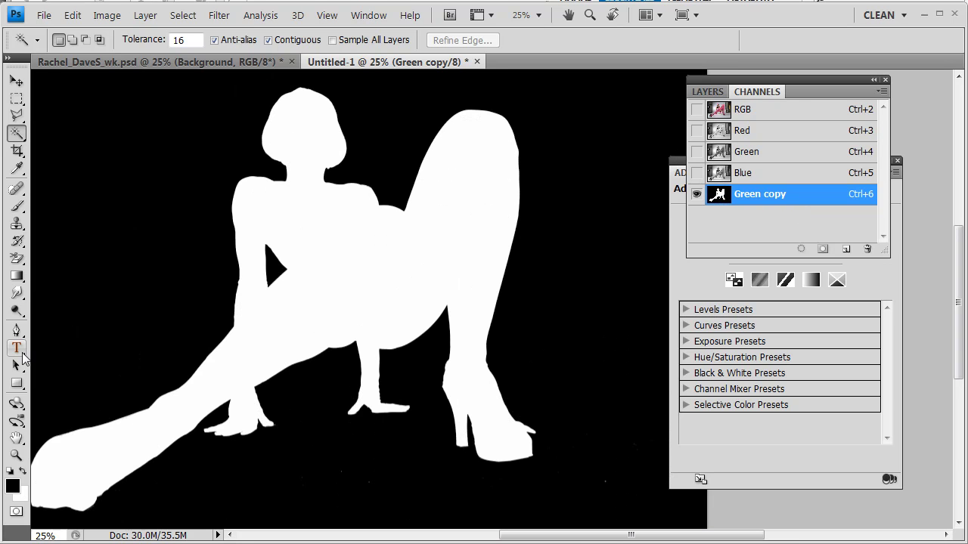
pyautogui.click(19, 207)
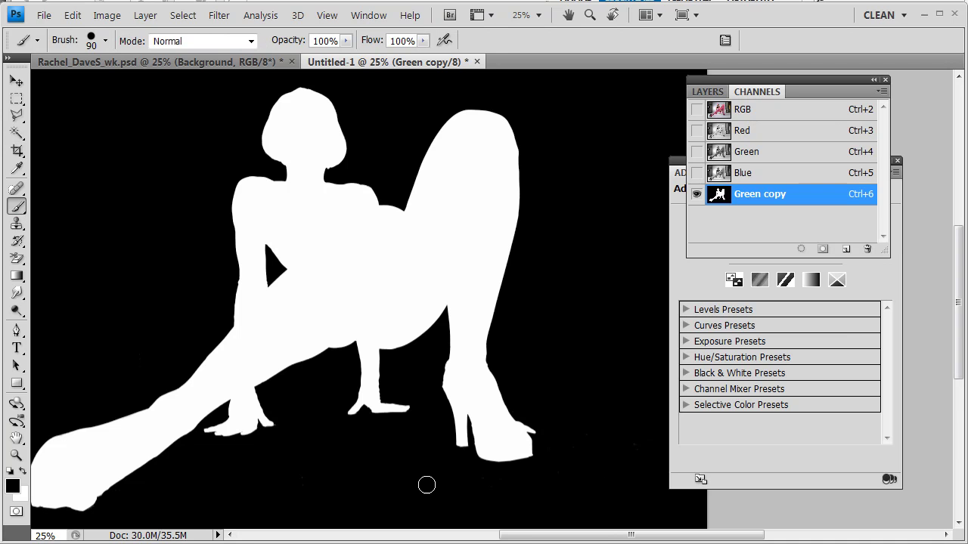
pyautogui.moveTo(426, 485); pyautogui.dragTo(532, 498)
pyautogui.moveTo(623, 453); pyautogui.dragTo(586, 335)
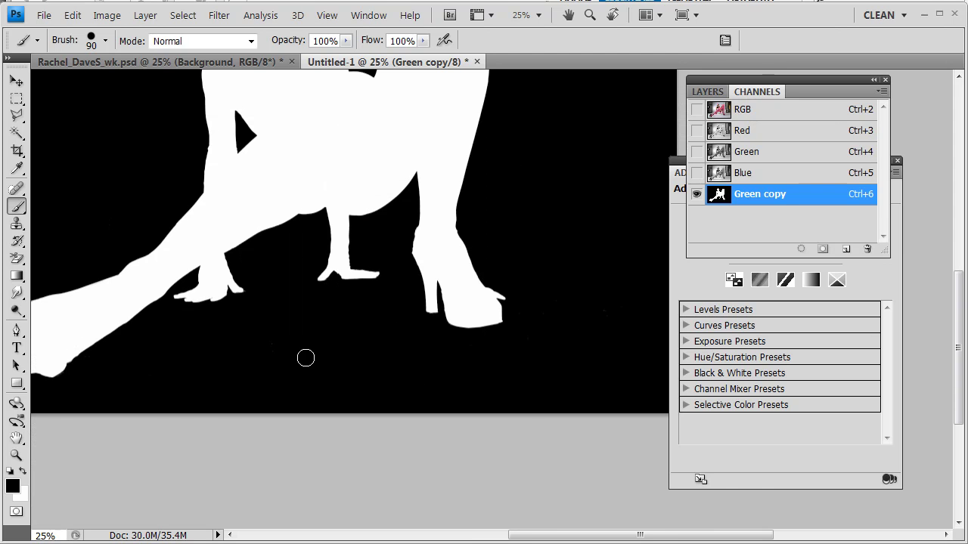
pyautogui.moveTo(557, 318)
pyautogui.mouseDown()
pyautogui.moveTo(579, 318)
pyautogui.moveTo(572, 324)
pyautogui.mouseUp()
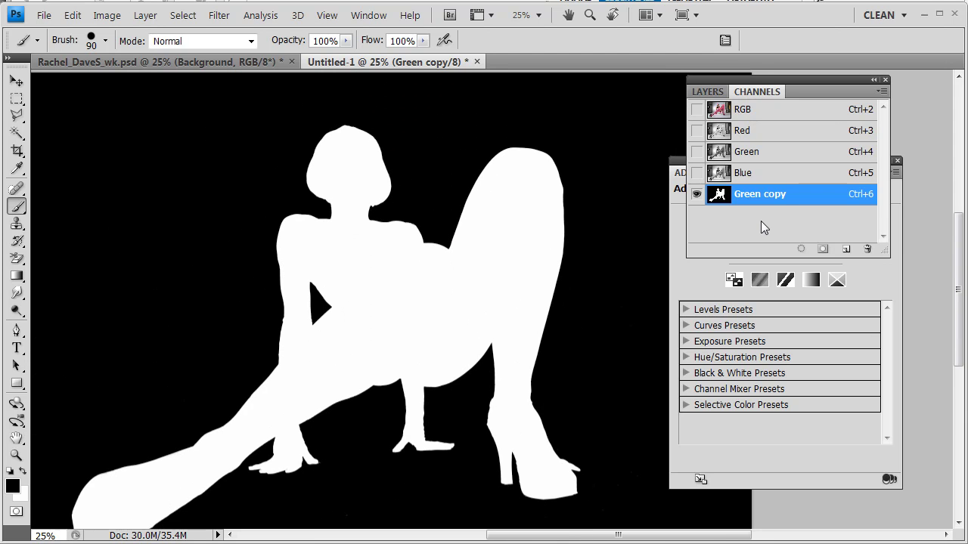
# Step: Apply a Levels adjustment to the Green copy channel with input black point 4 and white point 245
pyautogui.click(108, 15)
pyautogui.moveTo(127, 56)
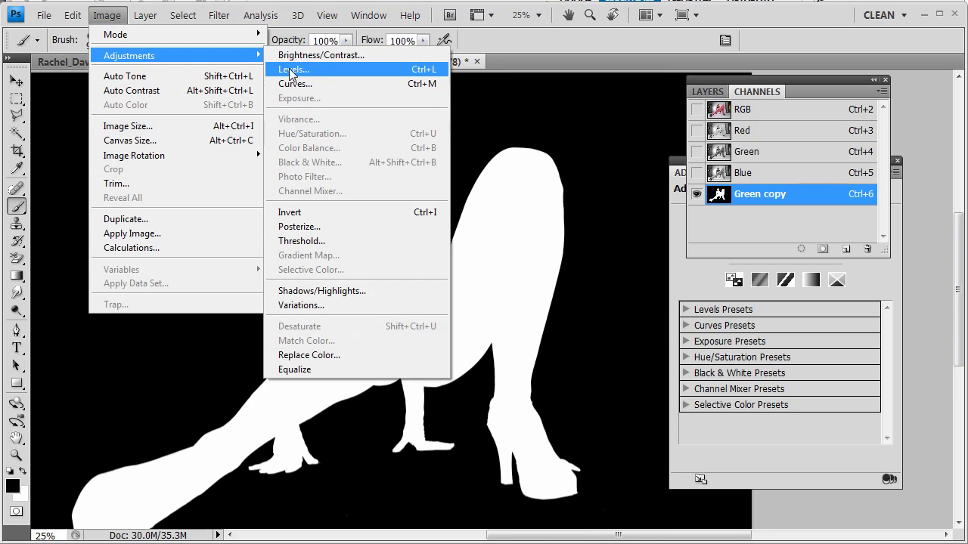
pyautogui.click(318, 68)
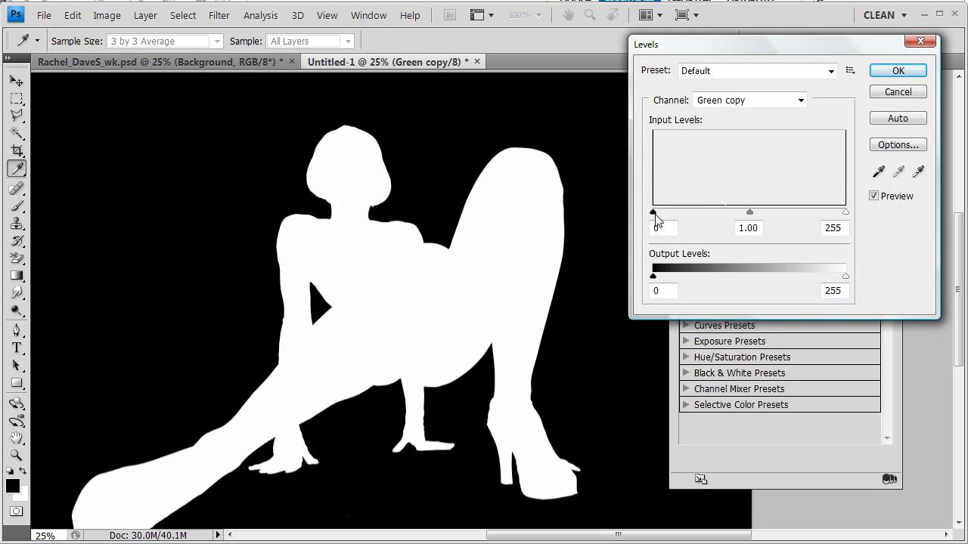
pyautogui.click(839, 215)
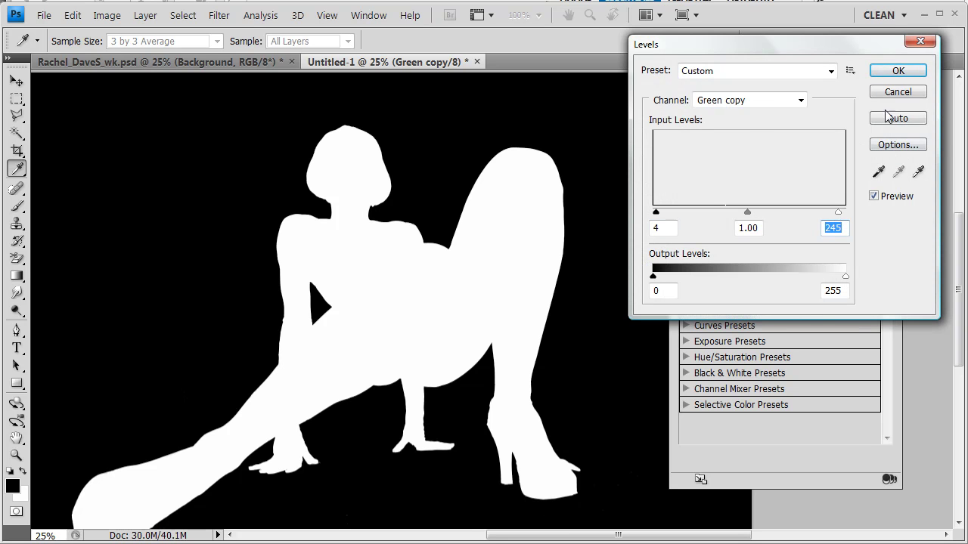
pyautogui.click(892, 72)
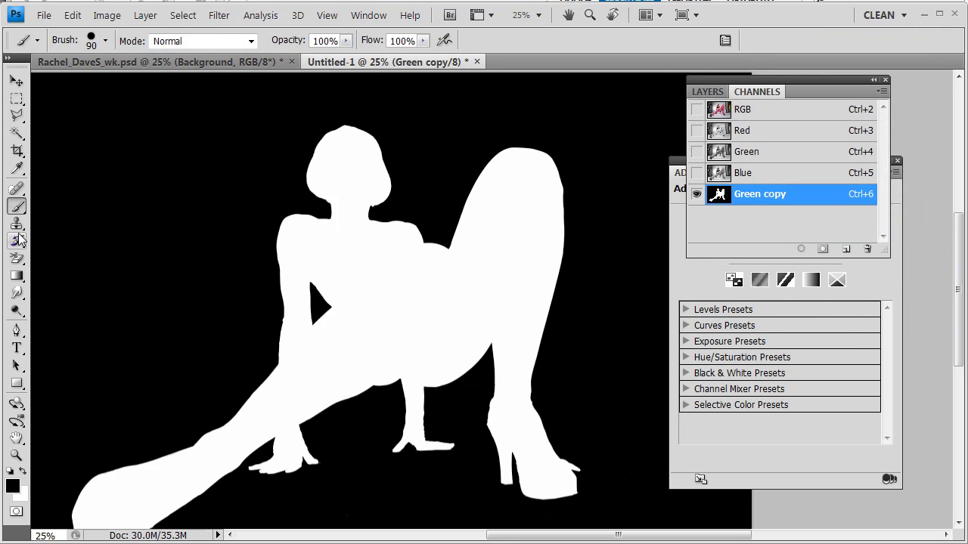
# Step: Set the Info read-out for the Eyedropper to RGB Color, and close the Info panel
pyautogui.click(18, 169)
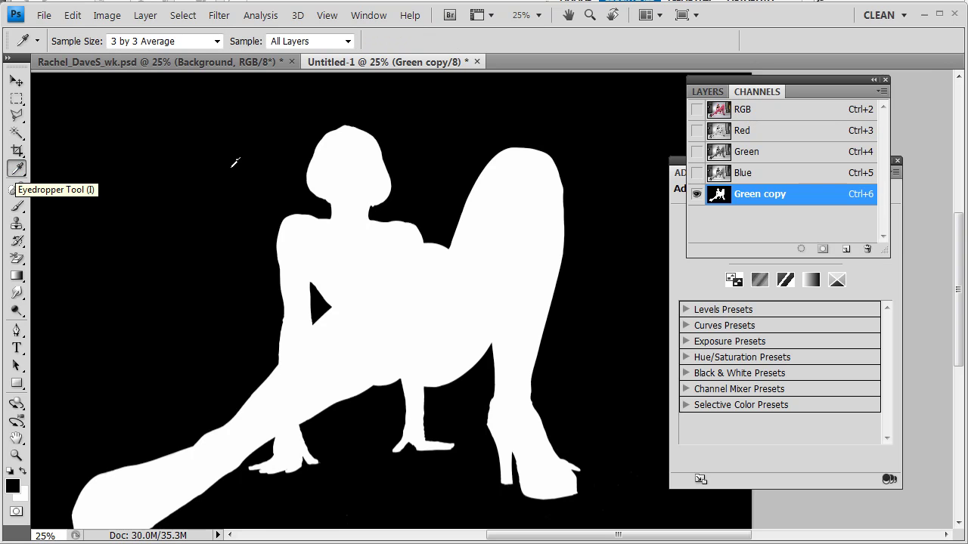
pyautogui.click(364, 17)
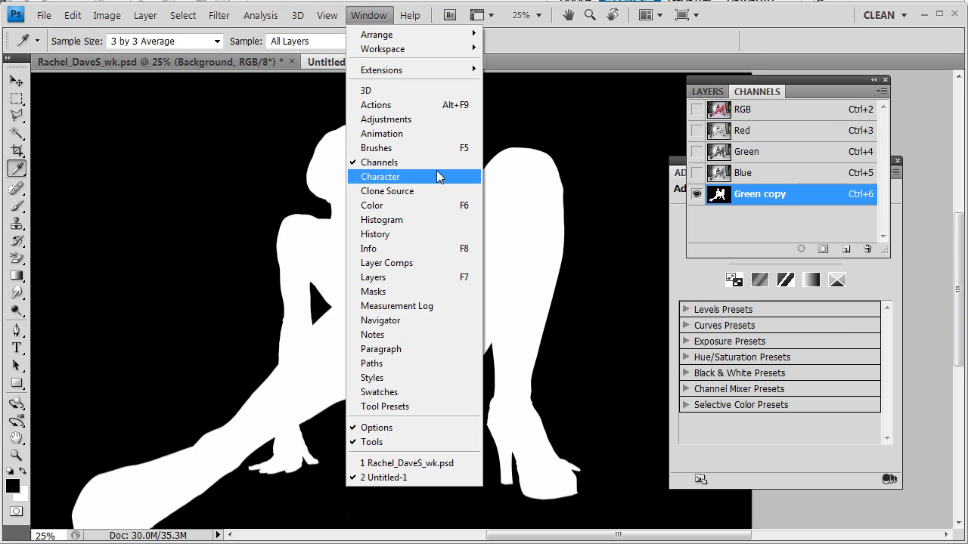
pyautogui.click(430, 248)
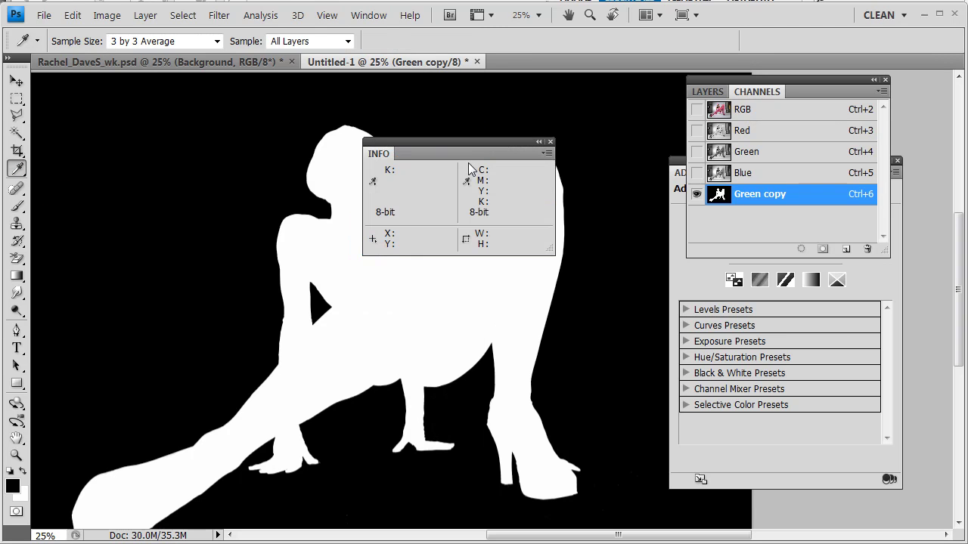
pyautogui.moveTo(470, 146); pyautogui.dragTo(581, 96)
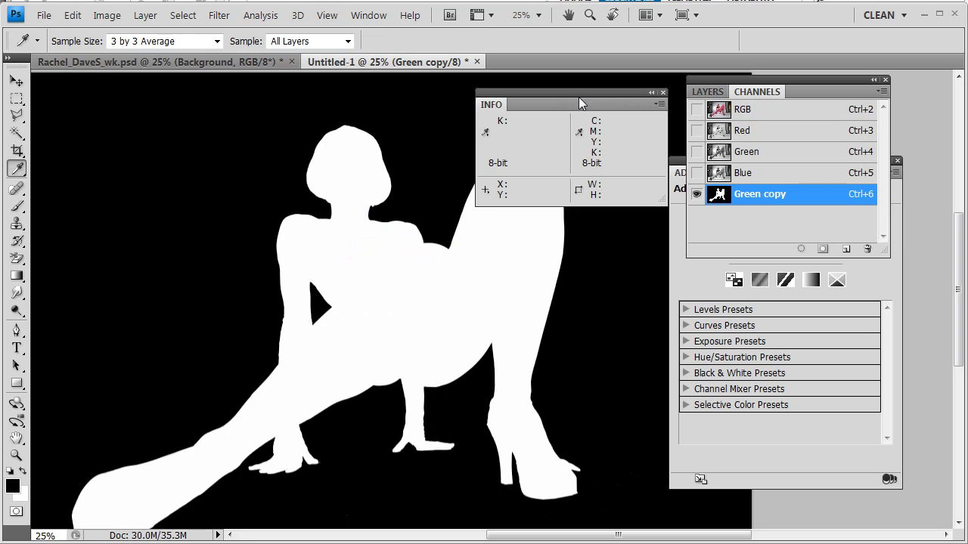
pyautogui.click(487, 134)
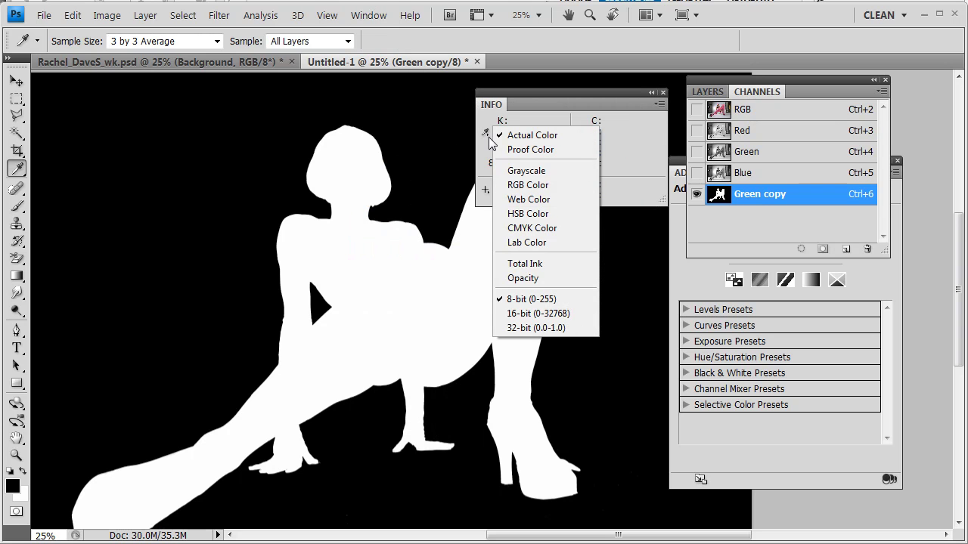
pyautogui.click(527, 185)
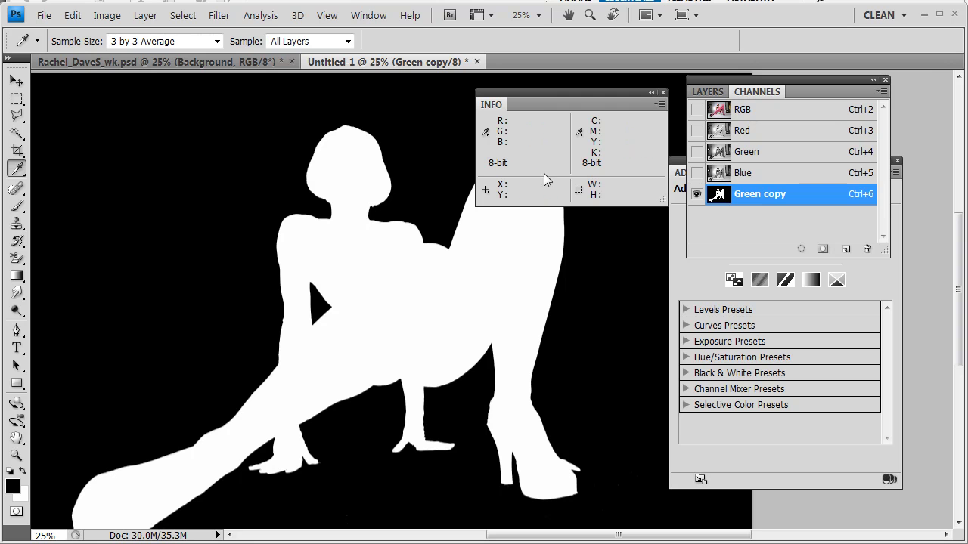
pyautogui.moveTo(629, 94); pyautogui.dragTo(646, 59)
pyautogui.click(680, 57)
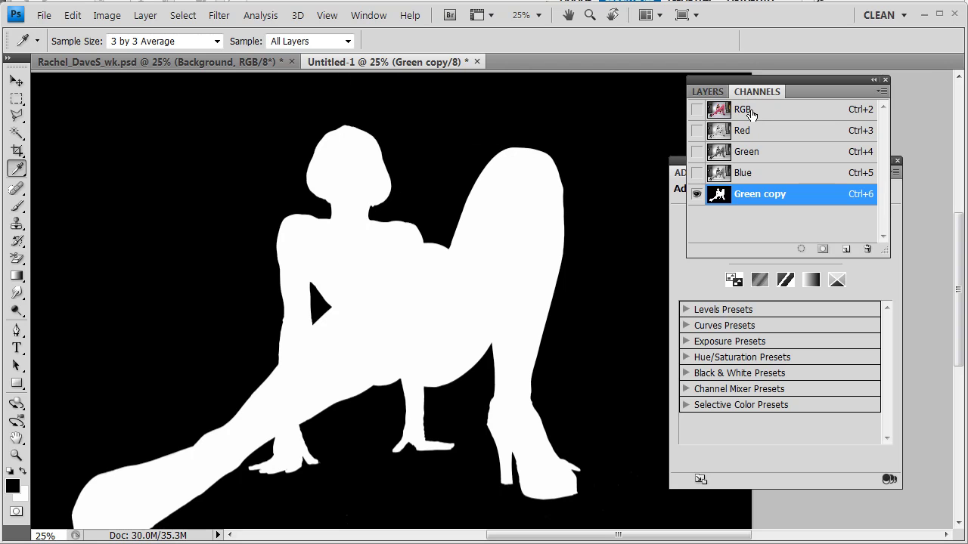
# Step: Return to the composite RGB channel and convert the locked Background into a regular layer
pyautogui.click(695, 91)
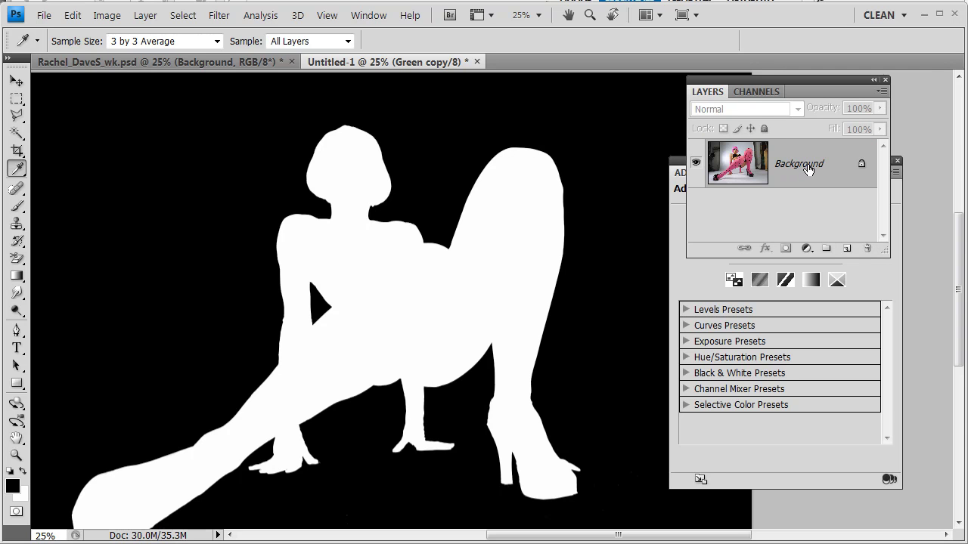
pyautogui.click(756, 91)
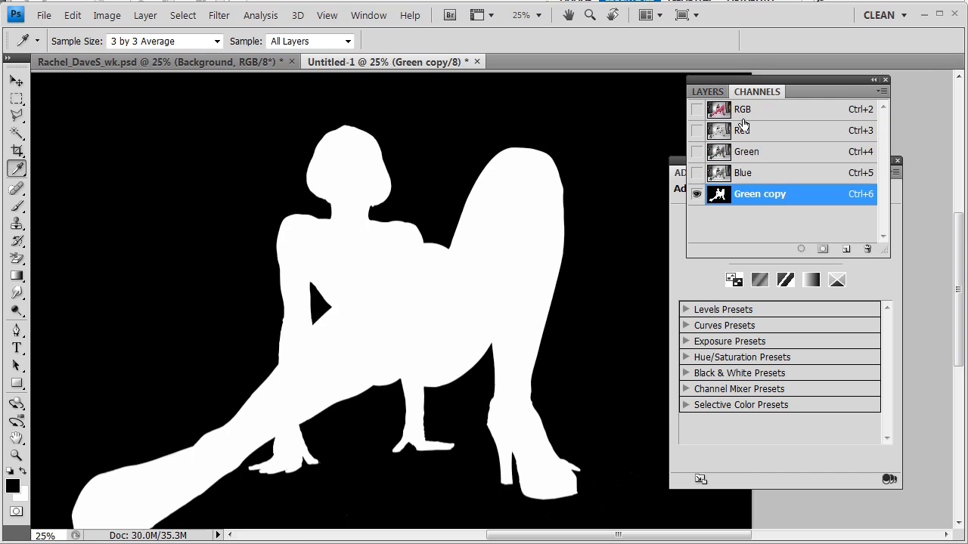
pyautogui.click(762, 112)
pyautogui.click(717, 95)
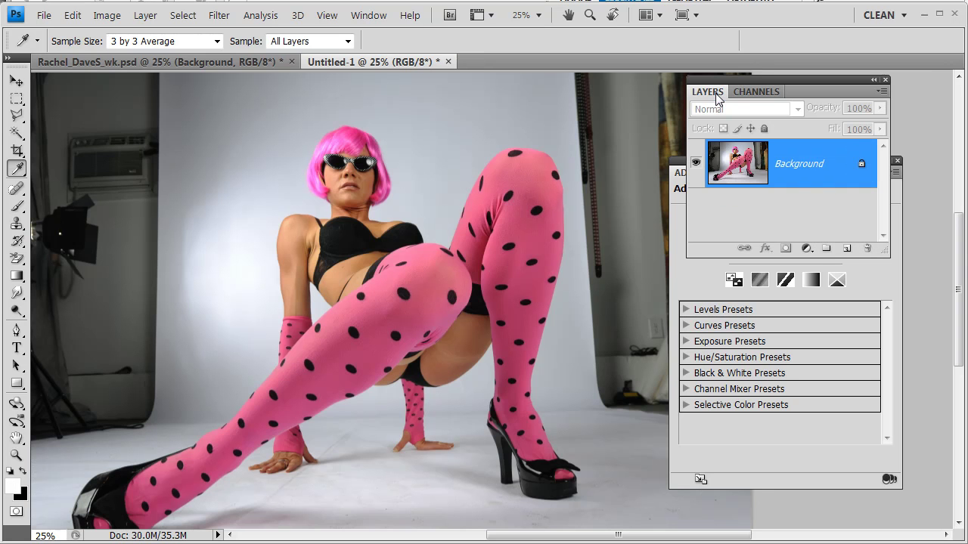
pyautogui.doubleClick(791, 168)
pyautogui.click(667, 173)
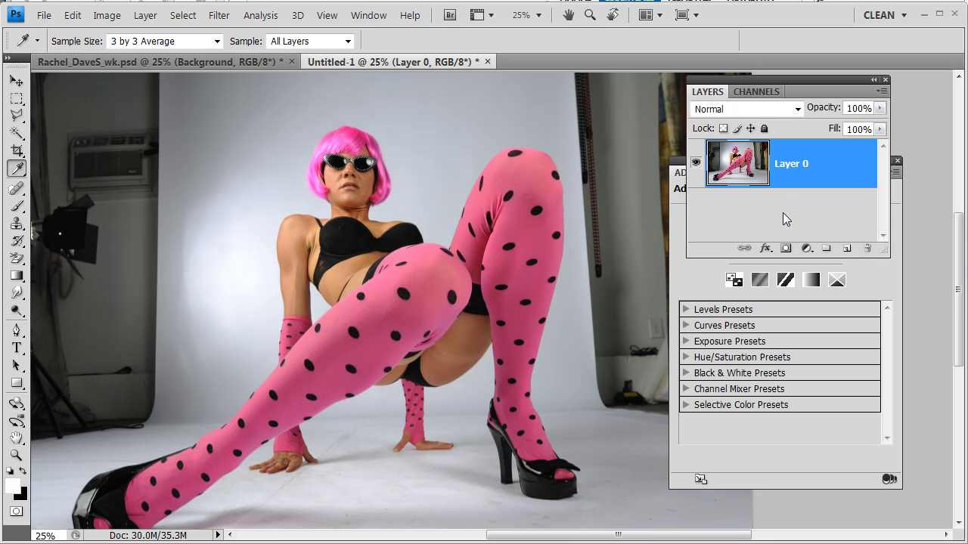
# Step: Add a blue Solid Color fill layer and place it beneath the photo layer
pyautogui.click(807, 248)
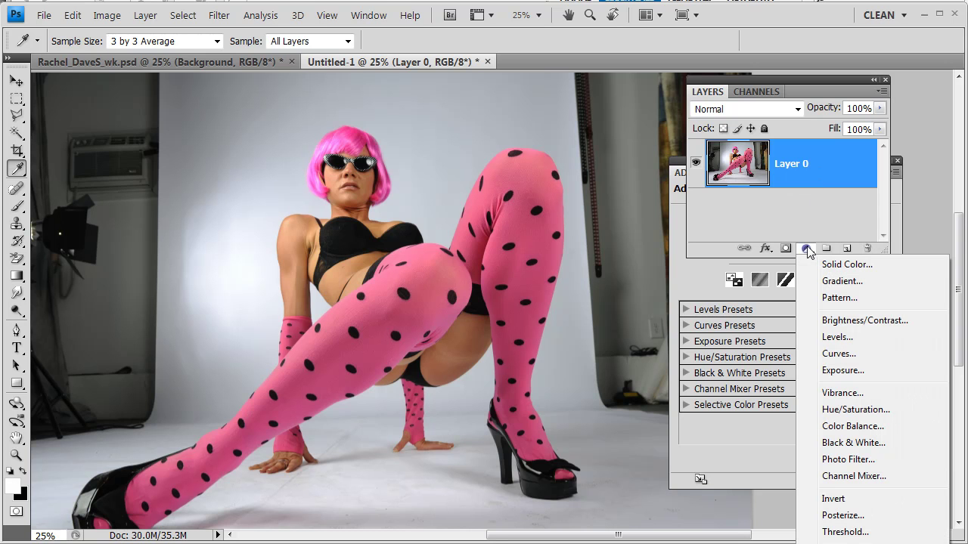
pyautogui.click(832, 264)
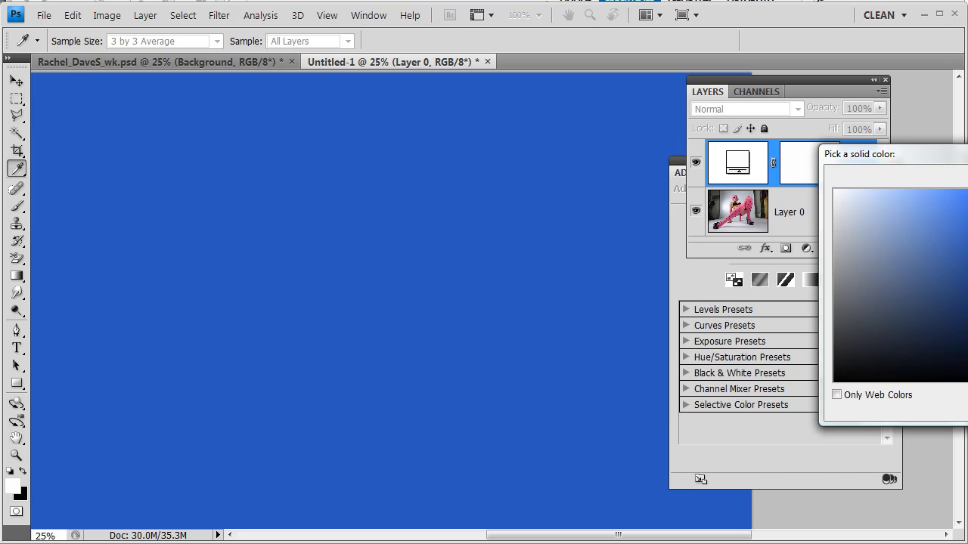
pyautogui.moveTo(967, 155); pyautogui.dragTo(640, 144)
pyautogui.click(839, 172)
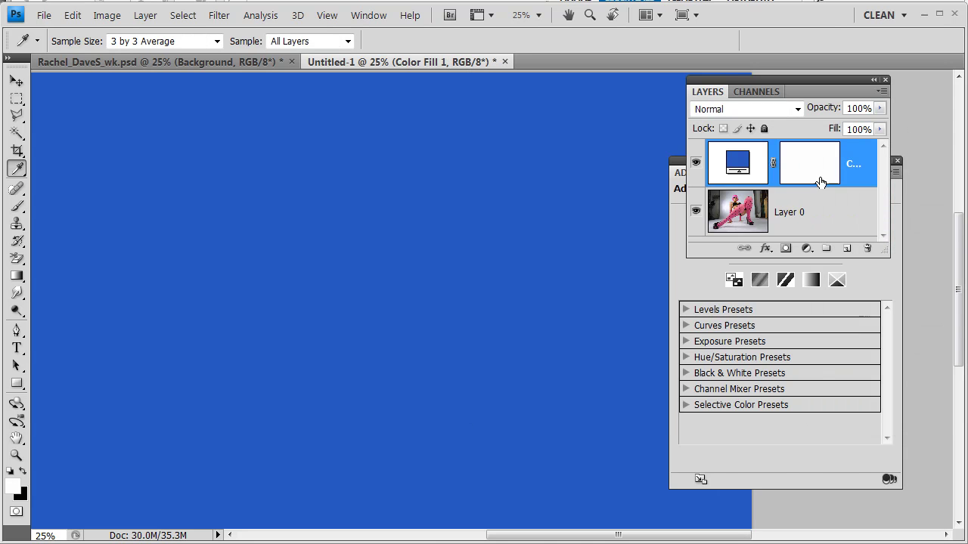
pyautogui.moveTo(754, 176); pyautogui.dragTo(762, 247)
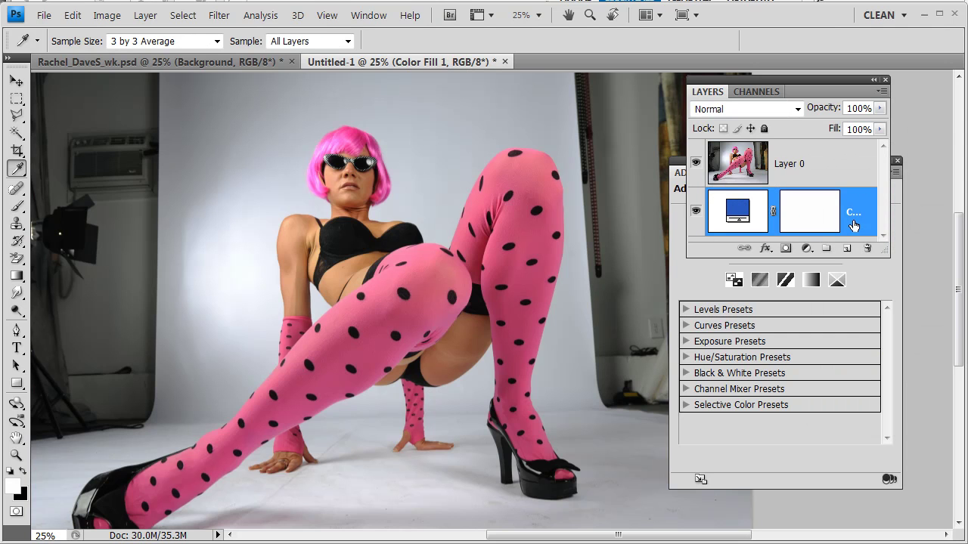
pyautogui.click(694, 164)
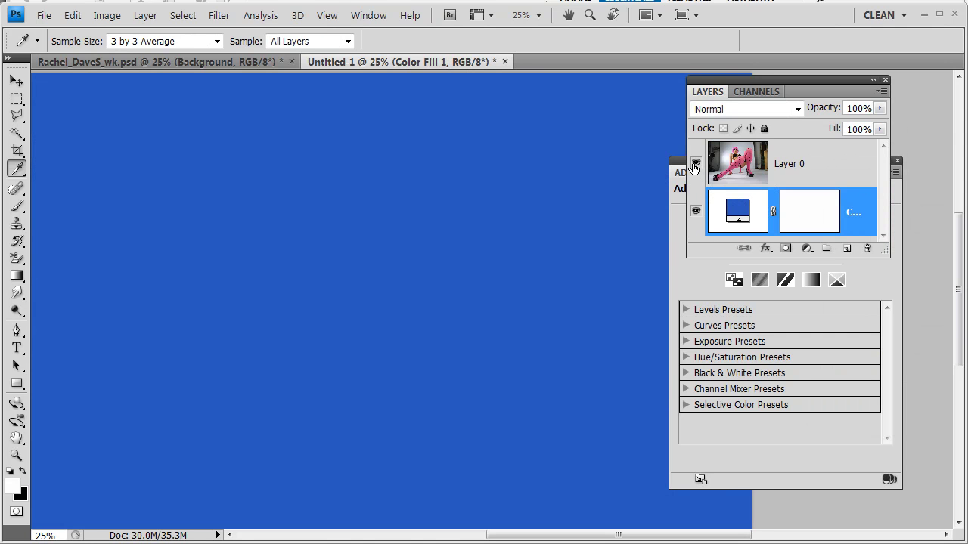
pyautogui.click(694, 164)
# Step: Select the photo layer, widen the Layers panel to show full layer names, and close the Adjustments panel
pyautogui.click(830, 164)
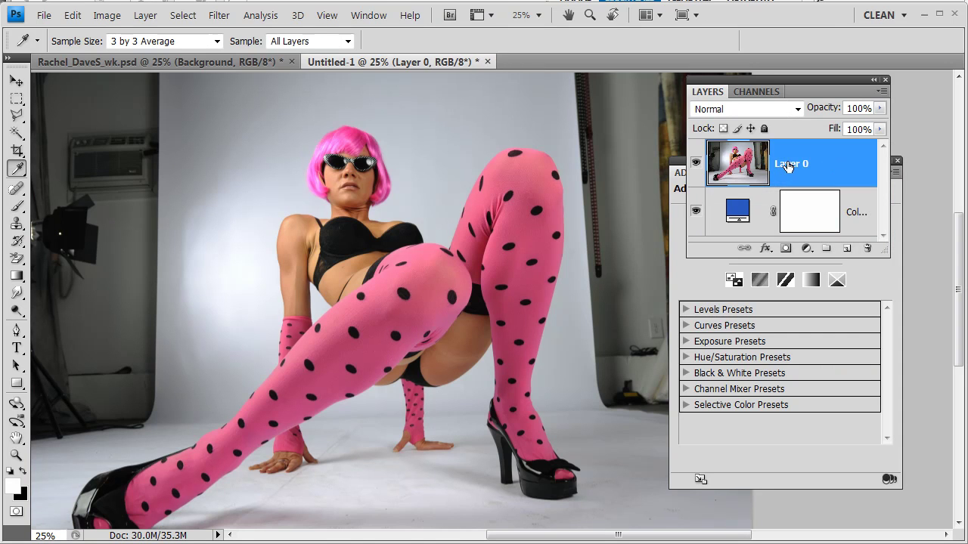
pyautogui.moveTo(887, 254); pyautogui.dragTo(918, 265)
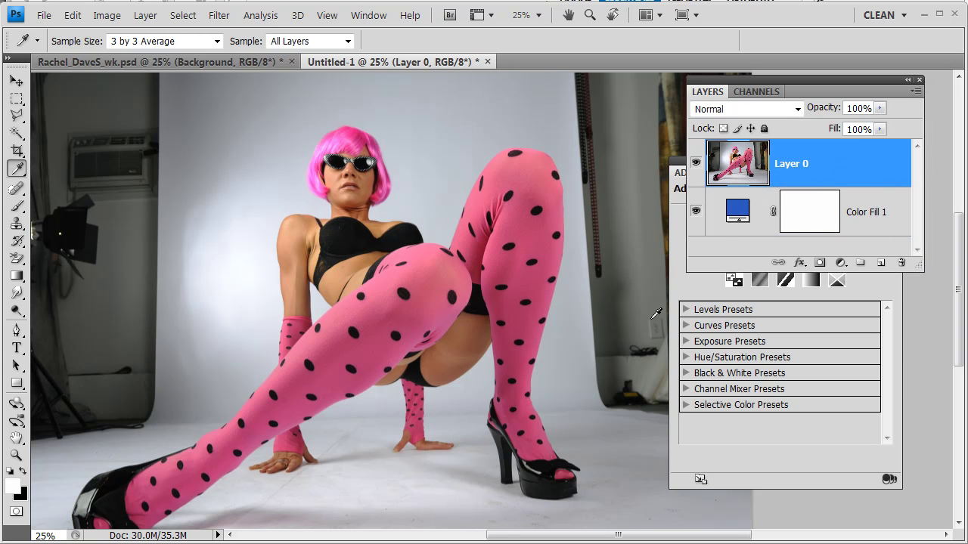
pyautogui.click(680, 277)
pyautogui.click(894, 162)
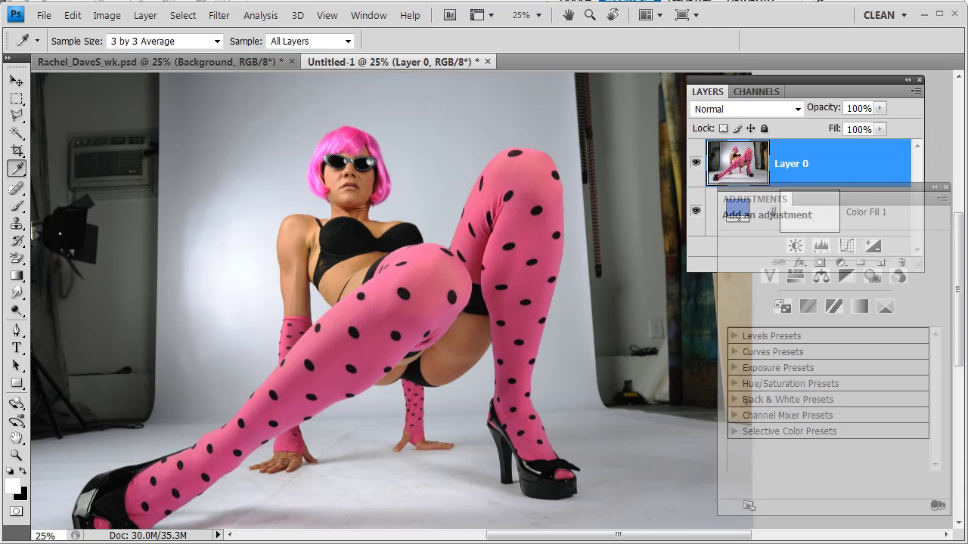
# Step: Load the Green copy channel as a selection around the model and return to the layer list
pyautogui.click(758, 92)
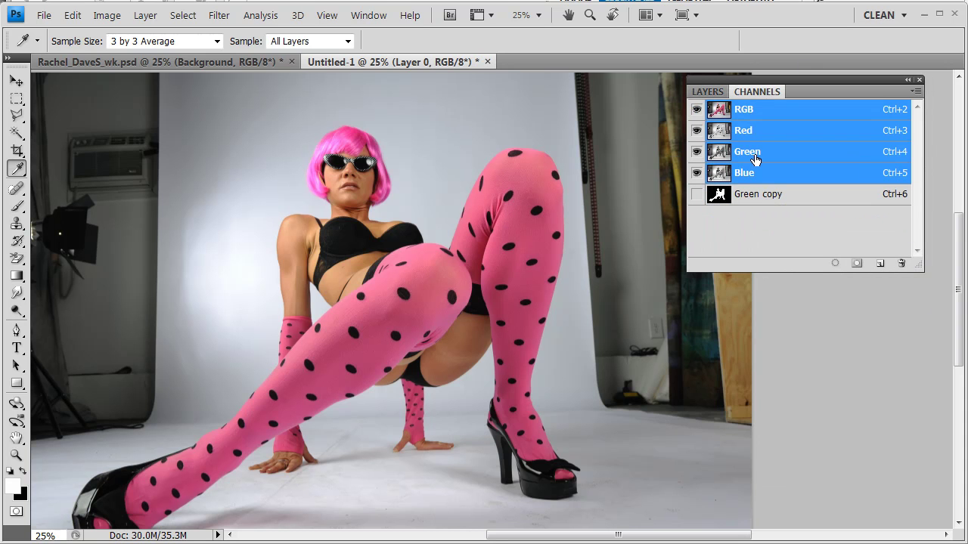
pyautogui.keyDown('ctrl'); pyautogui.click(720, 199); pyautogui.keyUp('ctrl')
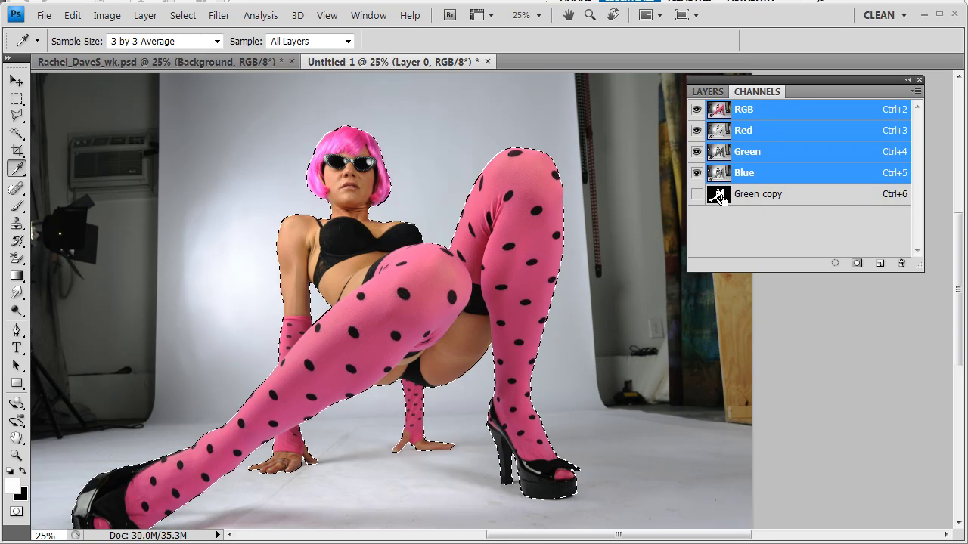
pyautogui.click(707, 91)
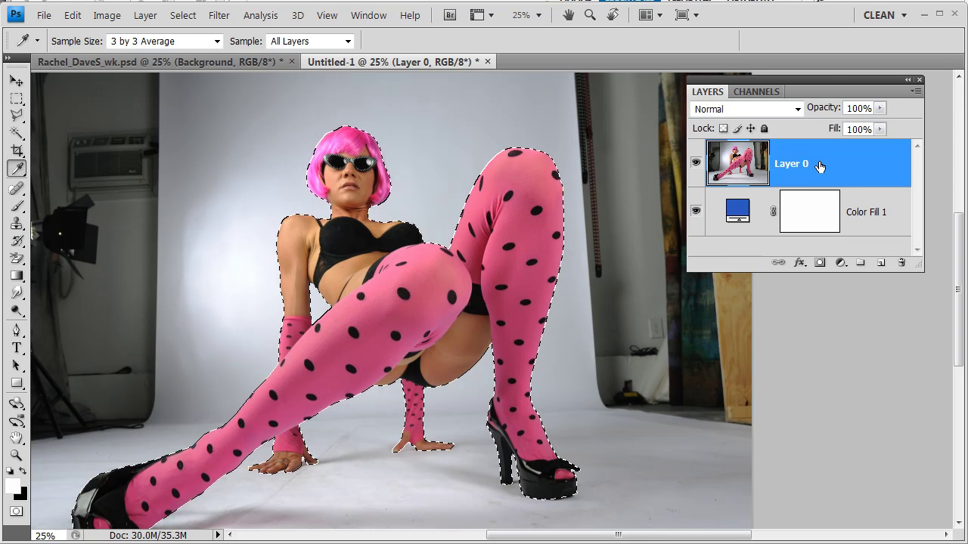
# Step: Rename the photo layer "model" and add a layer mask to it from the active selection
pyautogui.doubleClick(788, 166)
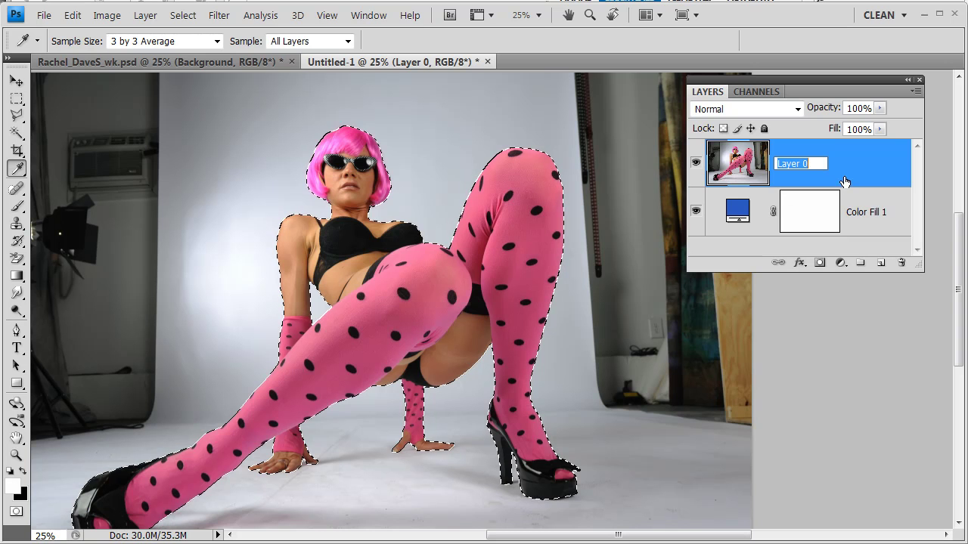
pyautogui.write('model')
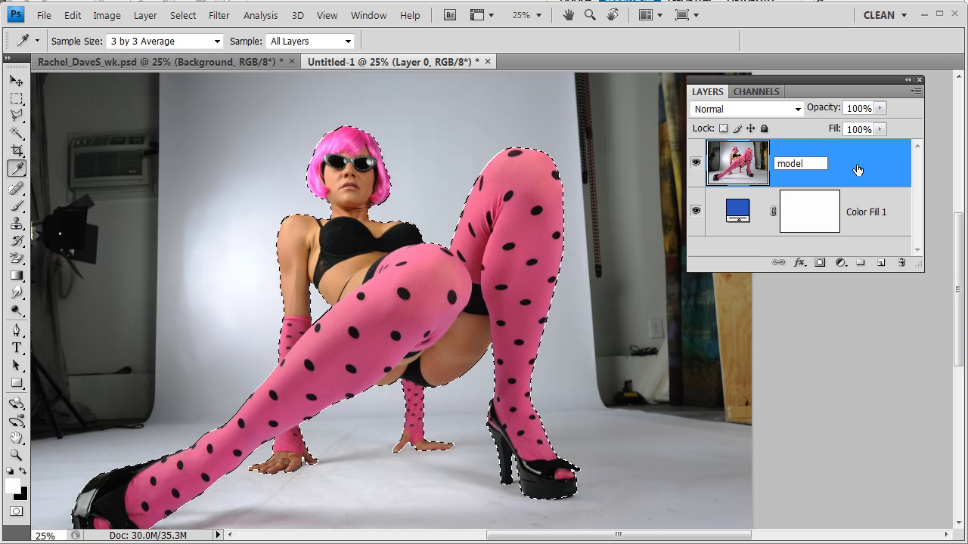
pyautogui.press('Return')
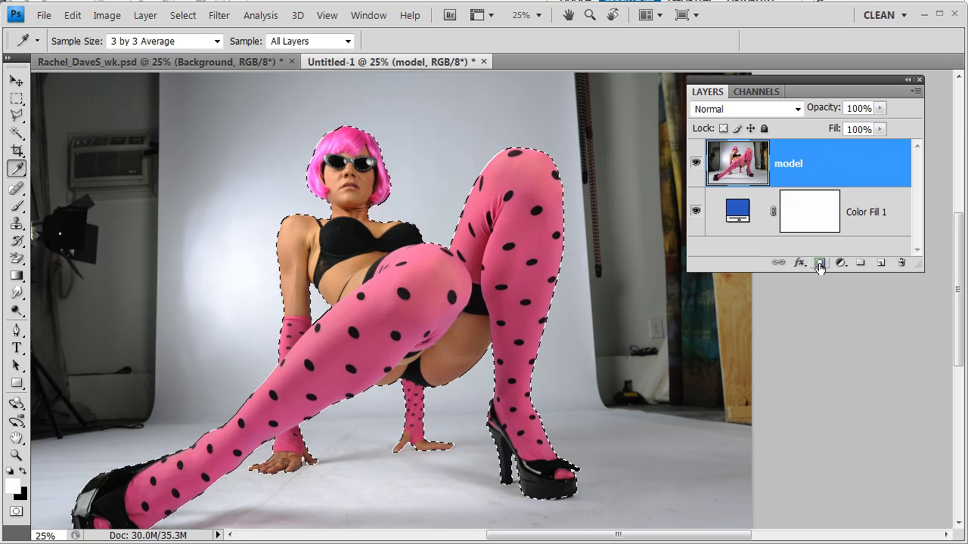
pyautogui.click(819, 264)
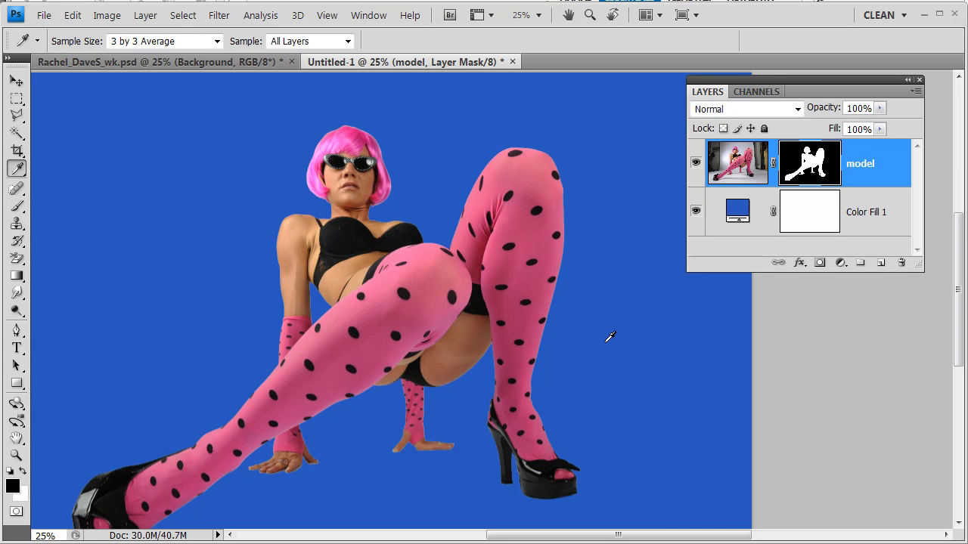
# Step: Examine the cutout's edges at 100% around both hands and the lower shoe against the blue background
pyautogui.click(461, 405)
pyautogui.click(470, 406)
pyautogui.click(471, 415)
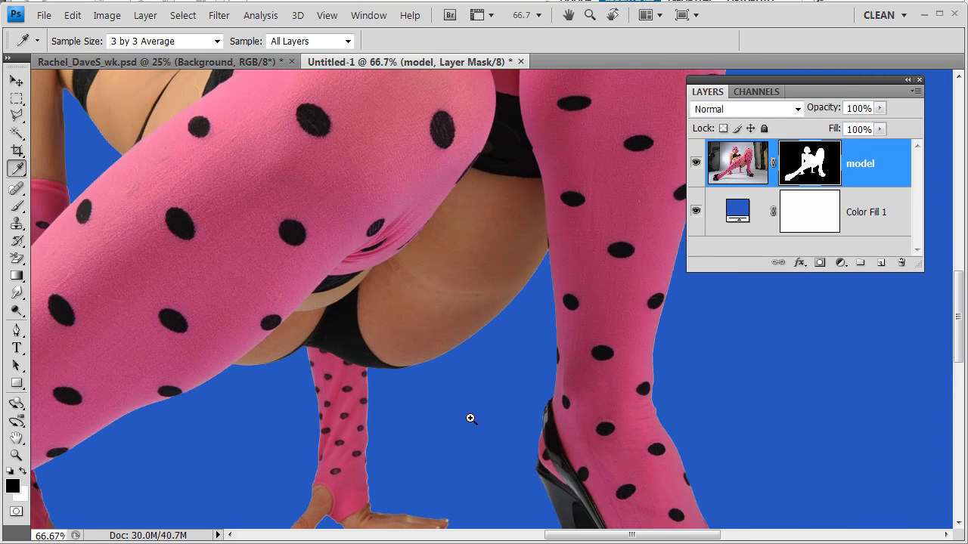
pyautogui.click(470, 418)
pyautogui.moveTo(469, 454); pyautogui.dragTo(464, 298)
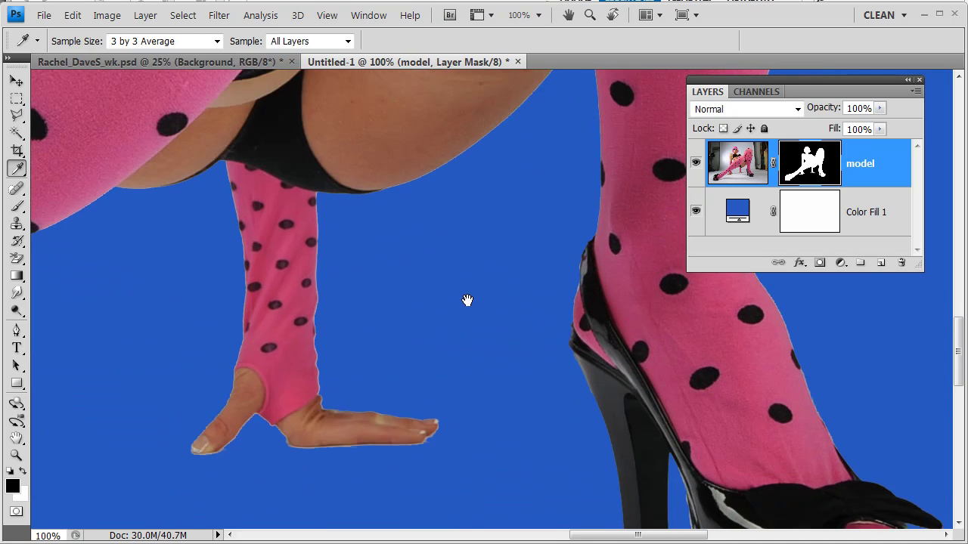
pyautogui.scroll(-5, 479, 352)
pyautogui.moveTo(378, 363); pyautogui.dragTo(460, 380)
pyautogui.hscroll(-10, 335, 348)
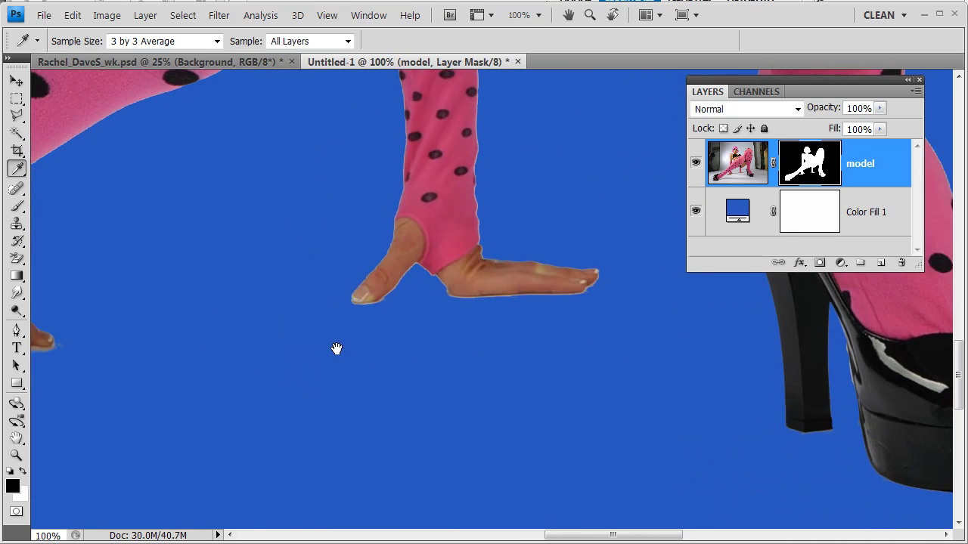
pyautogui.hscroll(-1, 366, 351)
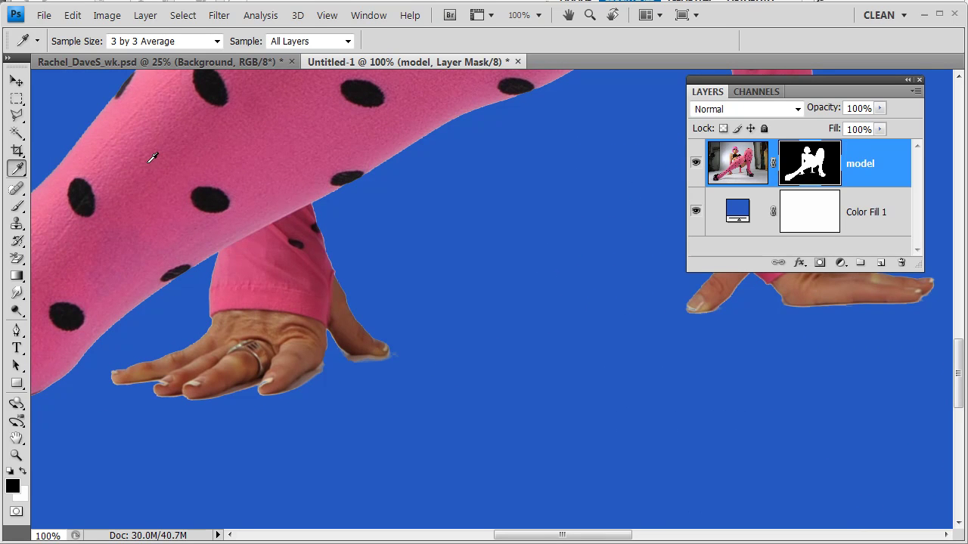
# Step: Paint out the fringe beneath the thumb of the ringed hand on the model layer mask, using a 5 px black brush
pyautogui.click(16, 206)
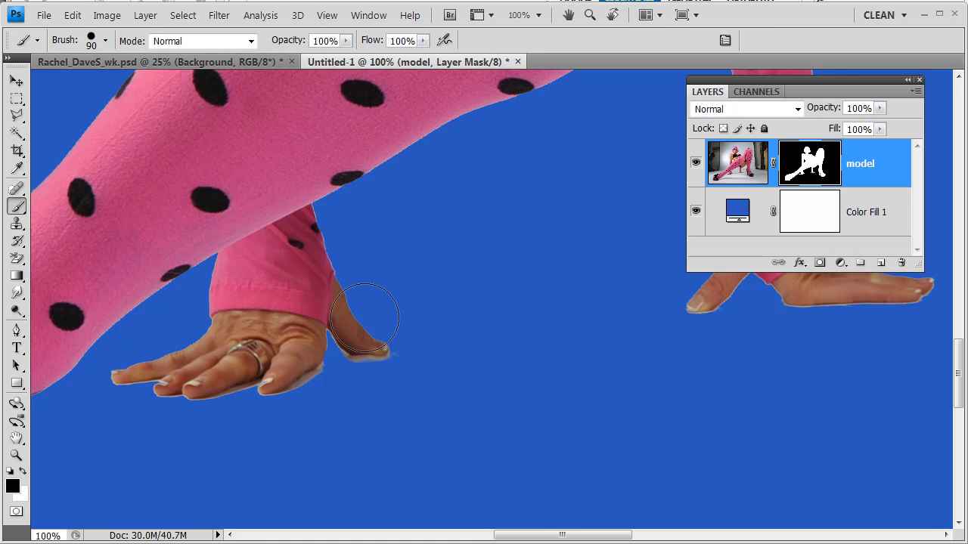
pyautogui.press('[')
pyautogui.press('[')
pyautogui.press('[')
pyautogui.press('[')
pyautogui.press('[')
pyautogui.press('[')
pyautogui.press('[')
pyautogui.keyDown('ctrl'); pyautogui.click(322, 338); pyautogui.keyUp('ctrl')
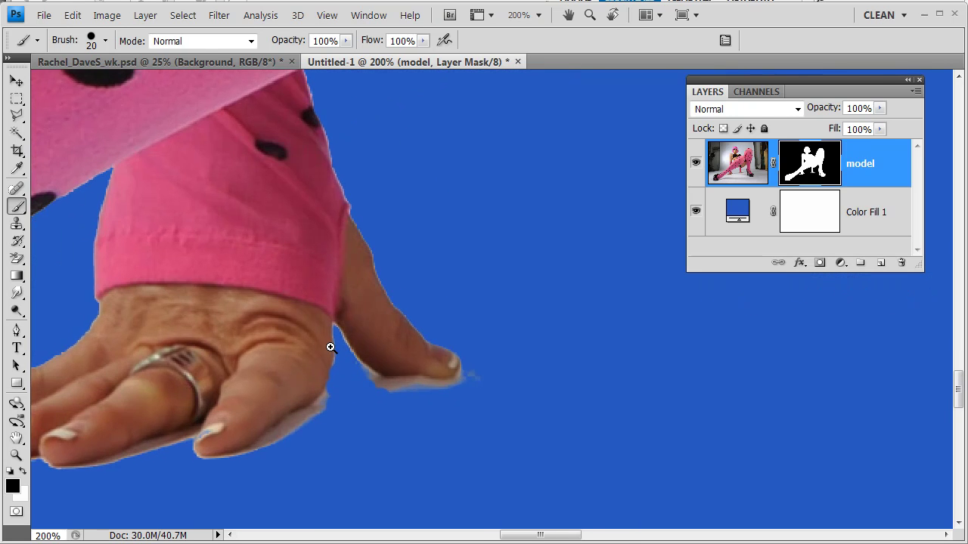
pyautogui.keyDown('ctrl'); pyautogui.click(330, 347); pyautogui.keyUp('ctrl')
pyautogui.keyDown('ctrl'); pyautogui.click(335, 345); pyautogui.keyUp('ctrl')
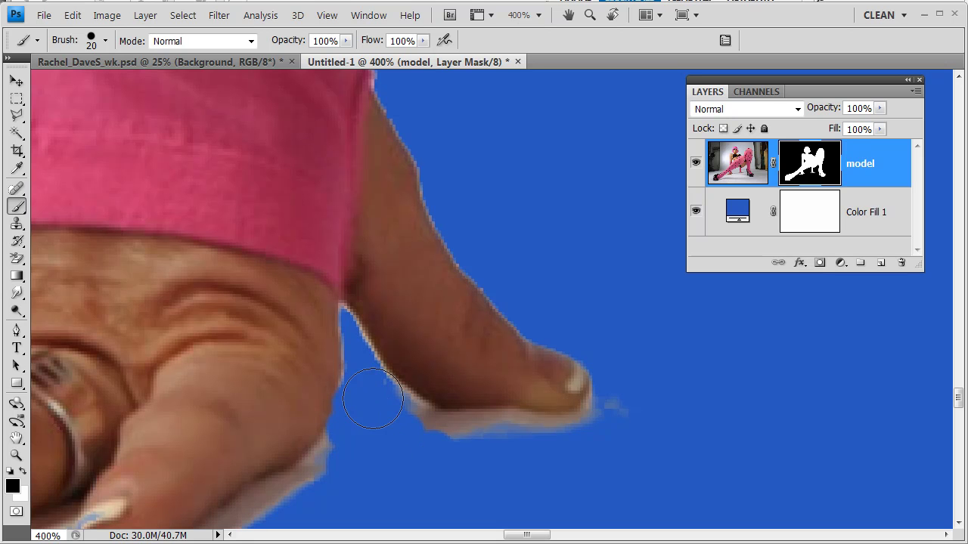
pyautogui.press('[')
pyautogui.press('[')
pyautogui.press('[')
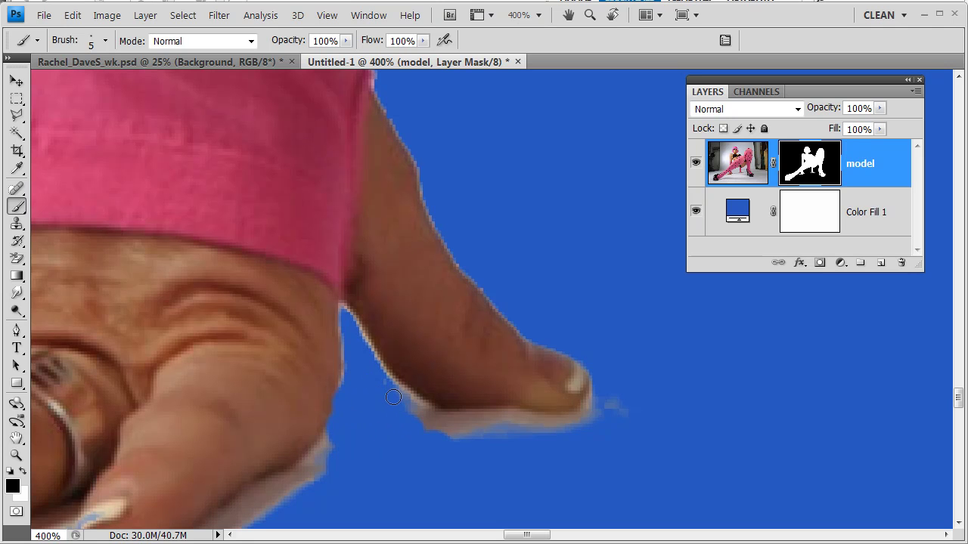
pyautogui.moveTo(393, 397)
pyautogui.mouseDown()
pyautogui.moveTo(461, 422)
pyautogui.moveTo(423, 430)
pyautogui.moveTo(461, 436)
pyautogui.moveTo(496, 434)
pyautogui.moveTo(453, 426)
pyautogui.moveTo(480, 418)
pyautogui.moveTo(451, 424)
pyautogui.moveTo(576, 416)
pyautogui.moveTo(598, 385)
pyautogui.moveTo(615, 425)
pyautogui.moveTo(630, 410)
pyautogui.moveTo(506, 438)
pyautogui.moveTo(604, 411)
pyautogui.moveTo(530, 455)
pyautogui.moveTo(448, 446)
pyautogui.moveTo(442, 412)
pyautogui.moveTo(470, 425)
pyautogui.moveTo(417, 411)
pyautogui.moveTo(362, 346)
pyautogui.moveTo(422, 406)
pyautogui.mouseUp()
pyautogui.moveTo(384, 374)
pyautogui.mouseDown()
pyautogui.moveTo(355, 335)
pyautogui.moveTo(388, 389)
pyautogui.mouseUp()
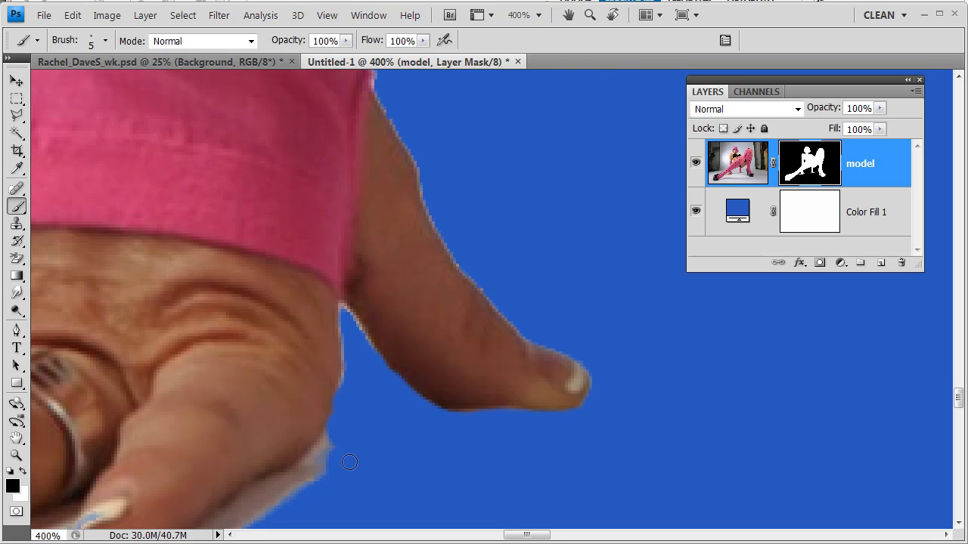
# Step: Paint out the shadow fringe beneath the finger next to the thumb in black and restore its missing nail edge in white
pyautogui.moveTo(313, 465); pyautogui.dragTo(439, 264)
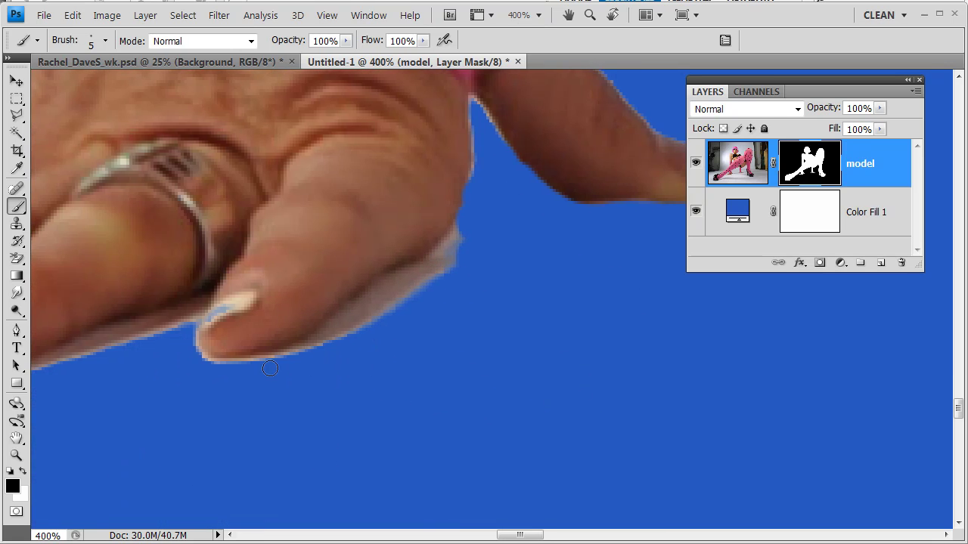
pyautogui.moveTo(270, 368)
pyautogui.mouseDown()
pyautogui.moveTo(423, 264)
pyautogui.moveTo(472, 218)
pyautogui.moveTo(418, 289)
pyautogui.moveTo(451, 279)
pyautogui.moveTo(350, 339)
pyautogui.moveTo(422, 280)
pyautogui.moveTo(390, 291)
pyautogui.moveTo(330, 344)
pyautogui.mouseUp()
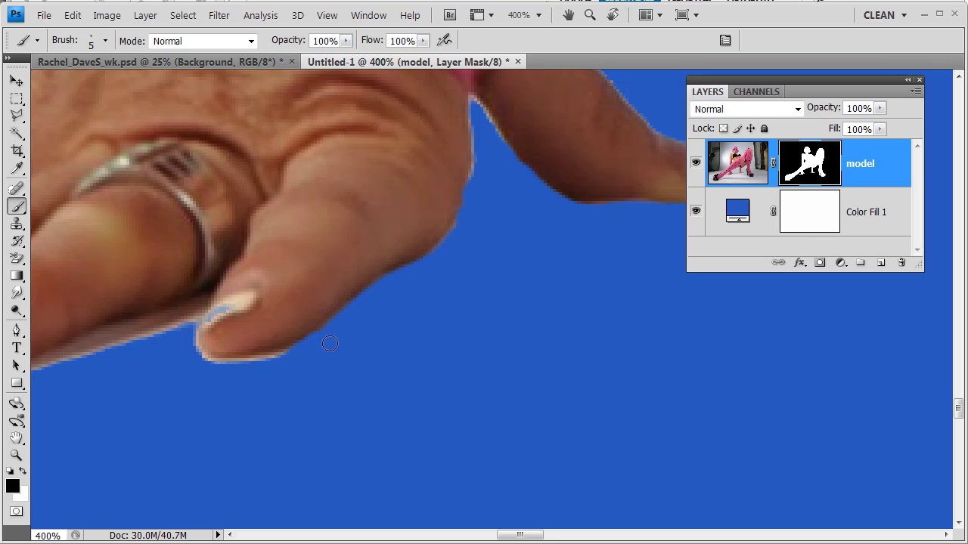
pyautogui.moveTo(207, 373)
pyautogui.mouseDown()
pyautogui.moveTo(204, 363)
pyautogui.moveTo(276, 358)
pyautogui.moveTo(223, 361)
pyautogui.moveTo(203, 351)
pyautogui.moveTo(198, 327)
pyautogui.moveTo(199, 364)
pyautogui.moveTo(250, 365)
pyautogui.mouseUp()
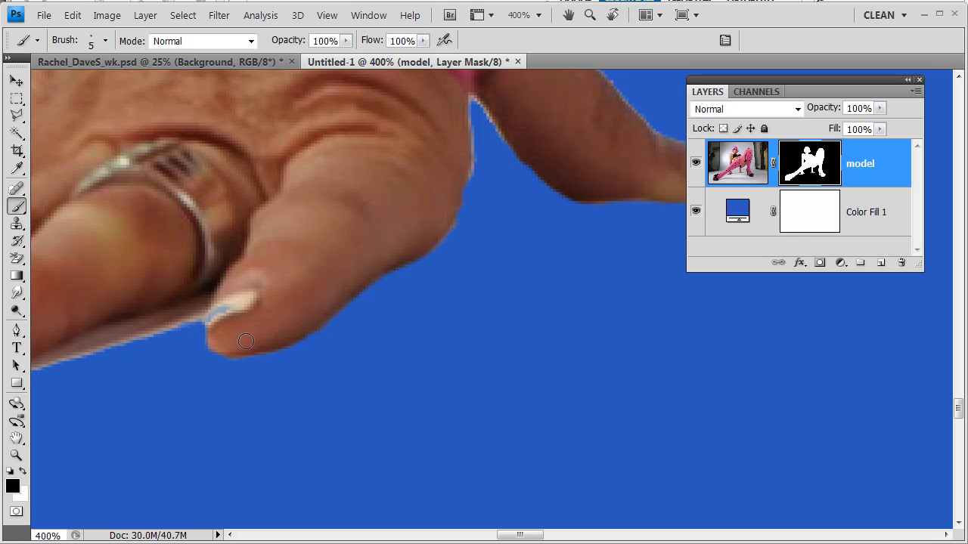
pyautogui.press('x')
pyautogui.moveTo(238, 303)
pyautogui.mouseDown()
pyautogui.moveTo(212, 318)
pyautogui.moveTo(223, 305)
pyautogui.moveTo(212, 342)
pyautogui.moveTo(222, 350)
pyautogui.moveTo(227, 332)
pyautogui.moveTo(214, 338)
pyautogui.mouseUp()
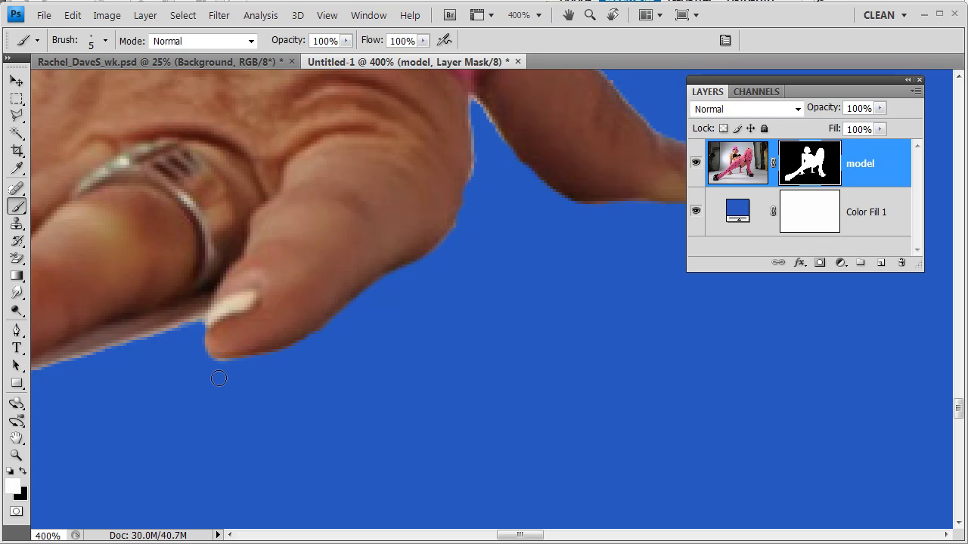
pyautogui.press('x')
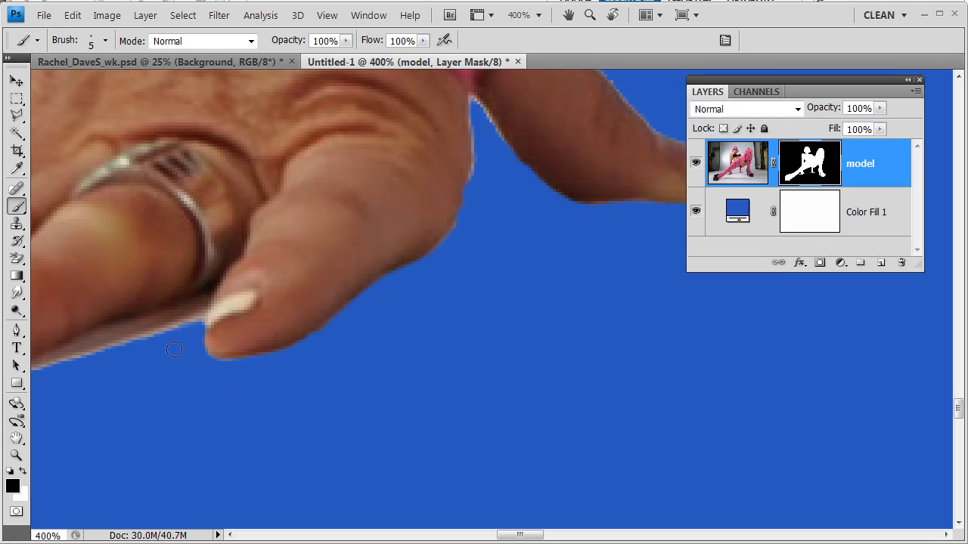
# Step: Paint black on the mask along the underside of the ringed finger to remove its shadow fringe
pyautogui.press('x')
pyautogui.moveTo(136, 347); pyautogui.dragTo(256, 372)
pyautogui.press('x')
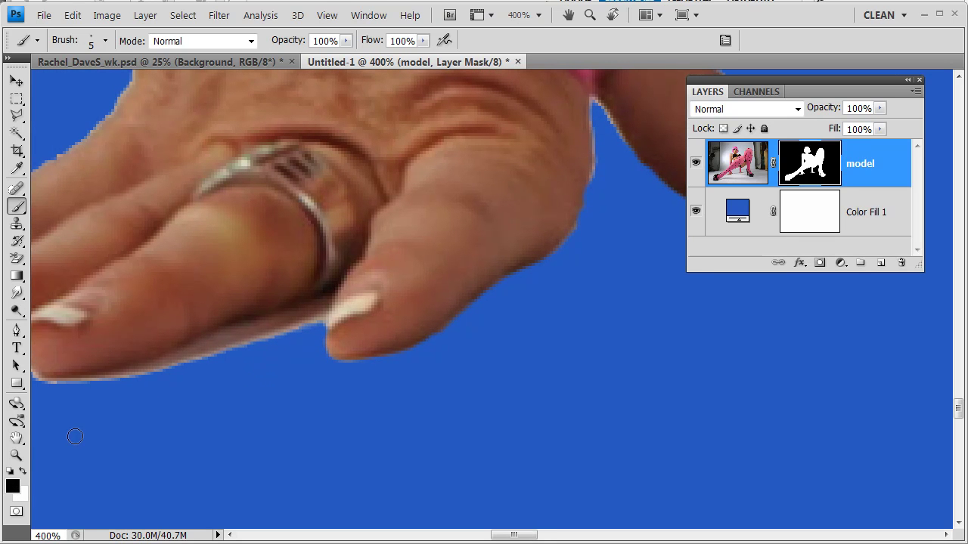
pyautogui.moveTo(186, 369)
pyautogui.mouseDown()
pyautogui.moveTo(259, 324)
pyautogui.moveTo(238, 338)
pyautogui.moveTo(304, 312)
pyautogui.moveTo(161, 376)
pyautogui.moveTo(84, 391)
pyautogui.moveTo(313, 318)
pyautogui.mouseUp()
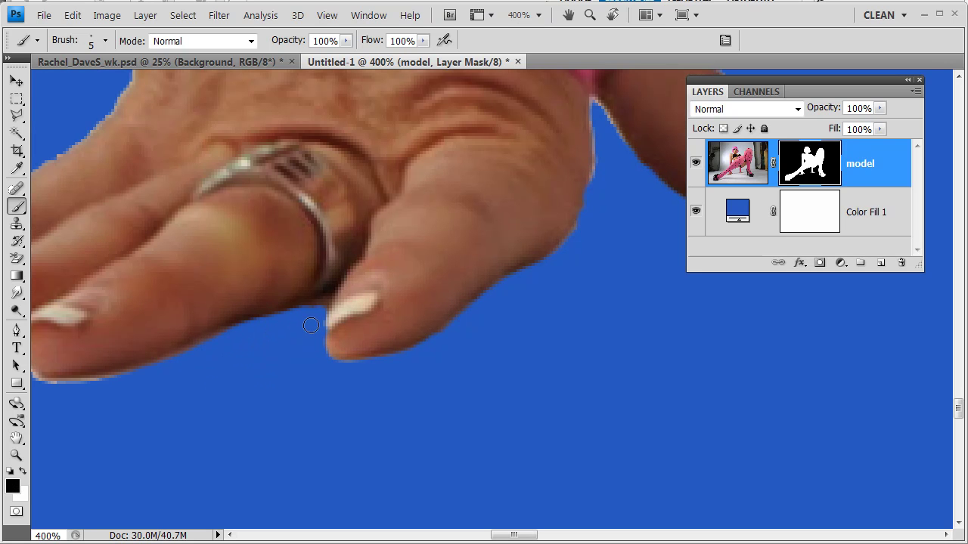
# Step: Touch up the remaining fingertips on the mask with a 2 px brush, restoring the cut-off nail edge in white
pyautogui.press('[')
pyautogui.press('[')
pyautogui.moveTo(154, 391); pyautogui.dragTo(363, 381)
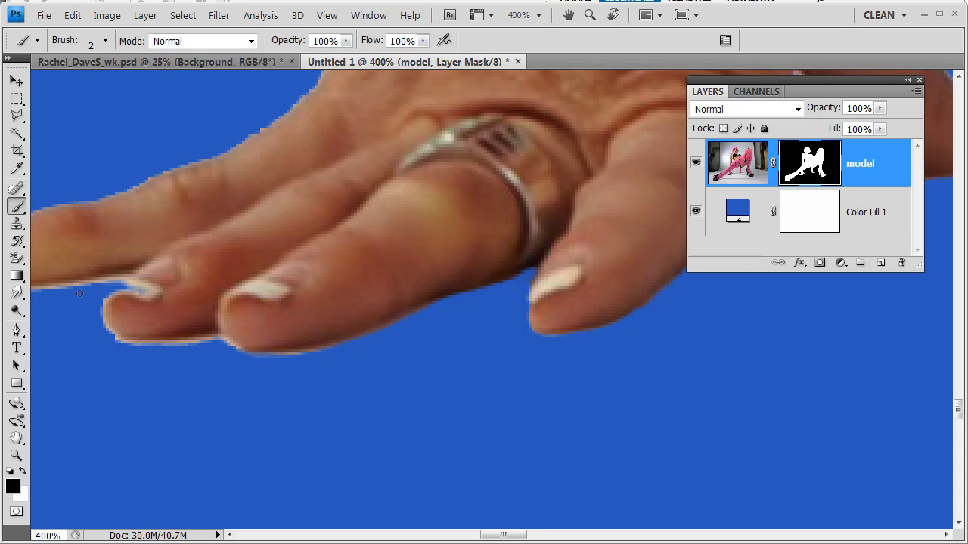
pyautogui.moveTo(156, 313); pyautogui.dragTo(239, 305)
pyautogui.press('x')
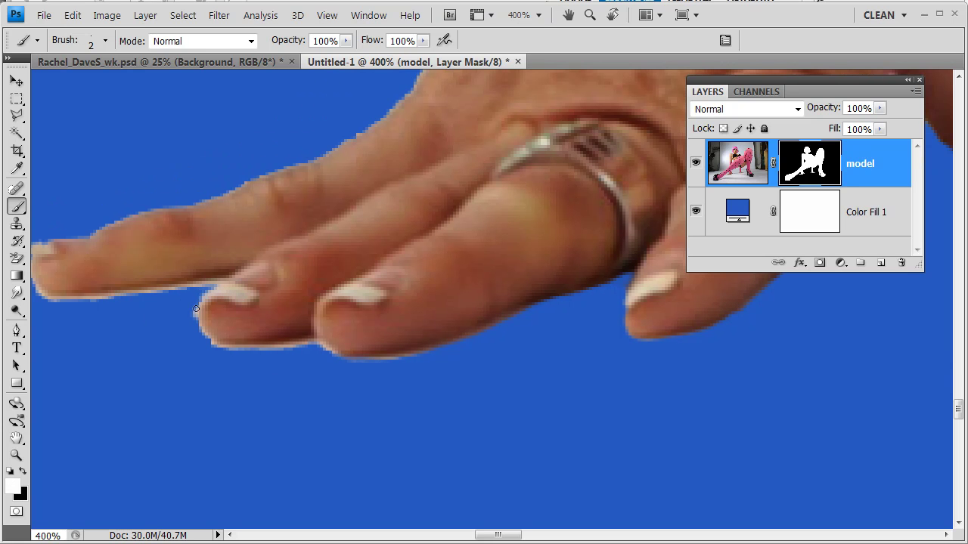
pyautogui.moveTo(196, 313)
pyautogui.mouseDown()
pyautogui.moveTo(220, 331)
pyautogui.moveTo(211, 331)
pyautogui.mouseUp()
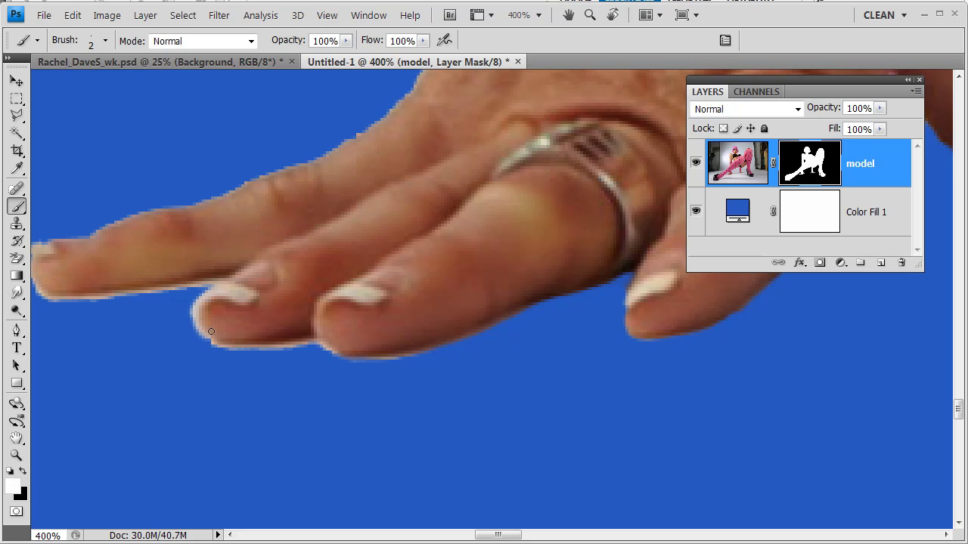
pyautogui.press('x')
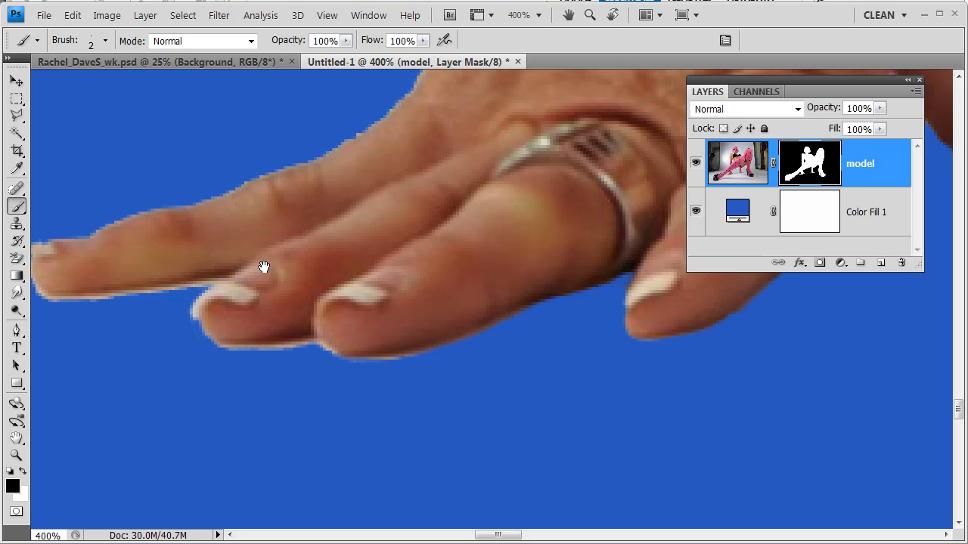
pyautogui.moveTo(262, 268); pyautogui.dragTo(386, 316)
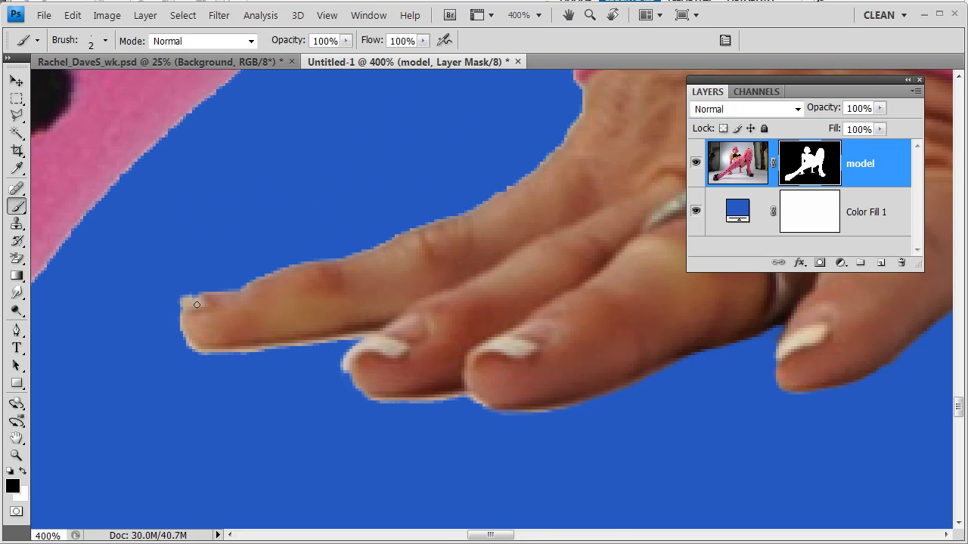
pyautogui.press('x')
# Step: Examine the rest of the cutout's edges along the legs, the high-heeled shoe, the knees, the shoulders and the pink hair
pyautogui.moveTo(512, 233); pyautogui.dragTo(410, 331)
pyautogui.scroll(-3, 340, 315)
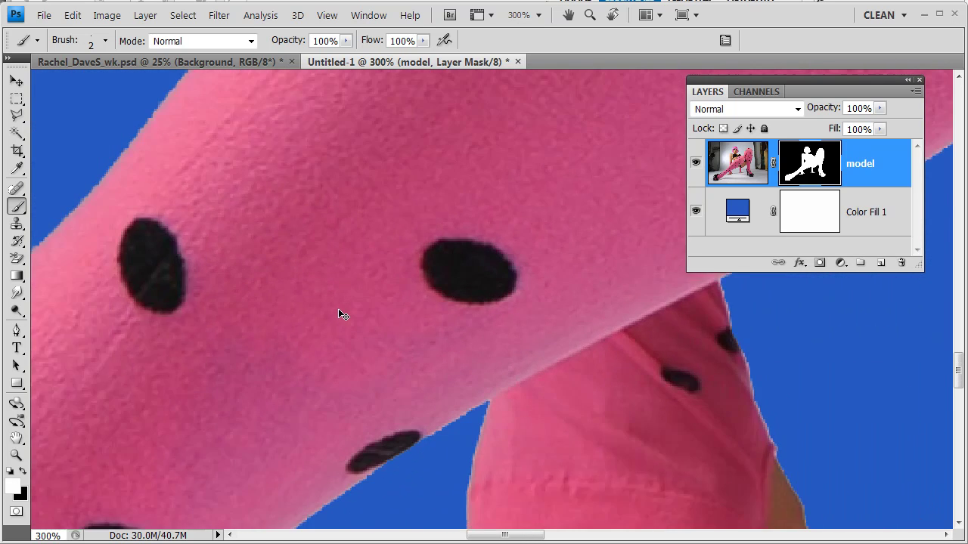
pyautogui.moveTo(346, 275); pyautogui.dragTo(302, 377)
pyautogui.moveTo(368, 313); pyautogui.dragTo(305, 406)
pyautogui.moveTo(317, 285); pyautogui.dragTo(254, 259)
pyautogui.moveTo(454, 423); pyautogui.dragTo(496, 269)
pyautogui.scroll(-10, 496, 269)
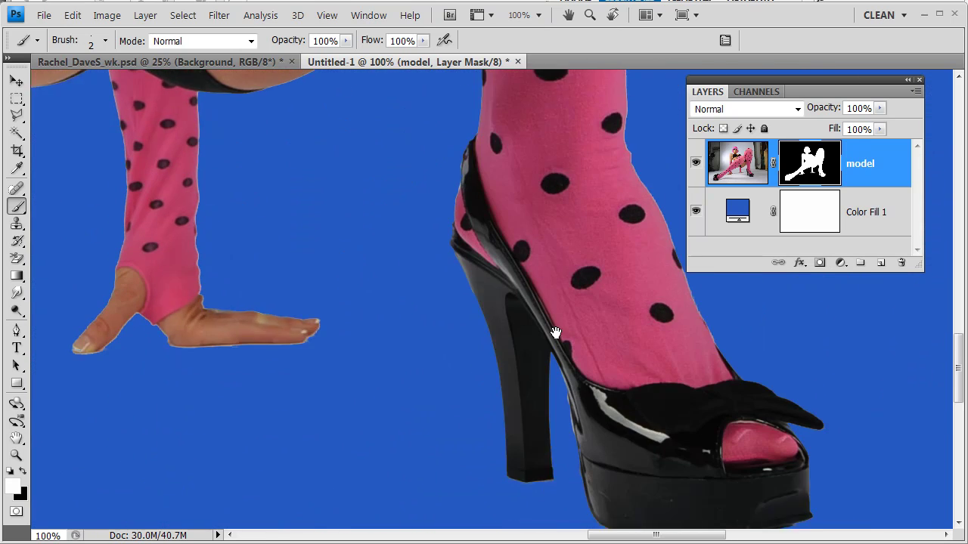
pyautogui.moveTo(610, 374); pyautogui.dragTo(525, 401)
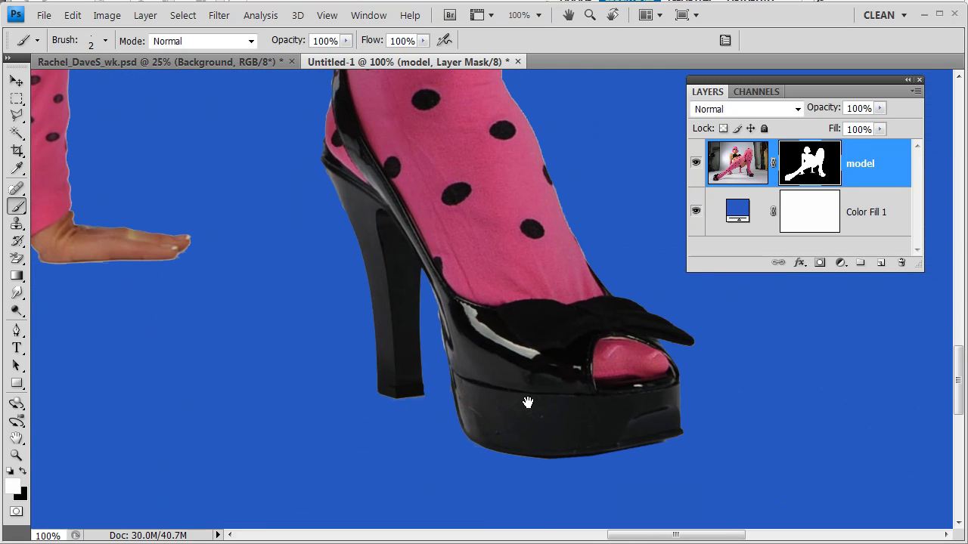
pyautogui.scroll(10, 525, 402)
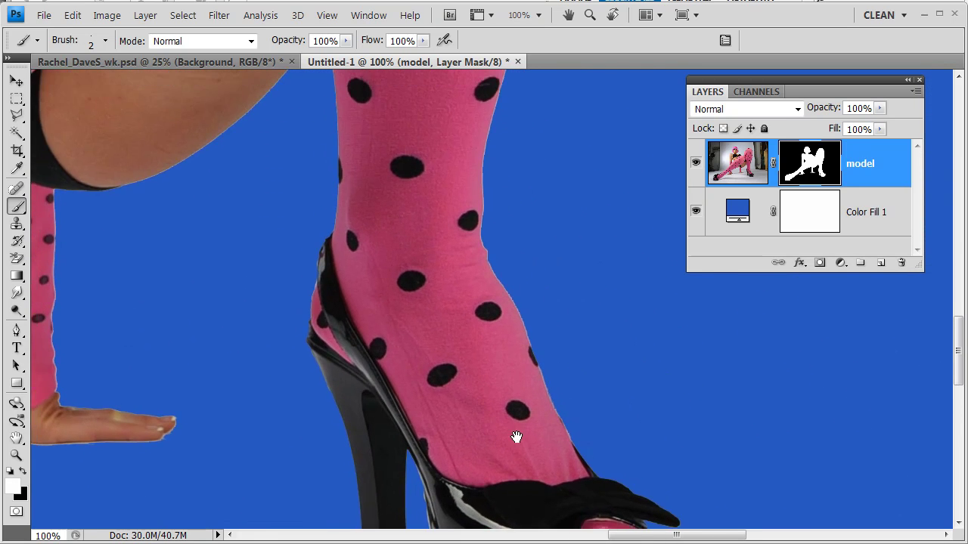
pyautogui.scroll(10, 533, 413)
pyautogui.hscroll(-5, 533, 413)
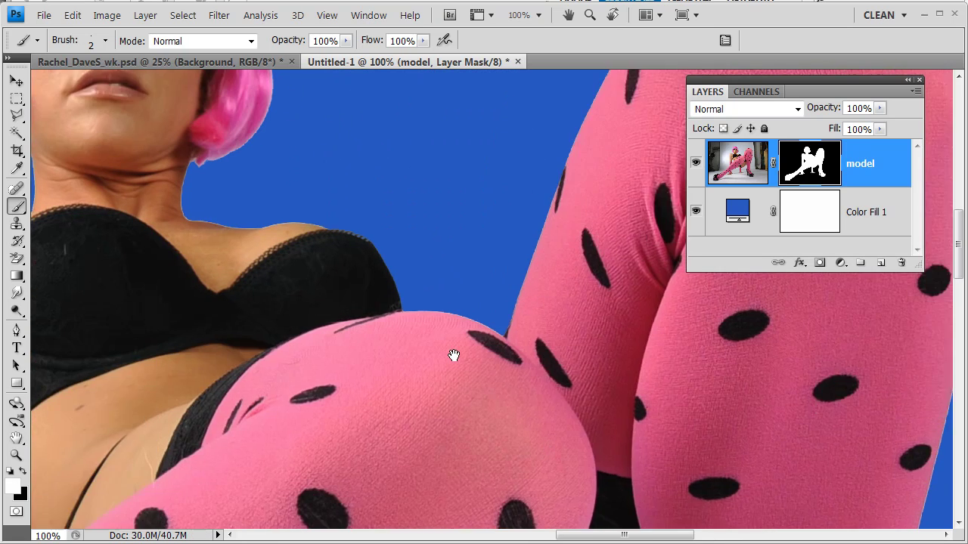
pyautogui.scroll(5, 457, 446)
pyautogui.hscroll(-4, 457, 446)
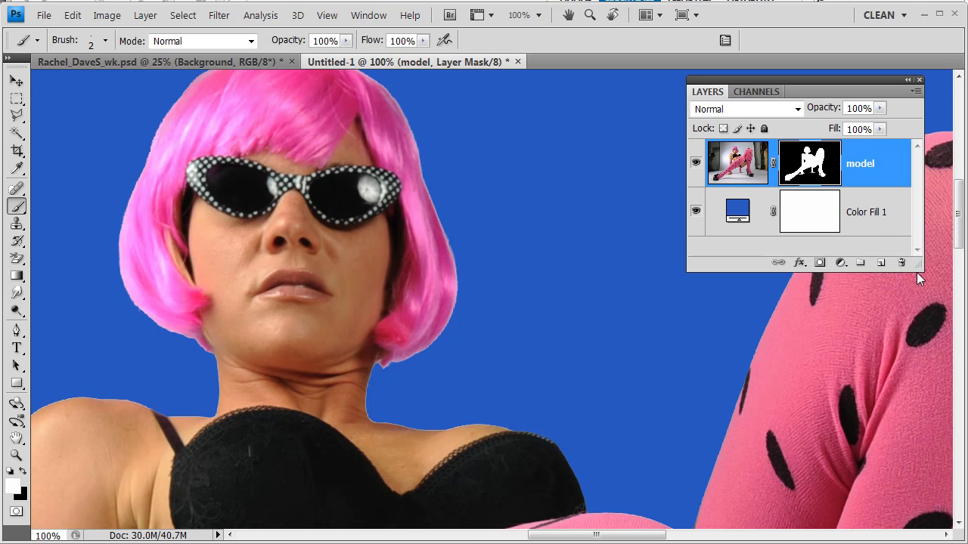
# Step: Enlarge the Layers panel and move it fully into view, keeping the photo layer's name "model"
pyautogui.moveTo(920, 273); pyautogui.dragTo(967, 350)
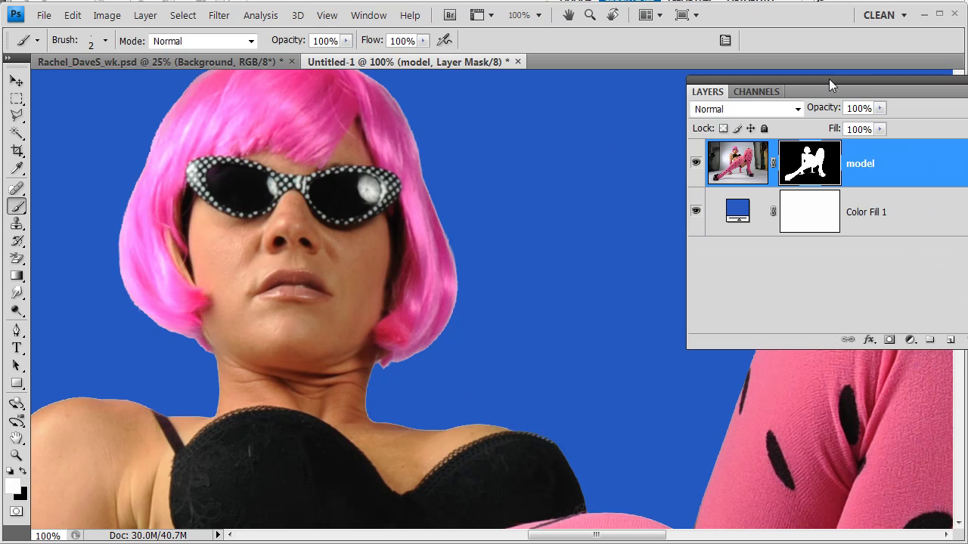
pyautogui.moveTo(828, 78); pyautogui.dragTo(658, 92)
pyautogui.doubleClick(689, 175)
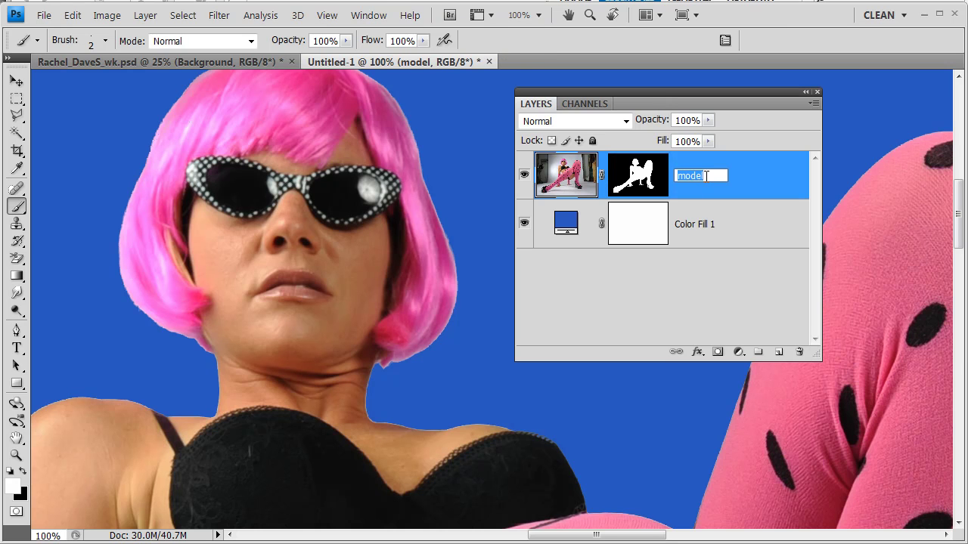
pyautogui.press('Return')
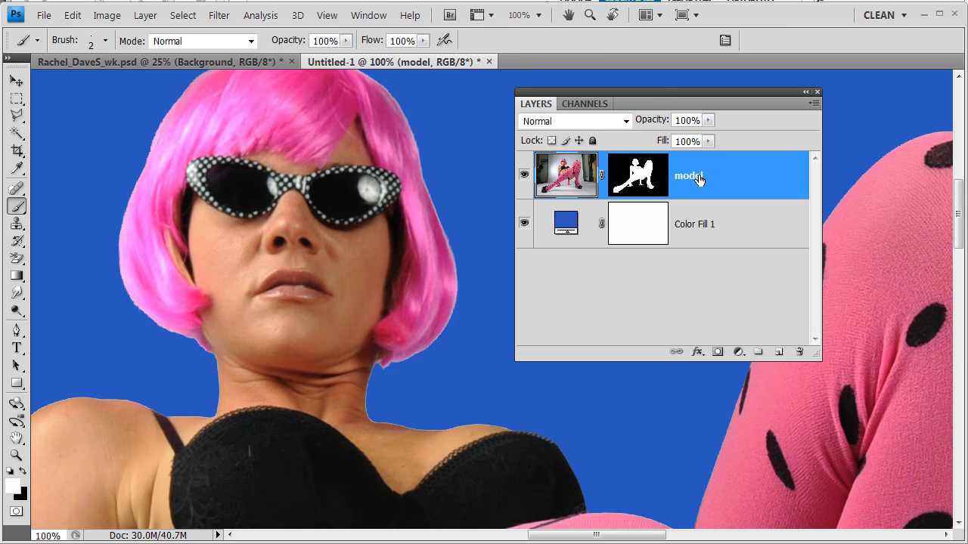
# Step: Duplicate the model layer with its mask and rename the copy "old school"
pyautogui.hotkey('ctrl', 'j')
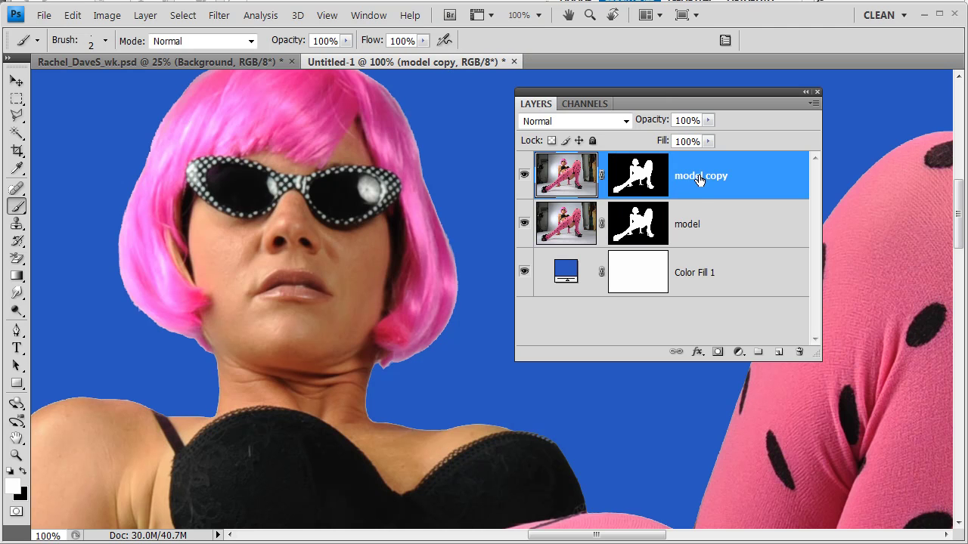
pyautogui.doubleClick(699, 178)
pyautogui.write('old school')
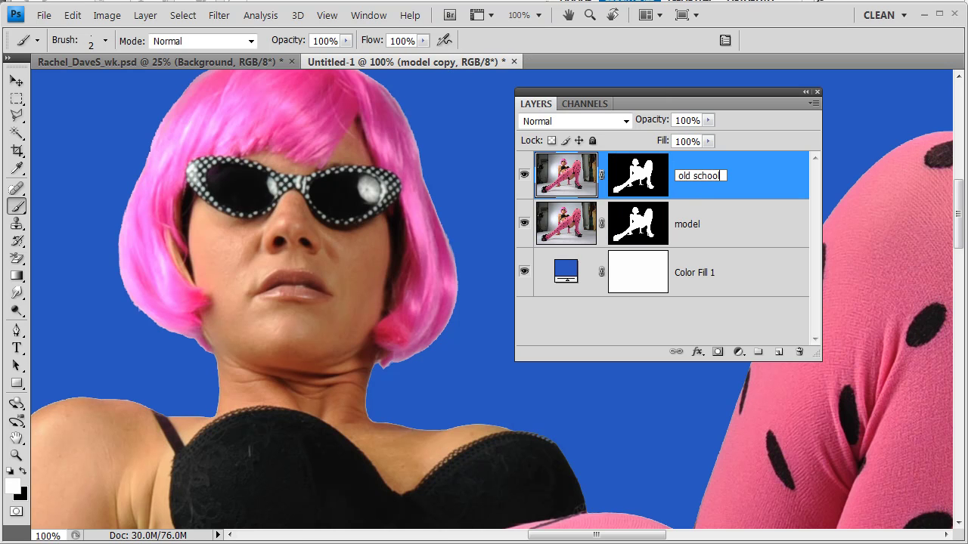
pyautogui.press('Return')
# Step: Rename the original model layer "masks panel"
pyautogui.click(693, 227)
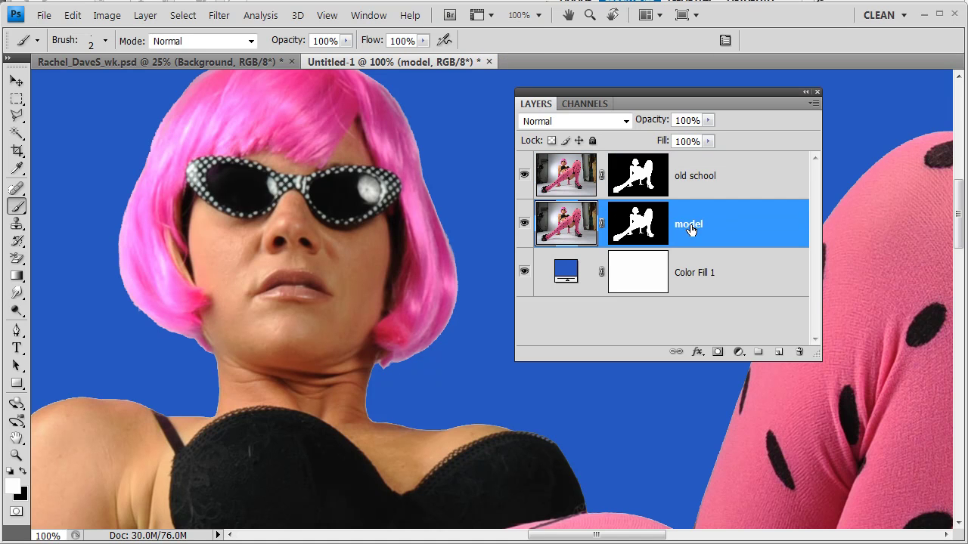
pyautogui.doubleClick(693, 227)
pyautogui.write('masks p')
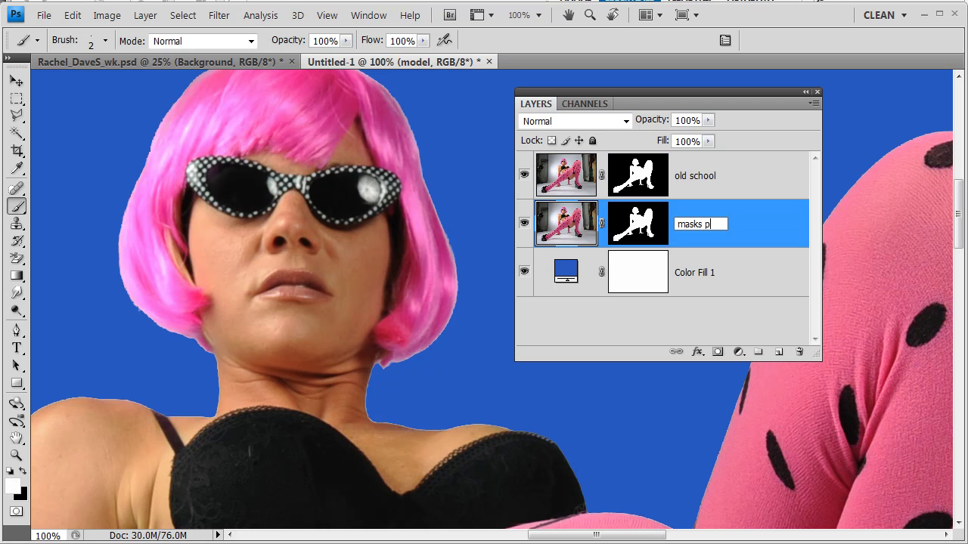
pyautogui.write('anel')
pyautogui.press('Return')
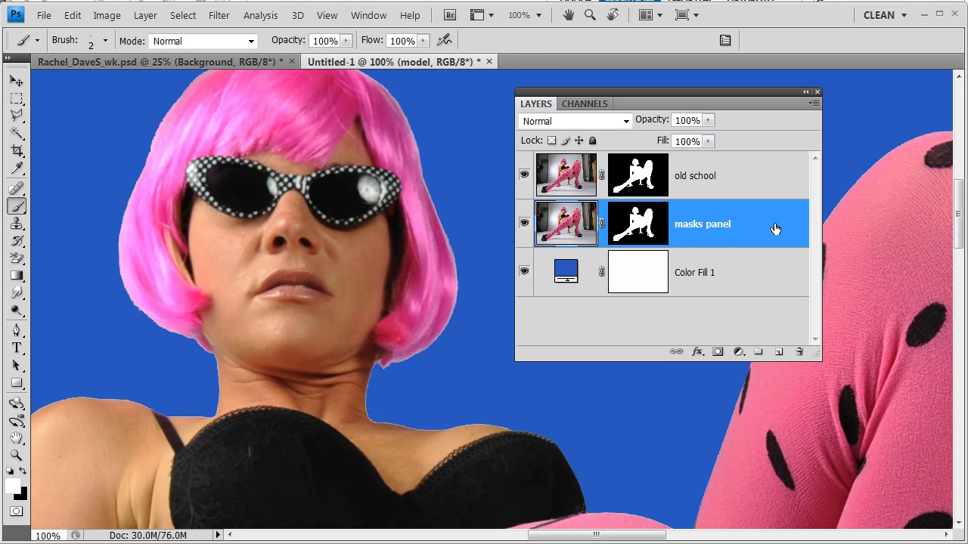
# Step: Hide the masks panel layer and make the old school layer's mask active for editing
pyautogui.click(524, 225)
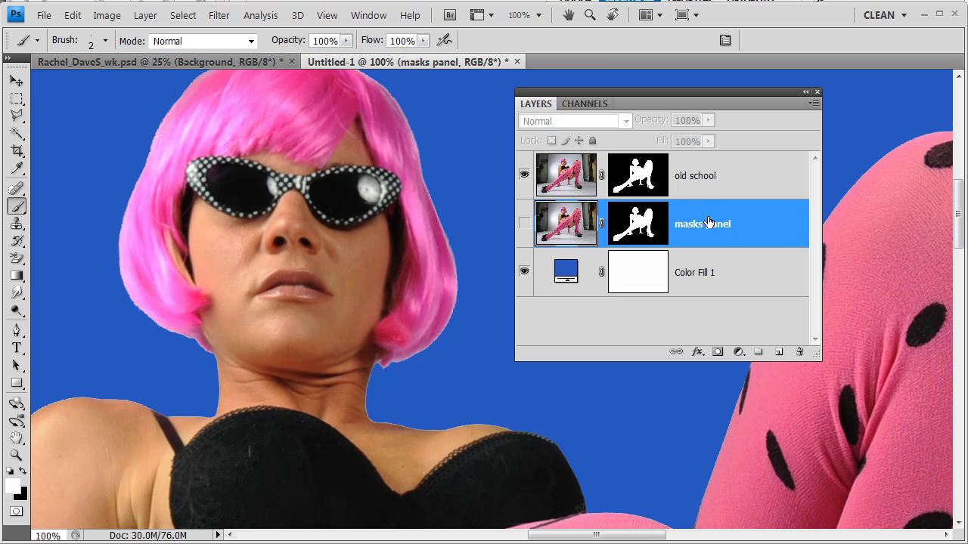
pyautogui.click(704, 178)
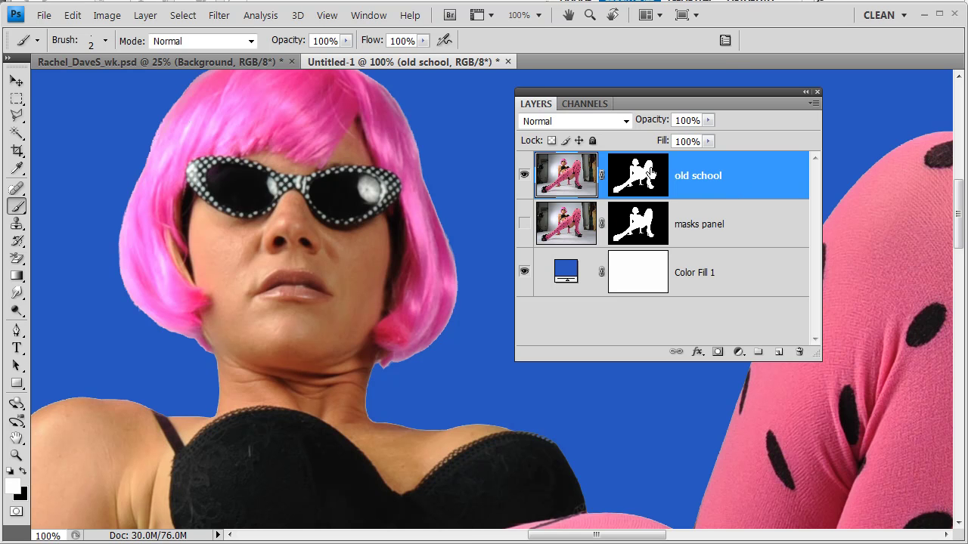
pyautogui.click(641, 186)
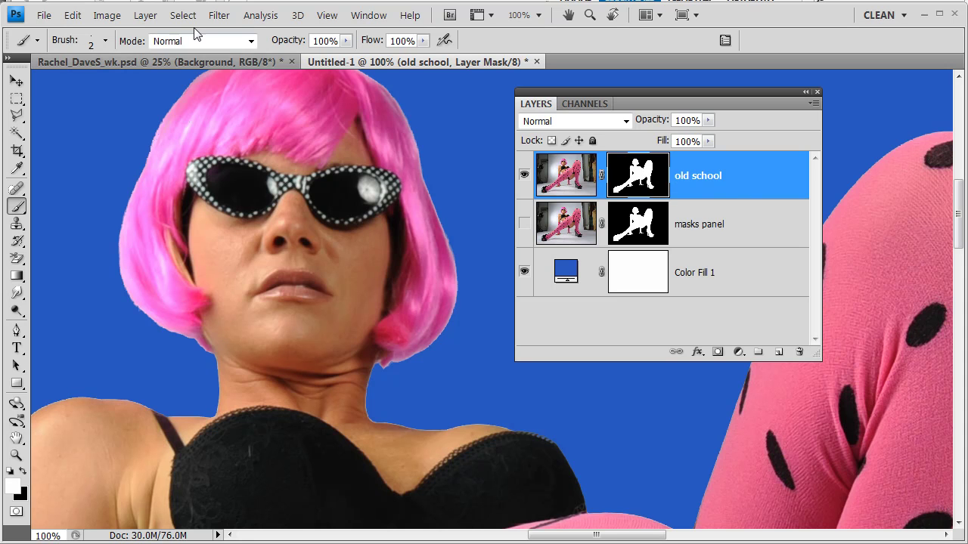
# Step: Apply a Gaussian Blur with a 2.0-pixel radius to the old school layer's mask
pyautogui.click(218, 15)
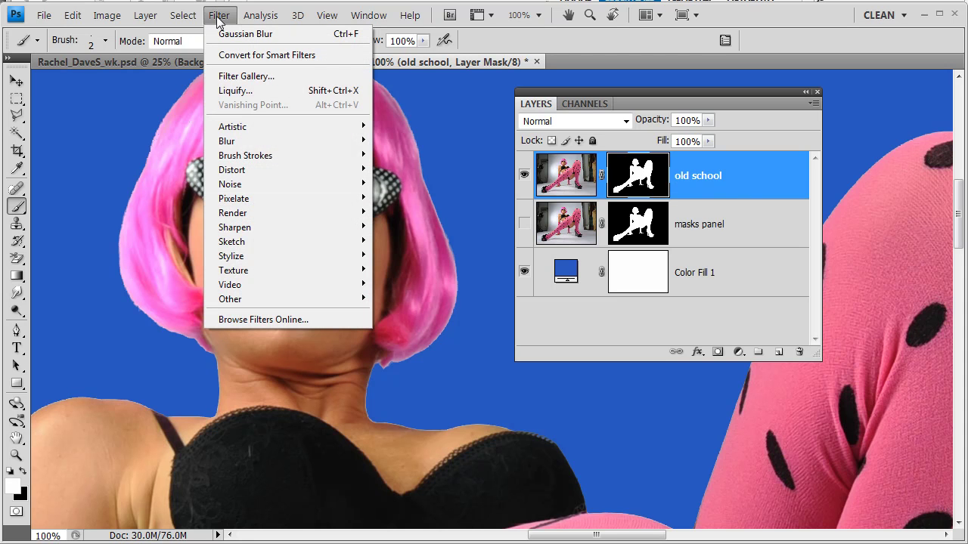
pyautogui.moveTo(262, 148)
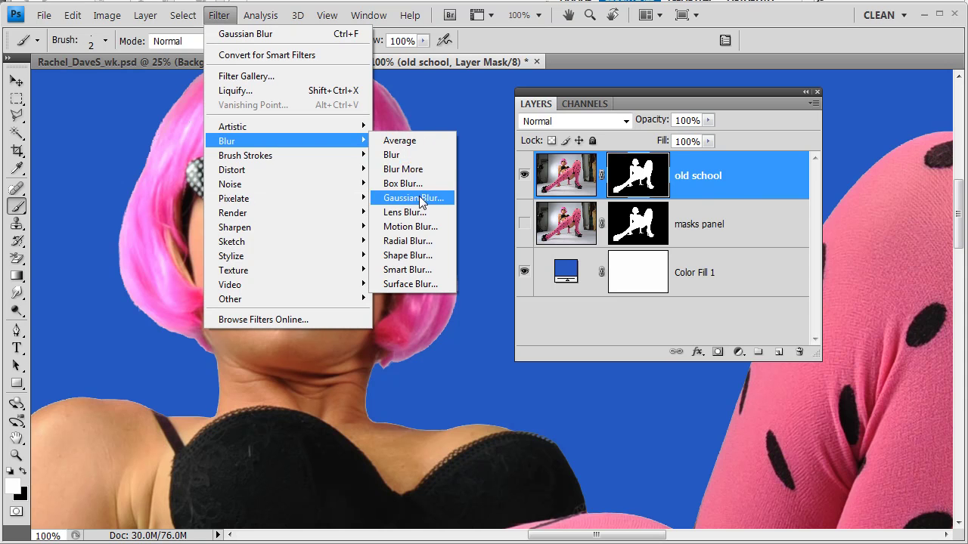
pyautogui.click(404, 190)
pyautogui.moveTo(869, 160); pyautogui.dragTo(614, 157)
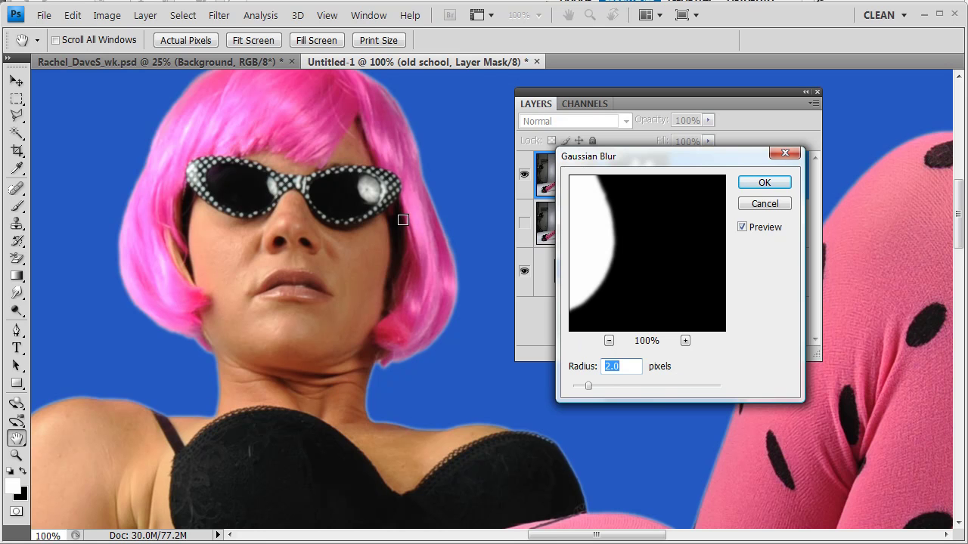
pyautogui.click(764, 183)
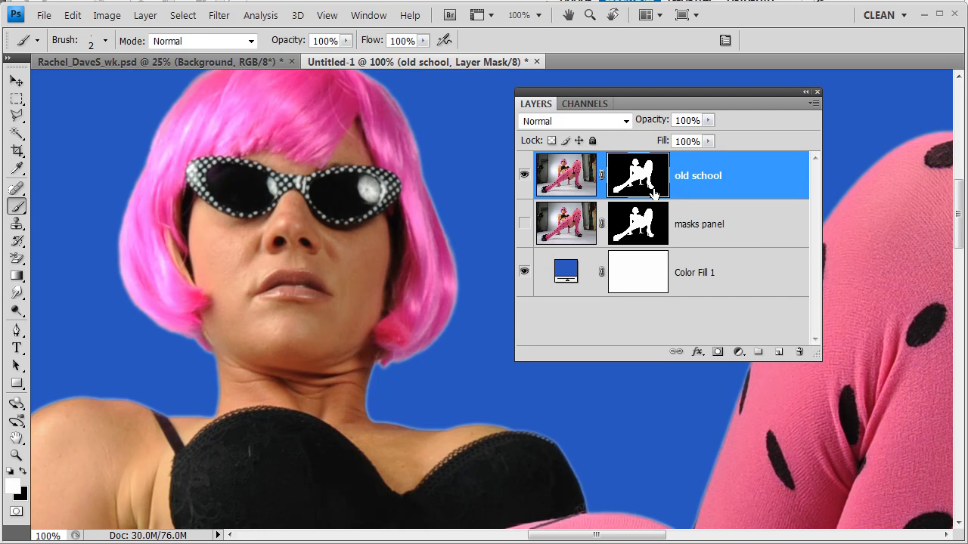
# Step: Open the Levels adjustment for the old school mask and place its dialog where the model's head stays uncovered
pyautogui.click(106, 16)
pyautogui.moveTo(127, 55)
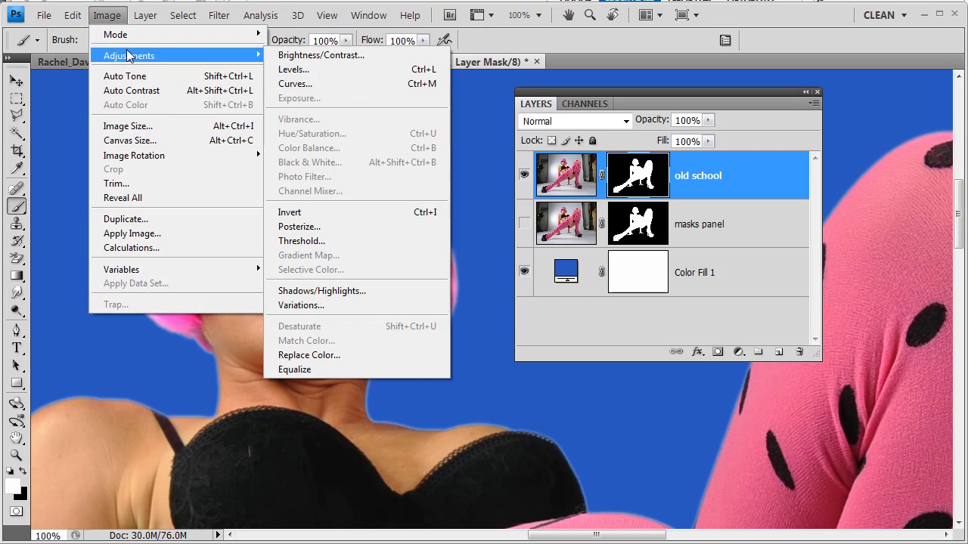
pyautogui.click(304, 68)
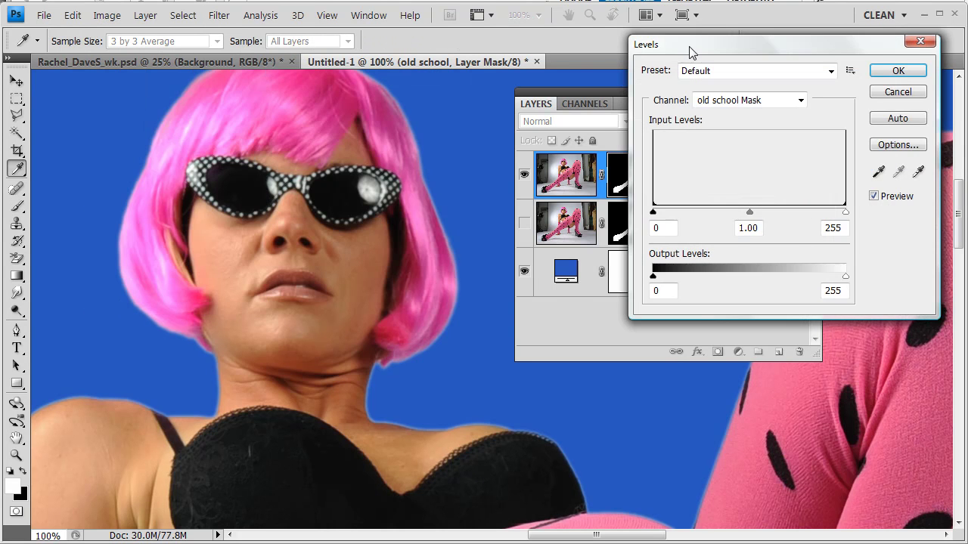
pyautogui.moveTo(687, 48); pyautogui.dragTo(613, 100)
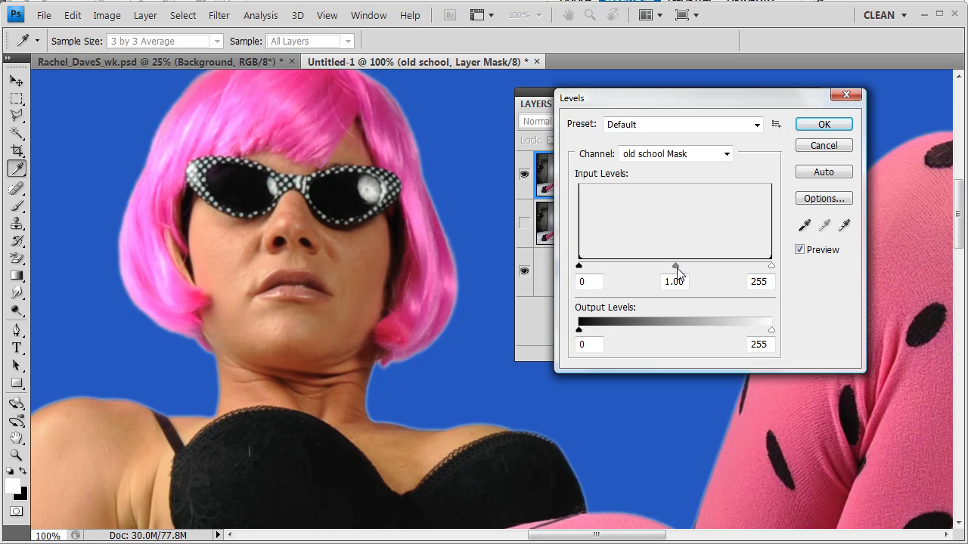
# Step: Try a black input level of 139 and a white input level of 124 on the mask, restoring each one
pyautogui.moveTo(677, 266)
pyautogui.mouseDown()
pyautogui.moveTo(745, 269)
pyautogui.moveTo(675, 268)
pyautogui.mouseUp()
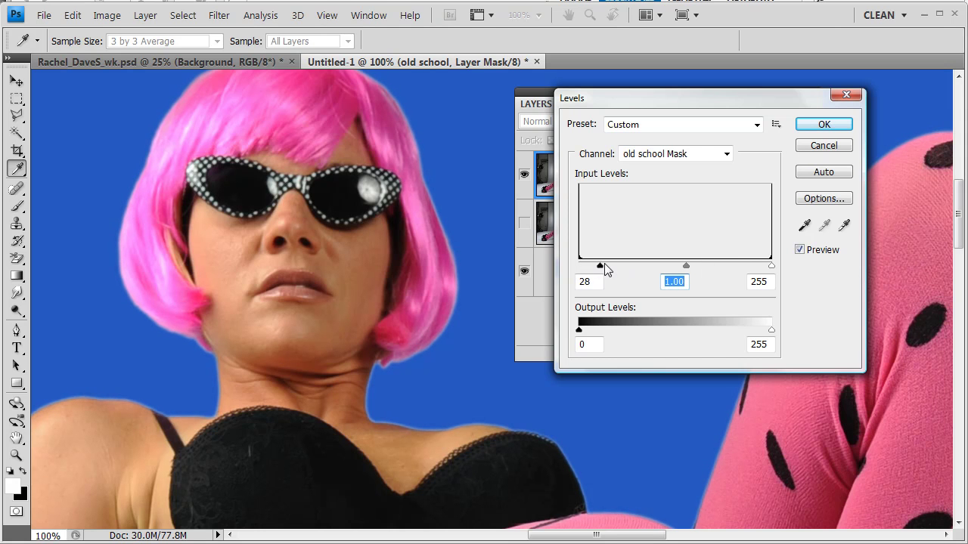
pyautogui.moveTo(604, 264); pyautogui.dragTo(684, 266)
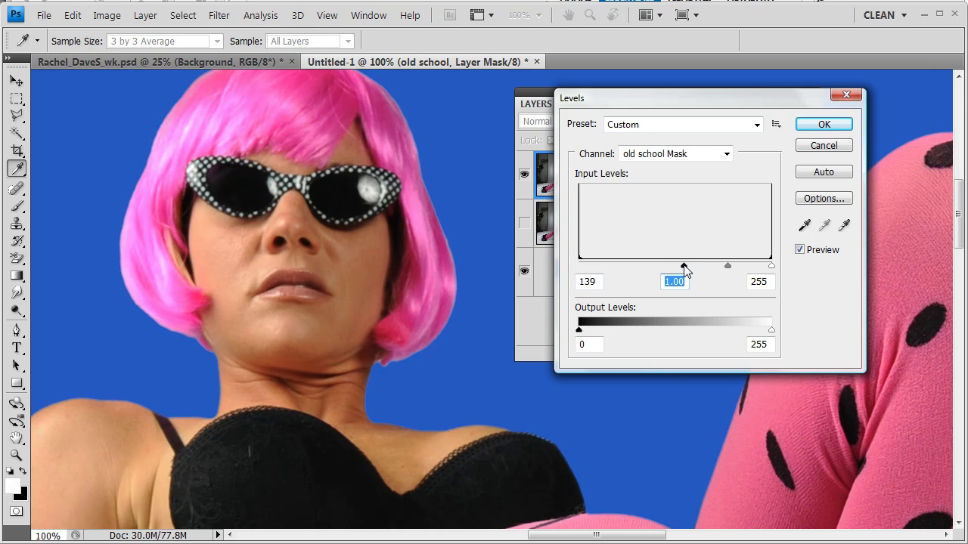
pyautogui.moveTo(684, 266); pyautogui.dragTo(580, 266)
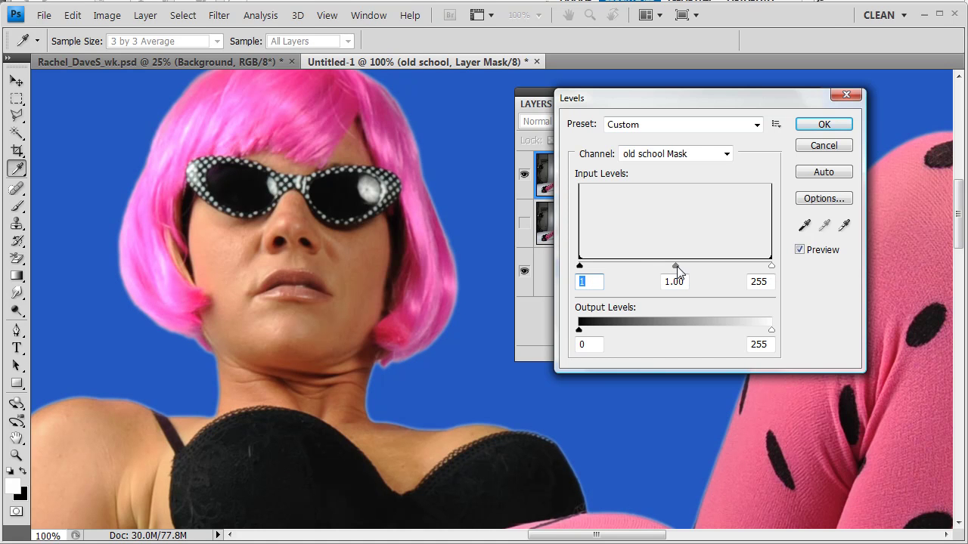
pyautogui.moveTo(676, 266)
pyautogui.mouseDown()
pyautogui.moveTo(606, 266)
pyautogui.moveTo(676, 267)
pyautogui.mouseUp()
pyautogui.moveTo(773, 270); pyautogui.dragTo(673, 271)
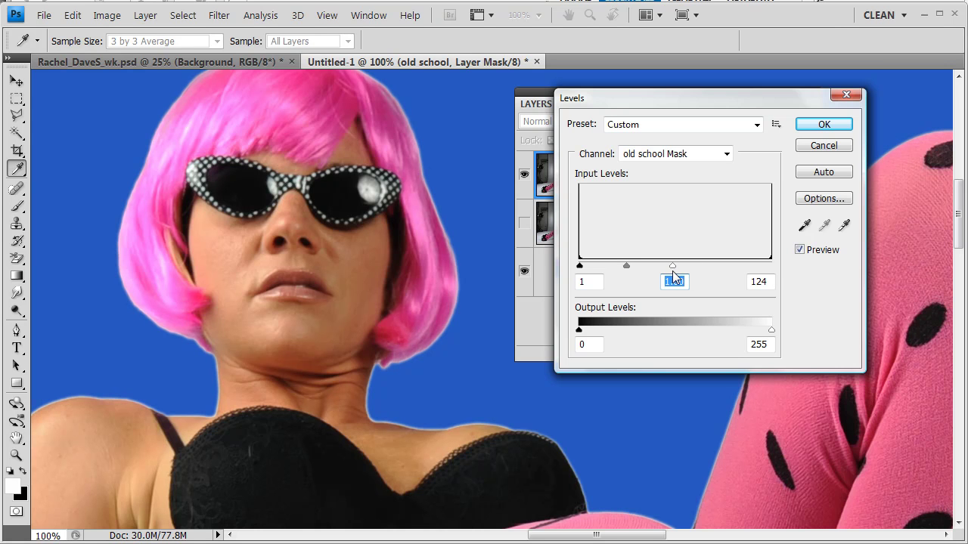
pyautogui.moveTo(672, 270); pyautogui.dragTo(786, 268)
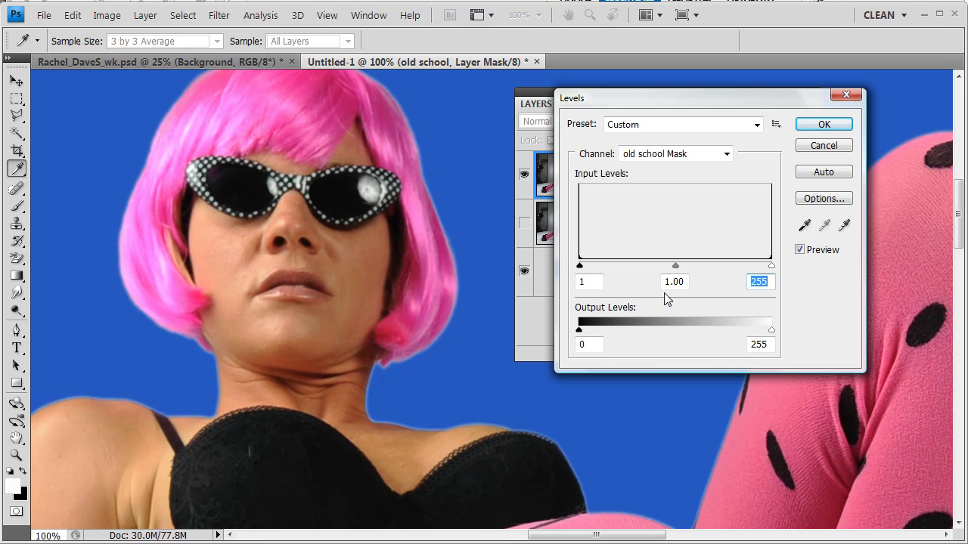
# Step: Set the old school mask's black input level to 56 and its midtone input level to 0.52
pyautogui.moveTo(579, 265); pyautogui.dragTo(622, 266)
pyautogui.moveTo(697, 266); pyautogui.dragTo(723, 266)
pyautogui.press('Tab')
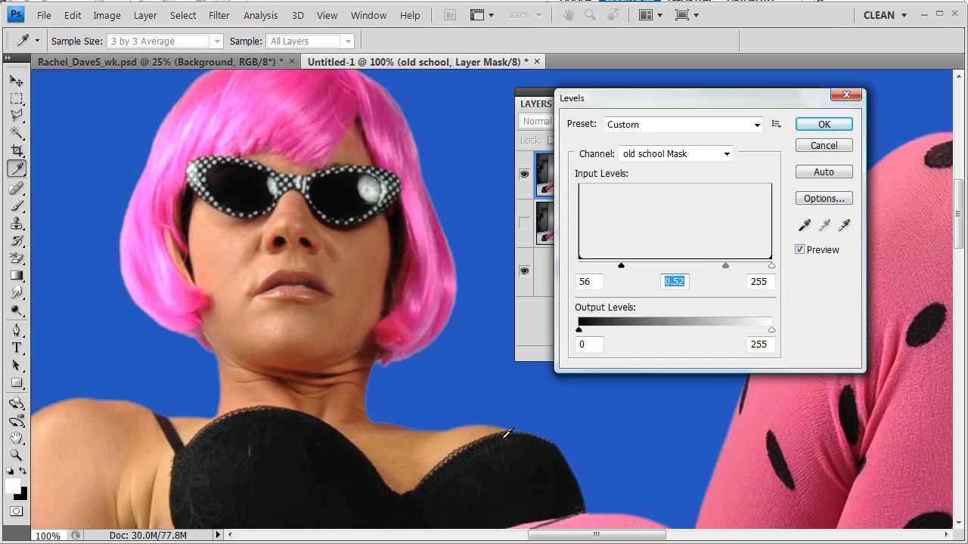
# Step: Check the cutout's edges, raise the mask's black input level to 96, and apply the Levels adjustment
pyautogui.moveTo(479, 461); pyautogui.dragTo(324, 270)
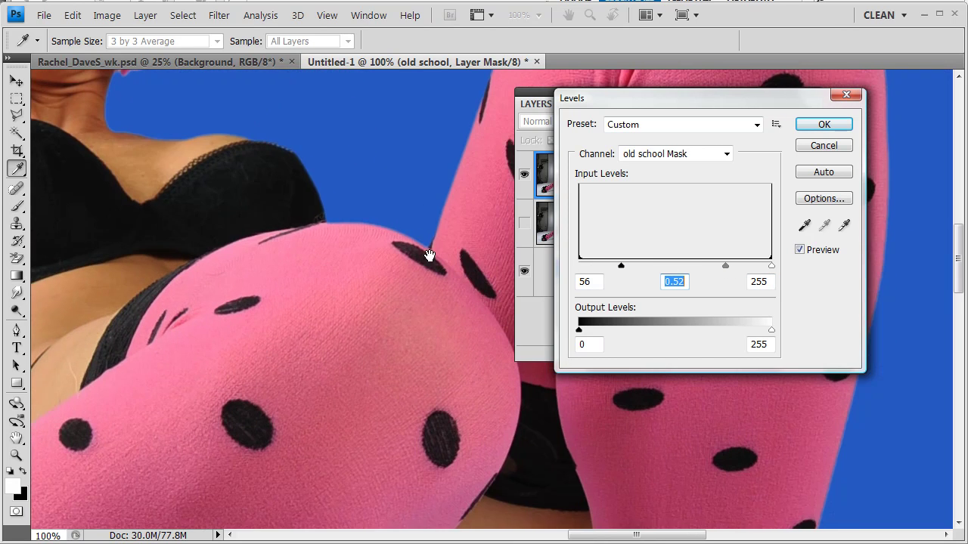
pyautogui.moveTo(387, 380); pyautogui.dragTo(391, 206)
pyautogui.moveTo(344, 496); pyautogui.dragTo(251, 250)
pyautogui.moveTo(229, 287); pyautogui.dragTo(240, 219)
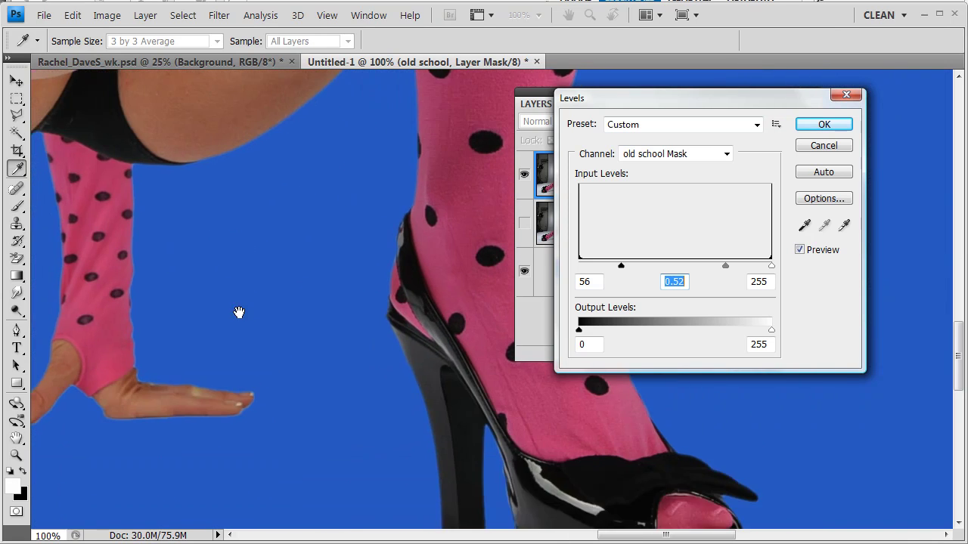
pyautogui.moveTo(239, 312); pyautogui.dragTo(373, 277)
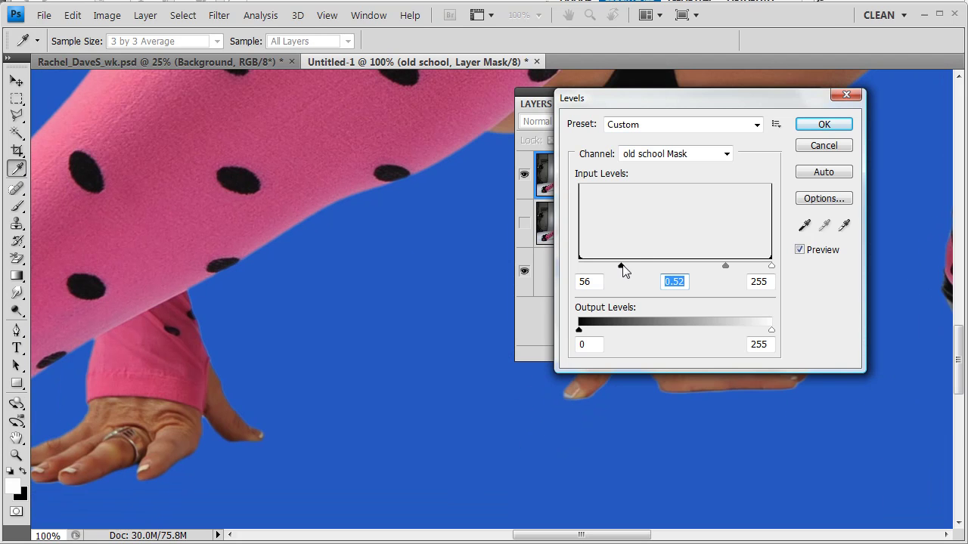
pyautogui.moveTo(621, 265); pyautogui.dragTo(650, 267)
pyautogui.moveTo(486, 234); pyautogui.dragTo(435, 285)
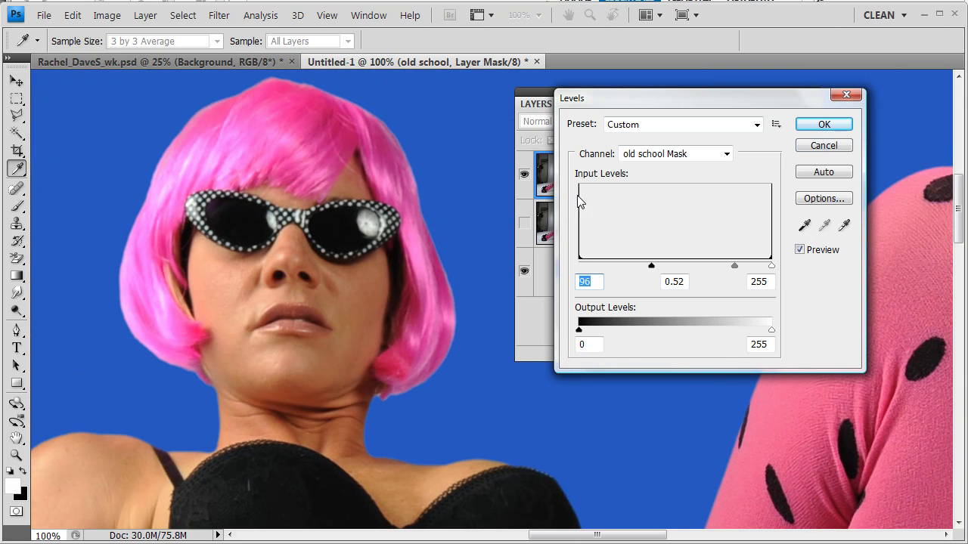
pyautogui.click(826, 130)
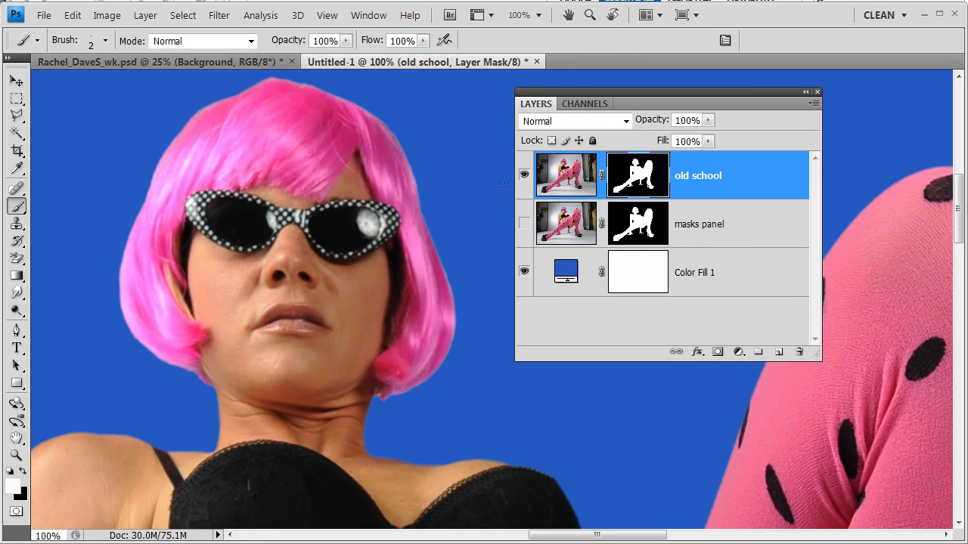
# Step: Hide the old school layer, show the masks panel layer, and make its mask active
pyautogui.click(524, 175)
pyautogui.click(524, 224)
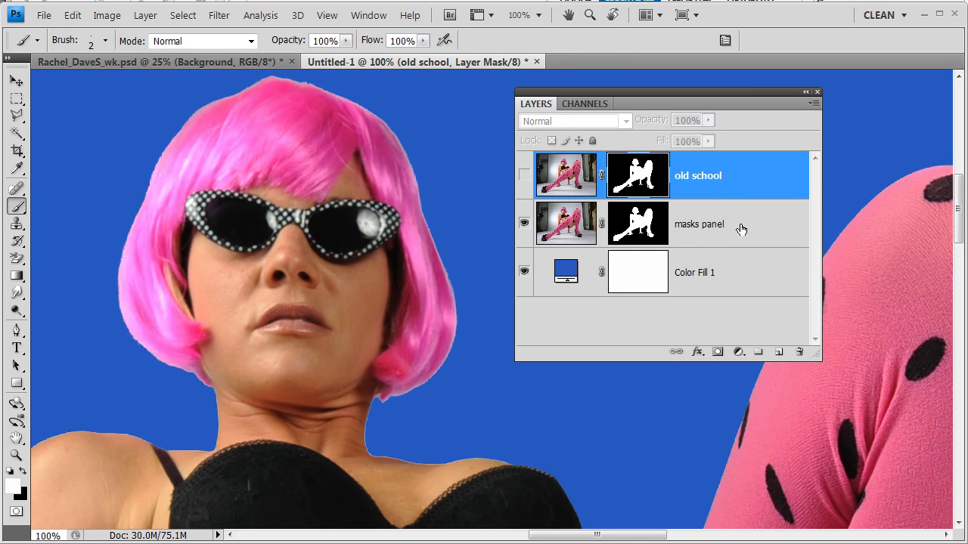
pyautogui.click(724, 220)
pyautogui.click(641, 235)
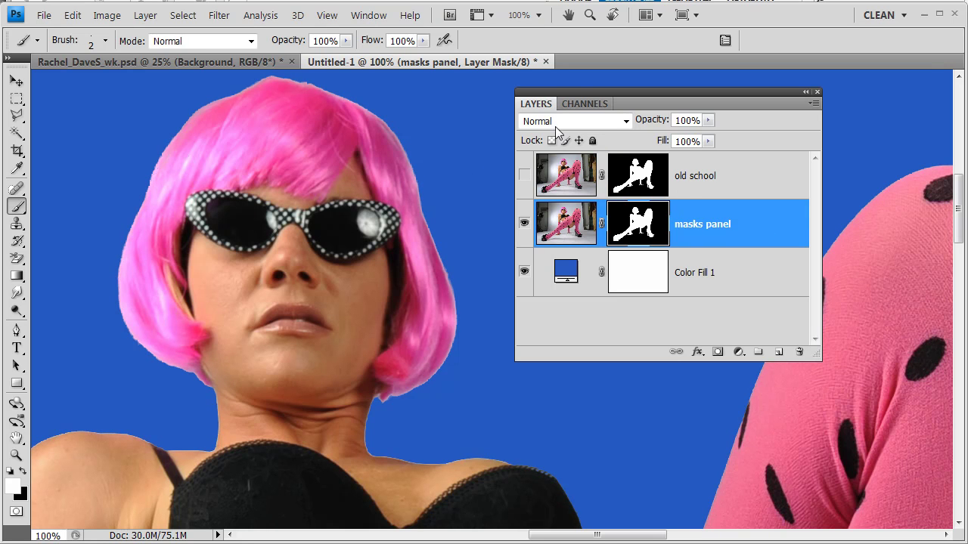
# Step: Open the Masks panel beside the Layers panel and target the masks panel layer's pixel mask in it
pyautogui.click(367, 16)
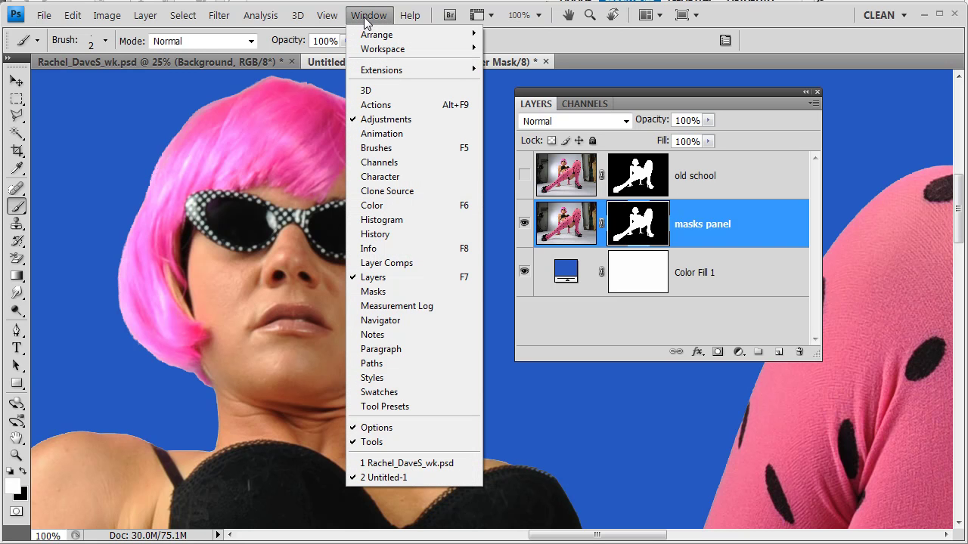
pyautogui.click(377, 294)
pyautogui.moveTo(612, 62); pyautogui.dragTo(402, 98)
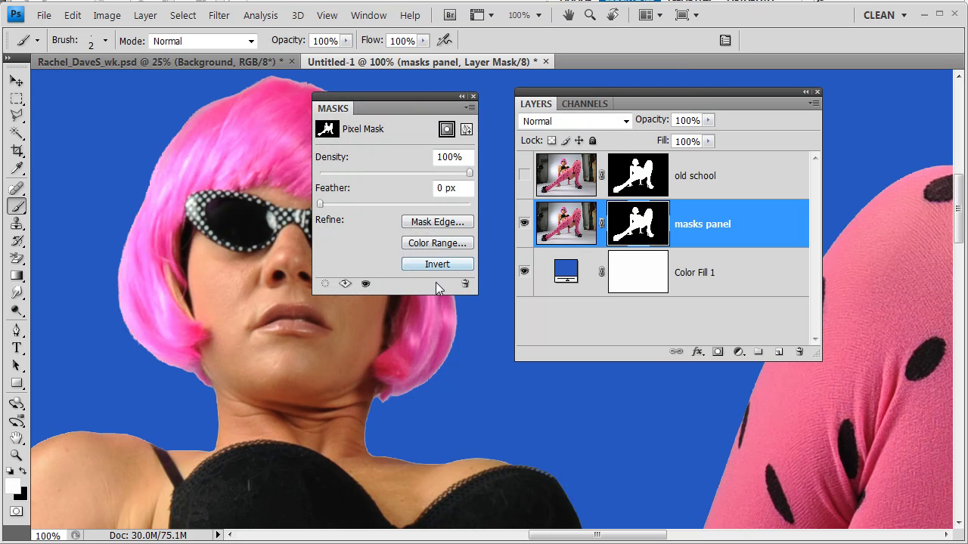
pyautogui.moveTo(401, 98); pyautogui.dragTo(408, 85)
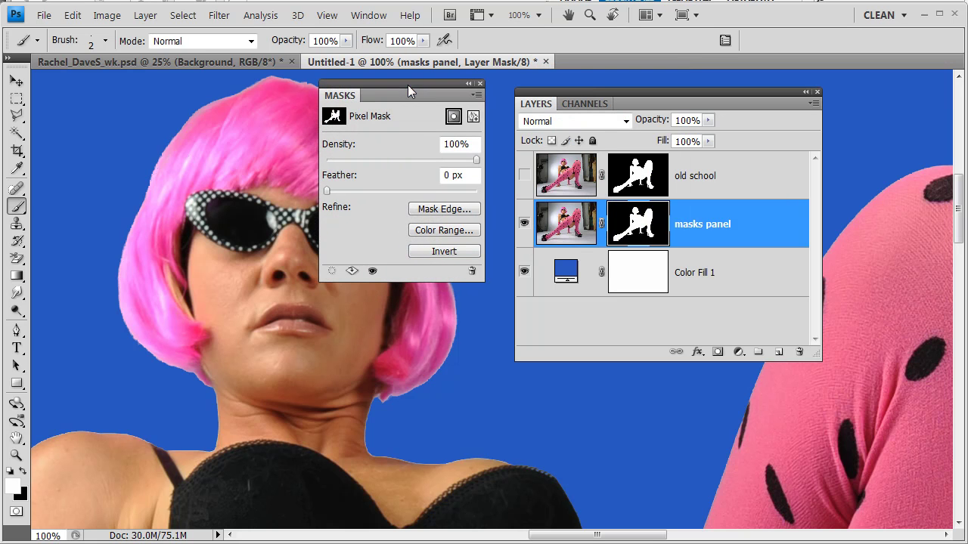
pyautogui.click(561, 223)
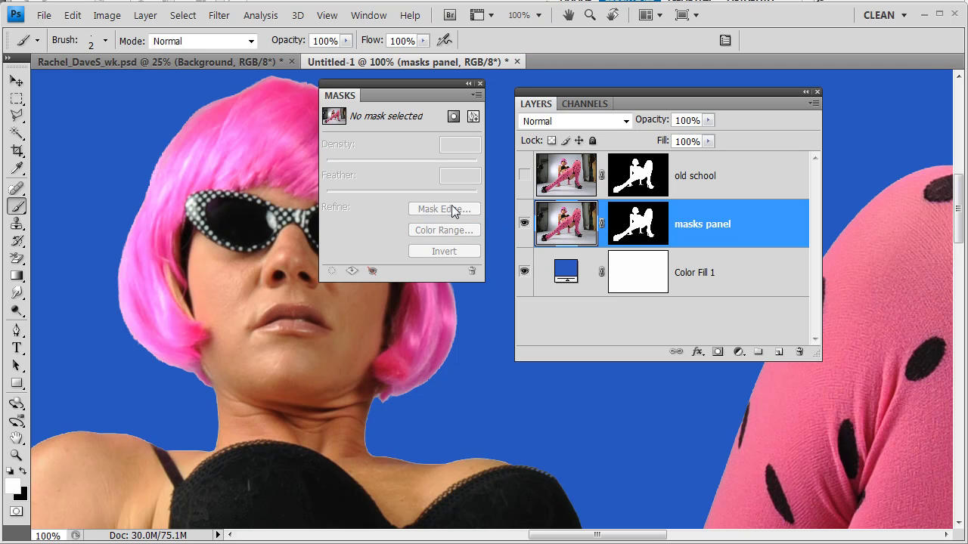
pyautogui.click(635, 224)
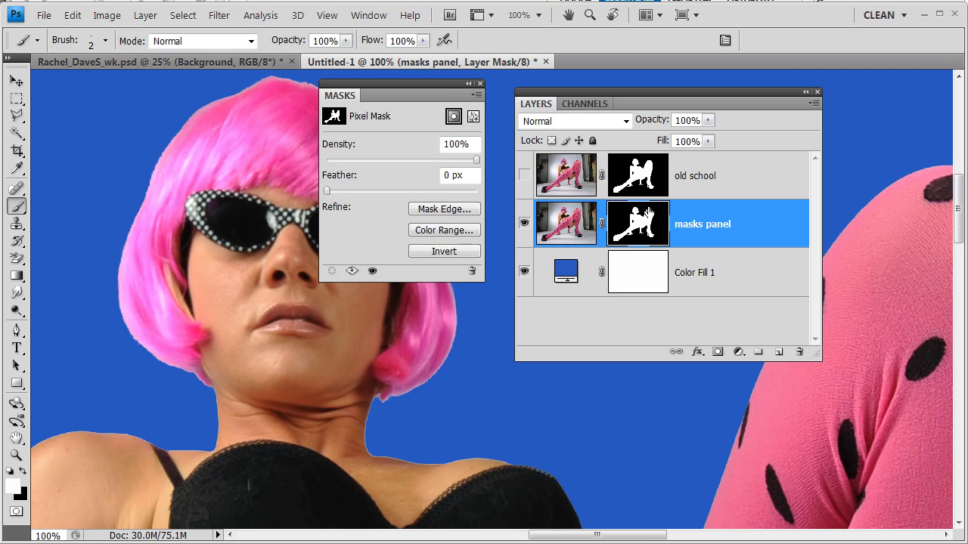
# Step: Open Refine Mask for the masks panel layer's mask and preview the edge in standard mode over the blue background
pyautogui.click(447, 211)
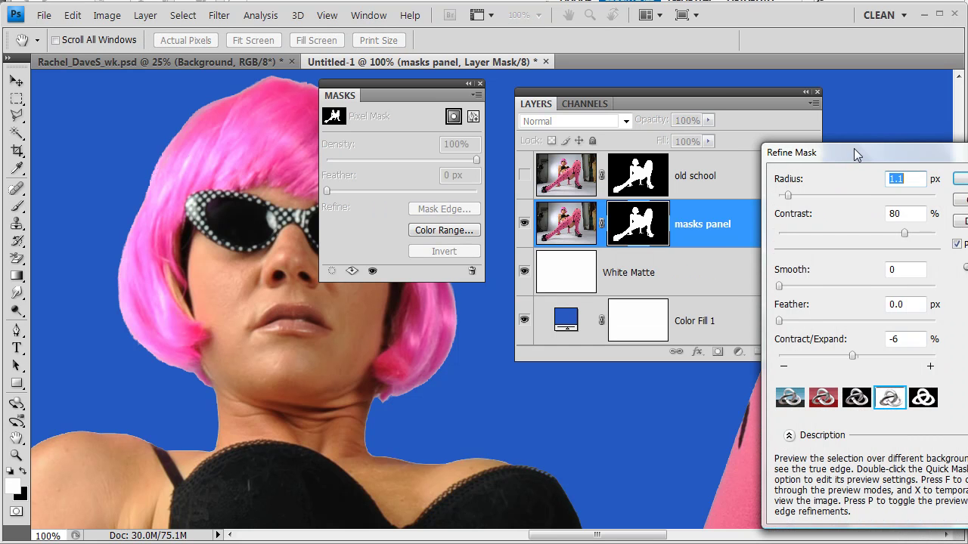
pyautogui.moveTo(857, 151); pyautogui.dragTo(542, 88)
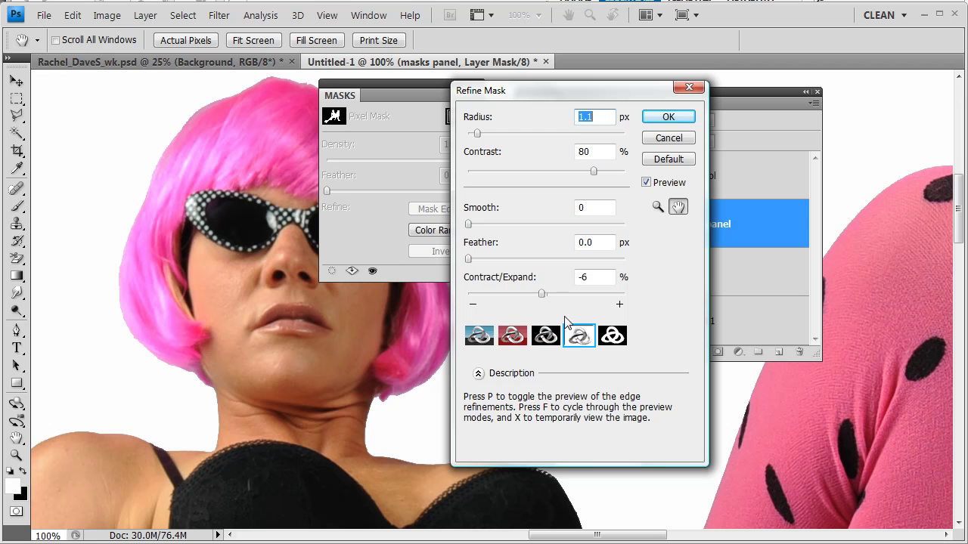
pyautogui.click(479, 337)
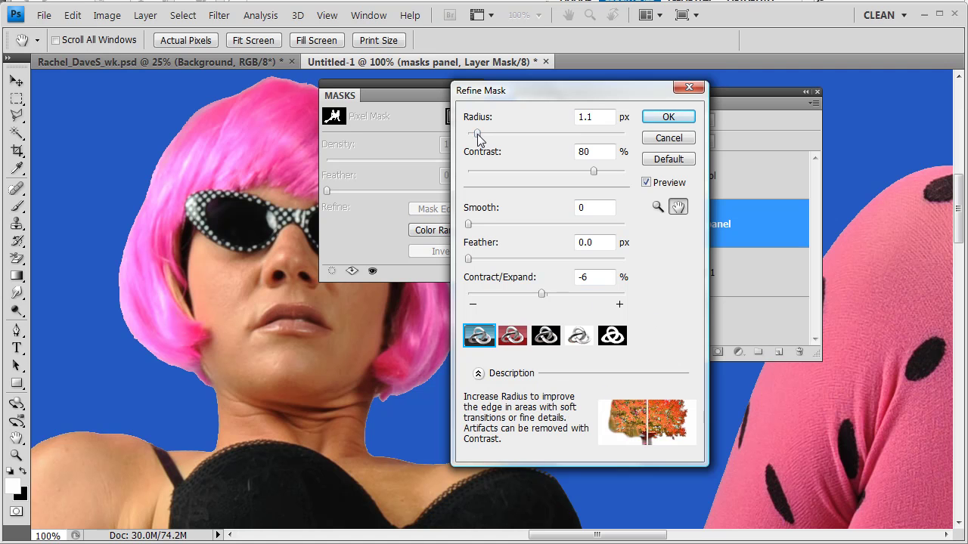
# Step: Refine the mask with a 1.5 px radius, 0% contrast and -27% Contract/Expand
pyautogui.moveTo(478, 136)
pyautogui.mouseDown()
pyautogui.moveTo(492, 139)
pyautogui.moveTo(481, 141)
pyautogui.mouseUp()
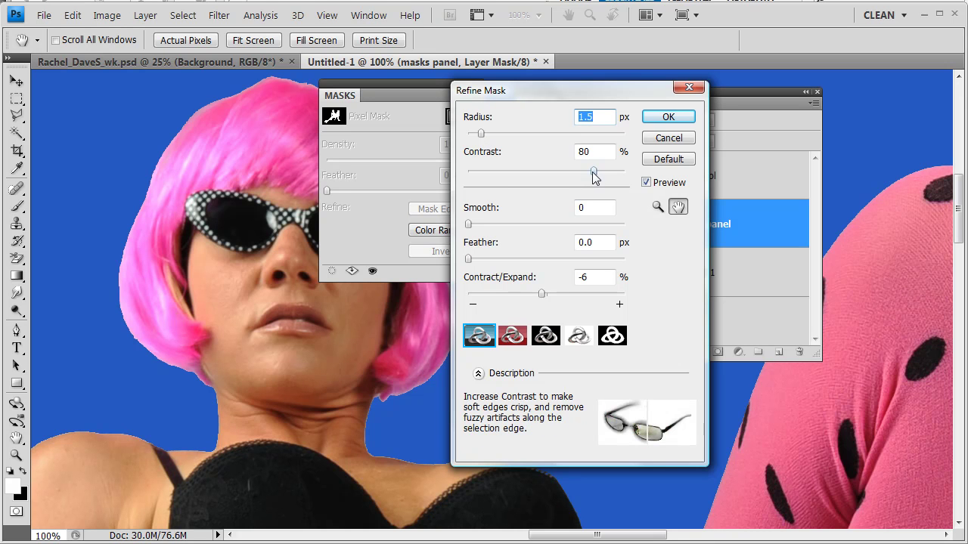
pyautogui.moveTo(593, 173); pyautogui.dragTo(446, 182)
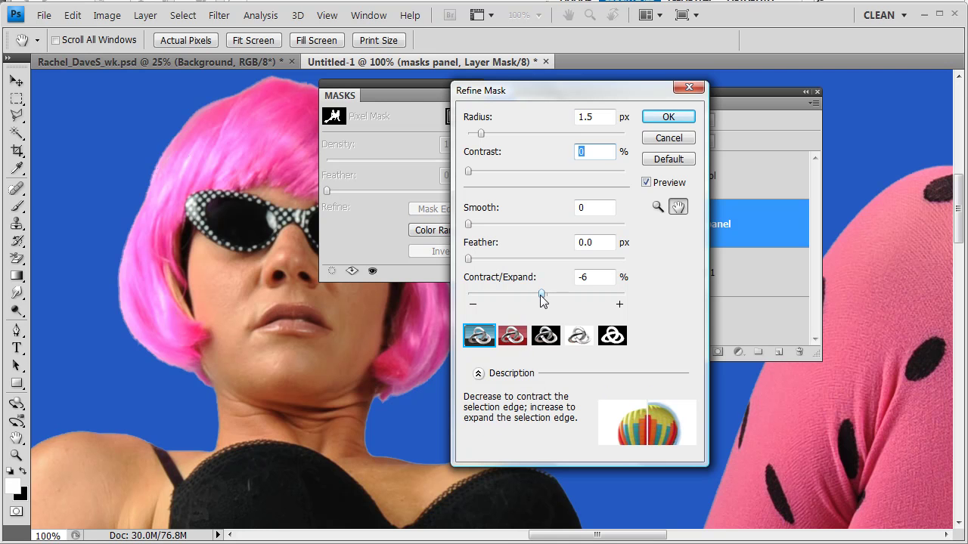
pyautogui.moveTo(542, 294); pyautogui.dragTo(525, 296)
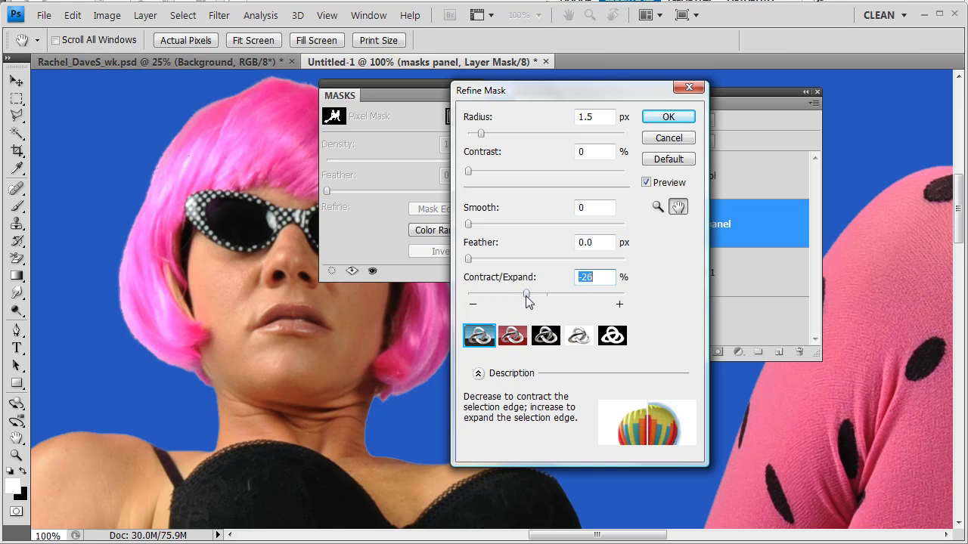
# Step: Compare the leg edges with the refinement preview off and on, set Contract/Expand to -15%, and apply the mask refinement
pyautogui.moveTo(259, 446); pyautogui.dragTo(254, 323)
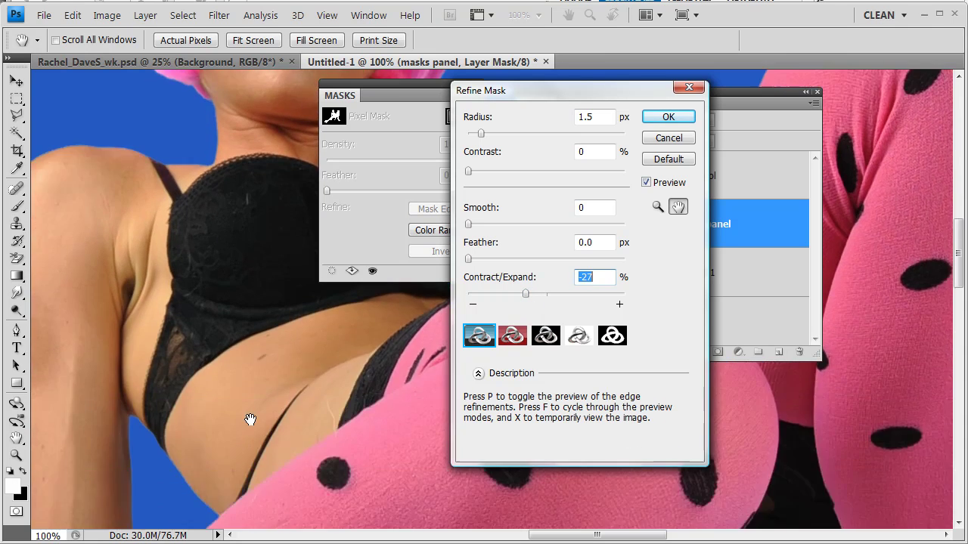
pyautogui.moveTo(252, 417); pyautogui.dragTo(252, 324)
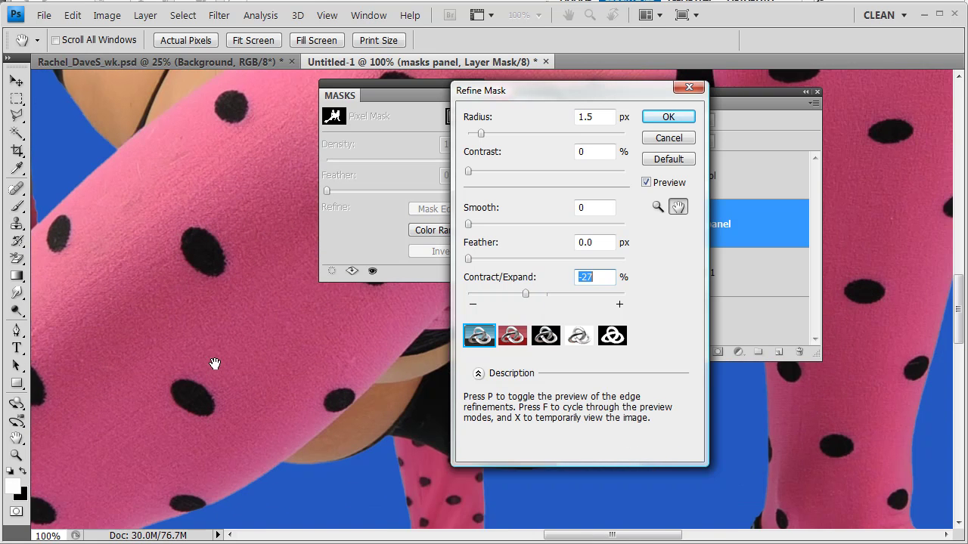
pyautogui.moveTo(215, 364); pyautogui.dragTo(181, 340)
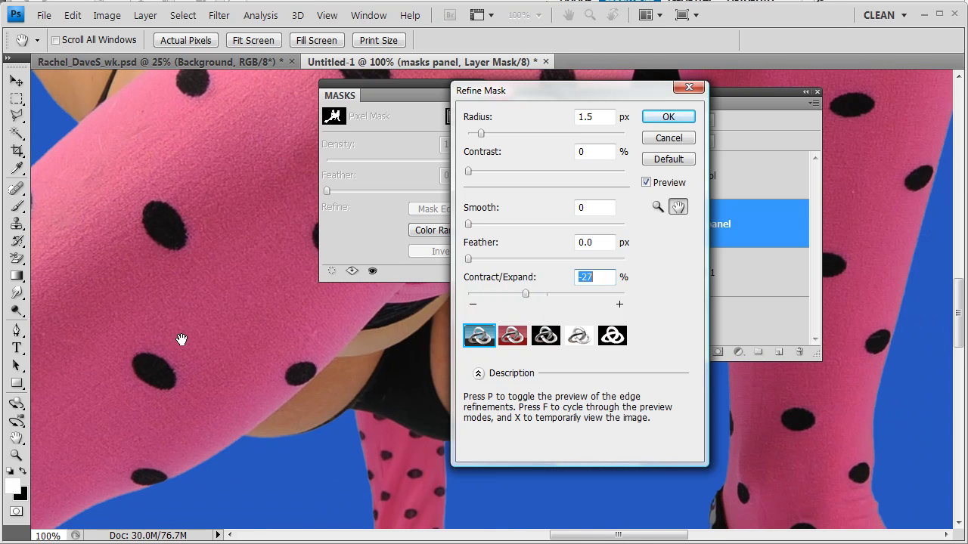
pyautogui.click(646, 183)
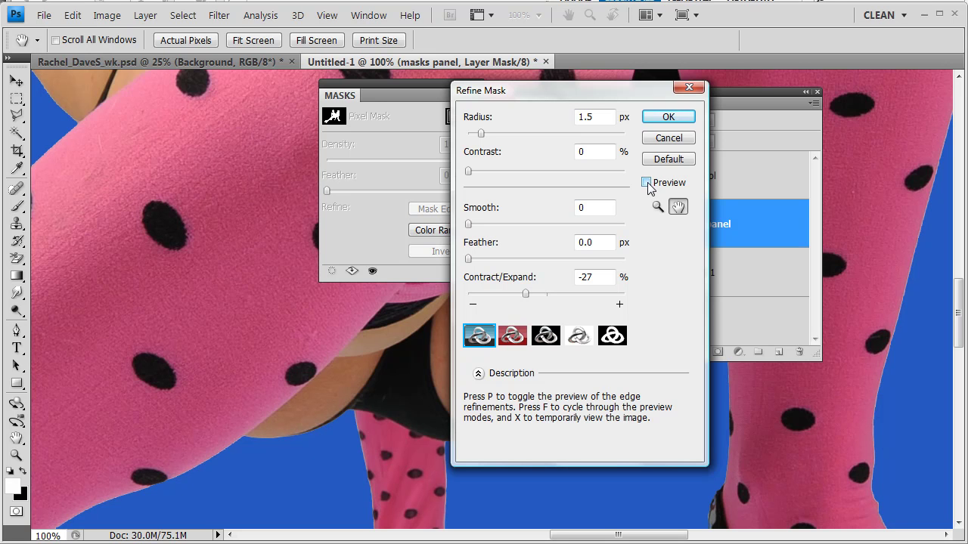
pyautogui.click(646, 183)
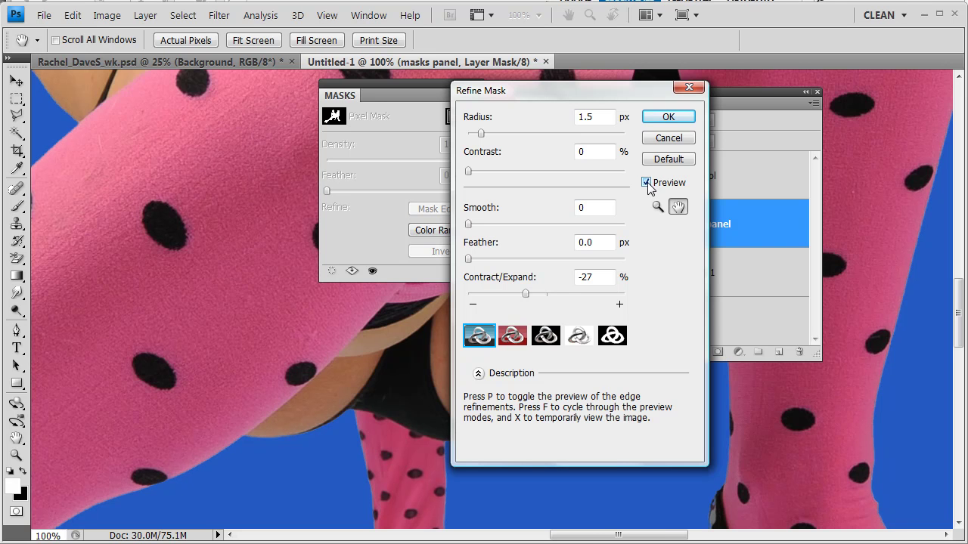
pyautogui.moveTo(547, 303)
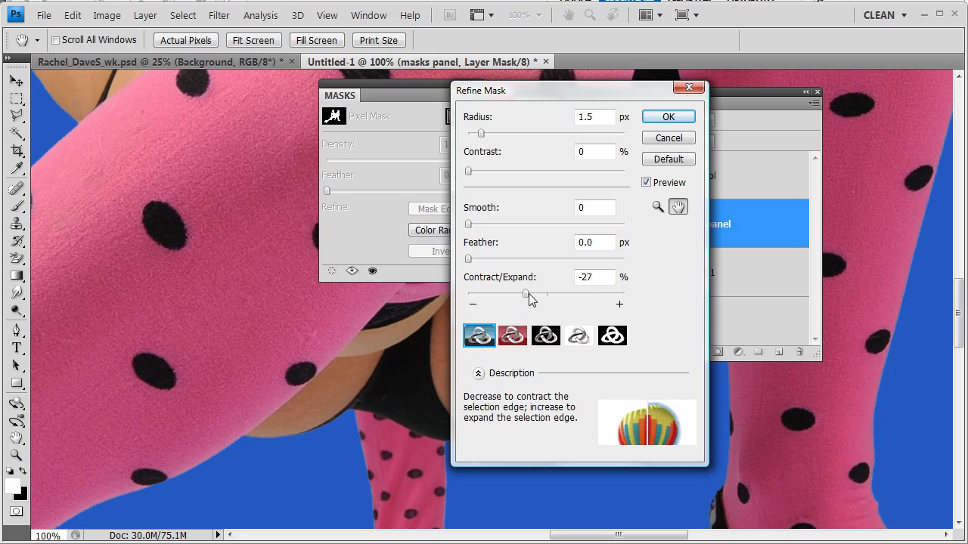
pyautogui.moveTo(529, 293); pyautogui.dragTo(539, 296)
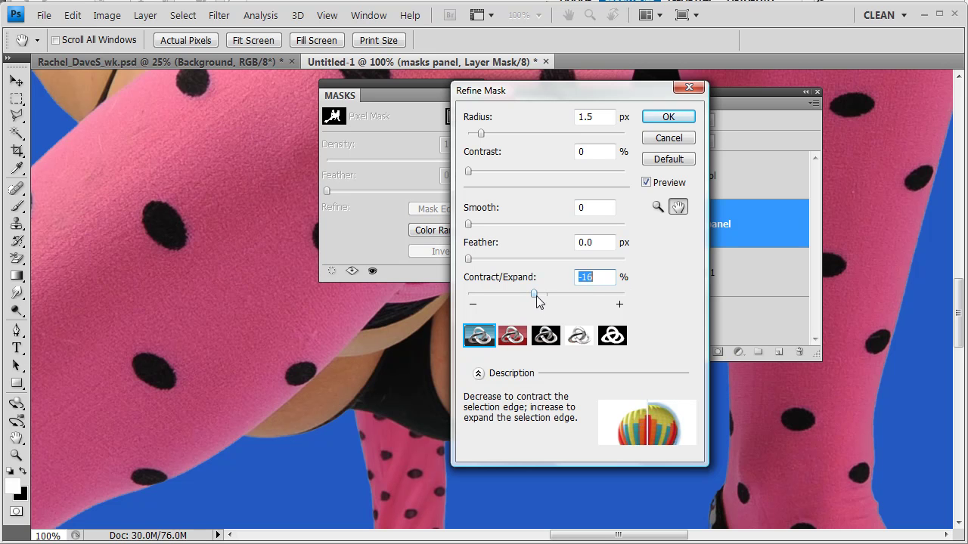
pyautogui.moveTo(535, 294); pyautogui.dragTo(540, 293)
pyautogui.moveTo(541, 299); pyautogui.dragTo(537, 300)
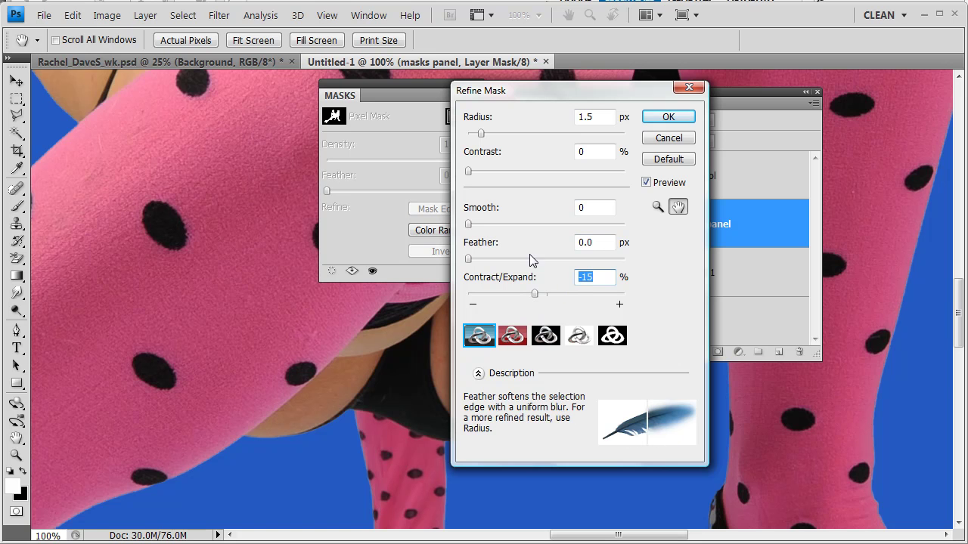
pyautogui.click(669, 118)
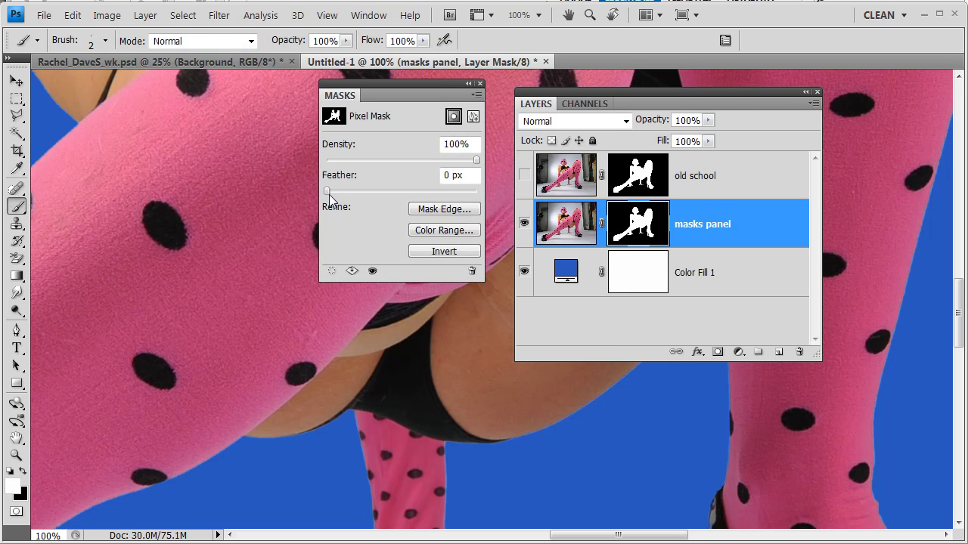
# Step: Feather the masks panel layer's mask by 1 px and check the edges around the face and shoulders
pyautogui.moveTo(329, 195); pyautogui.dragTo(334, 193)
pyautogui.moveTo(217, 233); pyautogui.dragTo(278, 303)
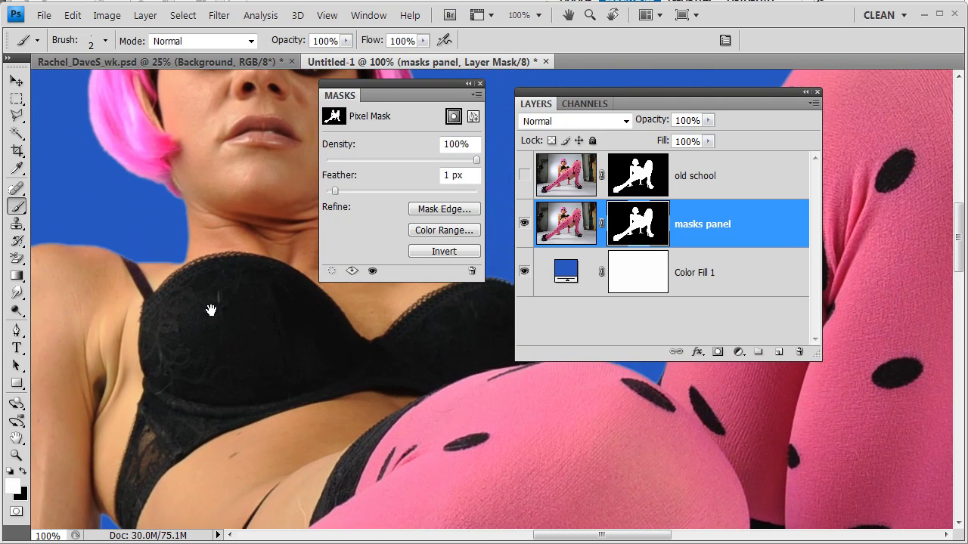
pyautogui.moveTo(209, 309); pyautogui.dragTo(213, 334)
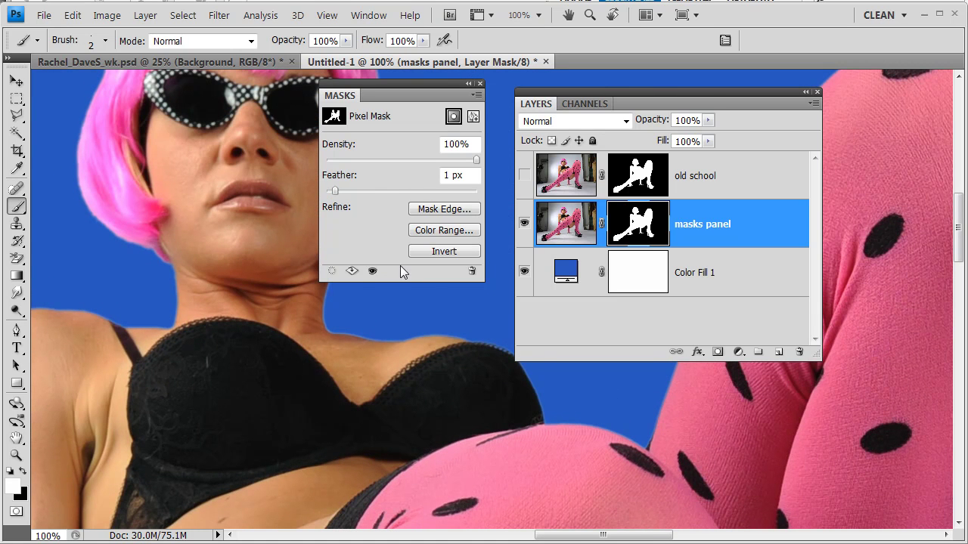
# Step: Reopen Refine Mask for the mask, preview it in standard mode over blue, and set the contrast to 60%
pyautogui.click(446, 211)
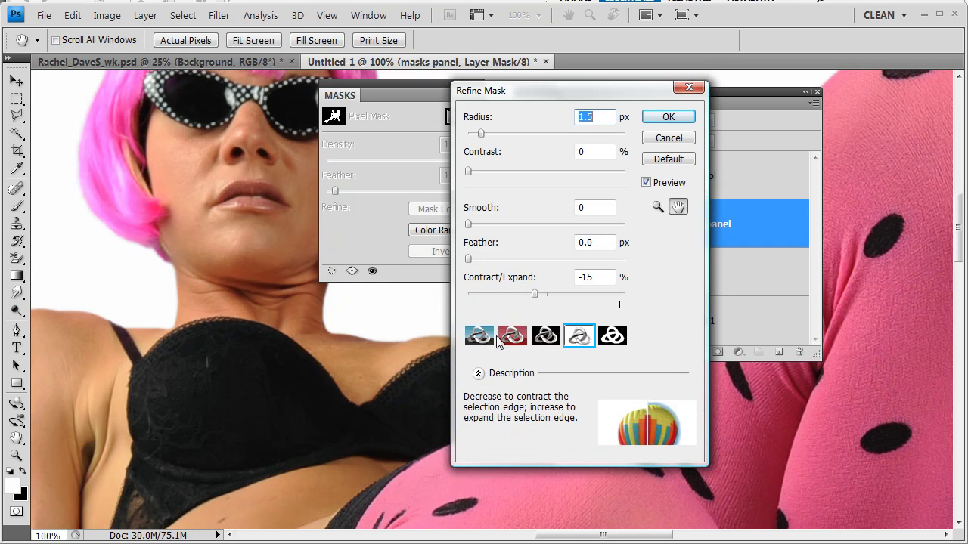
pyautogui.click(470, 338)
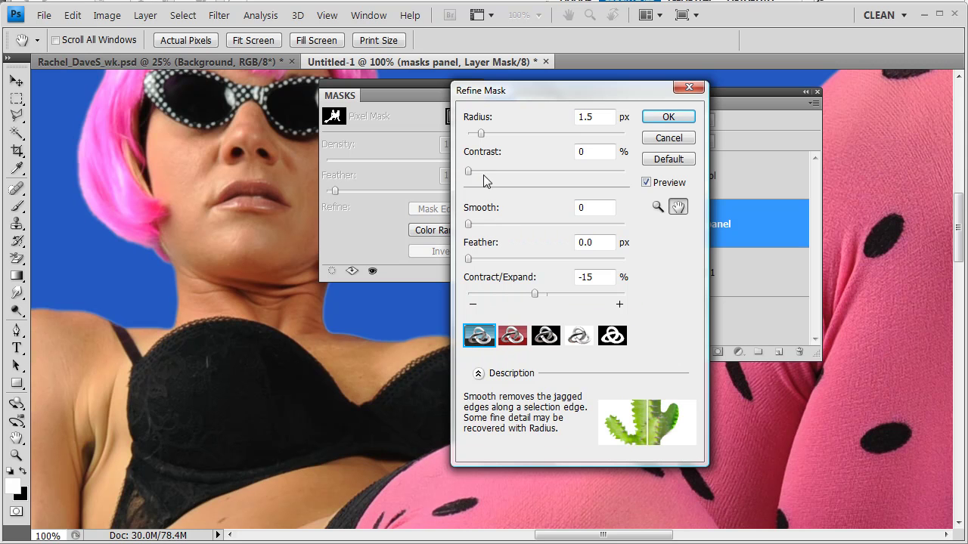
pyautogui.moveTo(497, 174); pyautogui.dragTo(560, 173)
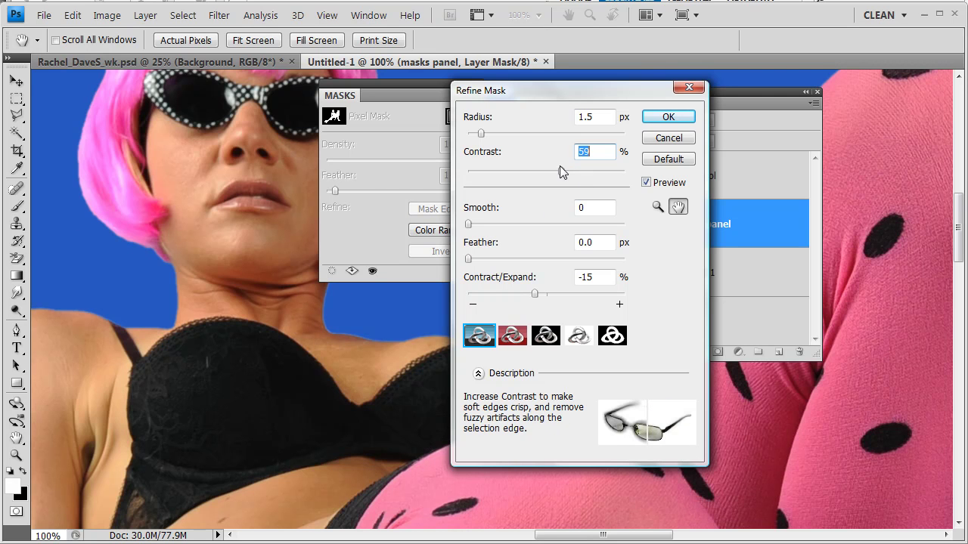
pyautogui.moveTo(562, 171); pyautogui.dragTo(564, 173)
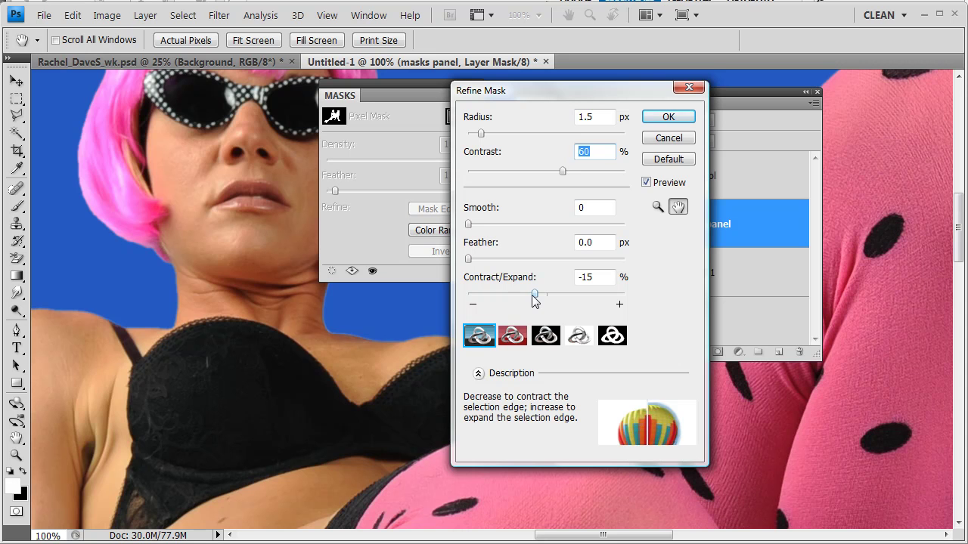
# Step: Check the edges along the leg and shoe, set Contract/Expand to -20%, and apply the mask refinement
pyautogui.moveTo(373, 380); pyautogui.dragTo(151, 257)
pyautogui.moveTo(199, 353); pyautogui.dragTo(170, 290)
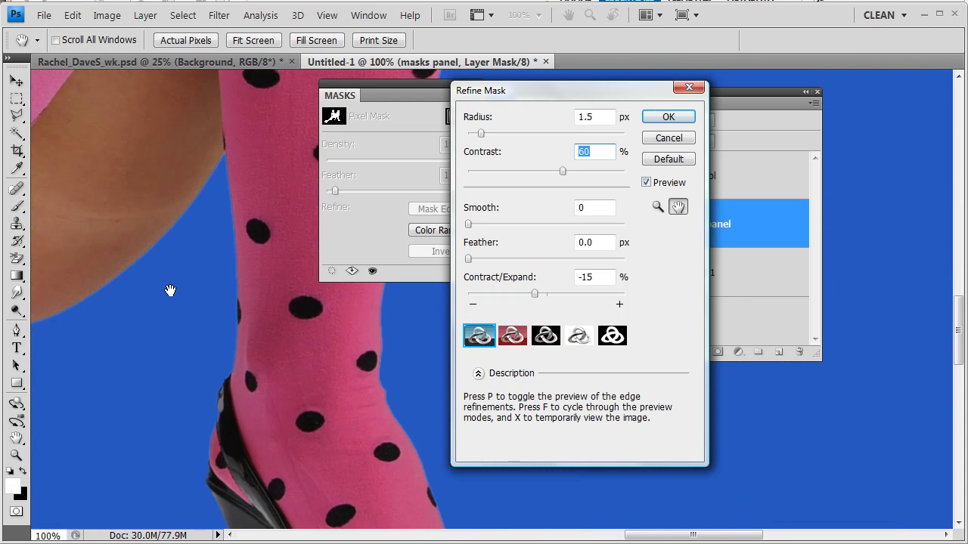
pyautogui.moveTo(287, 431); pyautogui.dragTo(151, 363)
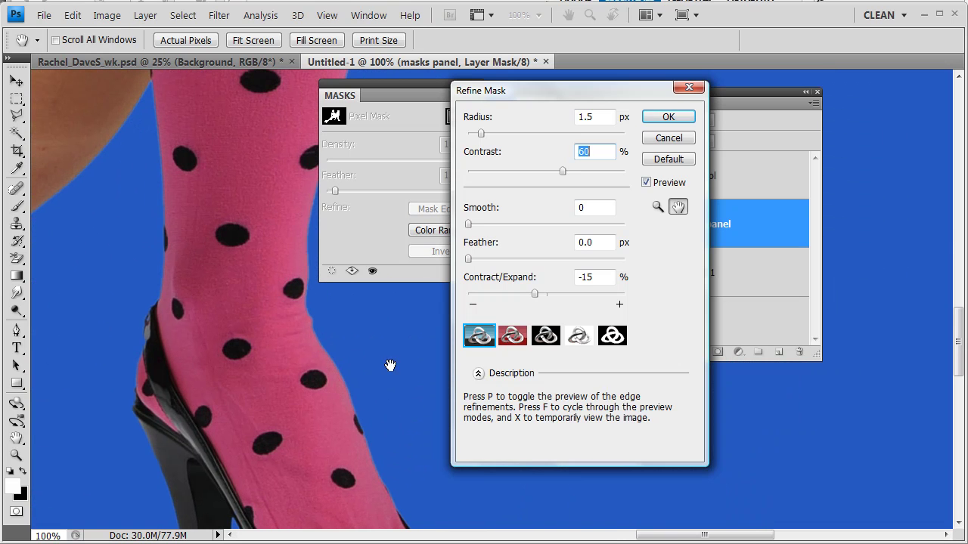
pyautogui.click(530, 294)
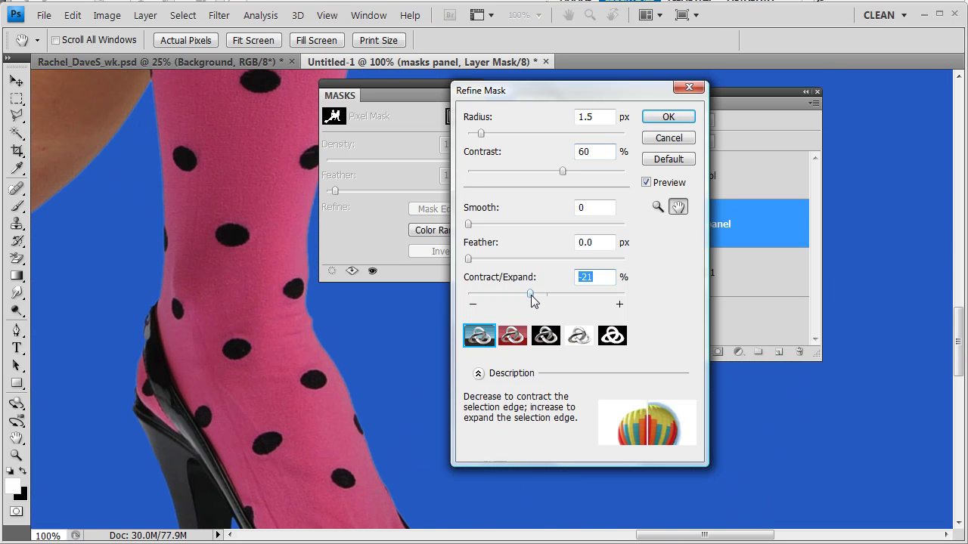
pyautogui.press('Up')
pyautogui.press('Down')
pyautogui.press('Up')
pyautogui.moveTo(277, 195); pyautogui.dragTo(220, 318)
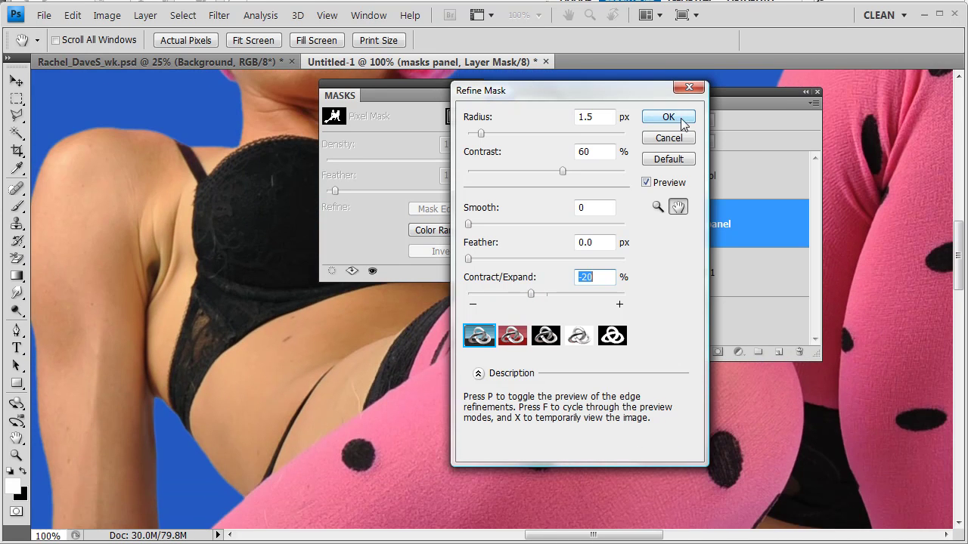
pyautogui.click(670, 118)
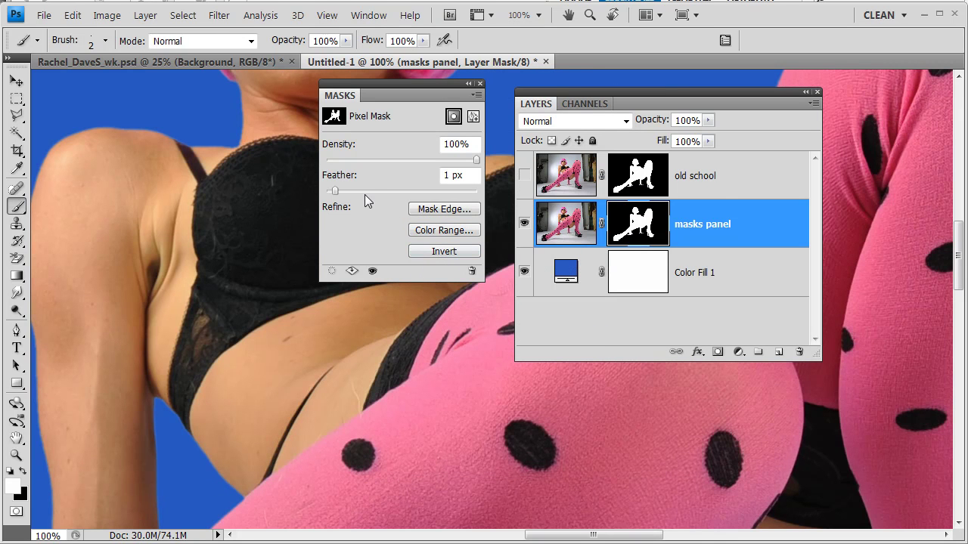
# Step: Try mask feather amounts of 7 px and 24 px, and return the feather to 1 px
pyautogui.moveTo(364, 194); pyautogui.dragTo(374, 193)
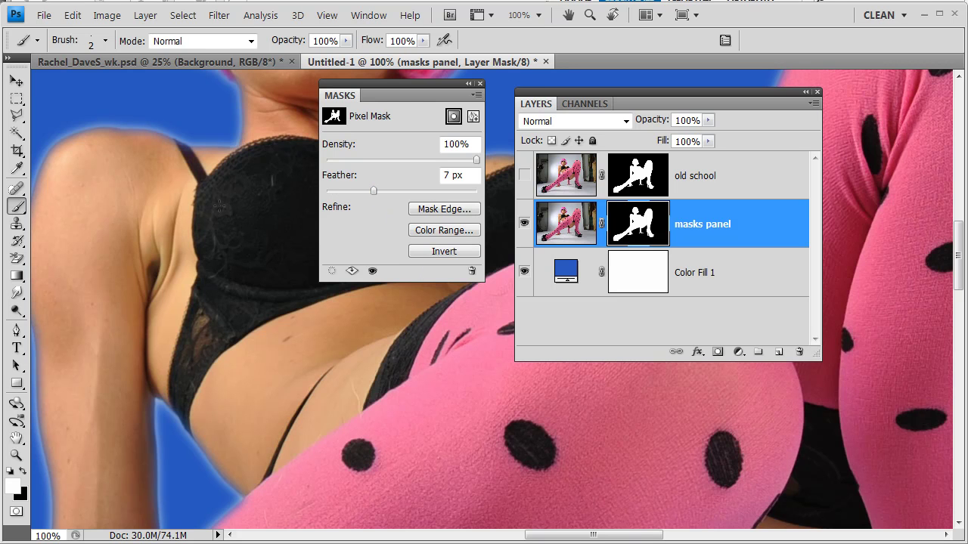
pyautogui.click(335, 193)
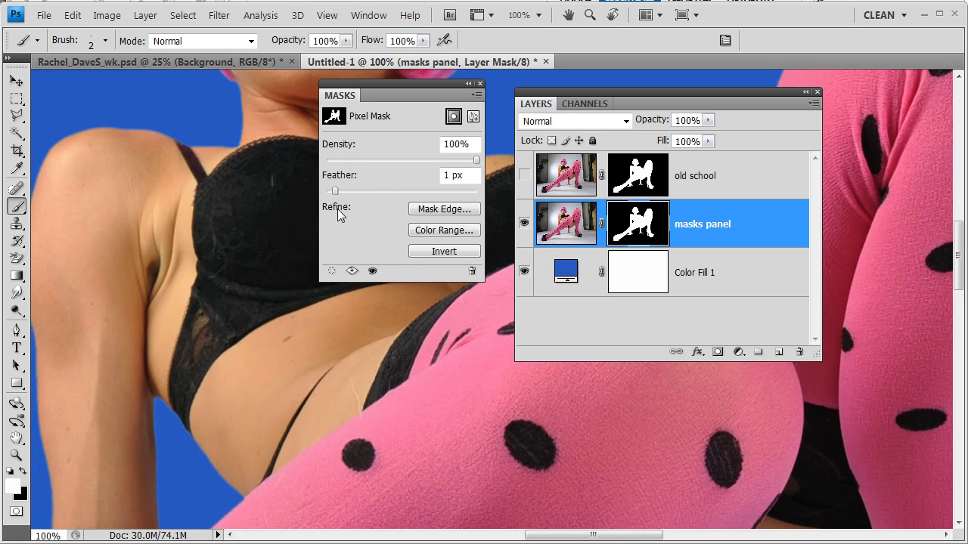
pyautogui.click(398, 194)
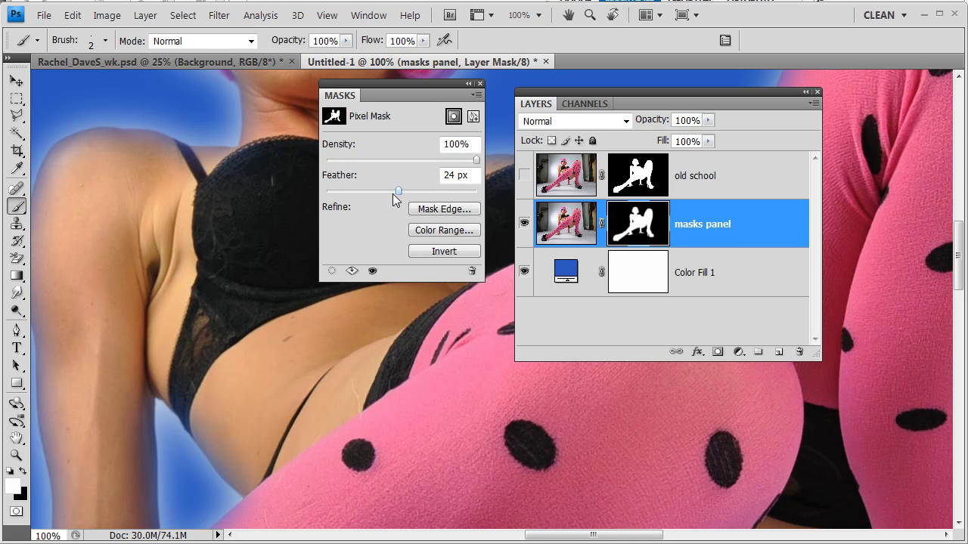
pyautogui.moveTo(395, 195); pyautogui.dragTo(337, 193)
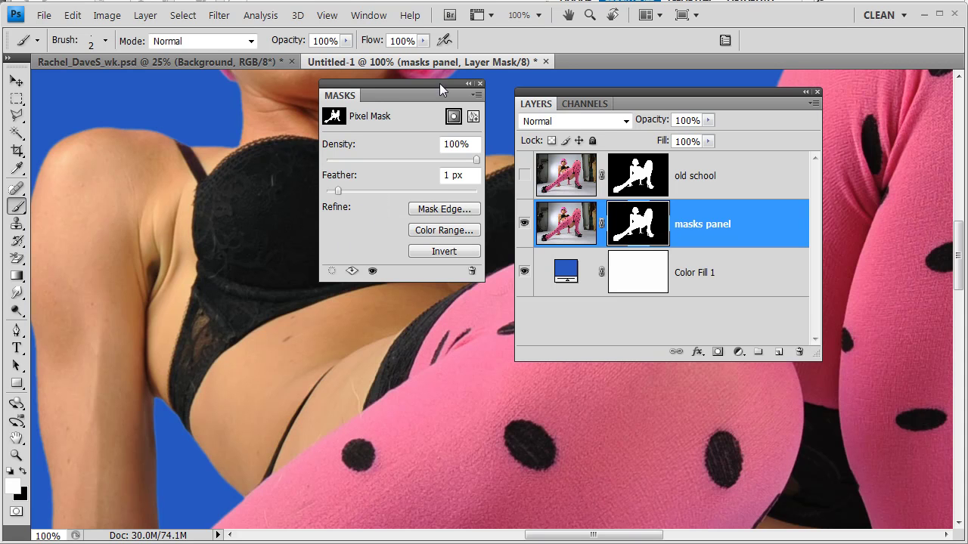
# Step: Zoom out to 33.3%, close the Masks panel, and move the Layers panel aside to reveal the whole cutout
pyautogui.moveTo(439, 83); pyautogui.dragTo(428, 185)
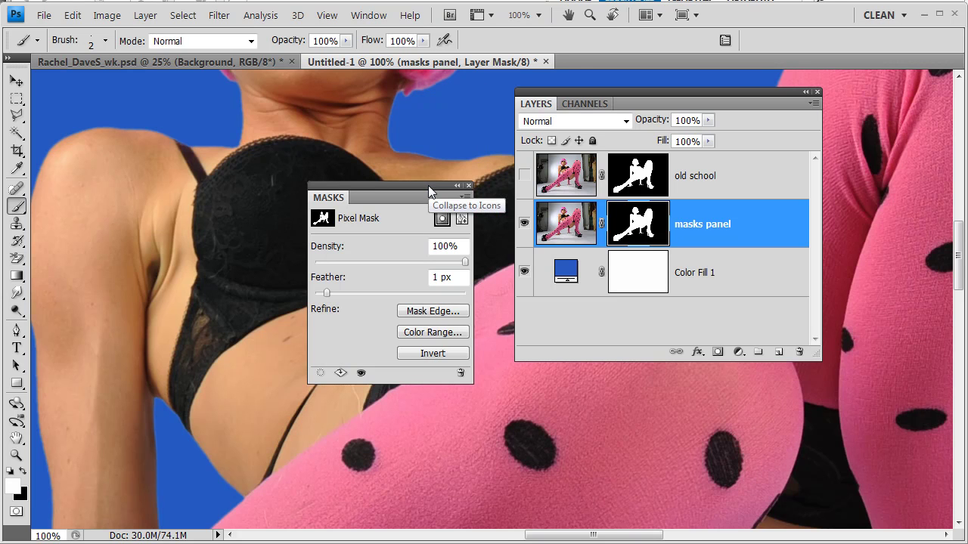
pyautogui.hotkey('ctrl', '-')
pyautogui.hotkey('ctrl', '-')
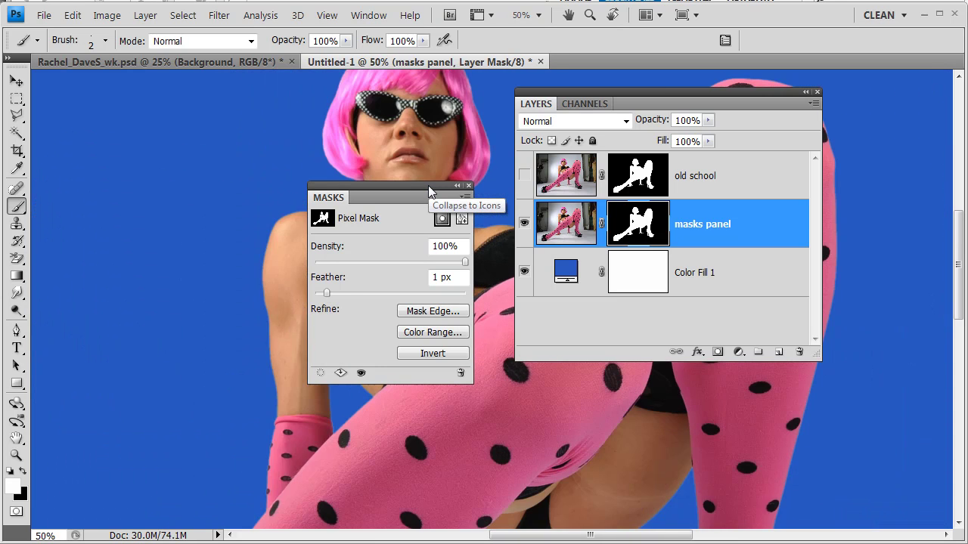
pyautogui.hotkey('ctrl', '-')
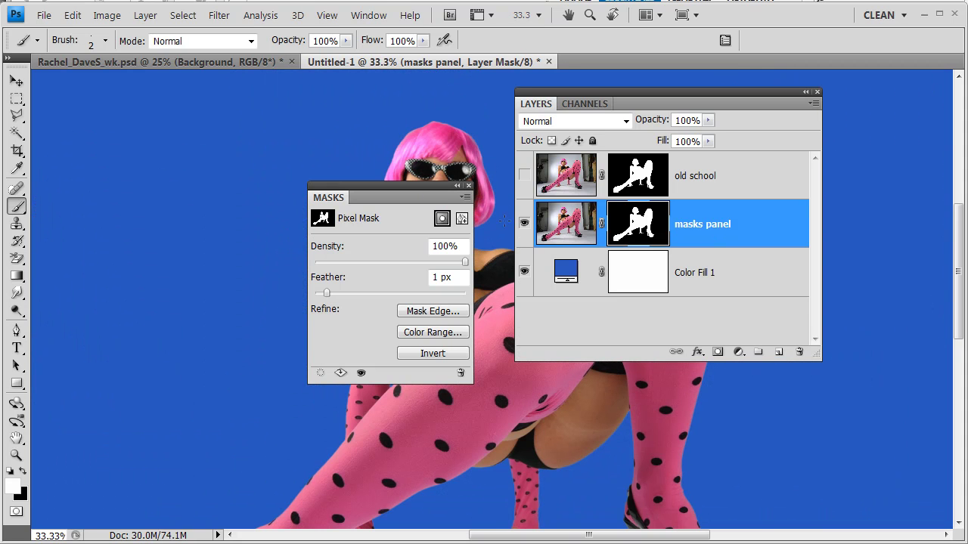
pyautogui.click(469, 185)
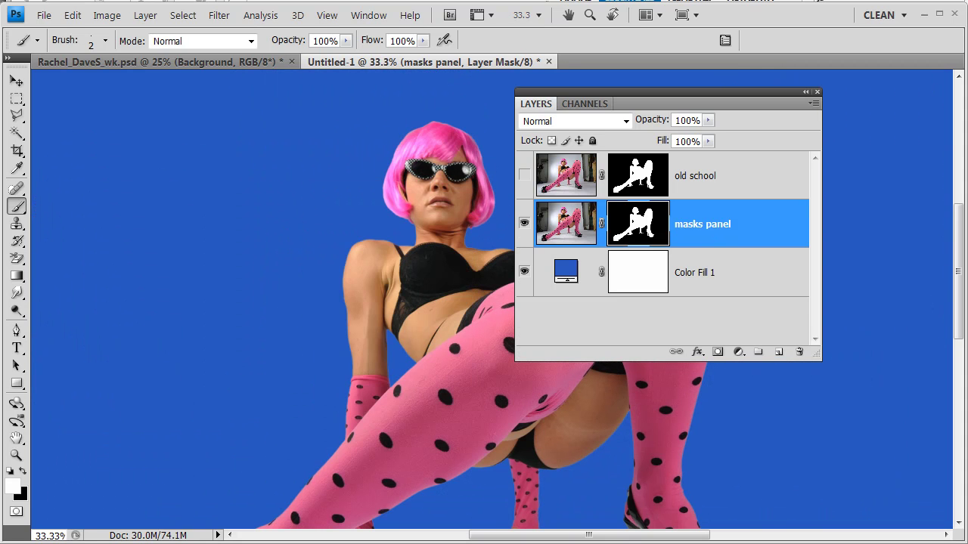
pyautogui.moveTo(665, 97); pyautogui.dragTo(760, 96)
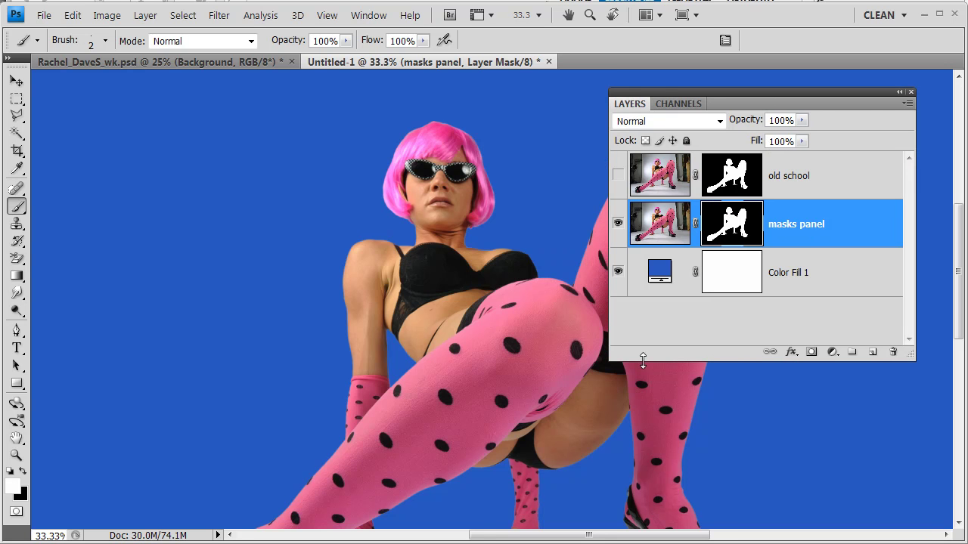
pyautogui.moveTo(555, 395); pyautogui.dragTo(515, 316)
# Step: Hide the masks panel layer and show the old school layer to compare the two cutouts
pyautogui.click(619, 224)
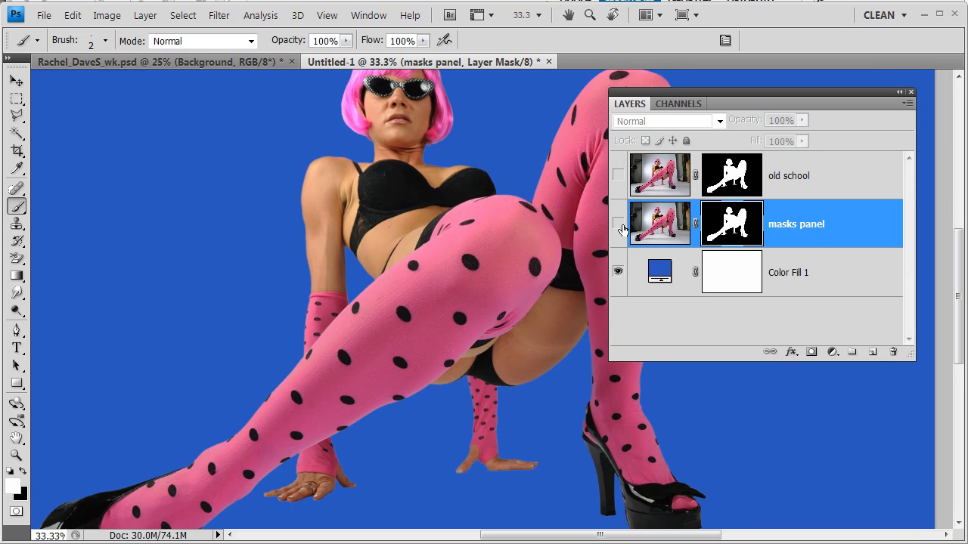
pyautogui.click(618, 173)
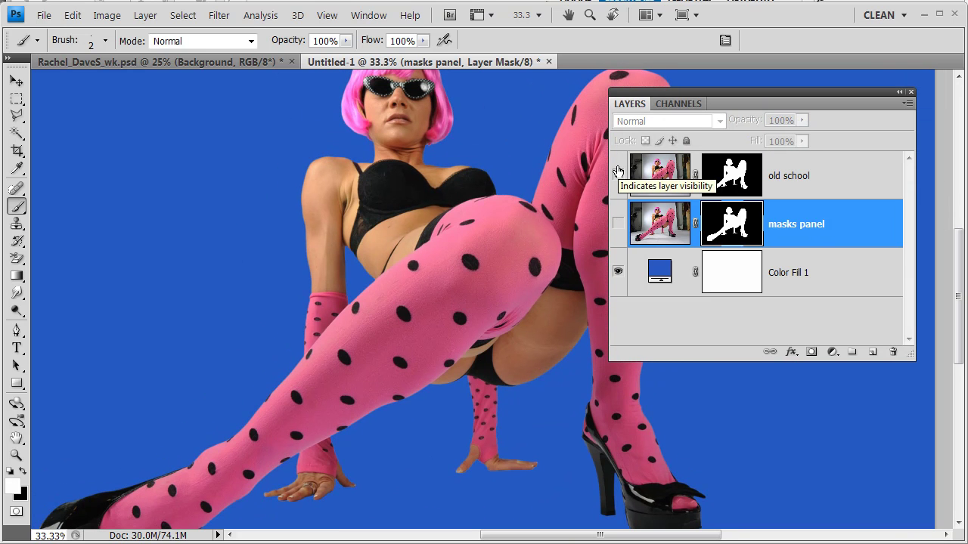
pyautogui.moveTo(500, 268); pyautogui.dragTo(536, 302)
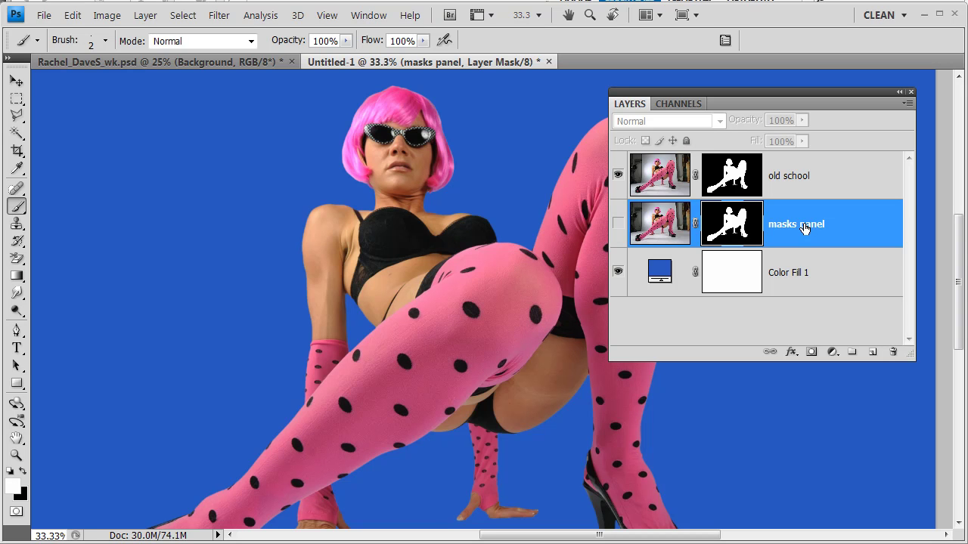
# Step: Disable the old school layer's mask to reveal the original studio floor and shadows
pyautogui.keyDown('shift'); pyautogui.click(734, 177); pyautogui.keyUp('shift')
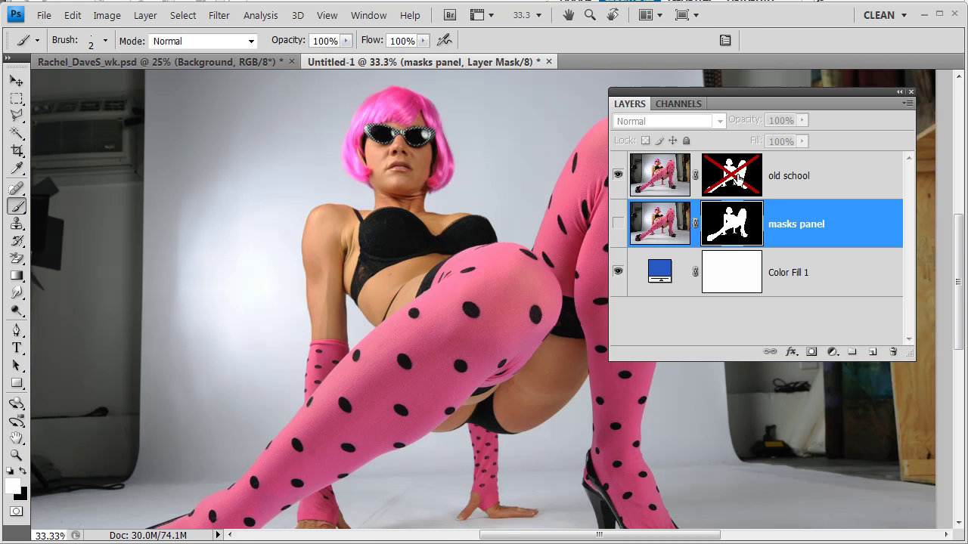
pyautogui.moveTo(480, 425); pyautogui.dragTo(436, 242)
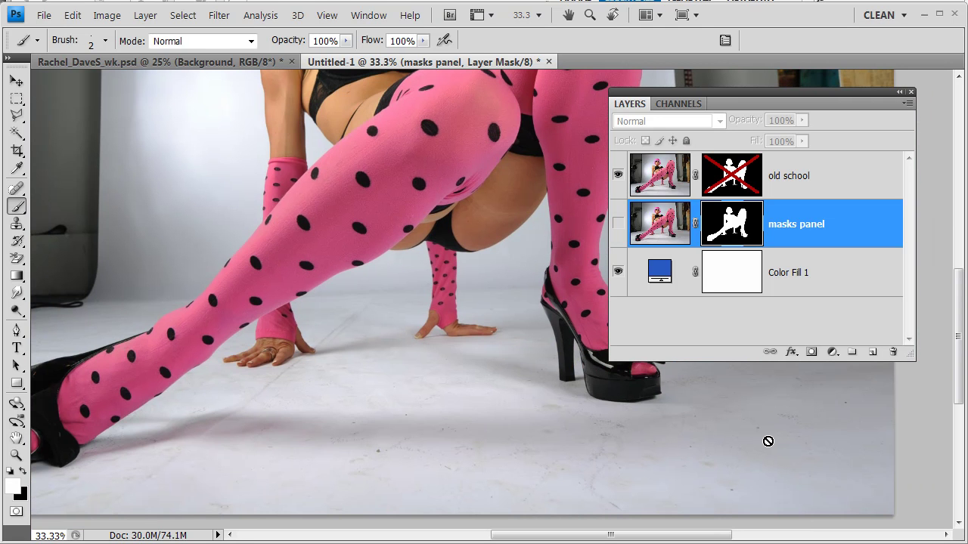
# Step: Compare the individual Red, Green and Blue channels for the floor shadow, and duplicate the Red channel
pyautogui.click(676, 104)
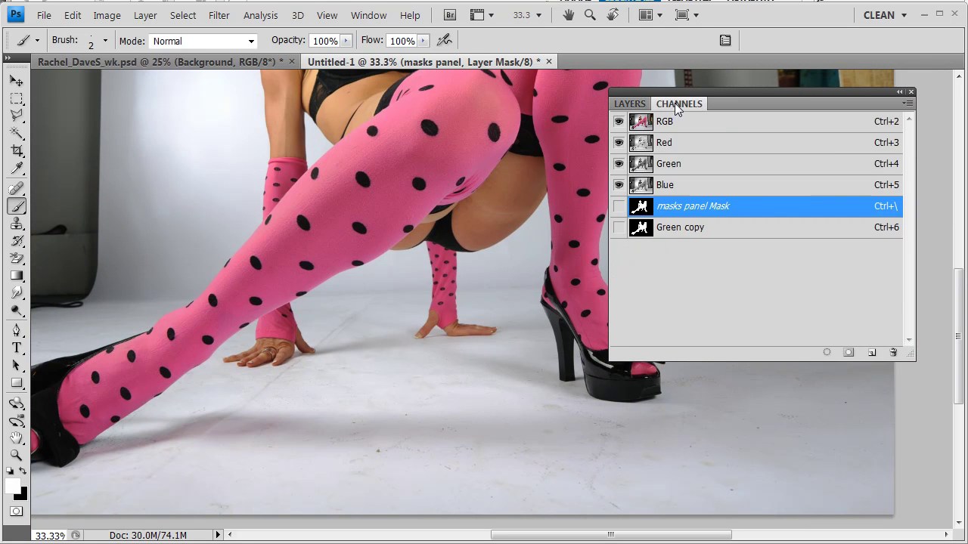
pyautogui.click(691, 148)
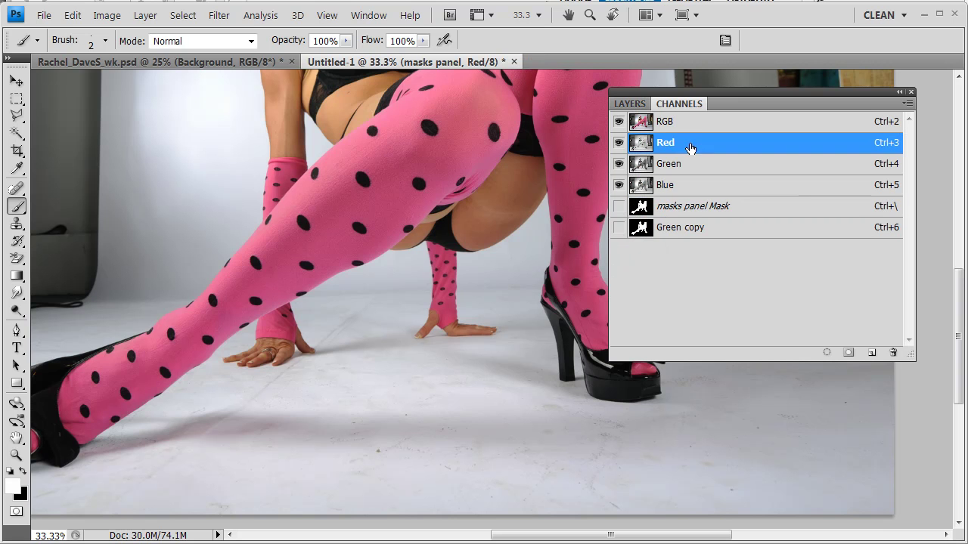
pyautogui.click(670, 124)
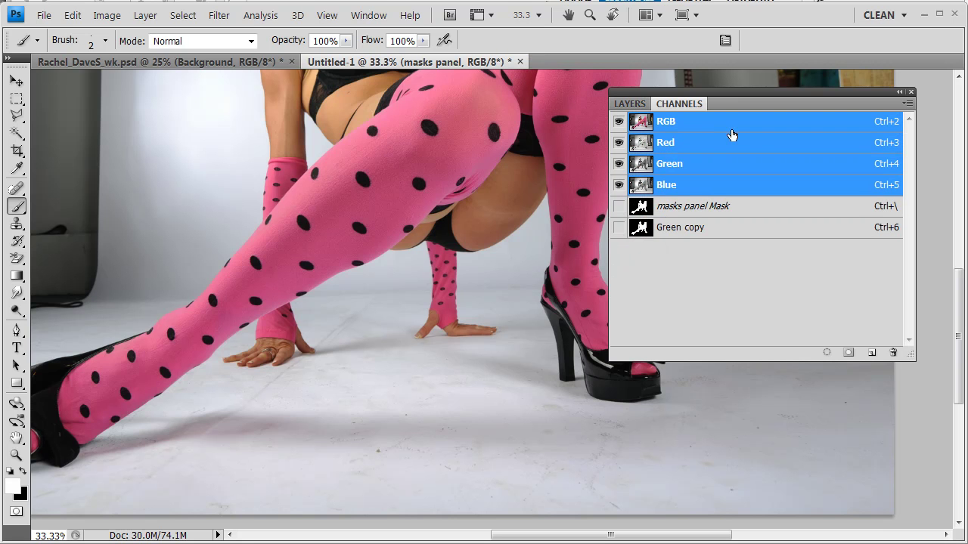
pyautogui.click(667, 146)
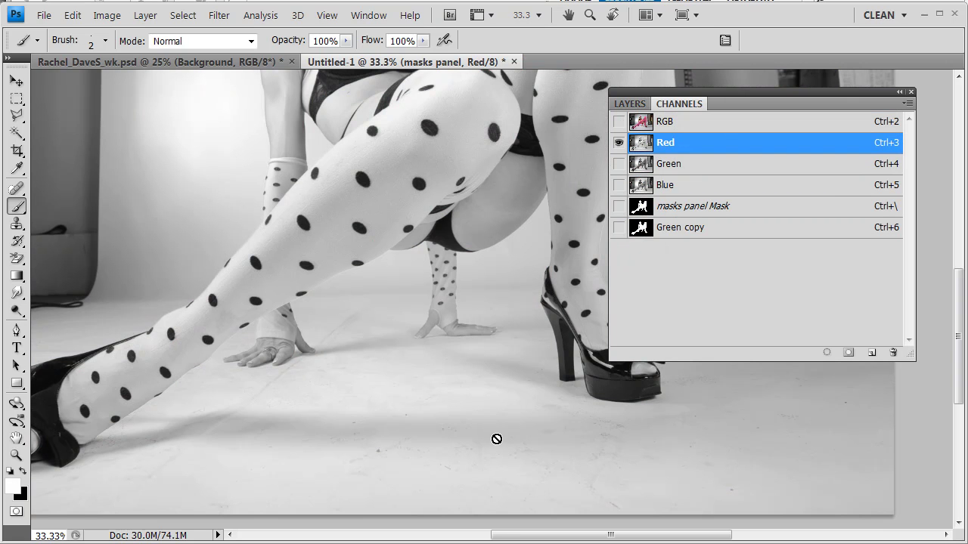
pyautogui.click(668, 167)
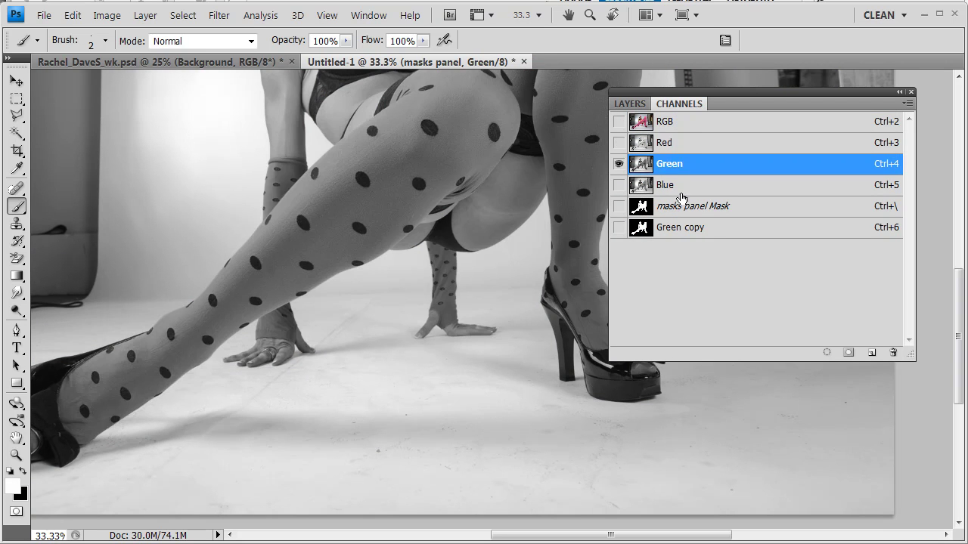
pyautogui.click(681, 189)
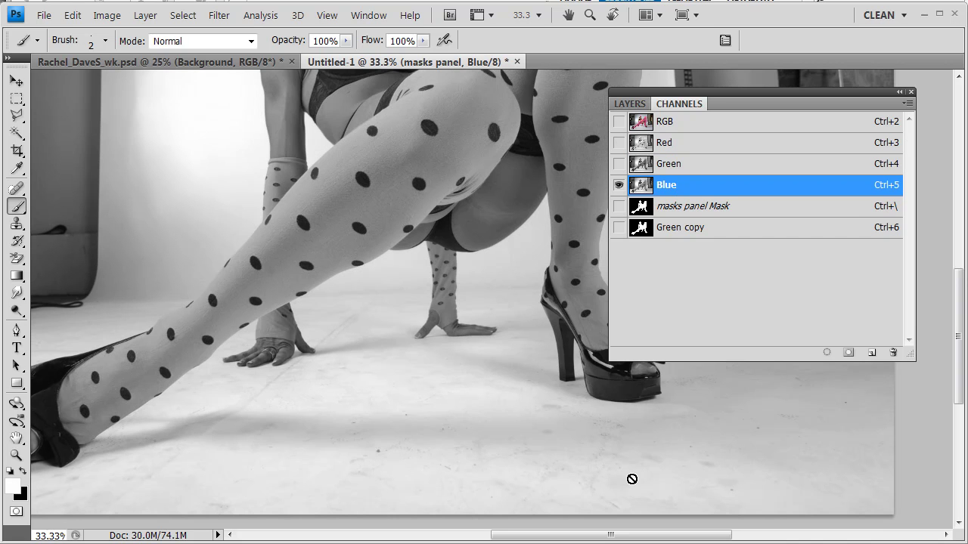
pyautogui.click(687, 167)
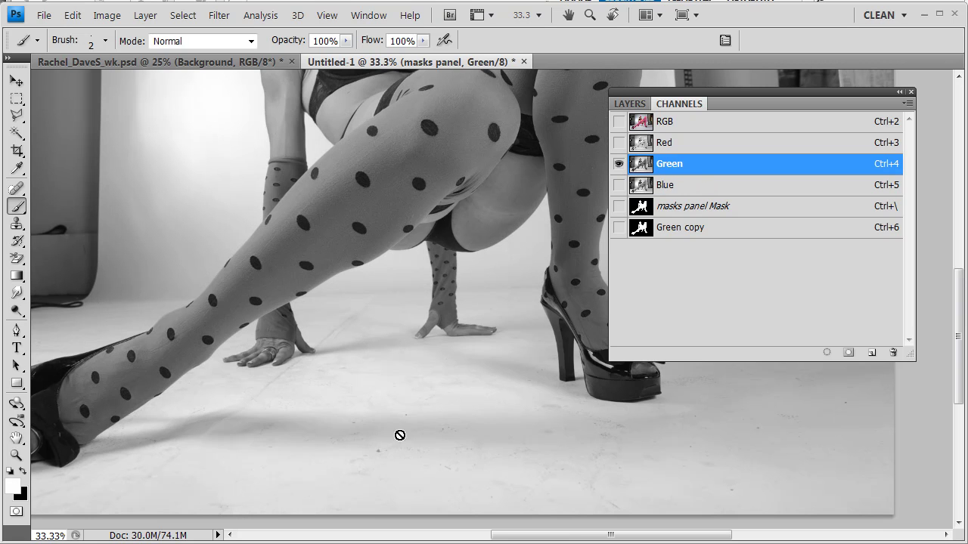
pyautogui.click(678, 144)
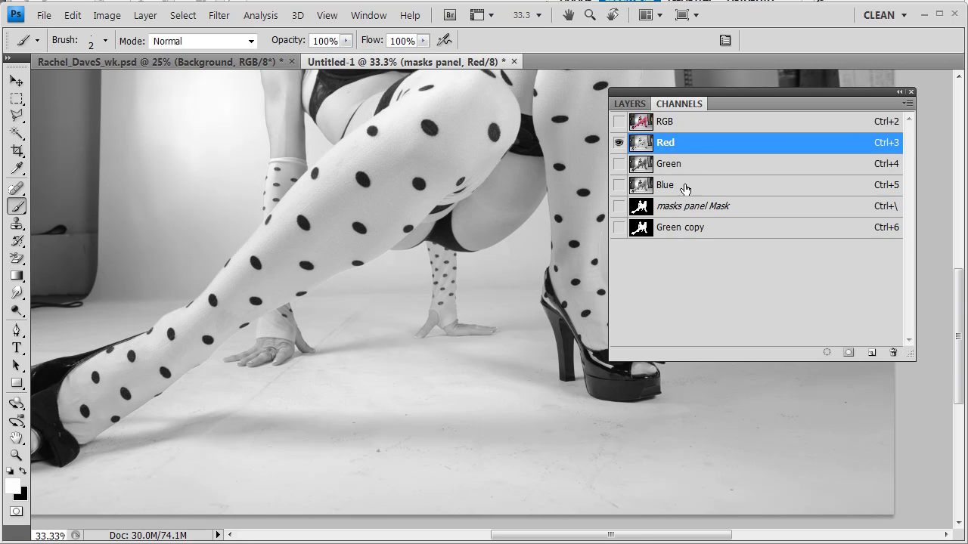
pyautogui.click(686, 161)
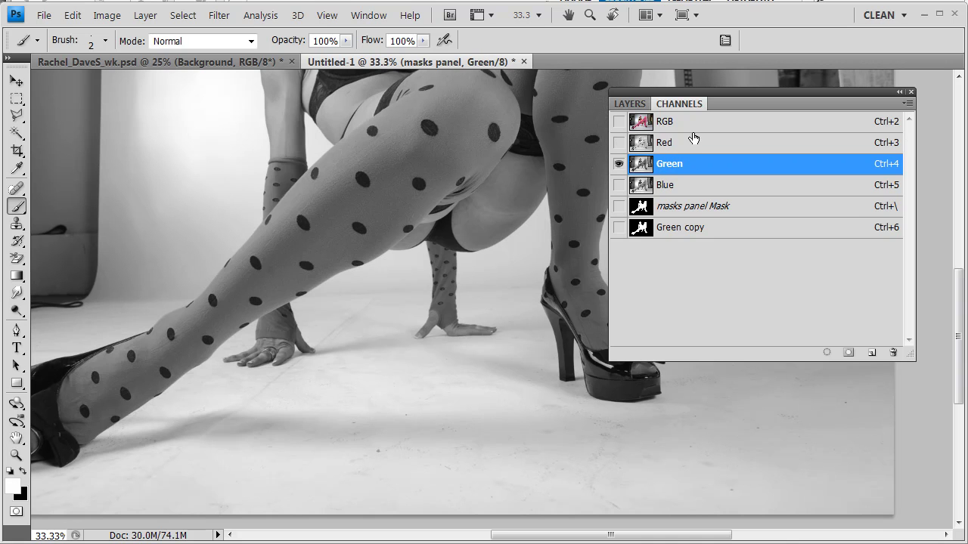
pyautogui.click(695, 147)
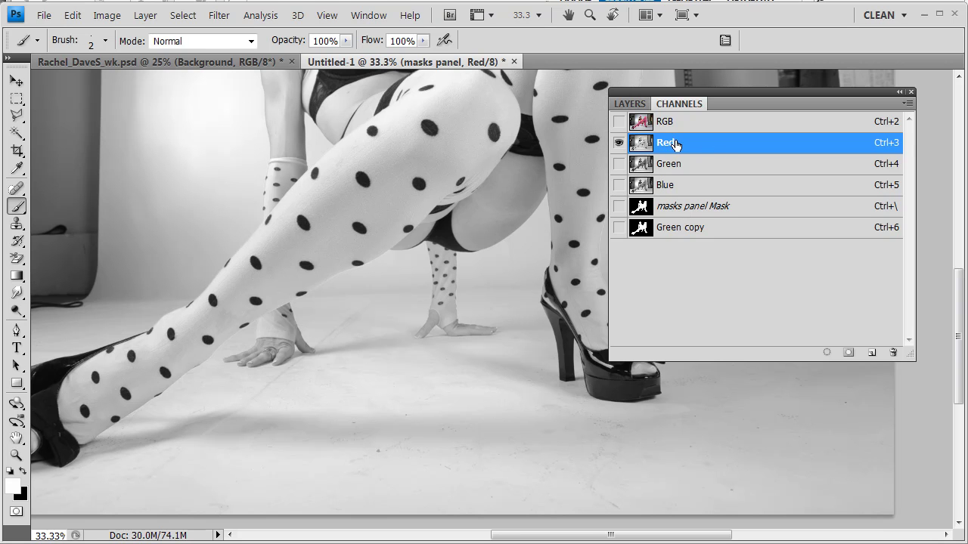
pyautogui.moveTo(675, 143); pyautogui.dragTo(871, 355)
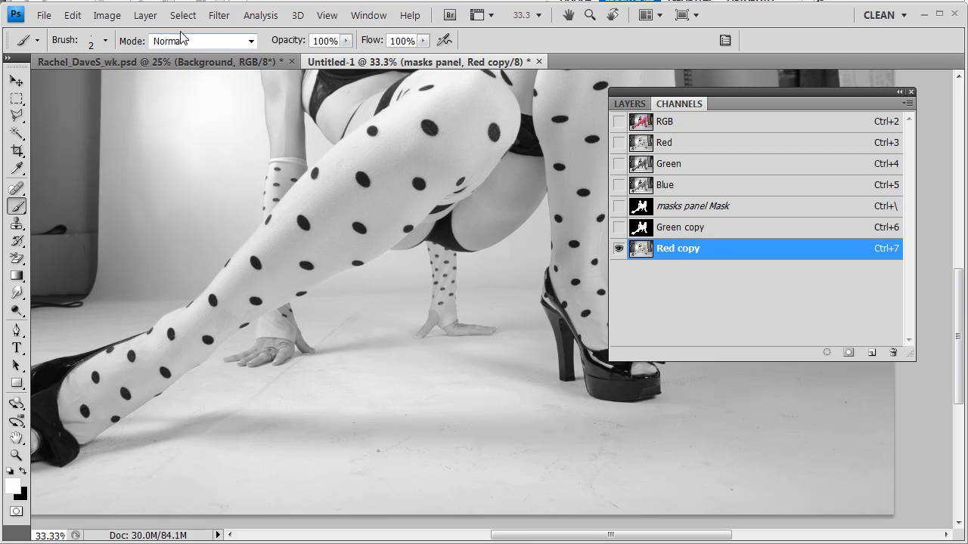
# Step: Apply Levels to the Red copy channel with input levels of 32, 1.12 and 201
pyautogui.click(121, 17)
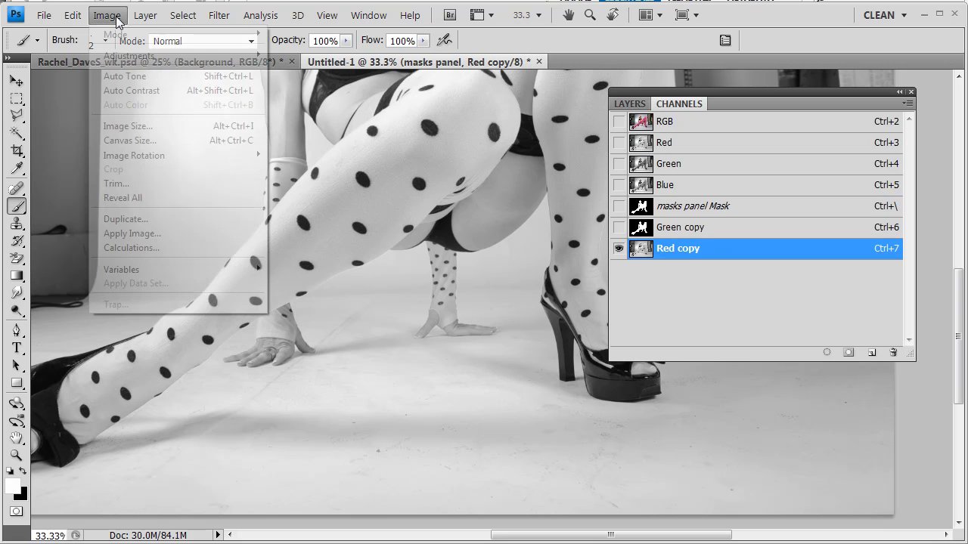
pyautogui.moveTo(151, 56)
pyautogui.click(324, 69)
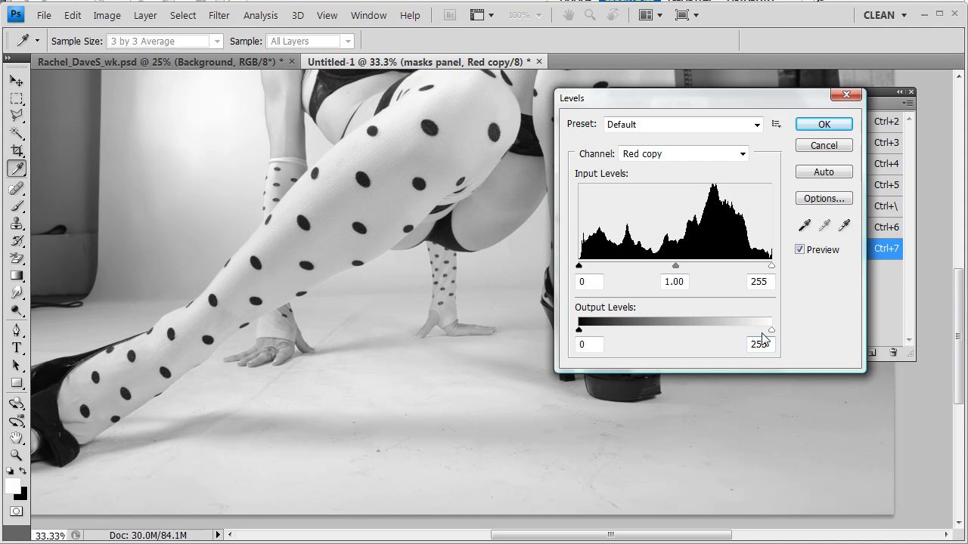
pyautogui.moveTo(770, 332); pyautogui.dragTo(785, 335)
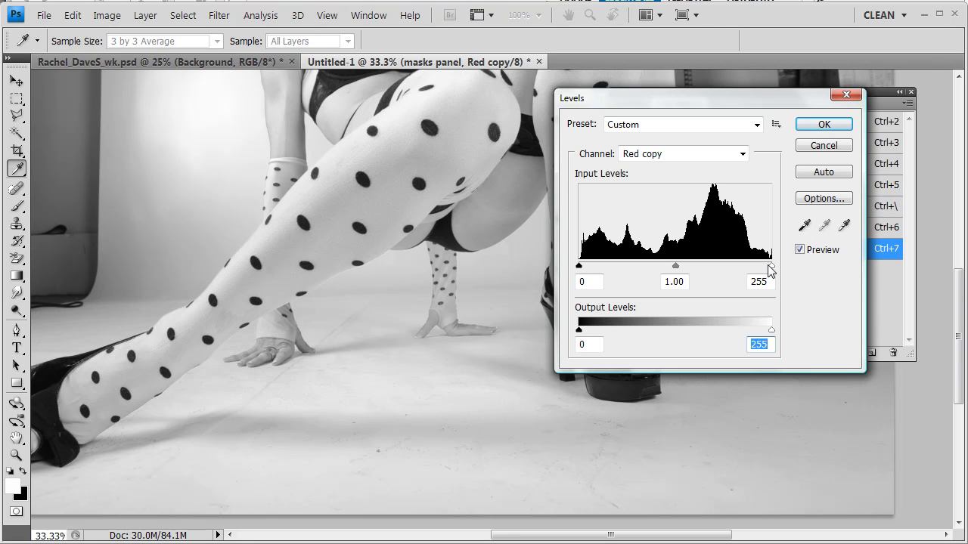
pyautogui.moveTo(771, 267); pyautogui.dragTo(757, 270)
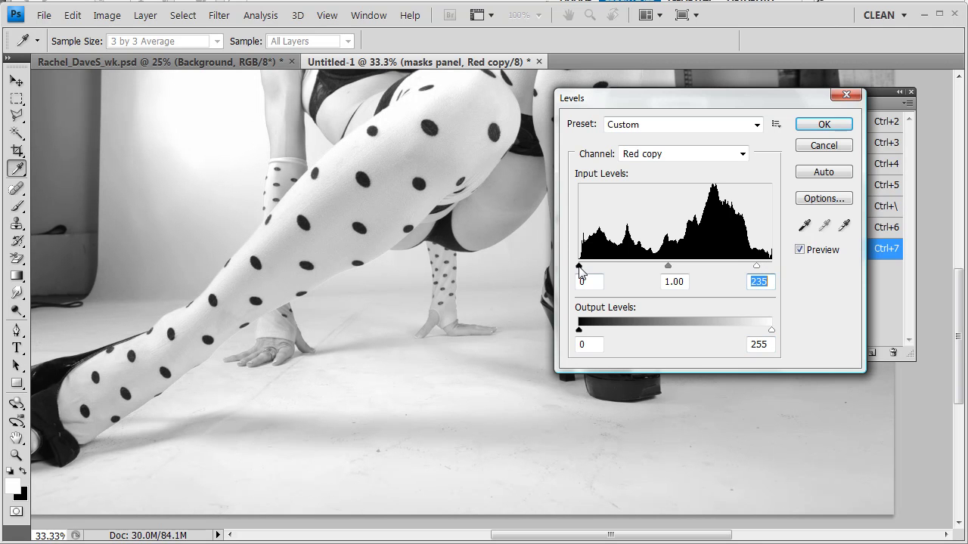
pyautogui.moveTo(579, 267); pyautogui.dragTo(600, 267)
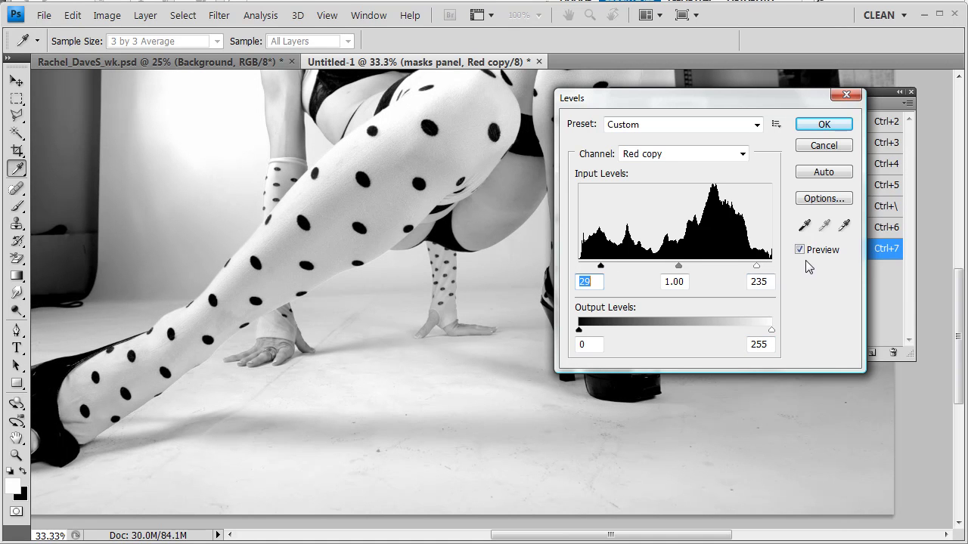
pyautogui.moveTo(756, 267); pyautogui.dragTo(744, 270)
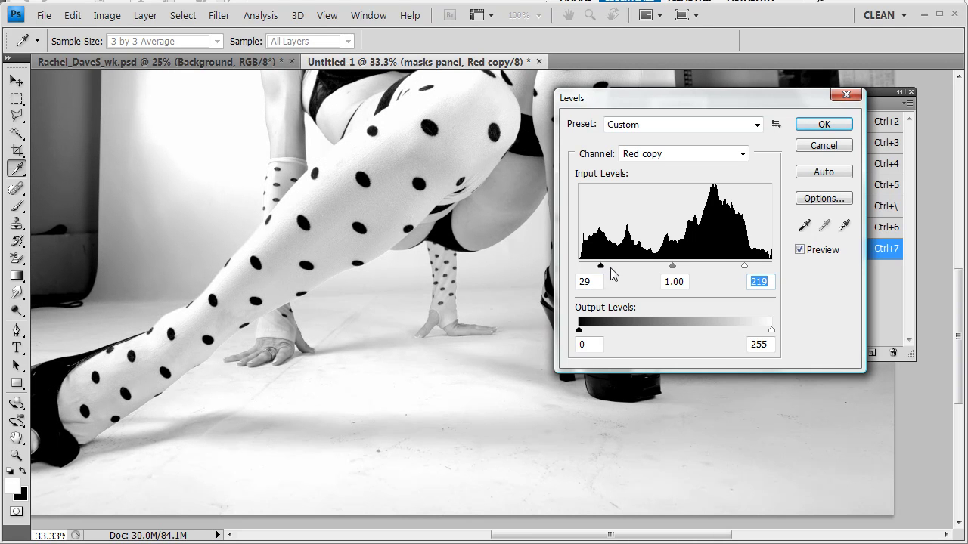
pyautogui.moveTo(601, 267); pyautogui.dragTo(603, 267)
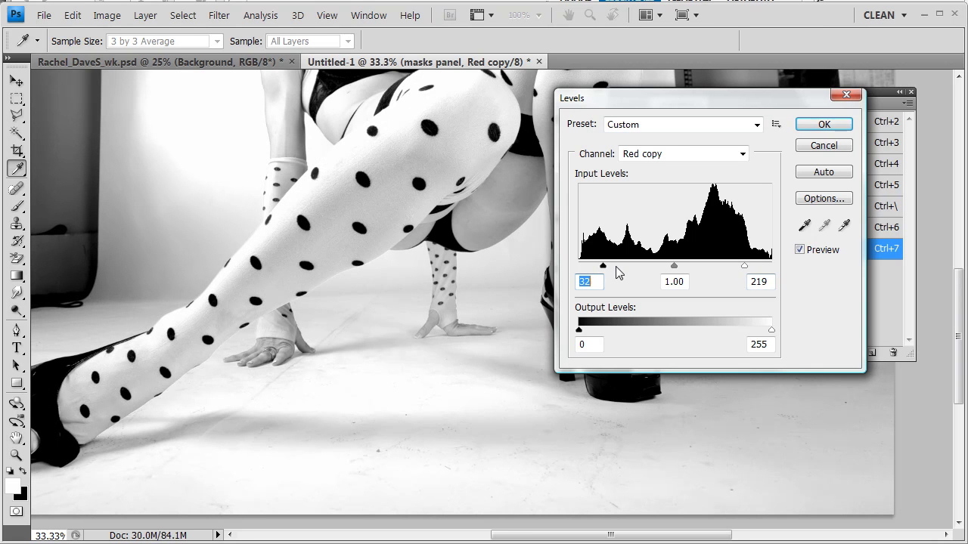
pyautogui.moveTo(669, 266); pyautogui.dragTo(667, 267)
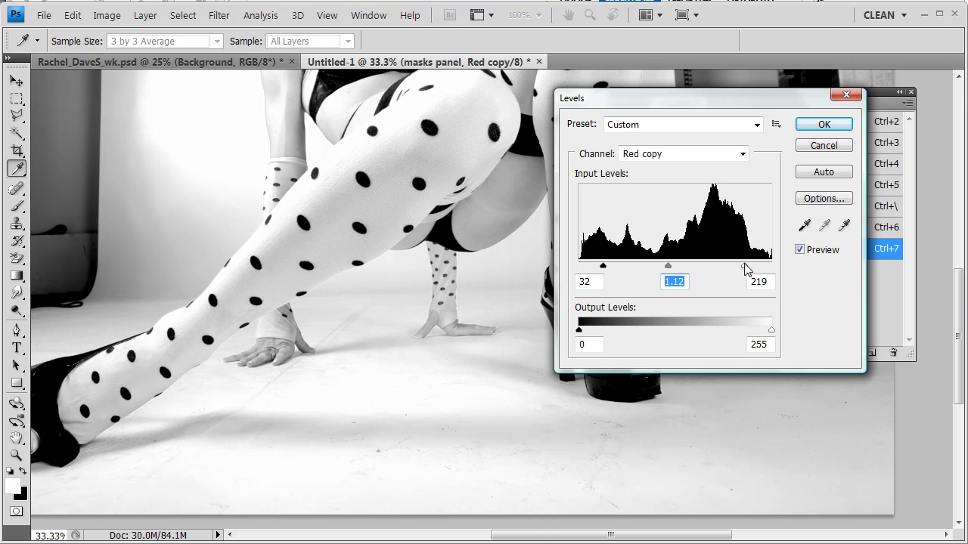
pyautogui.moveTo(745, 267); pyautogui.dragTo(719, 270)
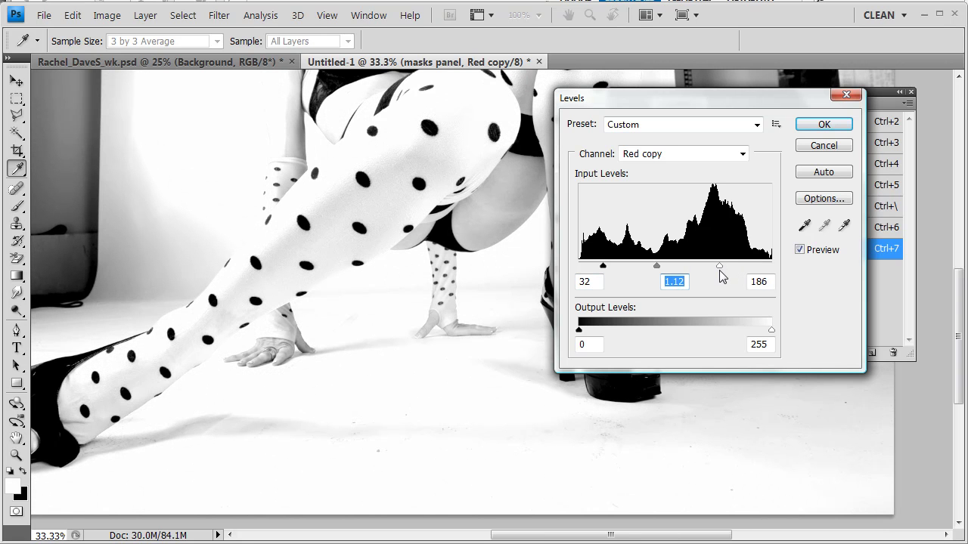
pyautogui.moveTo(719, 270); pyautogui.dragTo(732, 275)
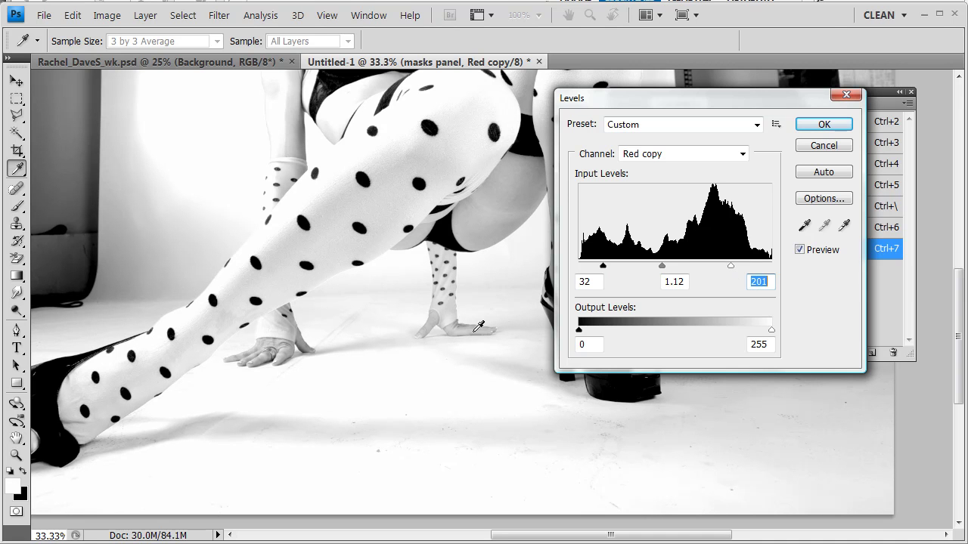
pyautogui.click(825, 124)
pyautogui.press('b')
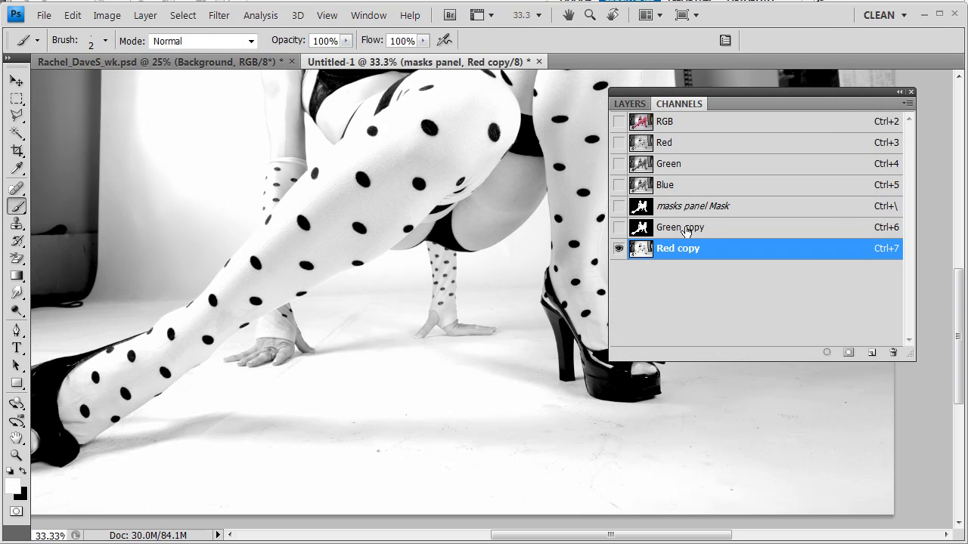
# Step: Delete the Green copy channel and make the Red copy channel active
pyautogui.moveTo(685, 231); pyautogui.dragTo(895, 353)
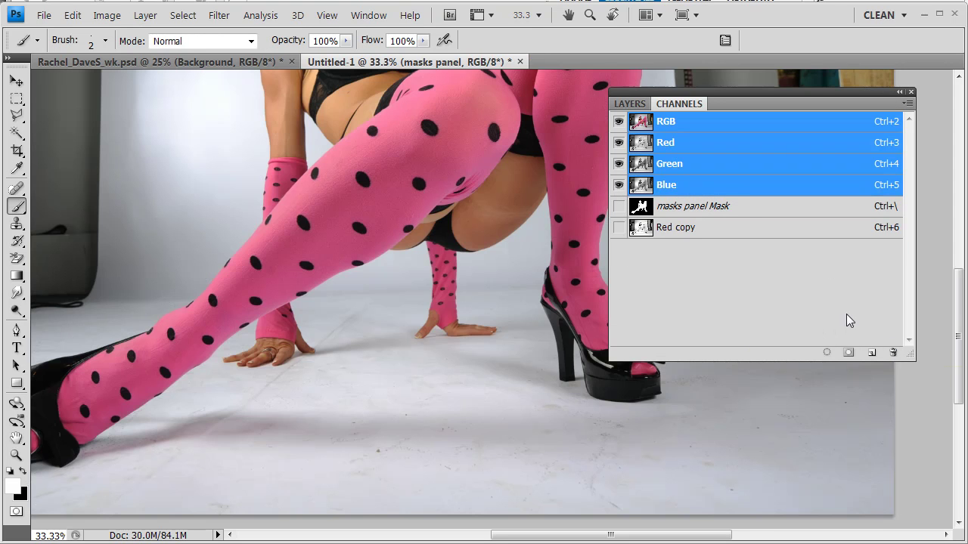
pyautogui.click(684, 228)
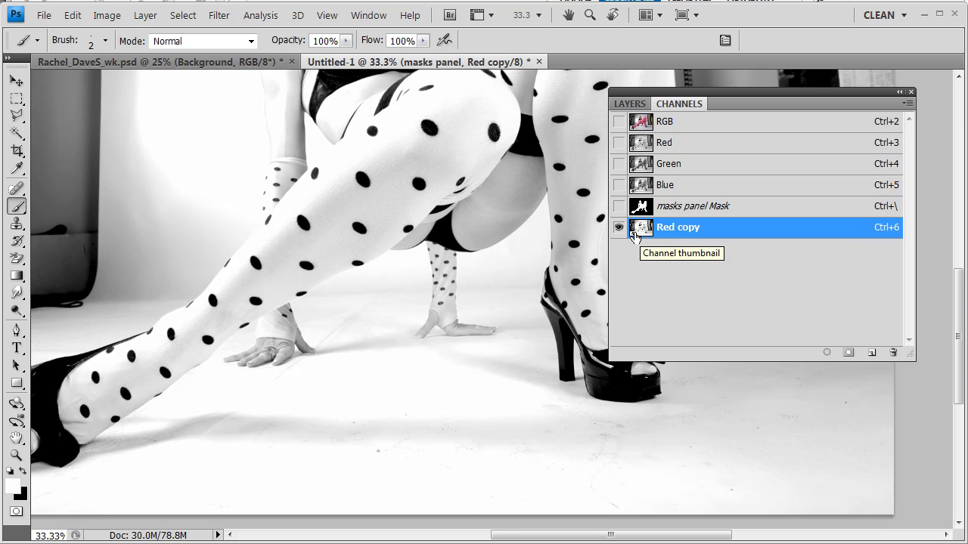
# Step: Load the Red copy channel as a selection and invert it to select the dark areas
pyautogui.keyDown('ctrl'); pyautogui.click(637, 228); pyautogui.keyUp('ctrl')
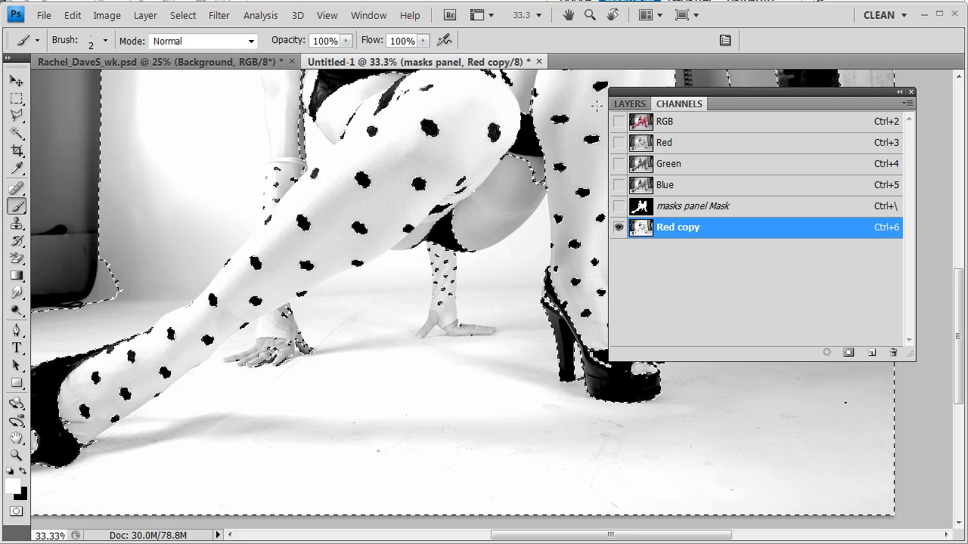
pyautogui.click(183, 15)
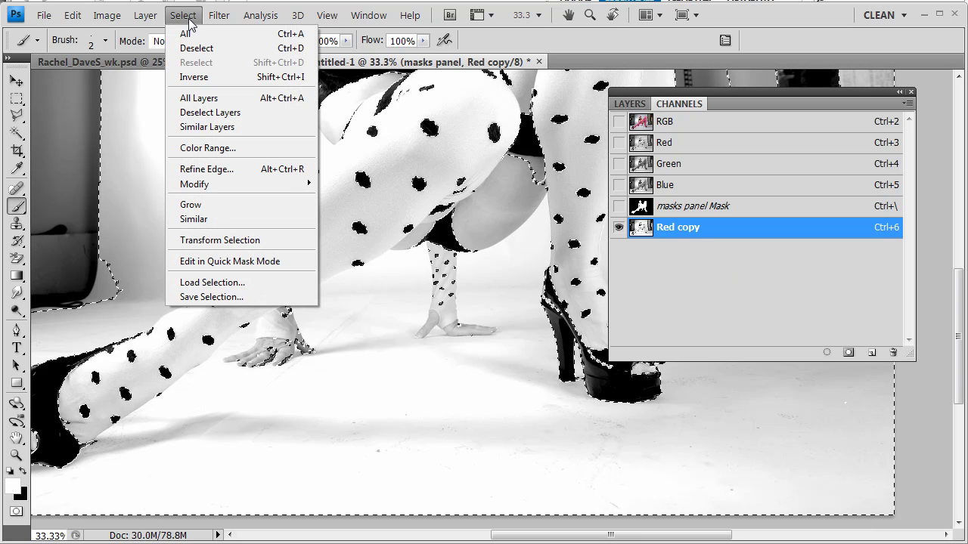
pyautogui.click(208, 78)
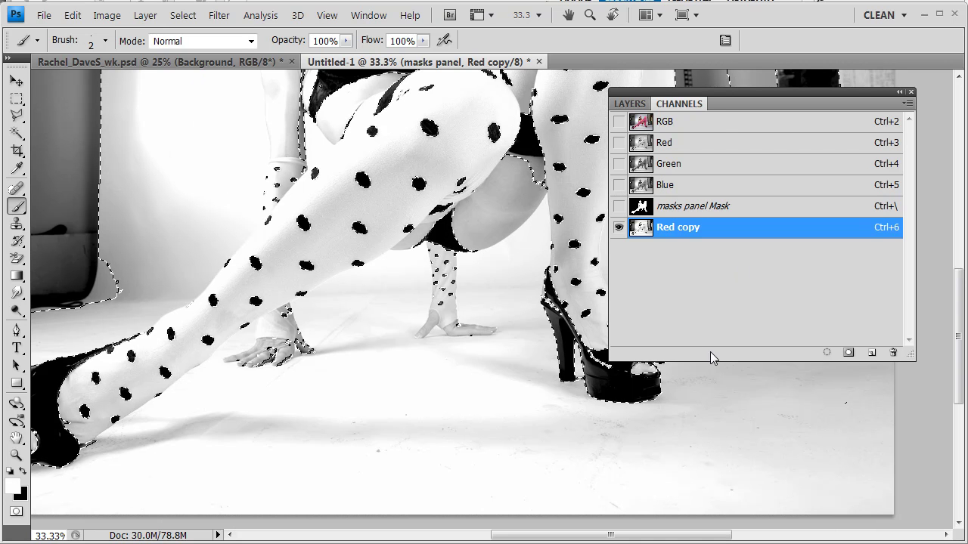
# Step: Create a new layer above Color Fill 1 and fill the inverted selection with black on it
pyautogui.click(629, 104)
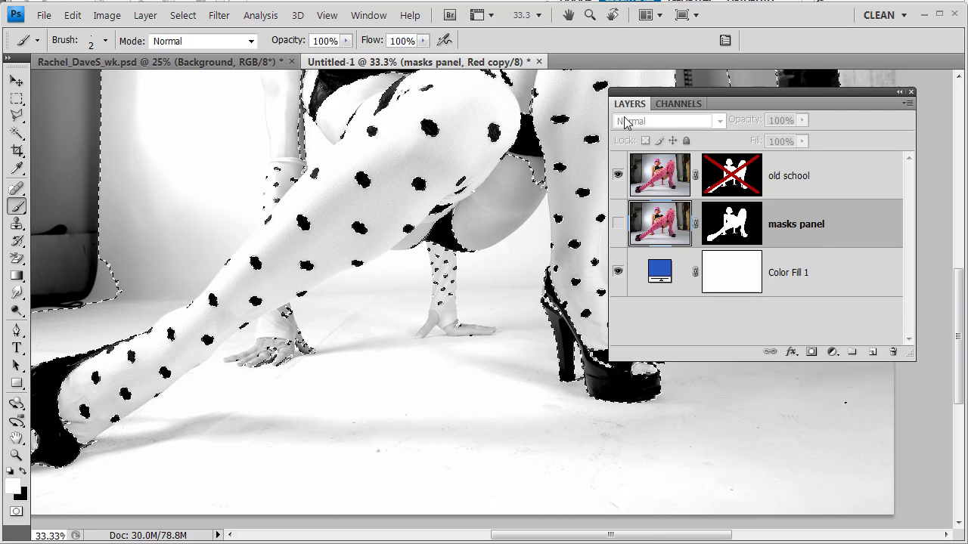
pyautogui.click(797, 276)
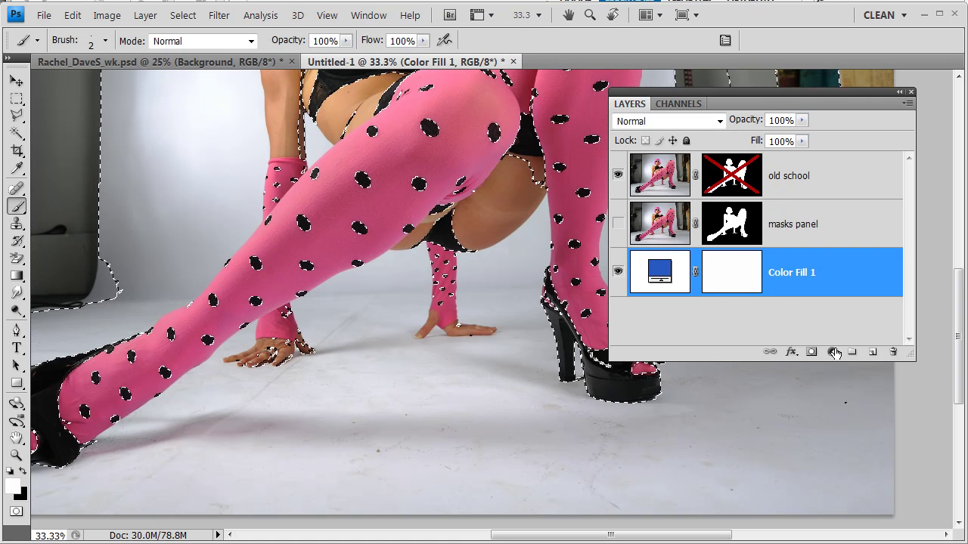
pyautogui.click(872, 352)
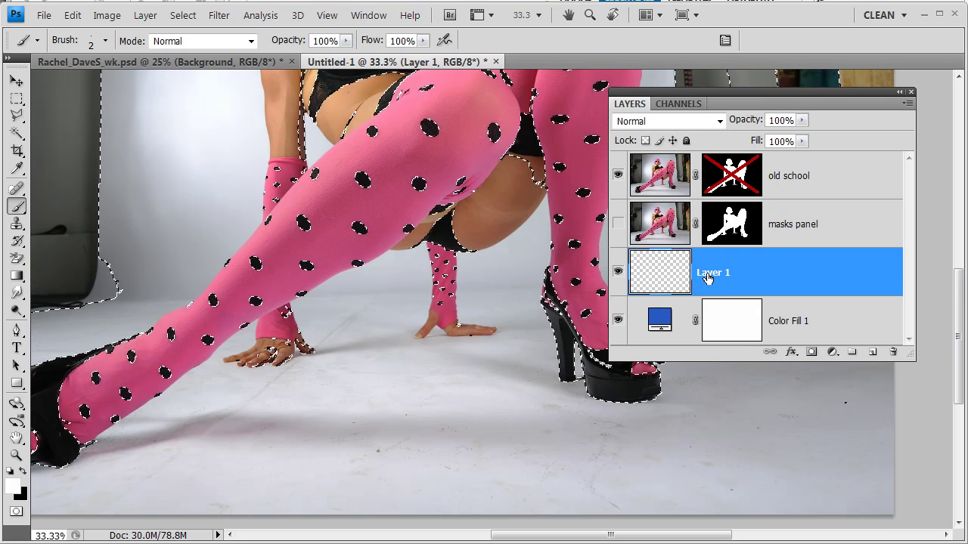
pyautogui.press('x')
pyautogui.hotkey('ctrl', 'alt', 'shift', 'e')
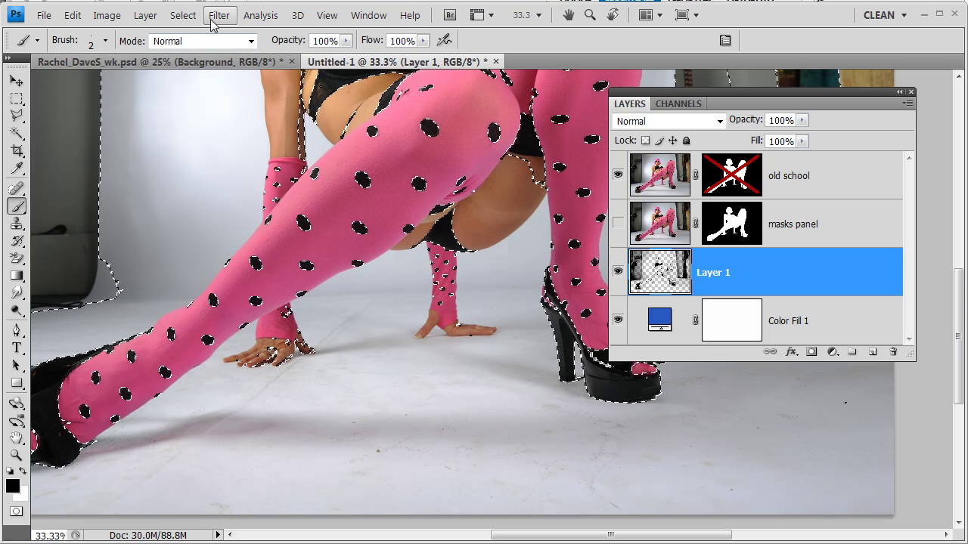
# Step: Deselect everything and display only the black-filled Layer 1 with all other layers hidden
pyautogui.click(183, 16)
pyautogui.click(191, 48)
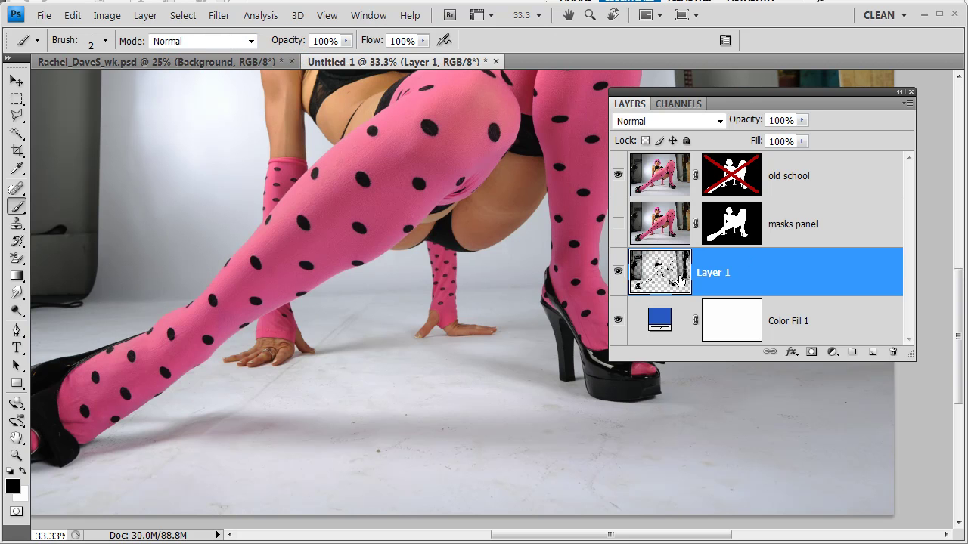
pyautogui.keyDown('alt'); pyautogui.click(618, 274); pyautogui.keyUp('alt')
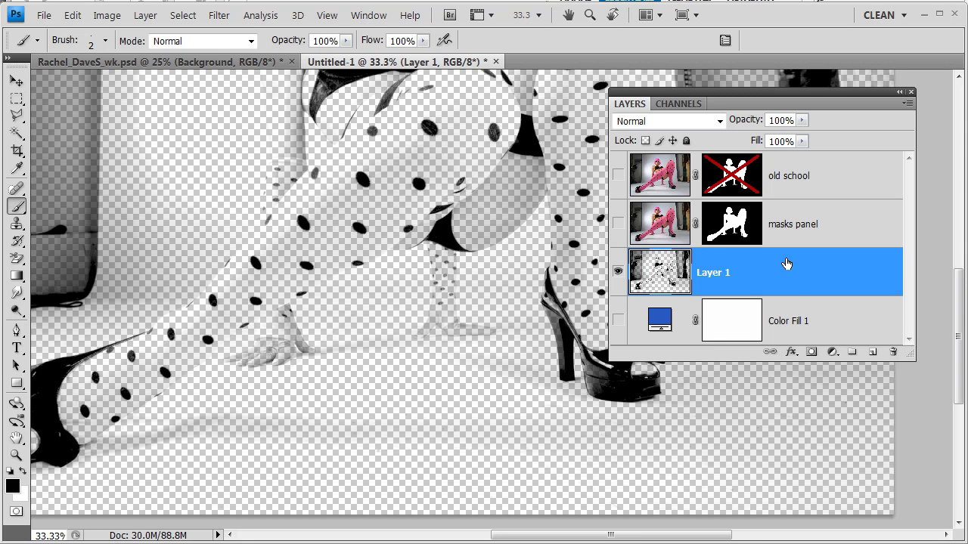
# Step: Show the masks panel and Color Fill 1 layers together with Layer 1, keeping the old school layer hidden
pyautogui.click(618, 223)
pyautogui.click(618, 175)
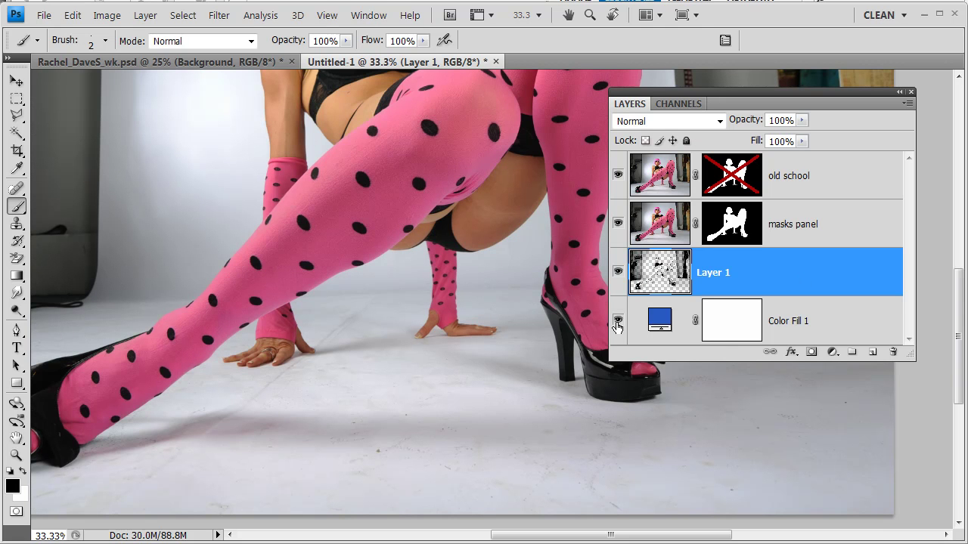
pyautogui.click(618, 176)
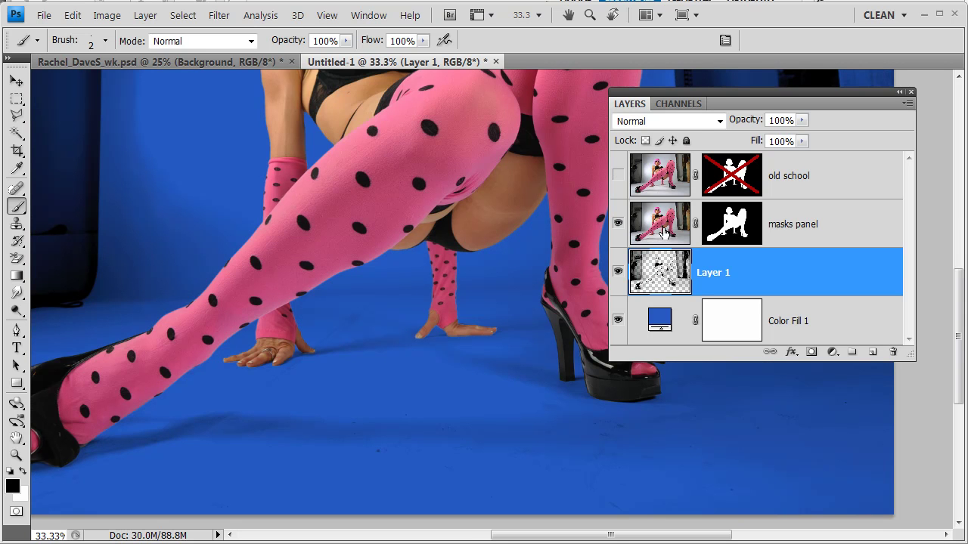
# Step: Rename Layer 1 as Density Shadows
pyautogui.doubleClick(711, 273)
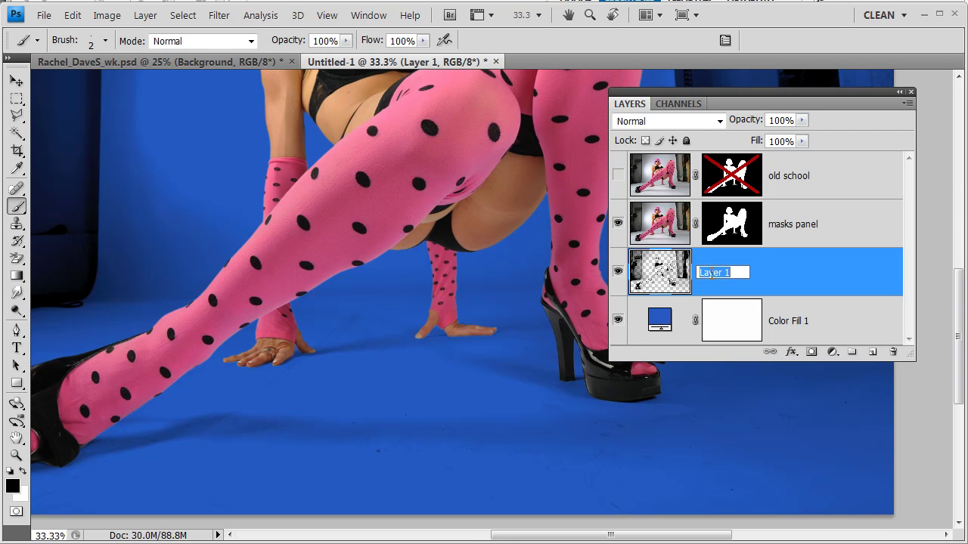
pyautogui.write('Density Shadows')
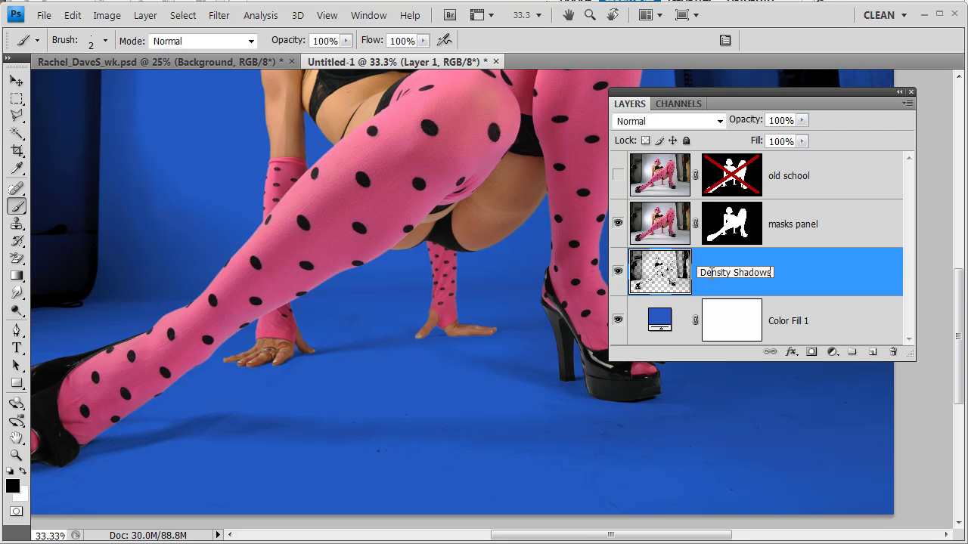
pyautogui.click(791, 274)
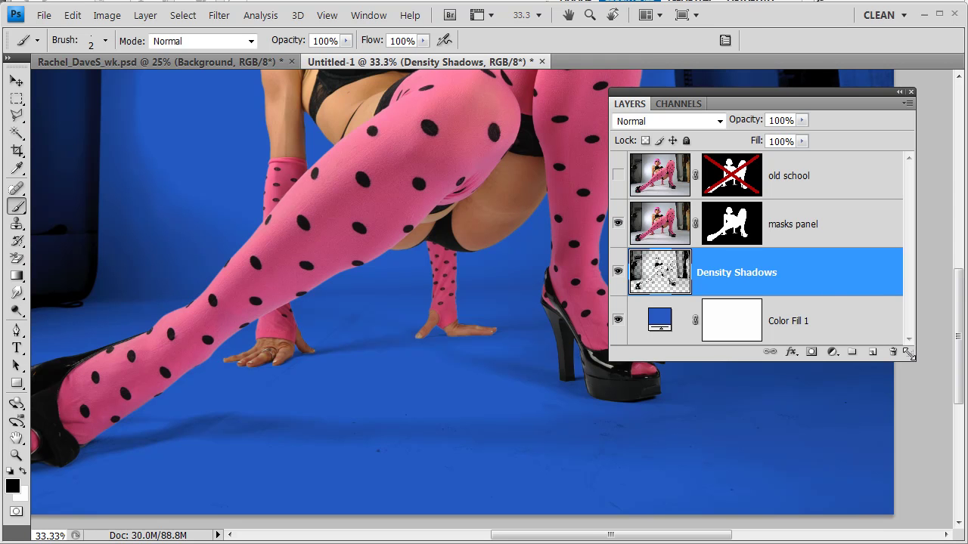
# Step: Compare the whole composite with the Density Shadows layer hidden and shown, and examine the extracted floor shadows and background
pyautogui.moveTo(910, 354); pyautogui.dragTo(930, 381)
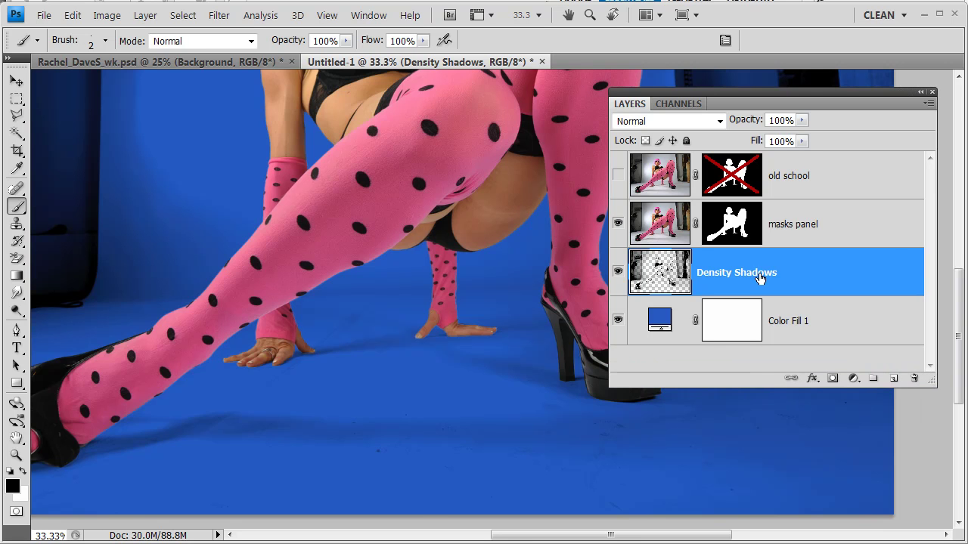
pyautogui.hotkey('ctrl', '-')
pyautogui.hotkey('ctrl', '-')
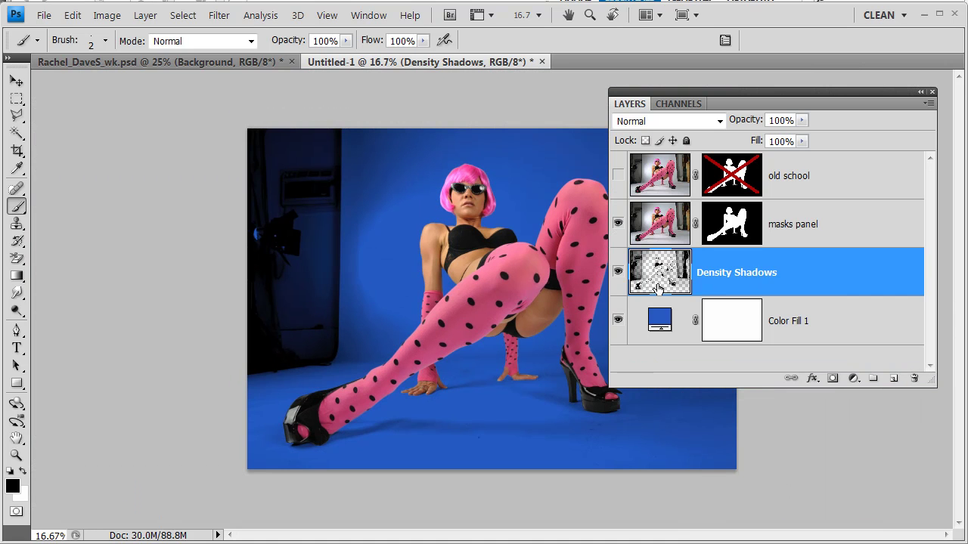
pyautogui.click(618, 277)
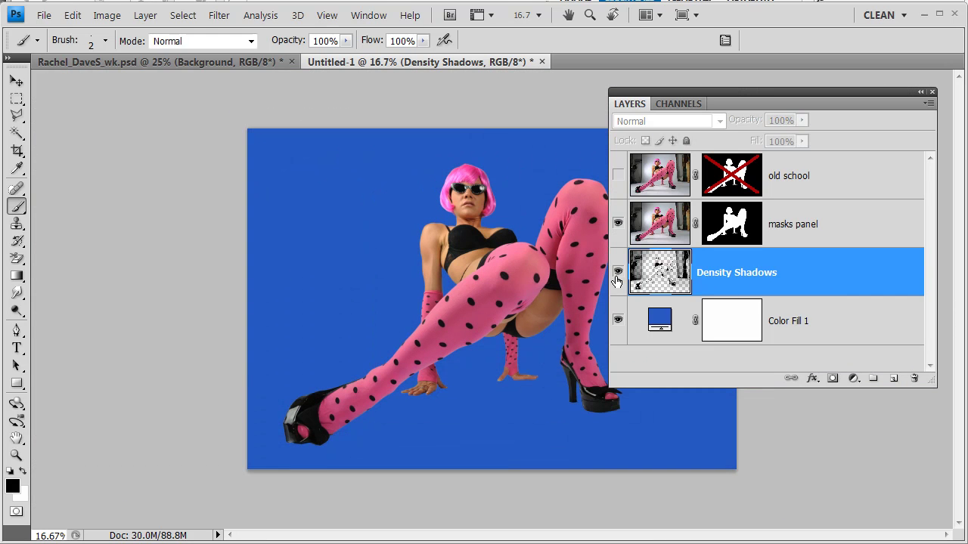
pyautogui.click(617, 273)
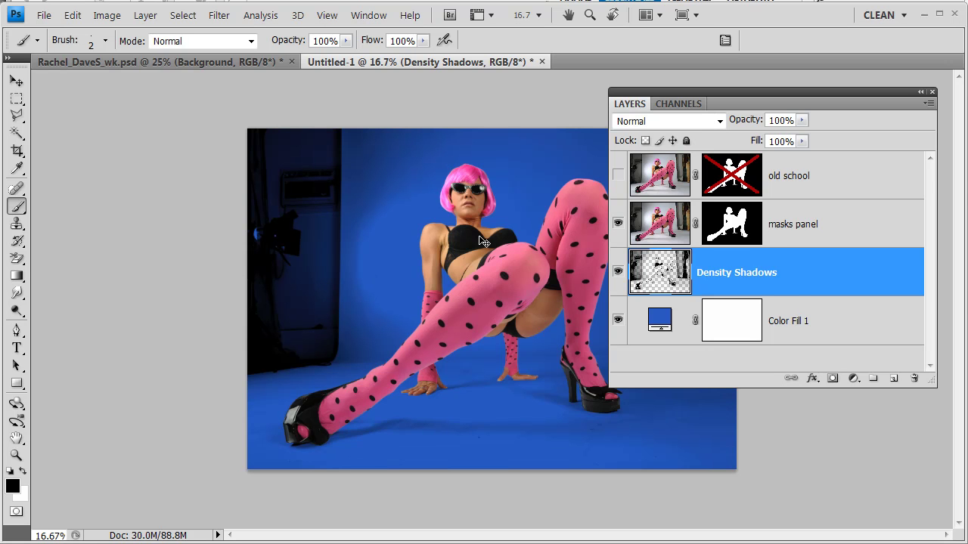
pyautogui.scroll(-1, 478, 239)
pyautogui.scroll(2, 479, 235)
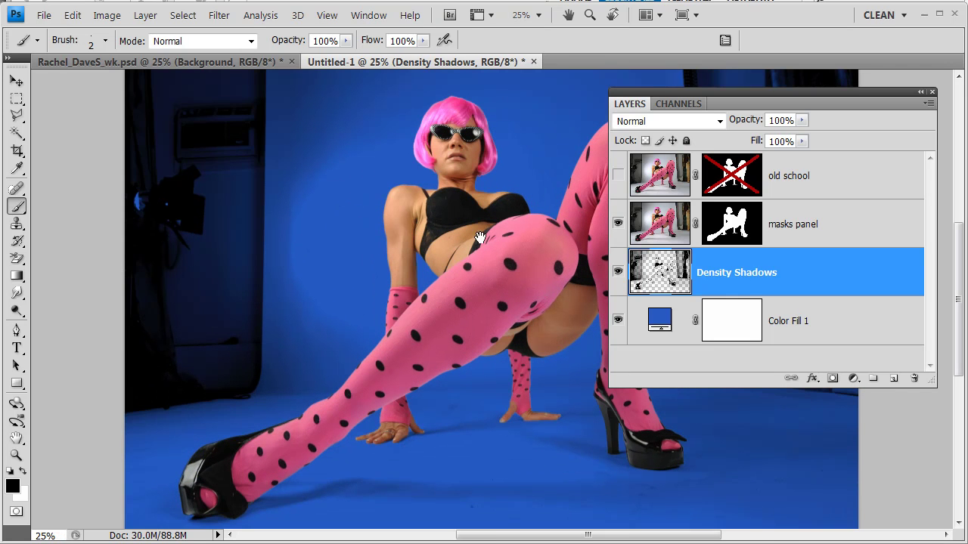
pyautogui.moveTo(479, 235); pyautogui.dragTo(260, 280)
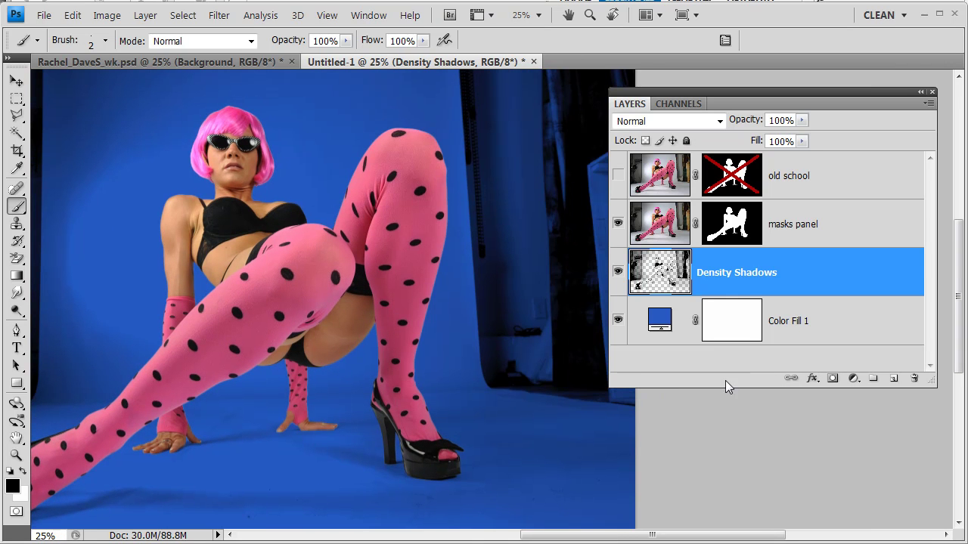
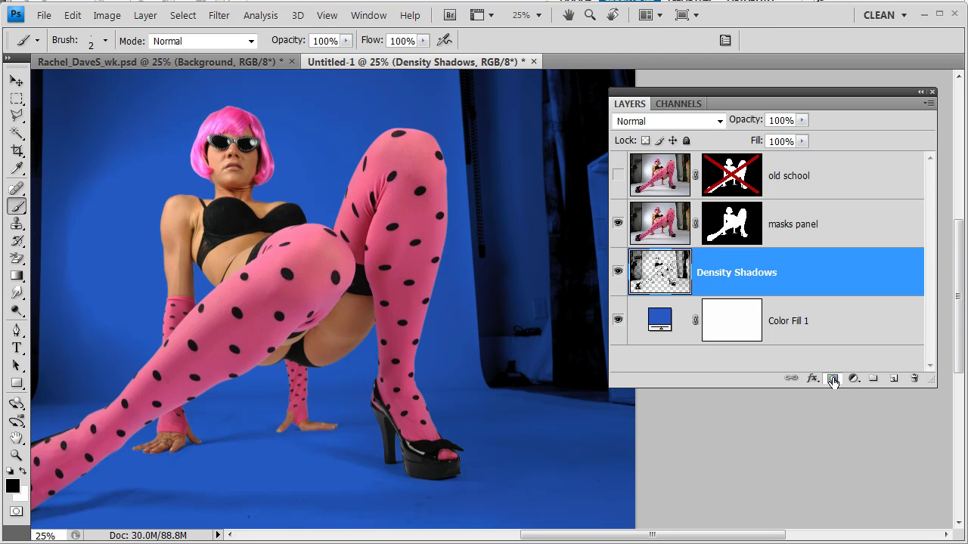
# Step: Add a black layer mask to Density Shadows and choose the Airbrush Soft Round 300 brush
pyautogui.keyDown('alt'); pyautogui.click(833, 380); pyautogui.keyUp('alt')
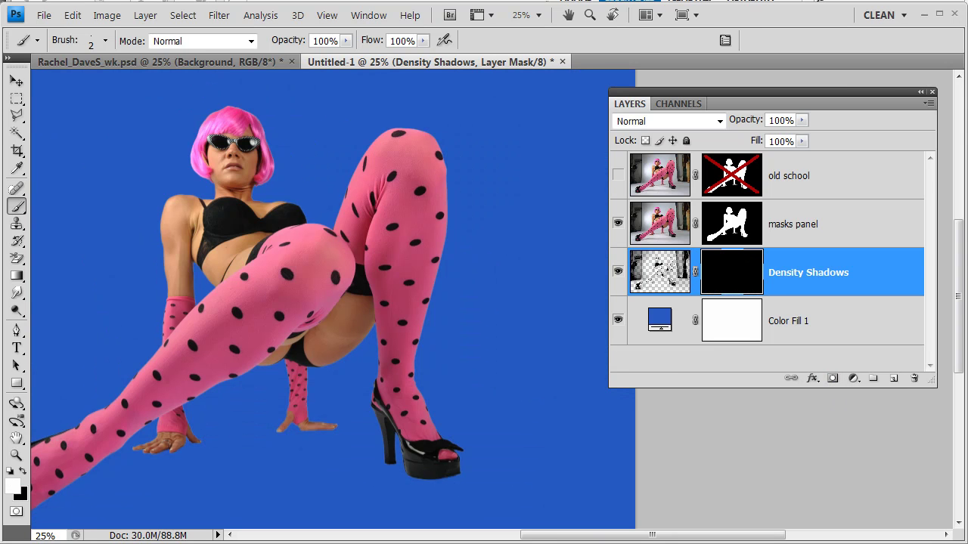
pyautogui.click(107, 44)
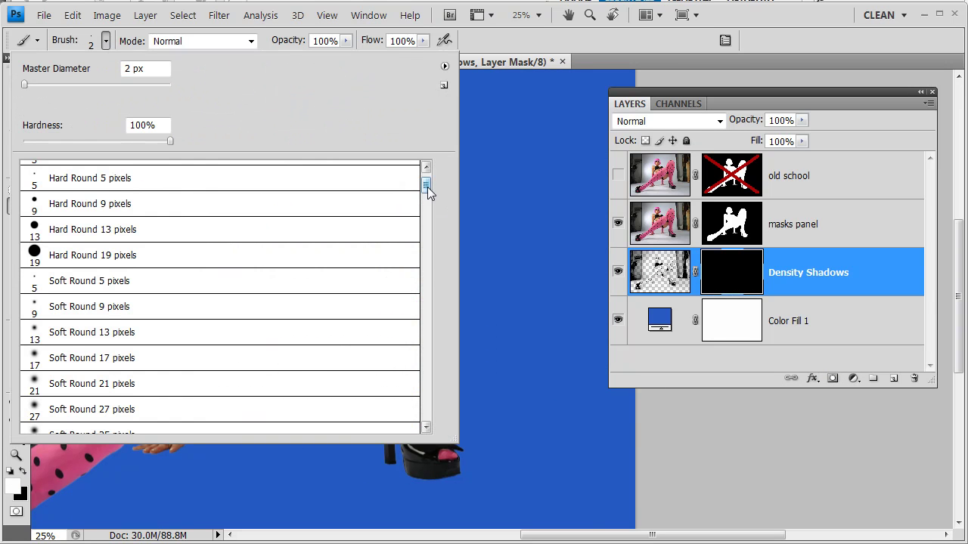
pyautogui.moveTo(427, 187); pyautogui.dragTo(435, 218)
pyautogui.click(147, 325)
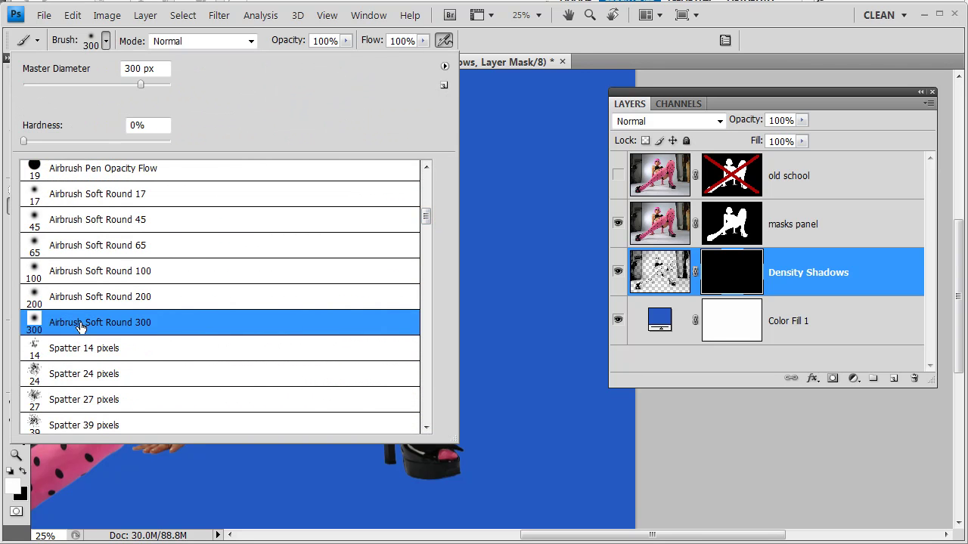
pyautogui.click(574, 50)
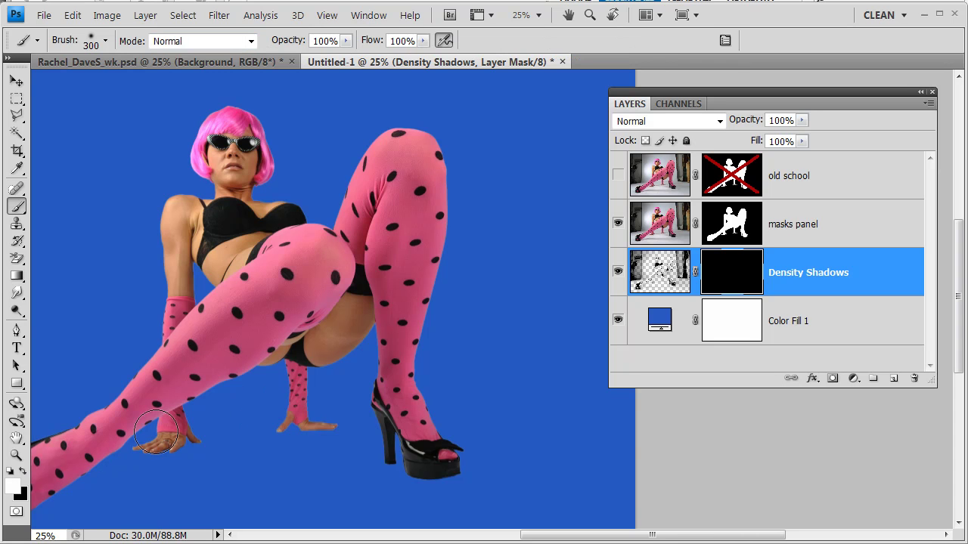
# Step: Enlarge the brush to 900 px and paint white on the Density Shadows mask across the floor around the feet and hands
pyautogui.moveTo(195, 388)
pyautogui.mouseDown()
pyautogui.moveTo(259, 328)
pyautogui.moveTo(272, 286)
pyautogui.mouseUp()
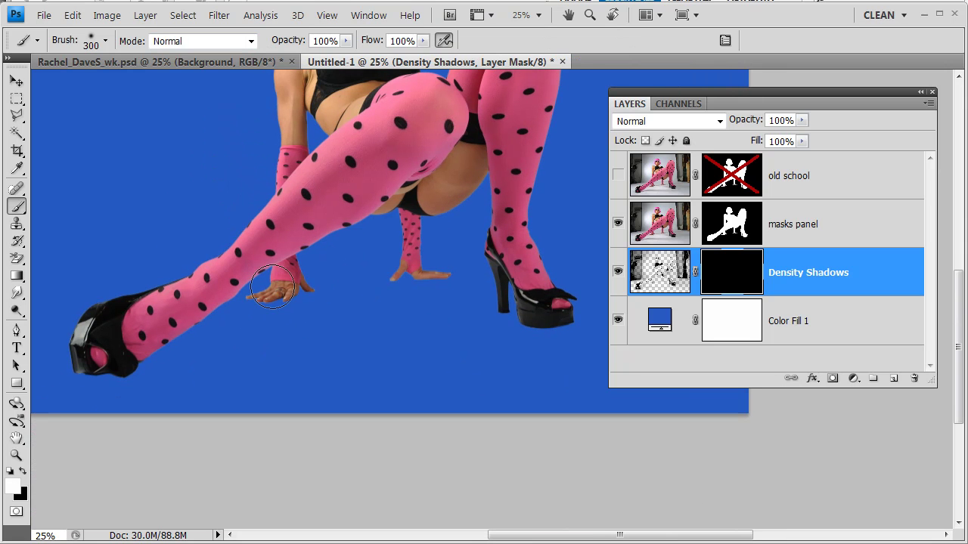
pyautogui.press(']')
pyautogui.press(']')
pyautogui.press(']')
pyautogui.press(']')
pyautogui.press(']')
pyautogui.press(']')
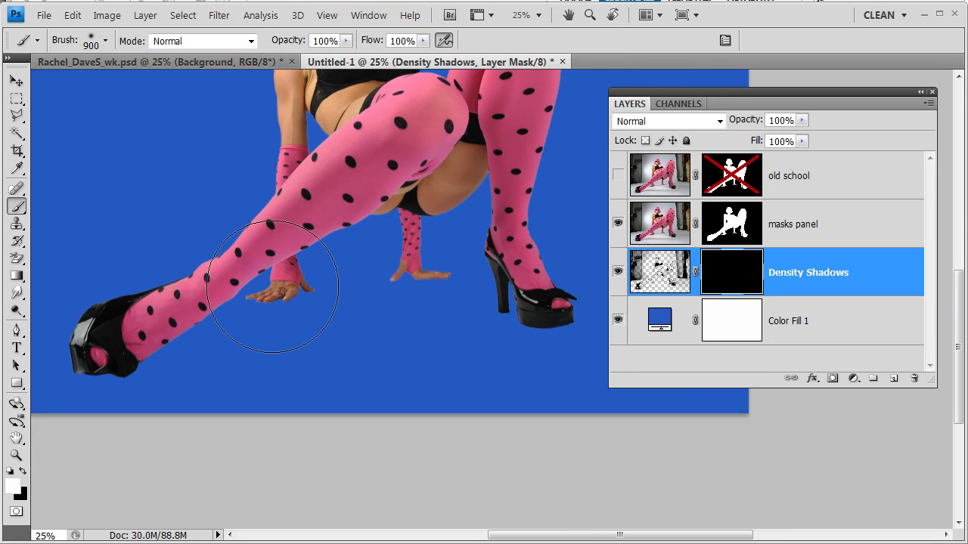
pyautogui.moveTo(735, 92); pyautogui.dragTo(961, 121)
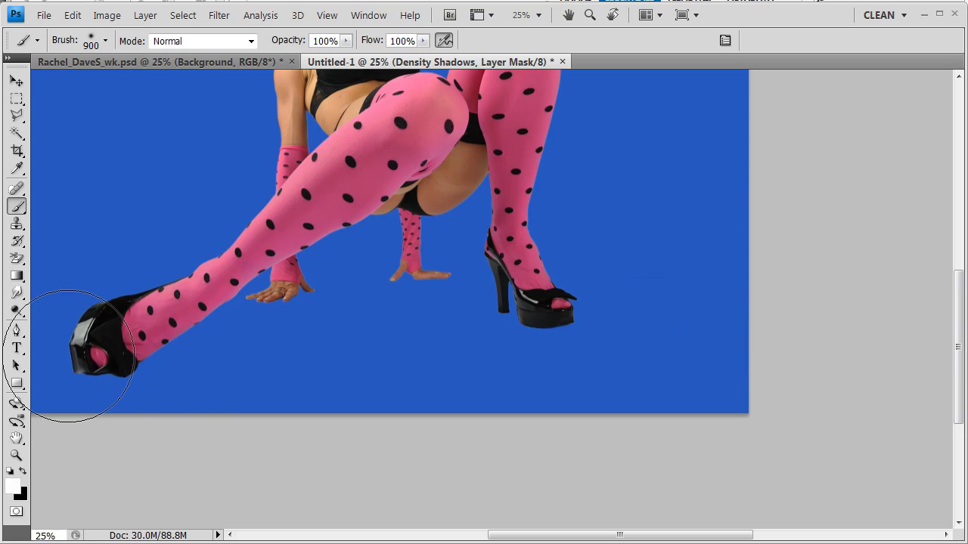
pyautogui.moveTo(65, 400)
pyautogui.mouseDown()
pyautogui.moveTo(69, 356)
pyautogui.moveTo(190, 373)
pyautogui.moveTo(822, 358)
pyautogui.mouseUp()
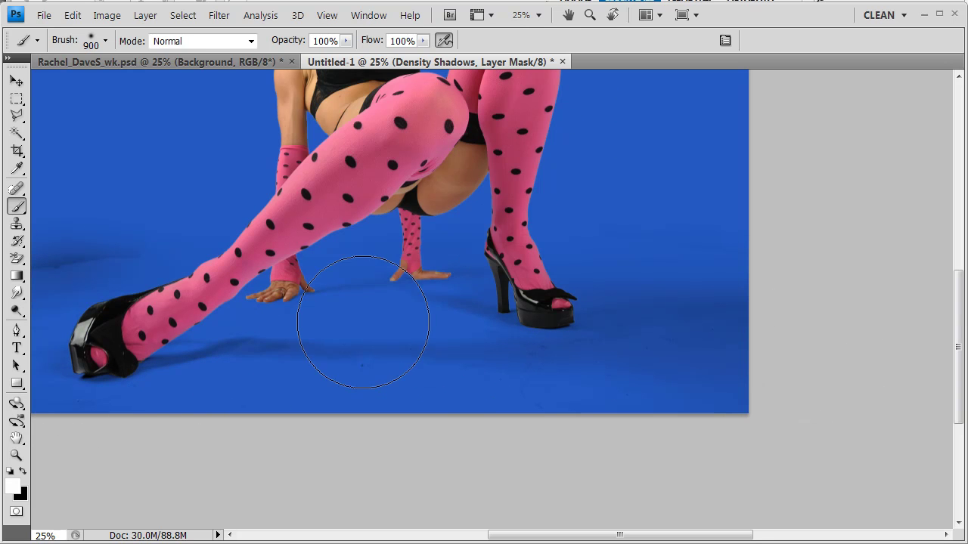
pyautogui.moveTo(303, 342); pyautogui.dragTo(32, 406)
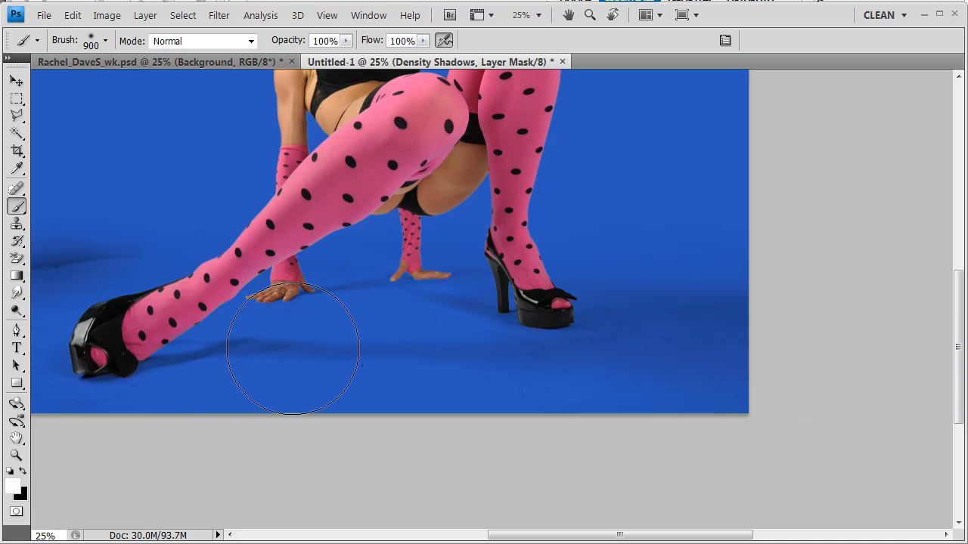
# Step: Paint black on the Density Shadows mask over the unwanted background shadows and along the image's lower edge
pyautogui.press('x')
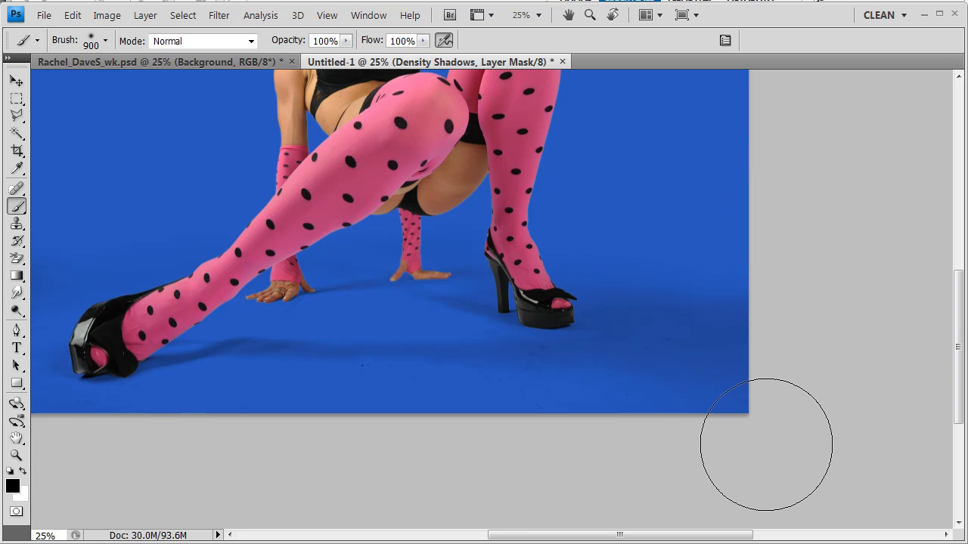
pyautogui.hotkey('ctrl', '-')
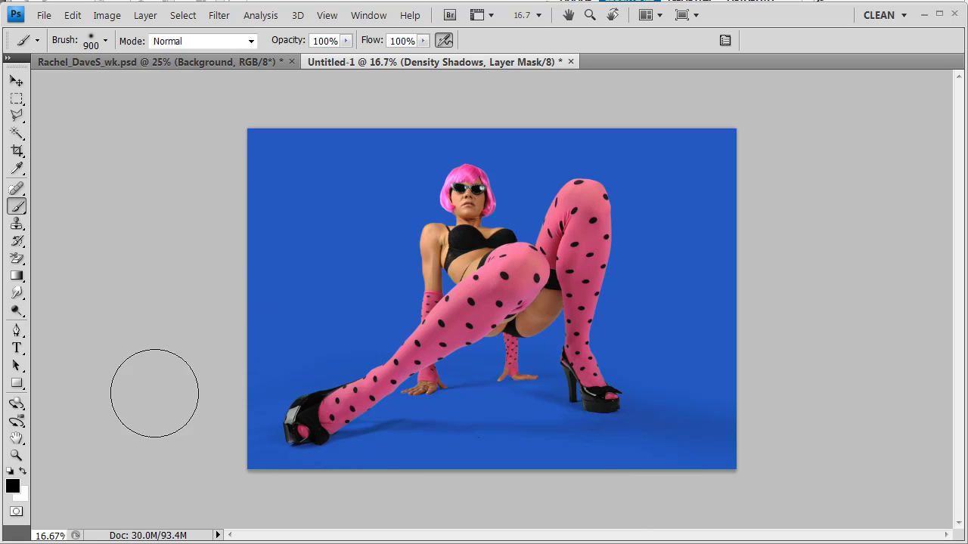
pyautogui.moveTo(303, 486)
pyautogui.mouseDown()
pyautogui.moveTo(277, 493)
pyautogui.moveTo(593, 482)
pyautogui.mouseUp()
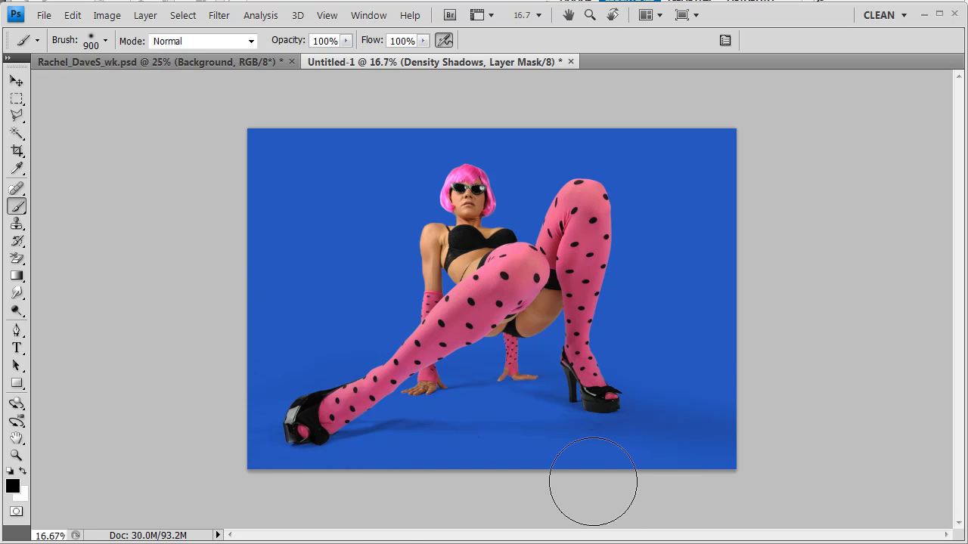
pyautogui.press('F7')
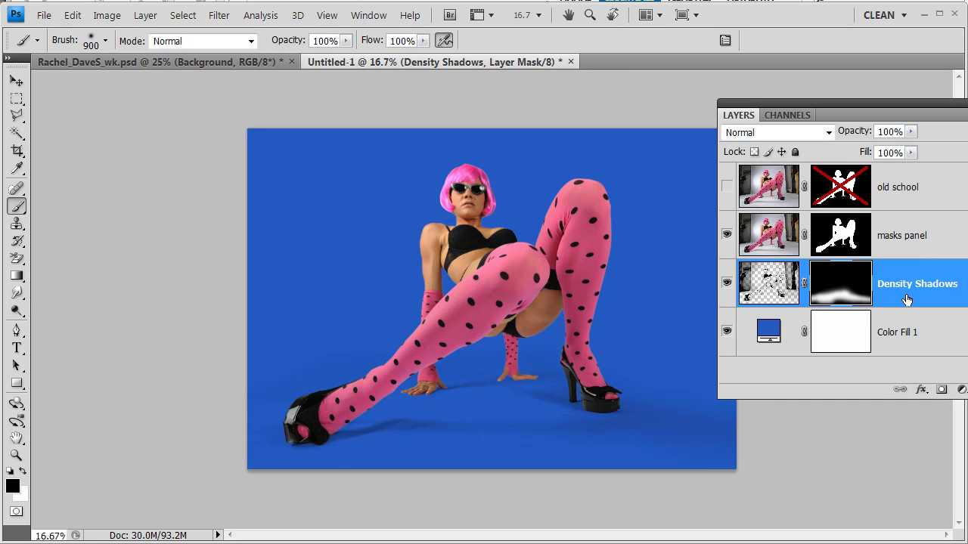
# Step: Add a Gradient fill layer directly above Color Fill 1
pyautogui.click(882, 341)
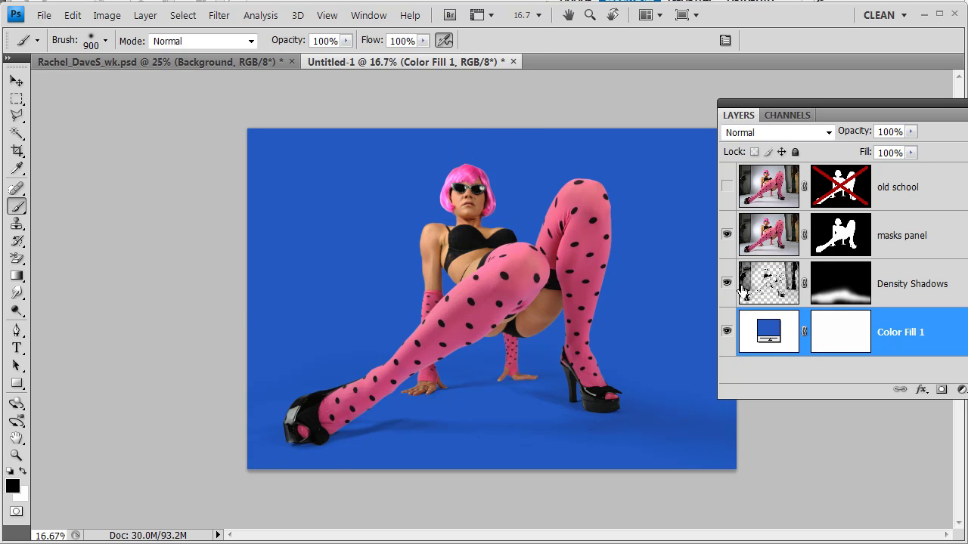
pyautogui.keyDown('ctrl'); pyautogui.click(524, 199); pyautogui.keyUp('ctrl')
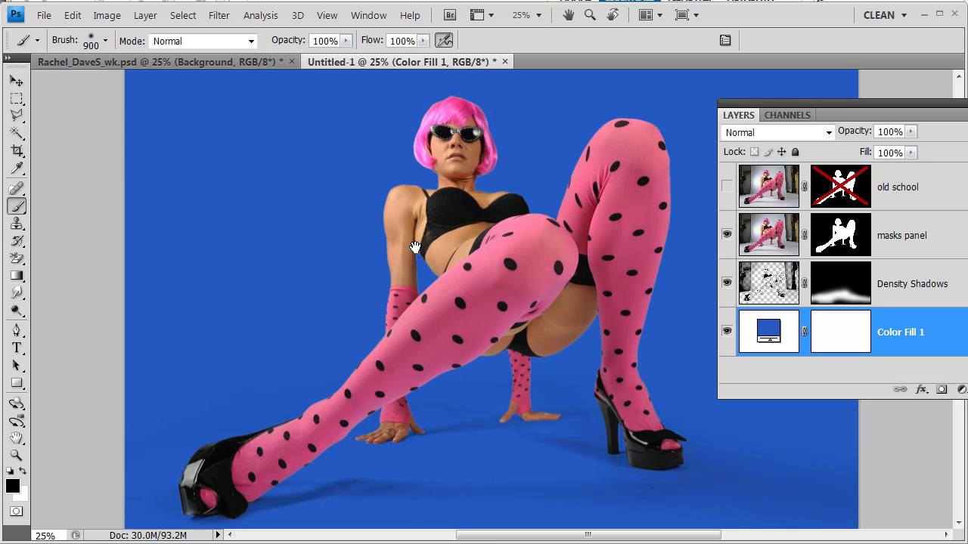
pyautogui.moveTo(397, 270); pyautogui.dragTo(217, 252)
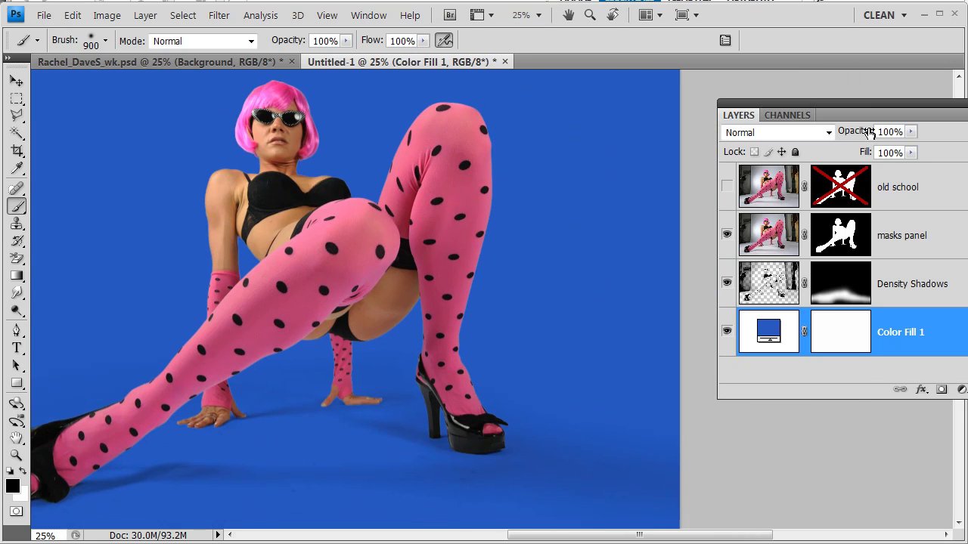
pyautogui.moveTo(860, 107); pyautogui.dragTo(728, 90)
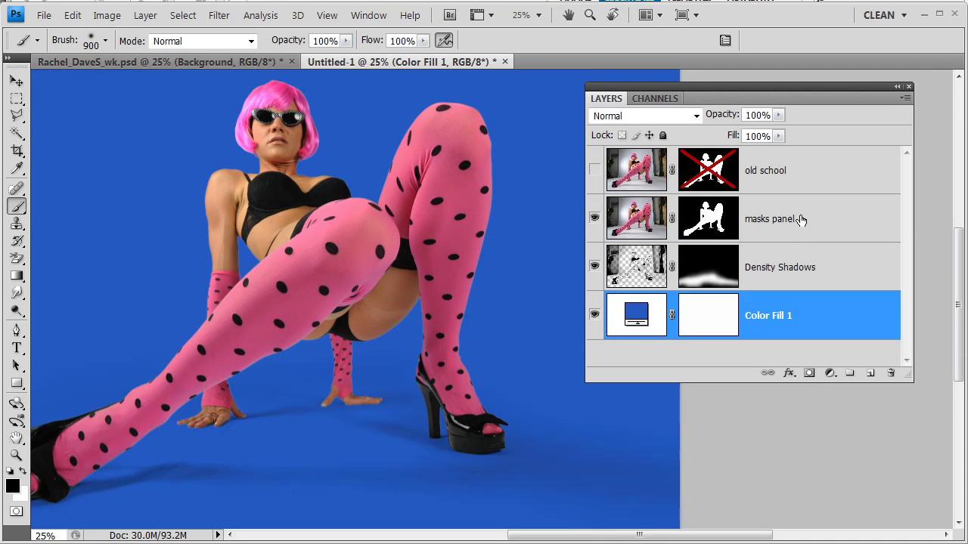
pyautogui.click(830, 373)
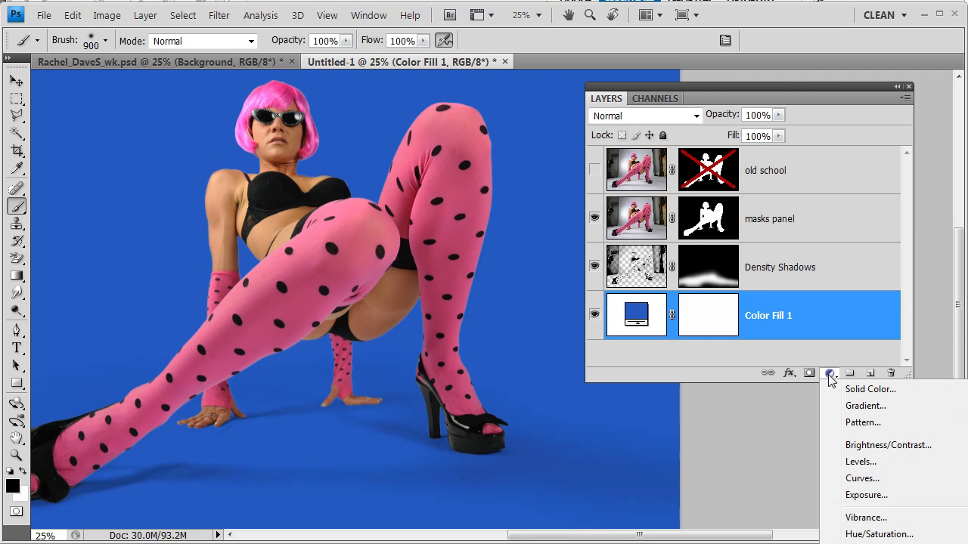
pyautogui.click(875, 406)
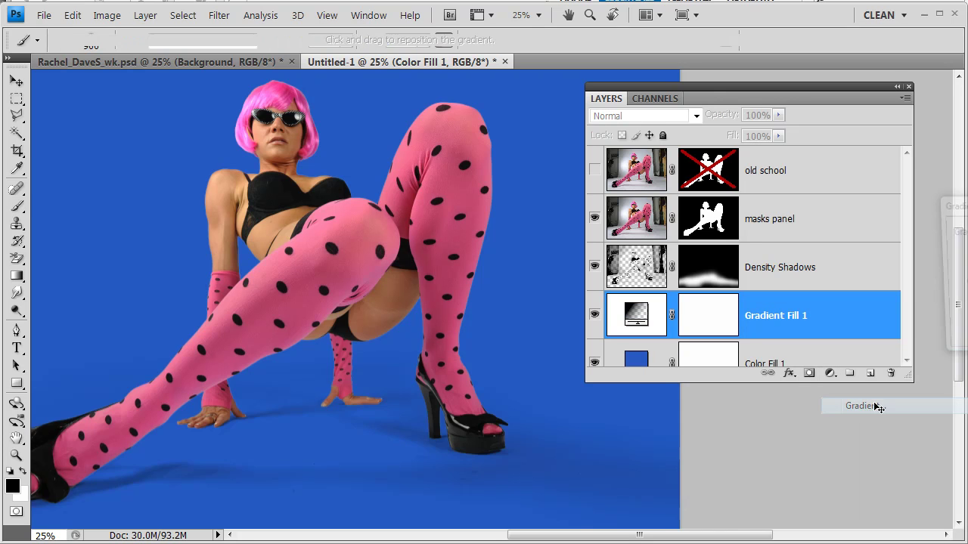
pyautogui.moveTo(966, 209); pyautogui.dragTo(614, 112)
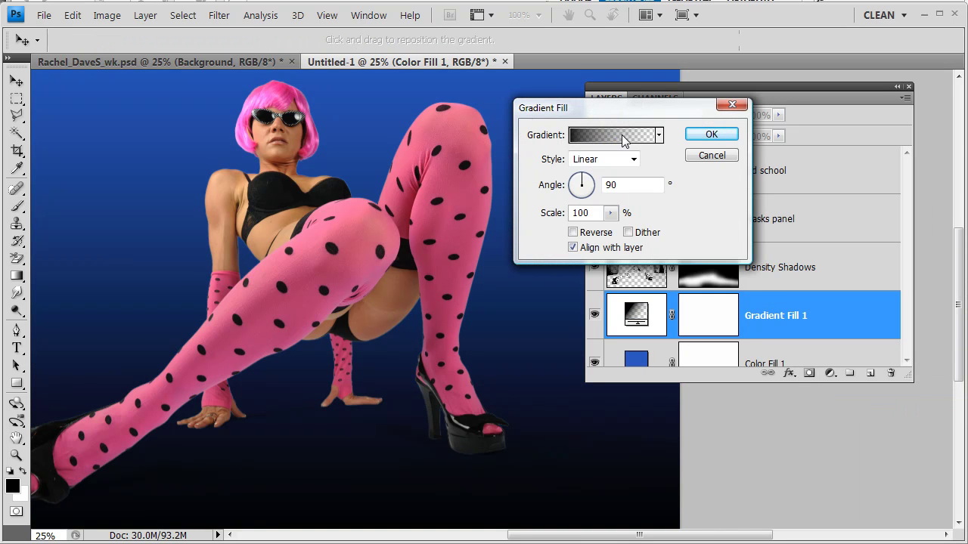
# Step: Apply the Foreground to Transparent preset to the gradient fill after trying Foreground to Background
pyautogui.click(624, 136)
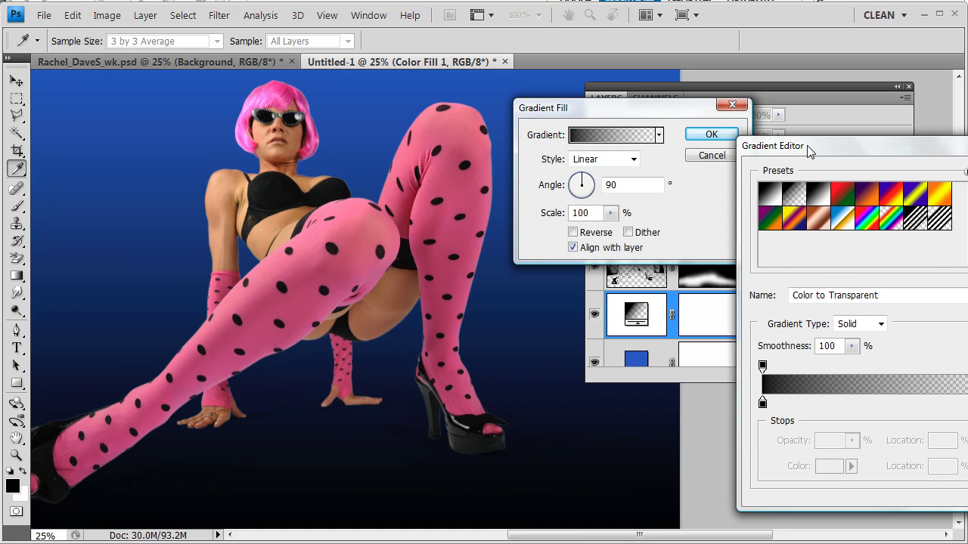
pyautogui.moveTo(807, 147); pyautogui.dragTo(654, 133)
pyautogui.click(615, 180)
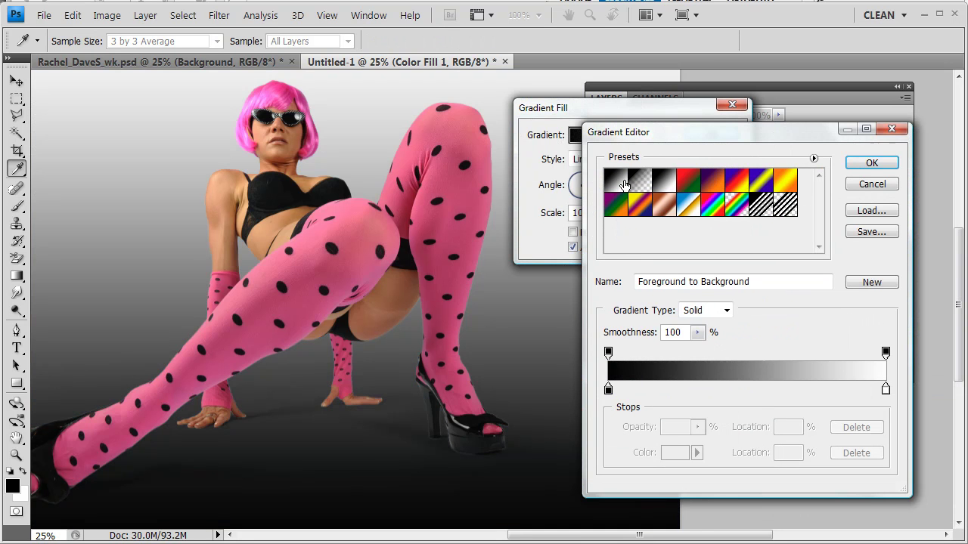
pyautogui.moveTo(731, 138); pyautogui.dragTo(774, 135)
pyautogui.click(685, 178)
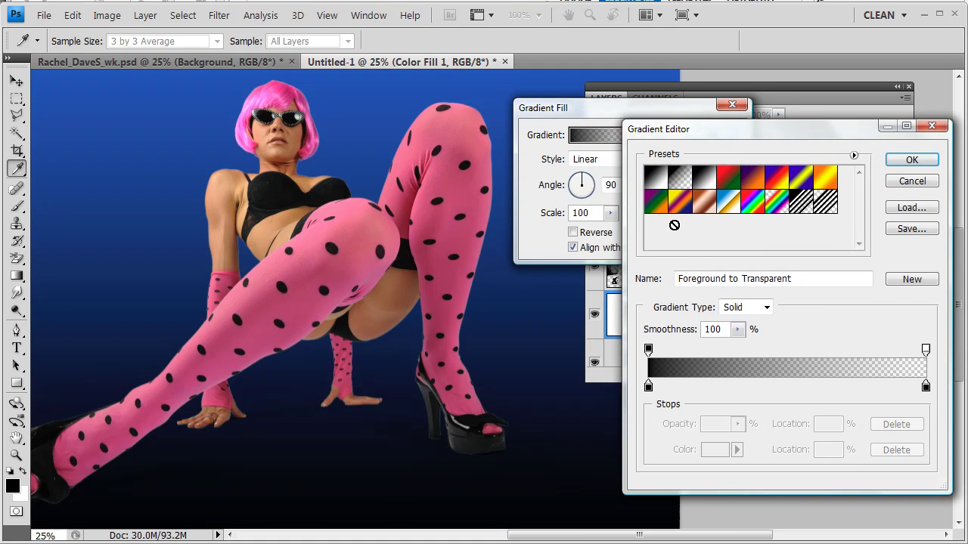
# Step: Set the color stop at the gradient's opaque end, location 0%, to white (ffffff) and accept the edited gradient
pyautogui.click(648, 387)
pyautogui.doubleClick(648, 387)
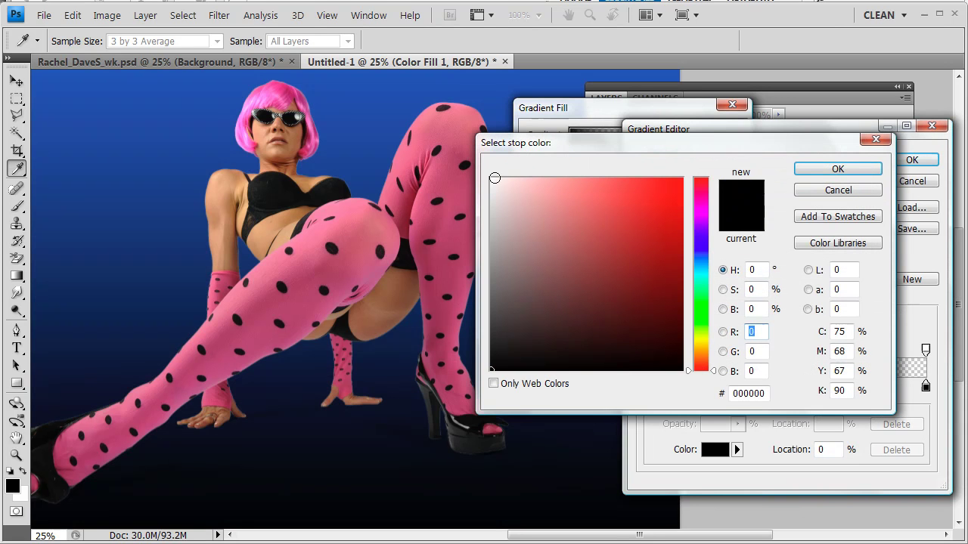
pyautogui.click(492, 180)
pyautogui.click(856, 168)
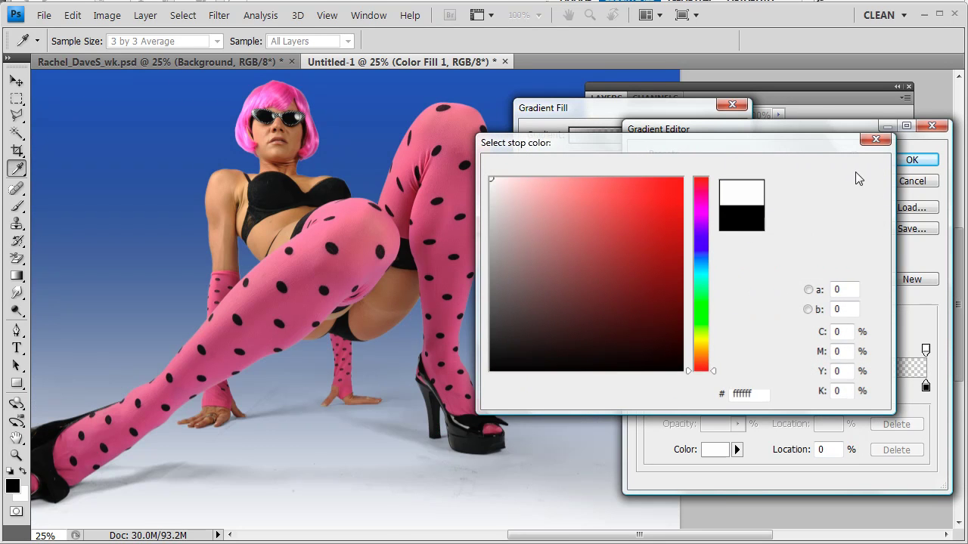
pyautogui.moveTo(714, 124); pyautogui.dragTo(894, 118)
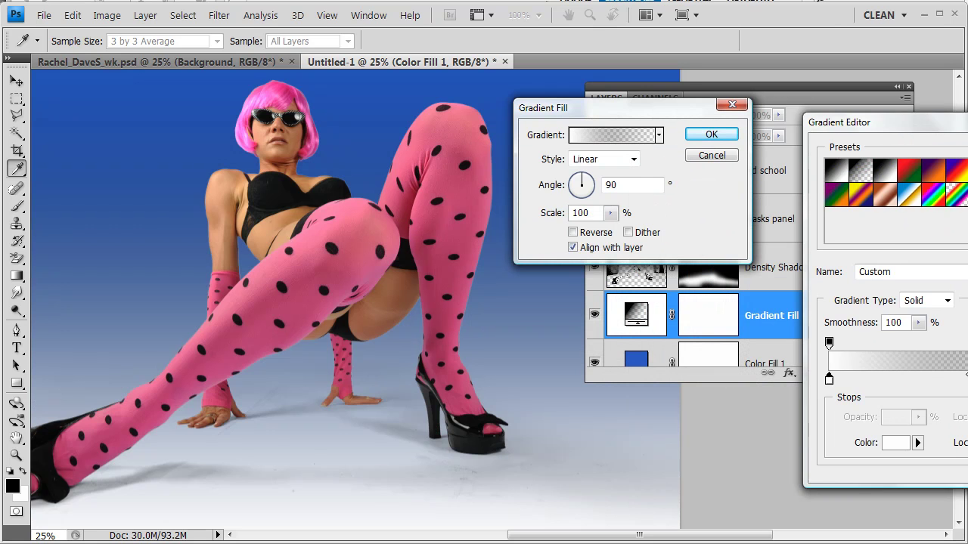
# Step: Try the linear gradient reversed, switch Reverse back off, and uncover the whole image for previewing
pyautogui.click(572, 232)
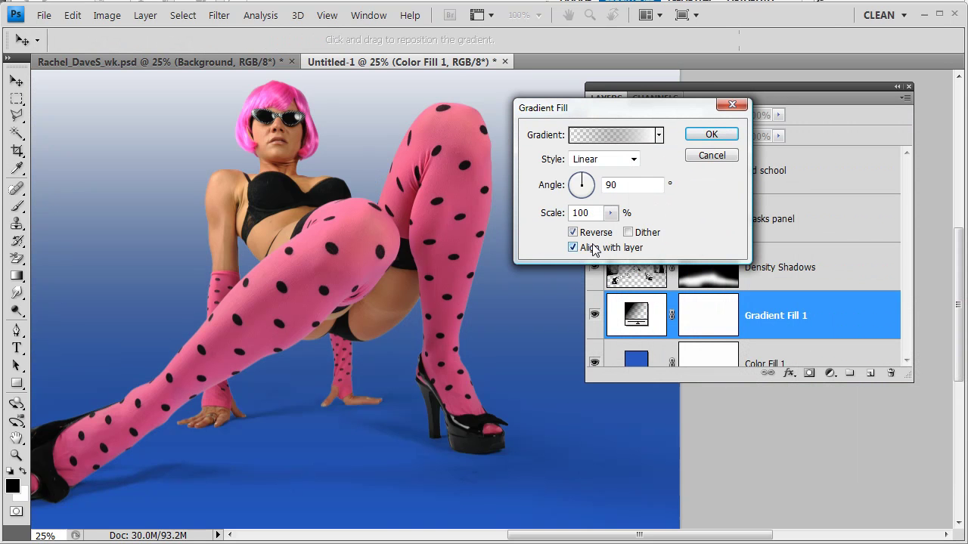
pyautogui.hotkey('ctrl', '-')
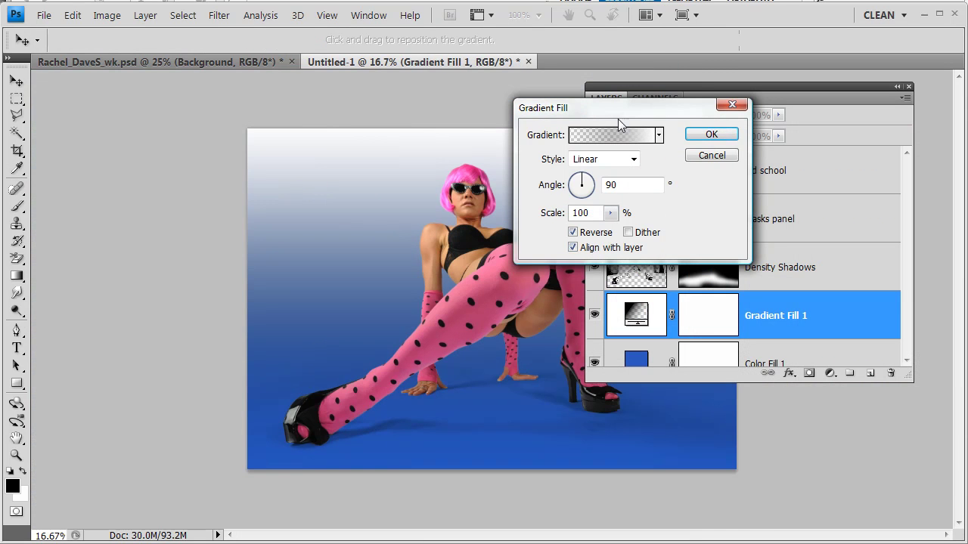
pyautogui.moveTo(613, 110); pyautogui.dragTo(807, 123)
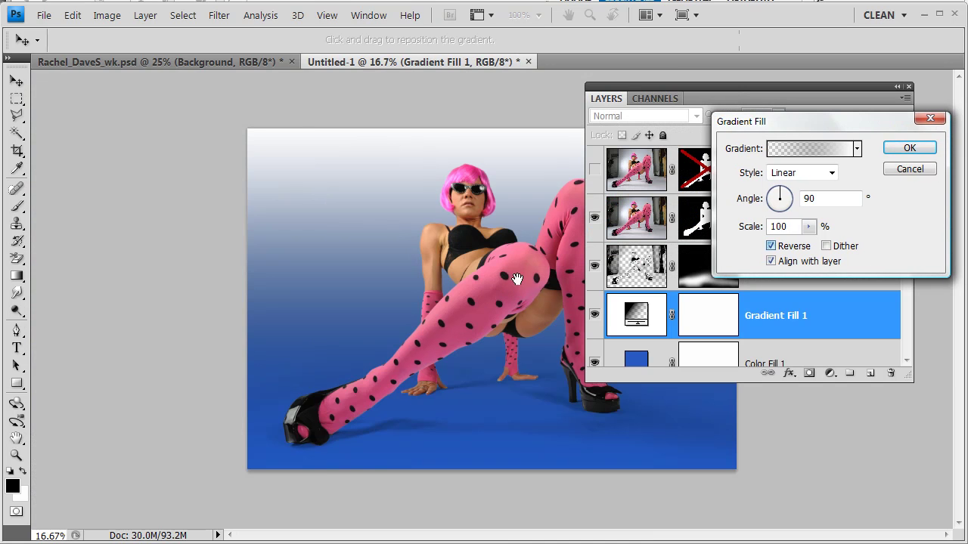
pyautogui.click(770, 246)
pyautogui.moveTo(703, 89); pyautogui.dragTo(897, 298)
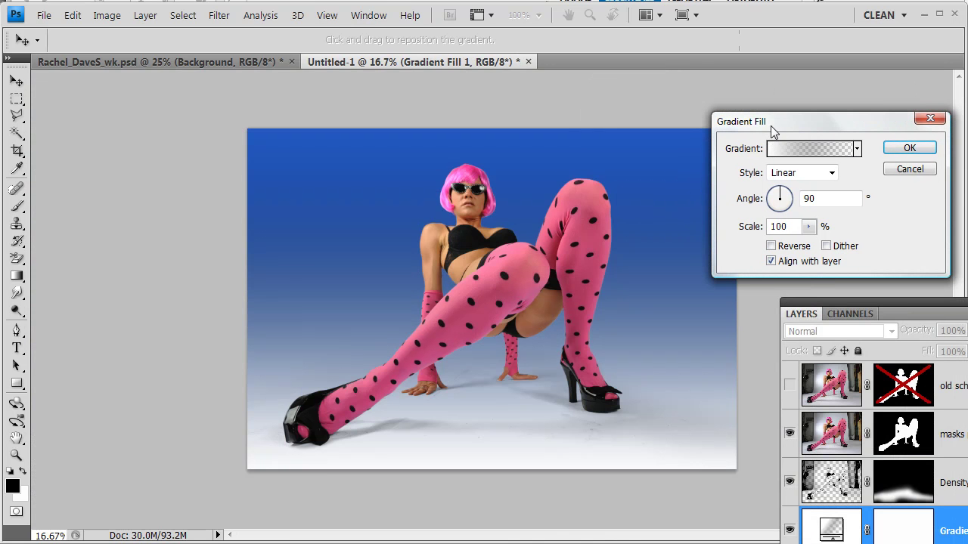
pyautogui.moveTo(773, 132); pyautogui.dragTo(772, 108)
# Step: Set the gradient fill's style to Radial after trying Reflected, and preview it briefly with Reverse on
pyautogui.click(831, 149)
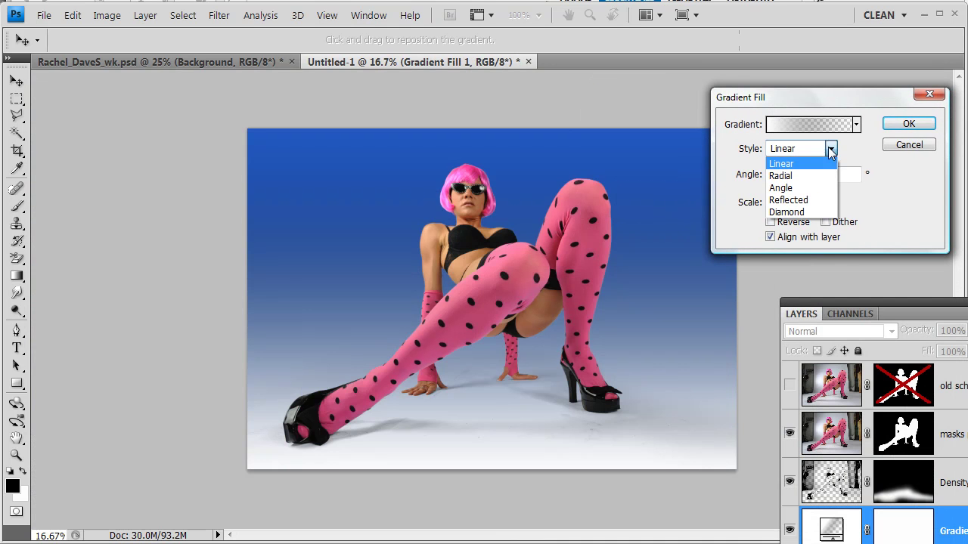
pyautogui.click(788, 200)
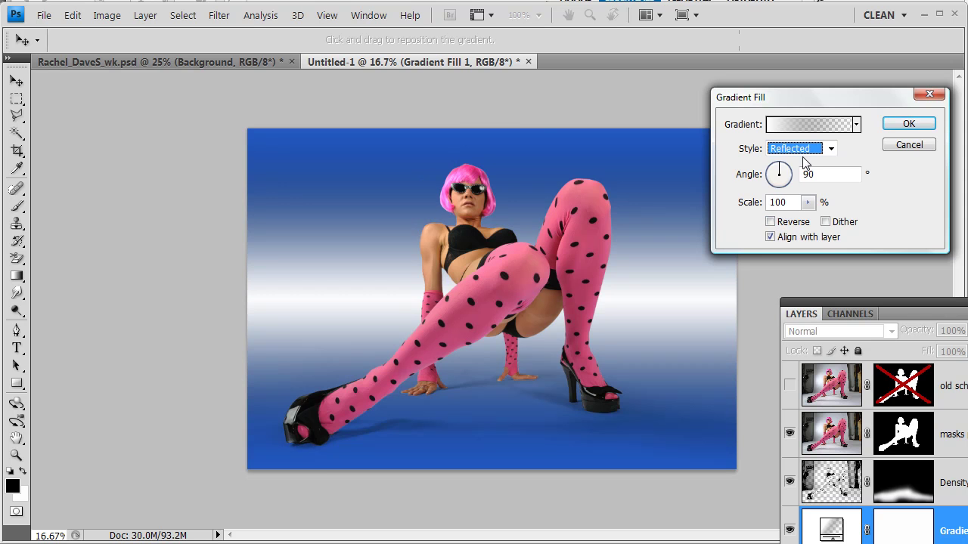
pyautogui.click(806, 163)
pyautogui.click(798, 177)
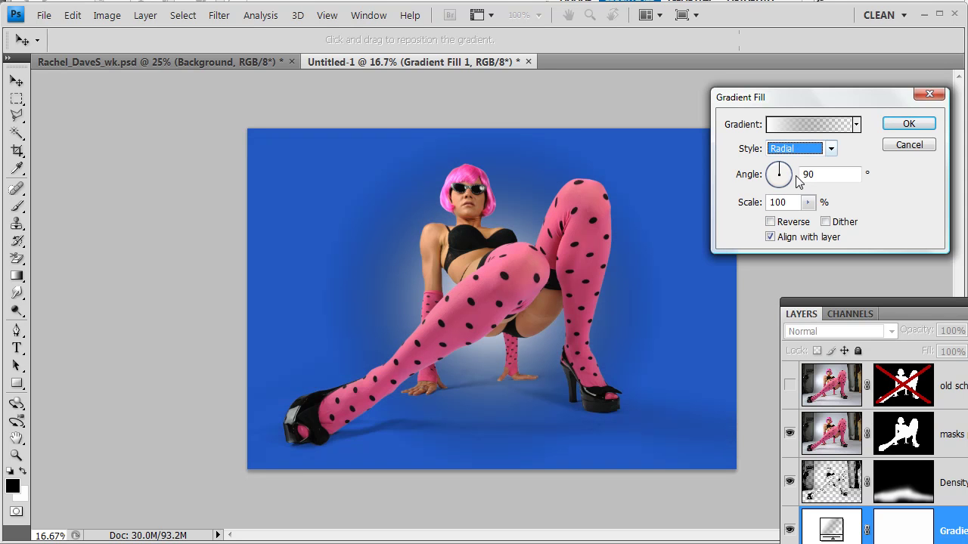
pyautogui.click(770, 221)
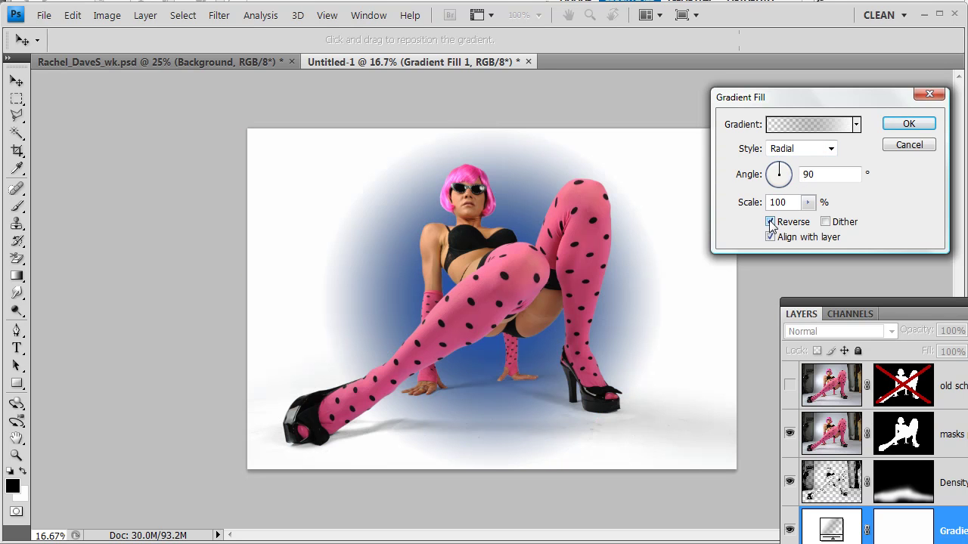
pyautogui.click(771, 222)
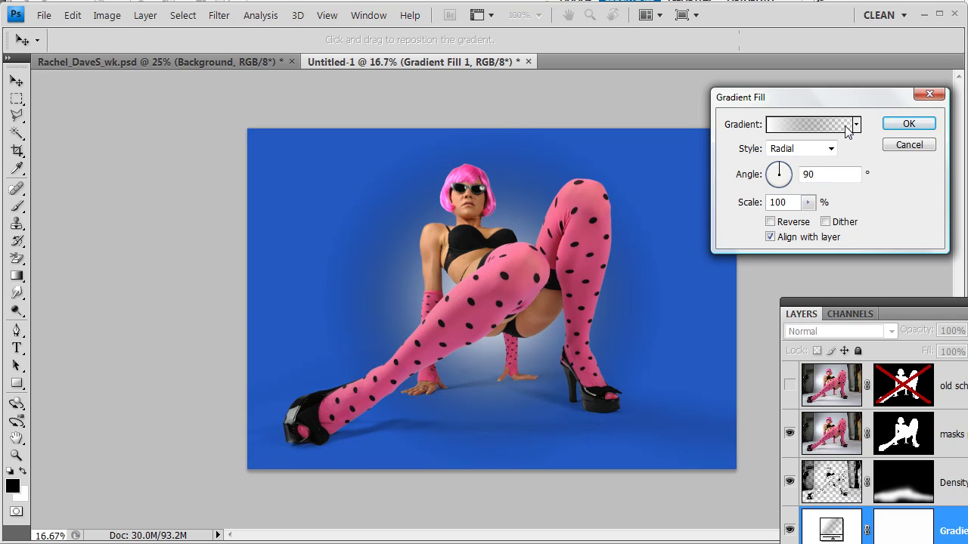
# Step: Examine the color and opacity stops at both ends of the custom gradient
pyautogui.click(801, 130)
pyautogui.moveTo(870, 123); pyautogui.dragTo(685, 81)
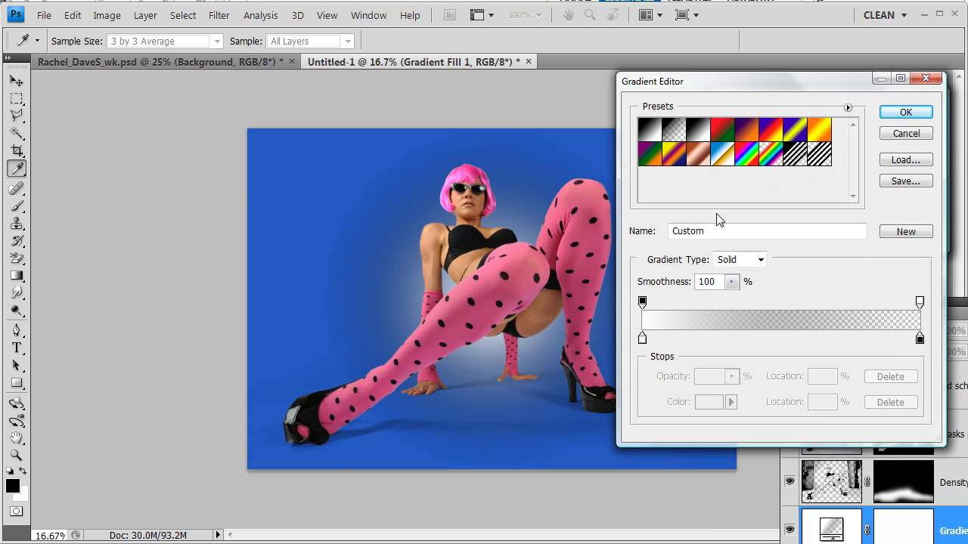
pyautogui.click(920, 340)
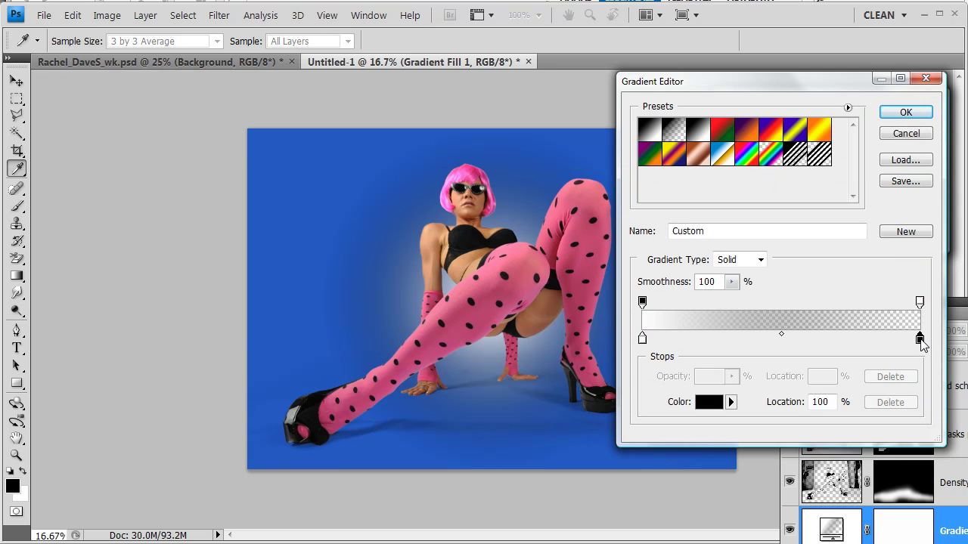
pyautogui.click(920, 342)
pyautogui.click(643, 340)
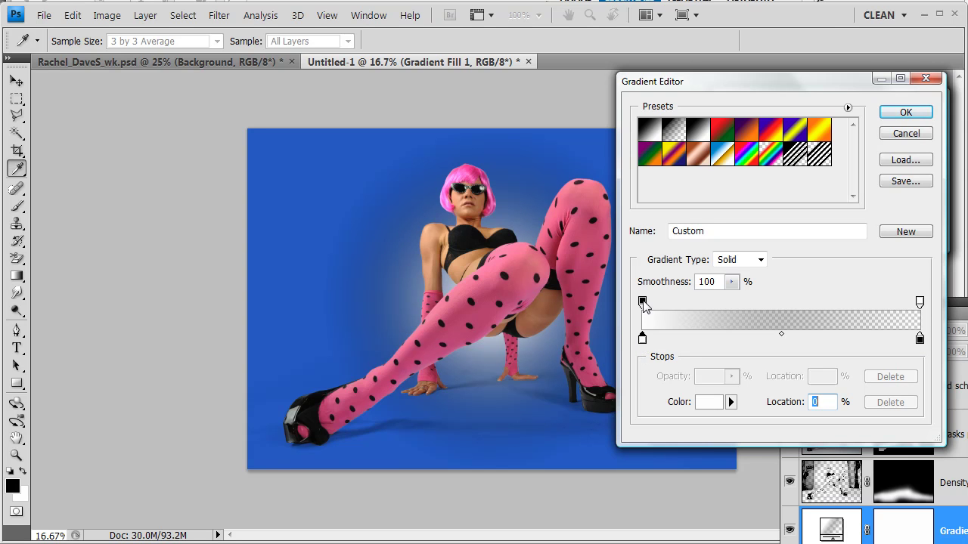
pyautogui.click(642, 303)
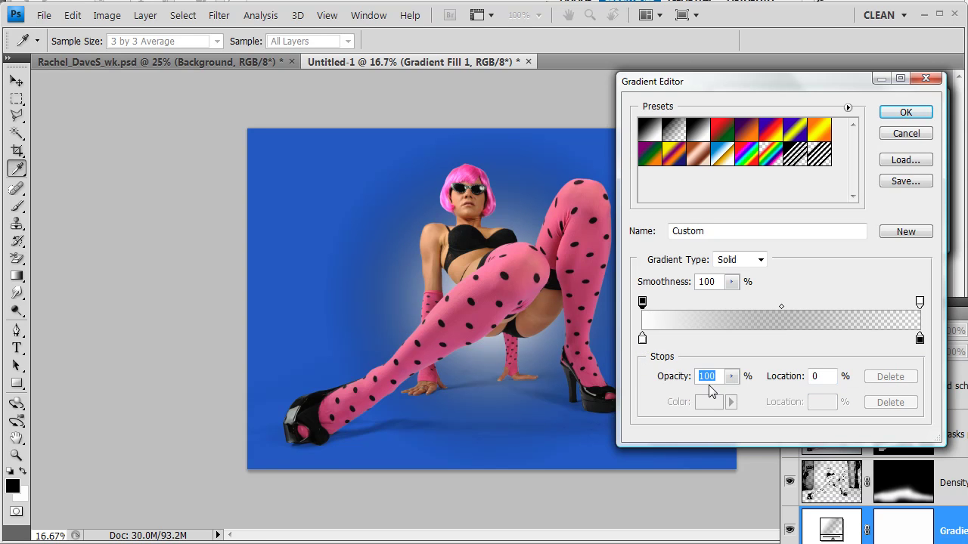
pyautogui.click(919, 340)
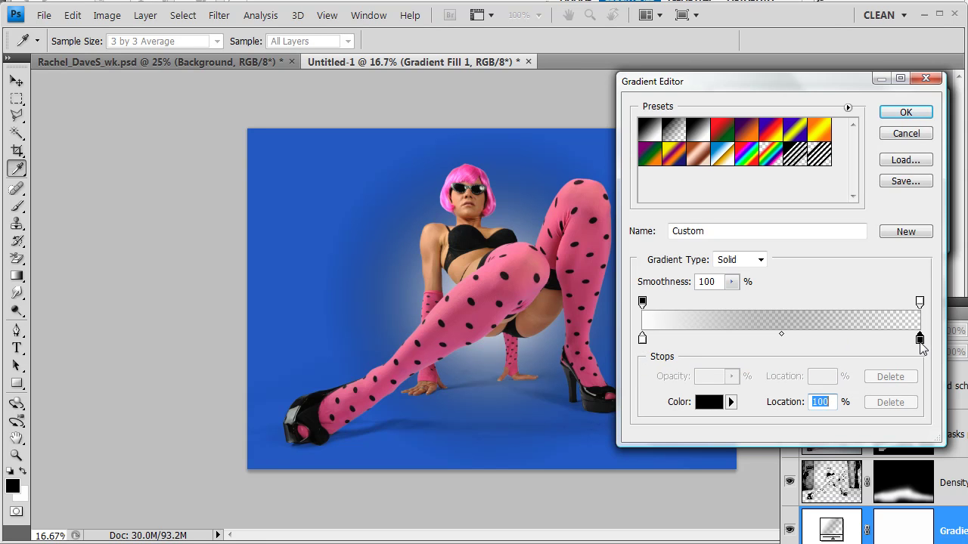
pyautogui.click(919, 302)
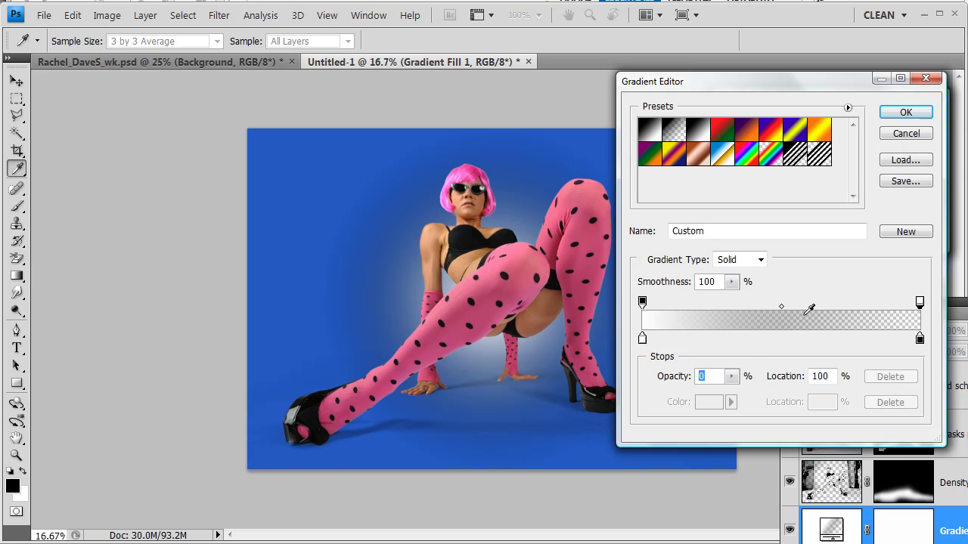
# Step: Set the color stop at the gradient's transparent end, location 100%, to white (ffffff) and accept the gradient
pyautogui.click(920, 341)
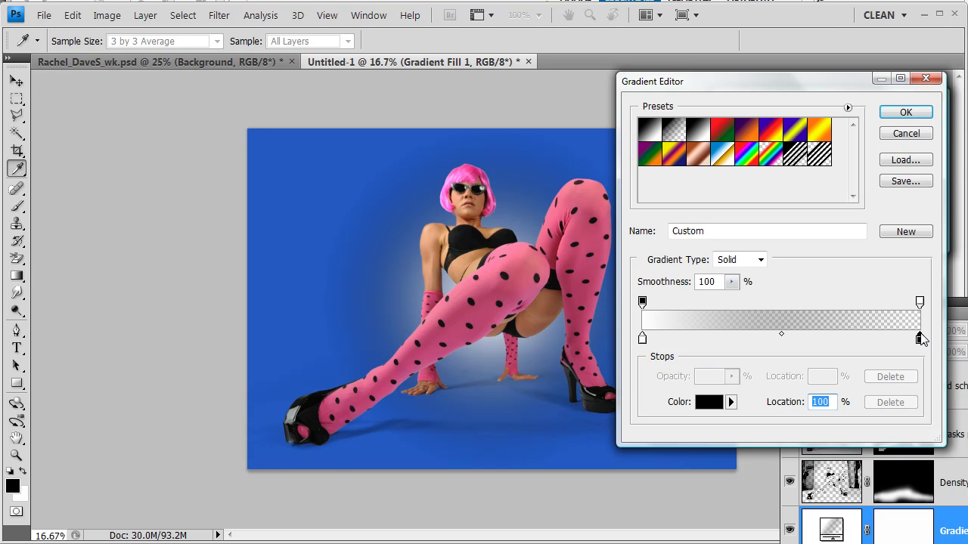
pyautogui.doubleClick(919, 340)
pyautogui.moveTo(519, 238); pyautogui.dragTo(493, 180)
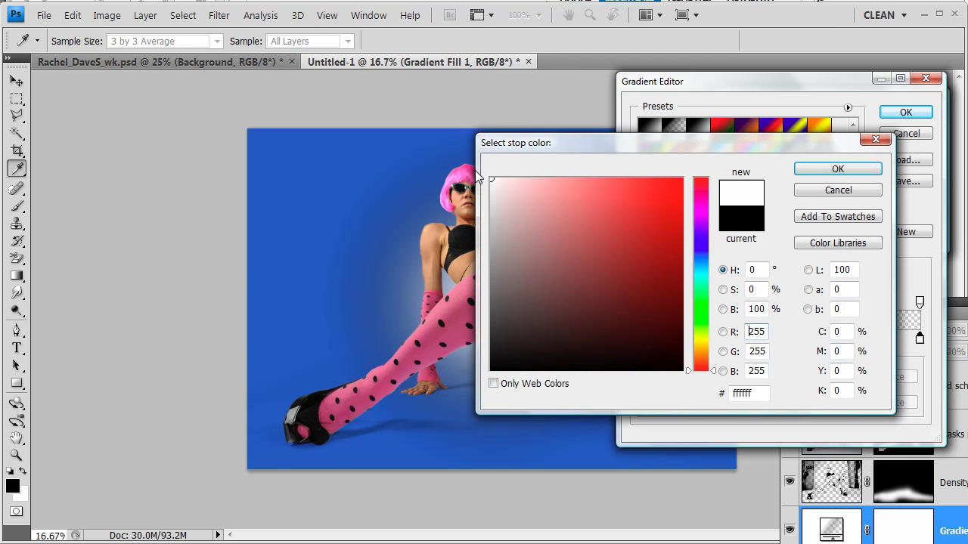
pyautogui.click(838, 175)
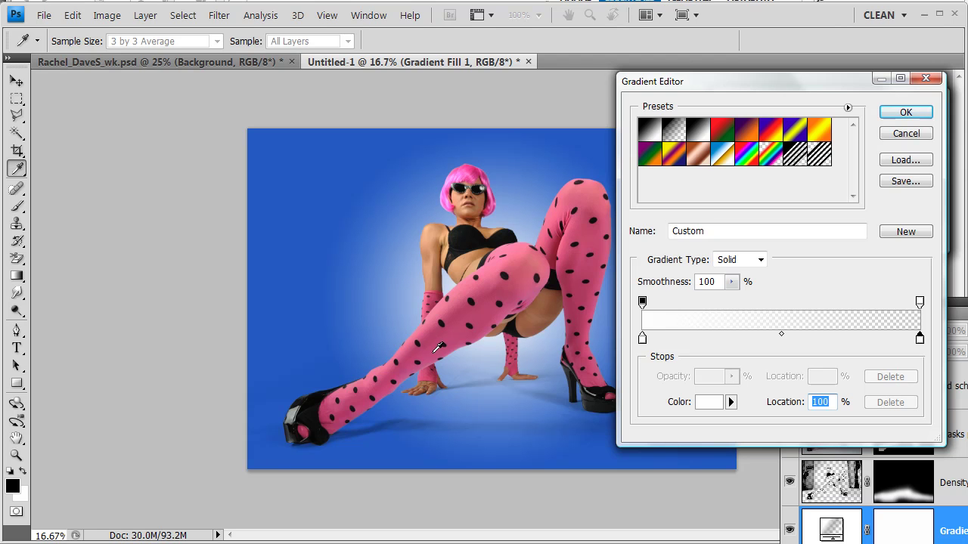
pyautogui.click(906, 112)
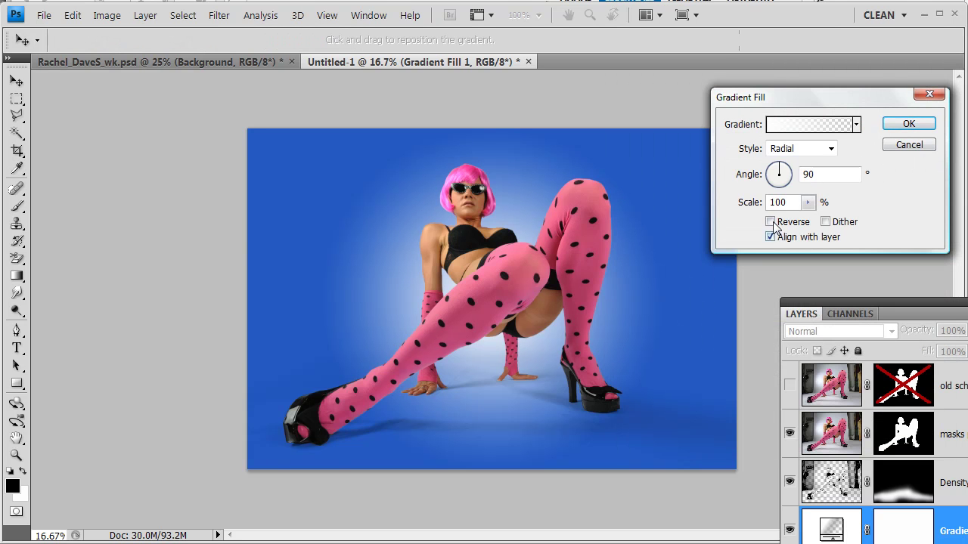
# Step: Preview the white radial gradient reversed and switch Reverse back off
pyautogui.click(771, 222)
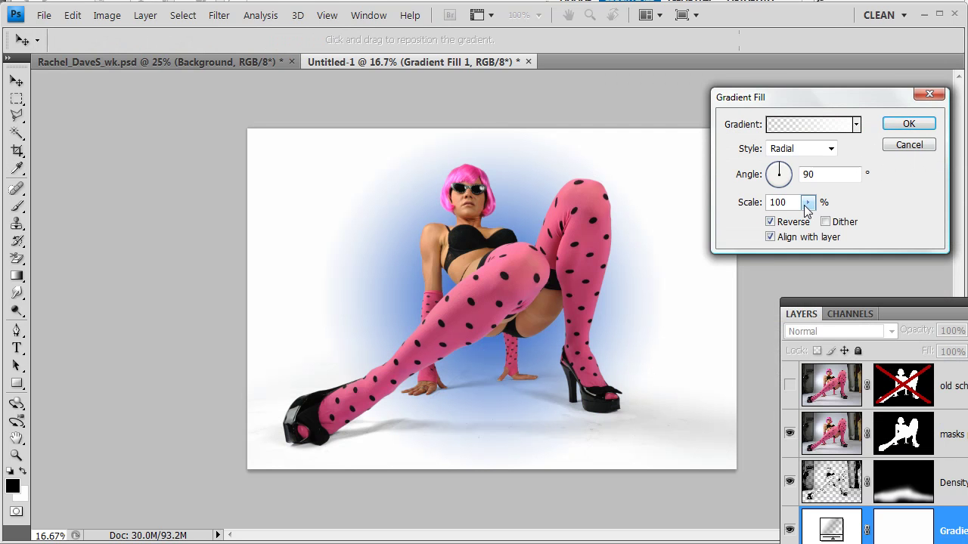
pyautogui.click(770, 221)
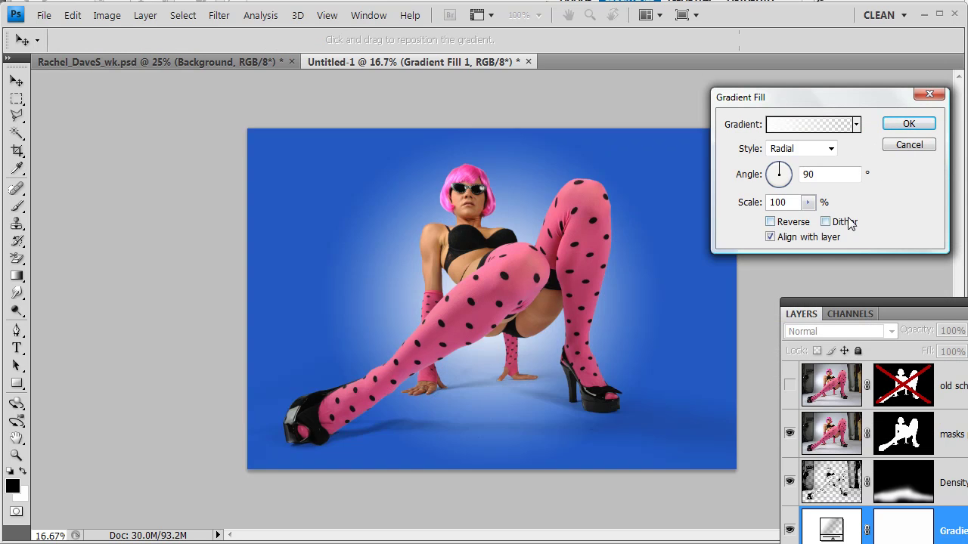
pyautogui.moveTo(818, 101); pyautogui.dragTo(744, 98)
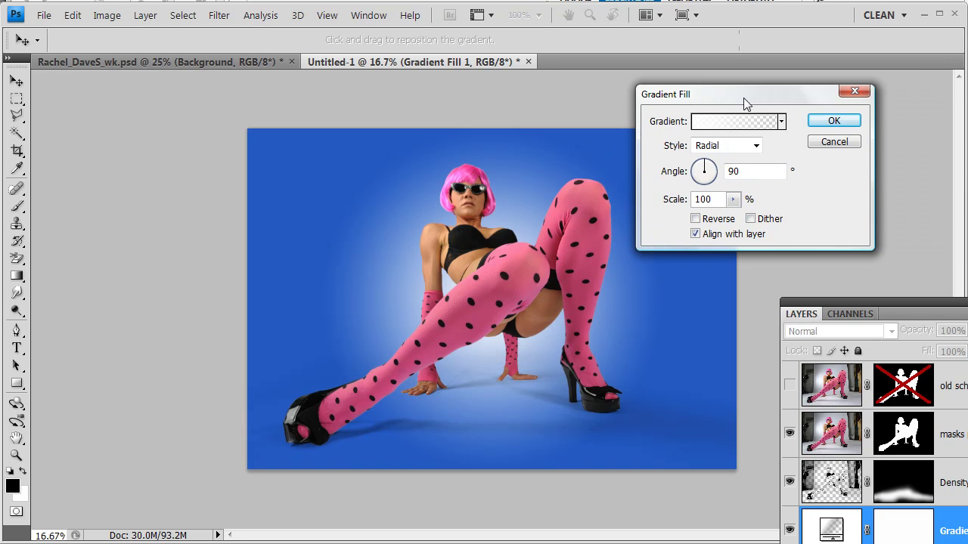
# Step: Replace the gradient with the black-and-transparent stripes preset and apply the radial fill as concentric rings
pyautogui.click(782, 123)
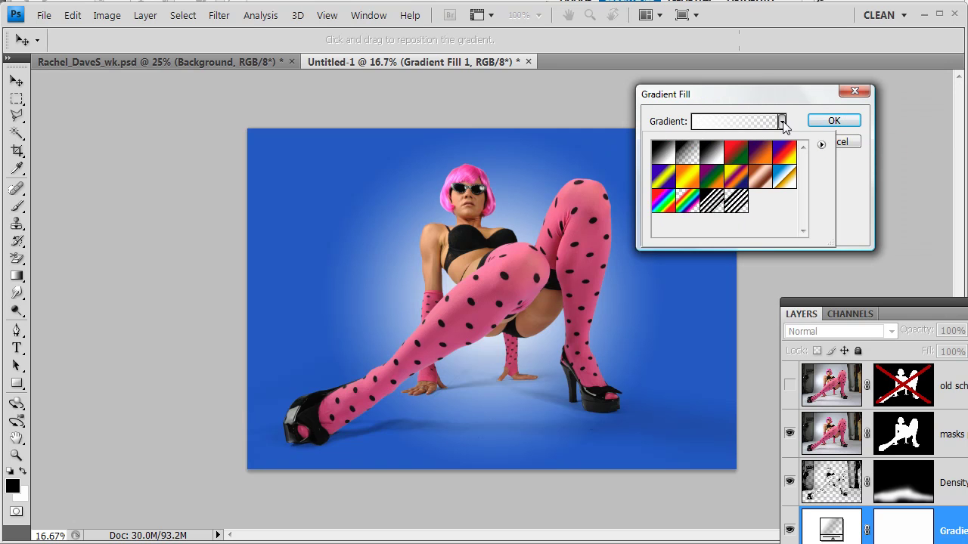
pyautogui.click(736, 201)
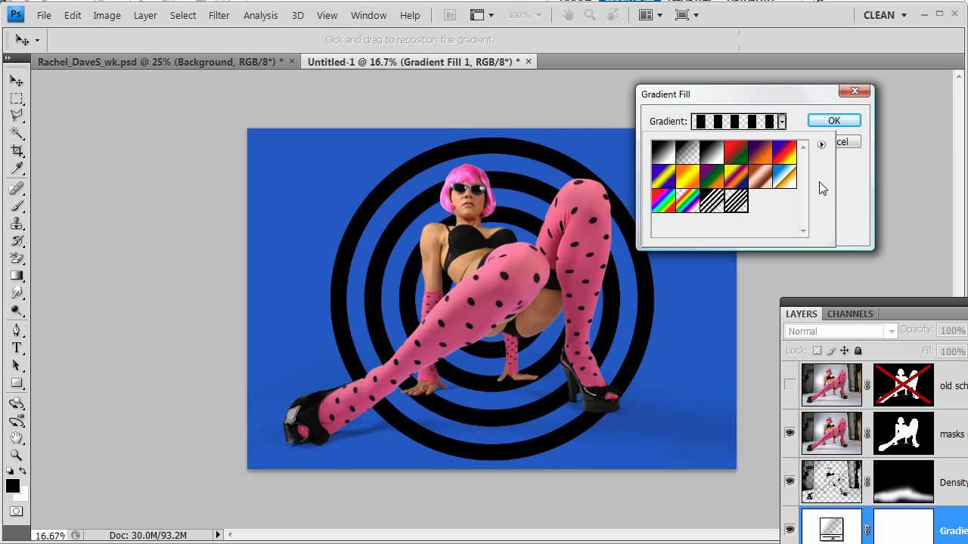
pyautogui.click(830, 120)
pyautogui.click(830, 120)
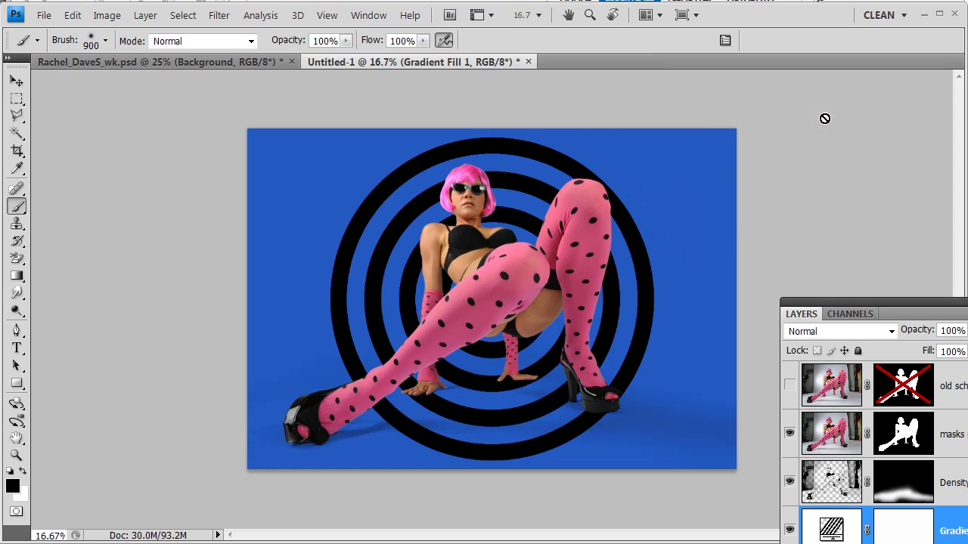
# Step: Lower the opacity of the Gradient Fill 1 layer to 38%
pyautogui.moveTo(874, 304); pyautogui.dragTo(749, 128)
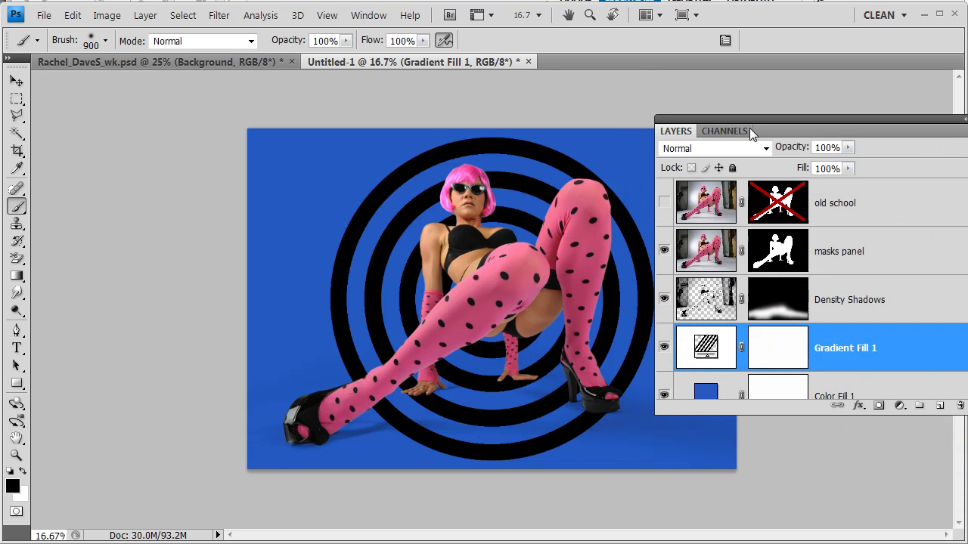
pyautogui.click(847, 148)
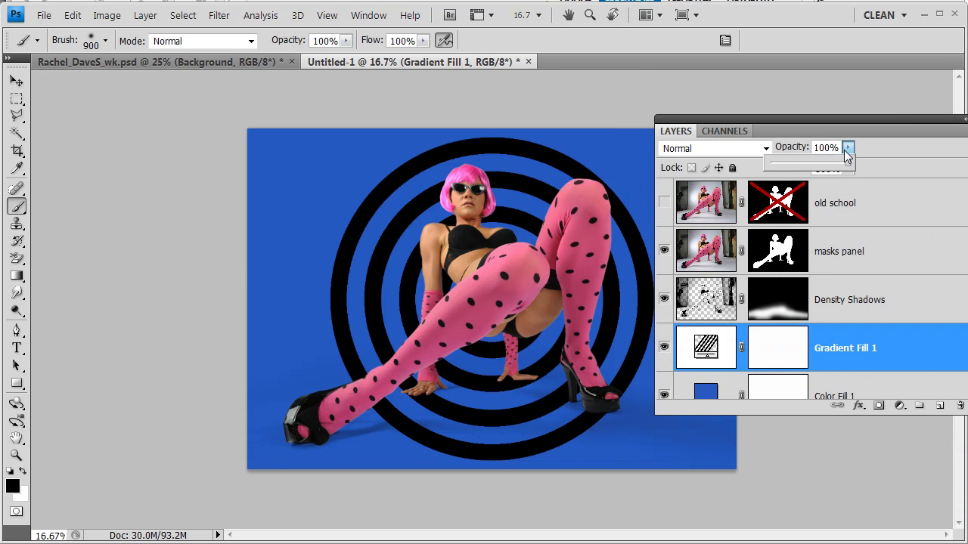
pyautogui.moveTo(837, 163); pyautogui.dragTo(804, 166)
# Step: Reposition the Gradient Fill 1 rings so their centre sits left of the model's shoulder and set the scale to 150%
pyautogui.doubleClick(705, 351)
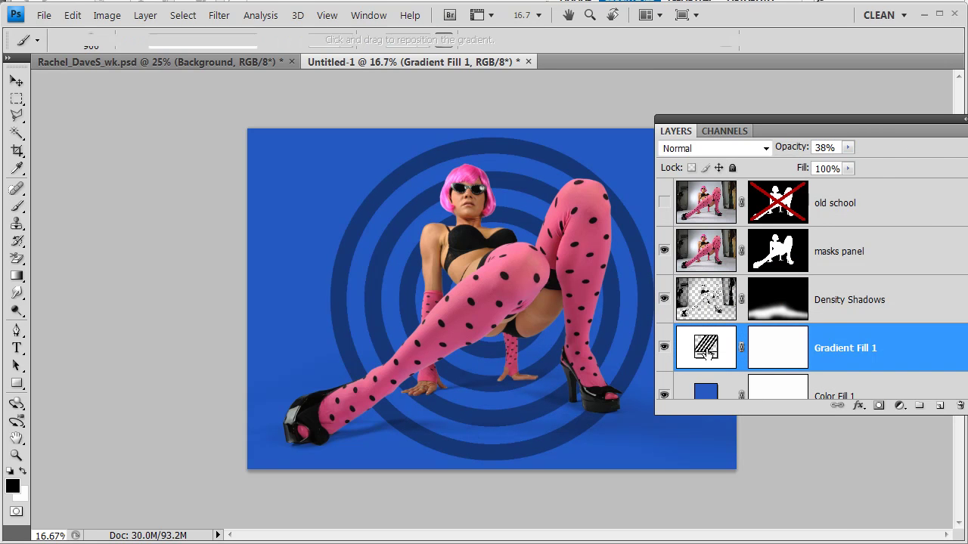
pyautogui.moveTo(487, 257); pyautogui.dragTo(393, 213)
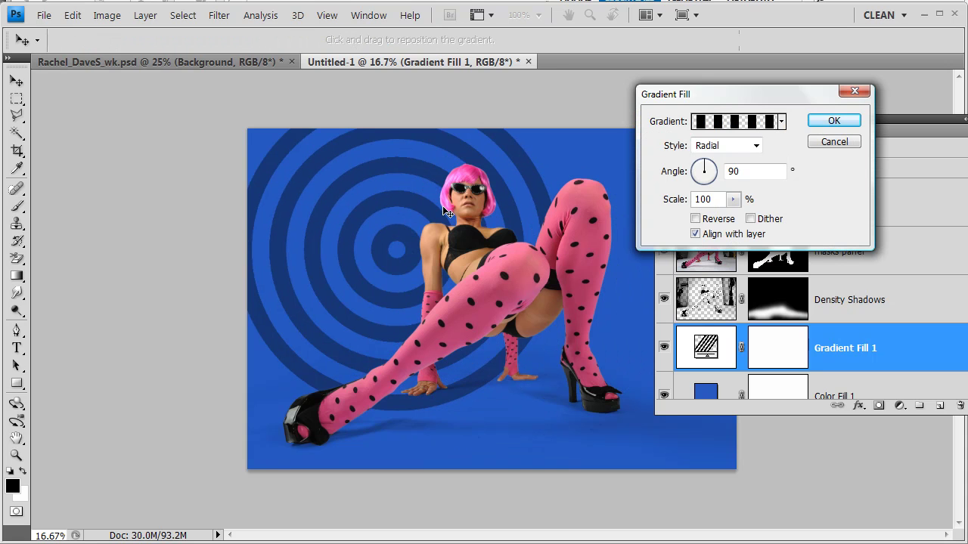
pyautogui.click(733, 201)
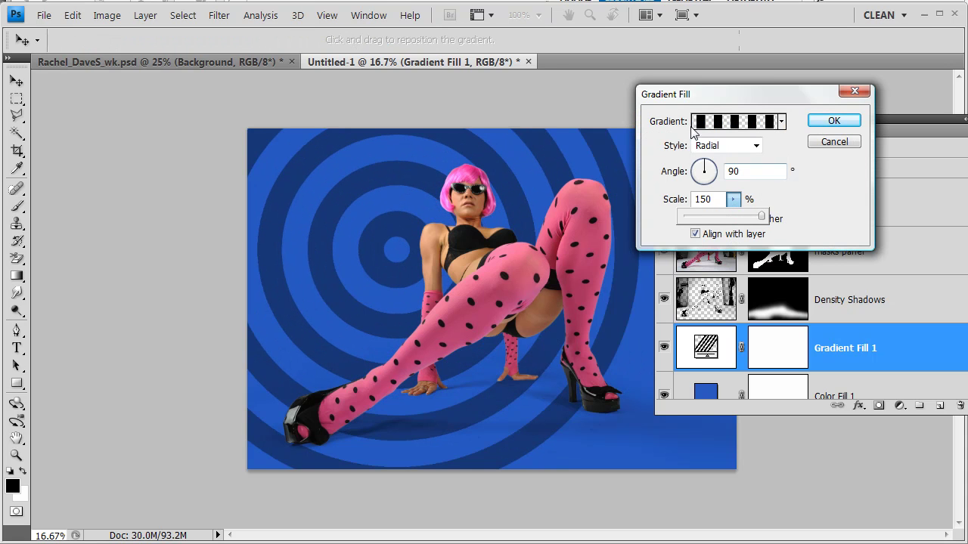
# Step: Change the gradient fill's style to Angle, shift the ray burst's centre farther down and left behind the model, and accept it
pyautogui.click(743, 149)
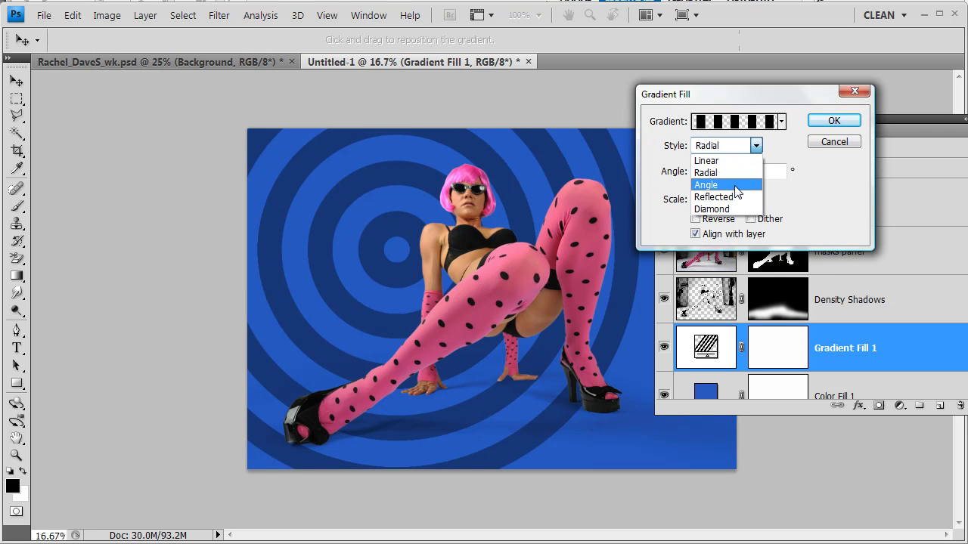
pyautogui.click(734, 186)
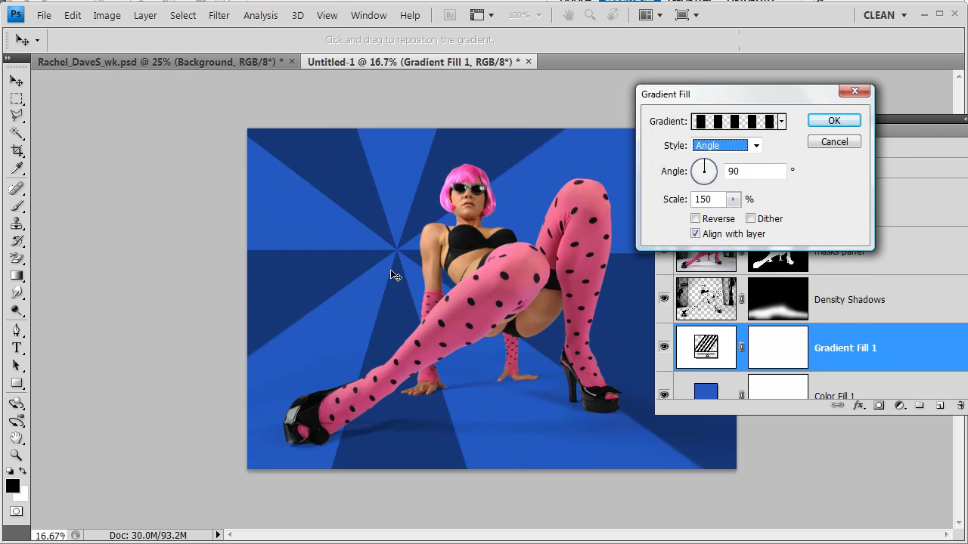
pyautogui.moveTo(396, 277); pyautogui.dragTo(330, 314)
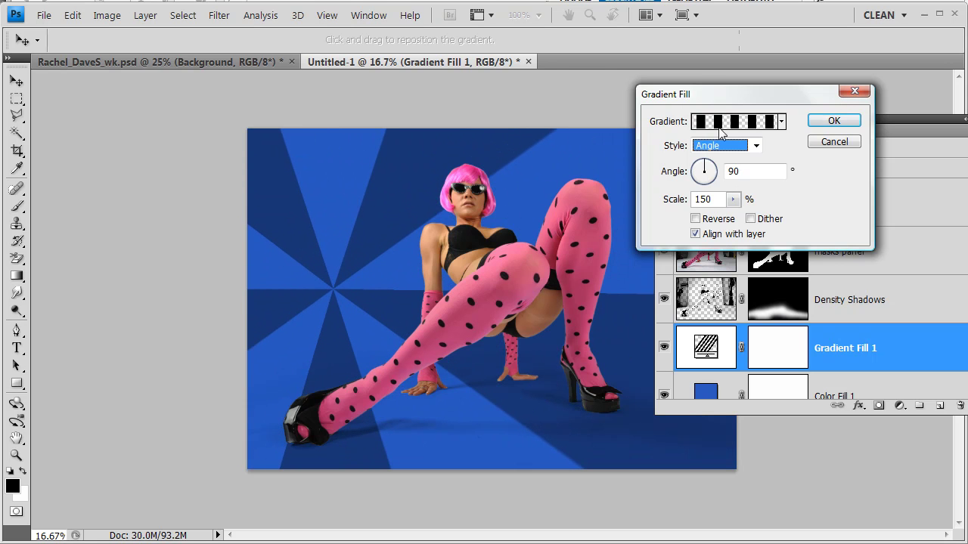
pyautogui.click(834, 124)
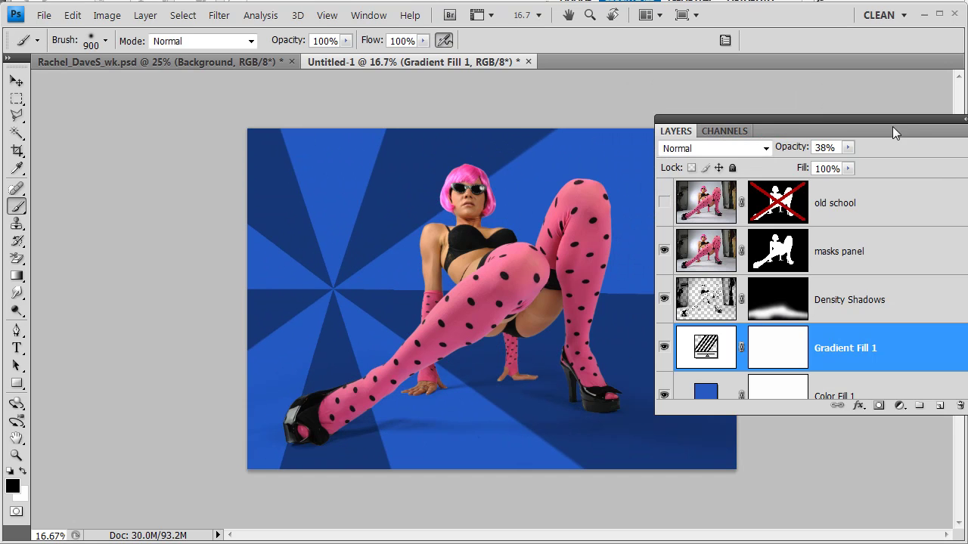
# Step: Recolor the Color Fill 1 backdrop to olive green (889d35), trying a teal green first
pyautogui.moveTo(875, 114); pyautogui.dragTo(846, 76)
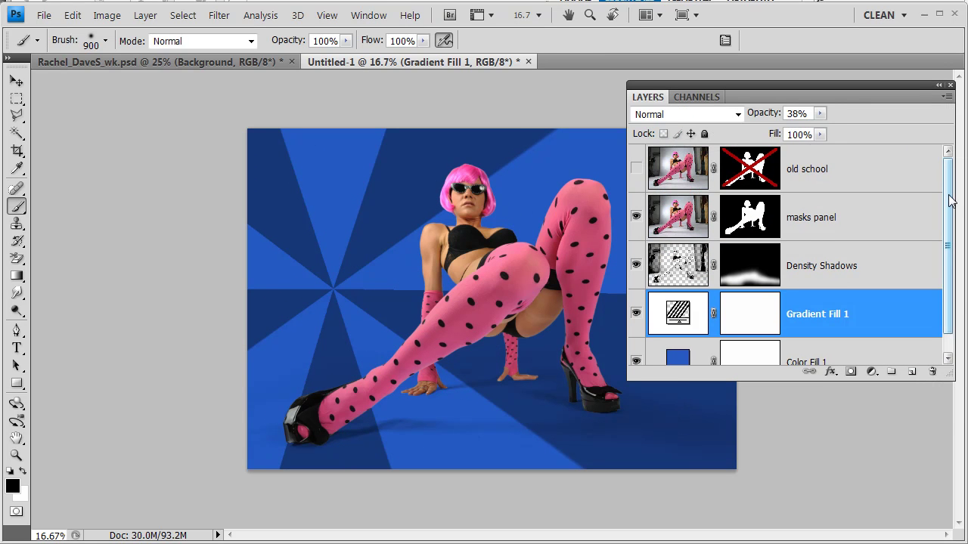
pyautogui.scroll(-1, 698, 339)
pyautogui.click(698, 340)
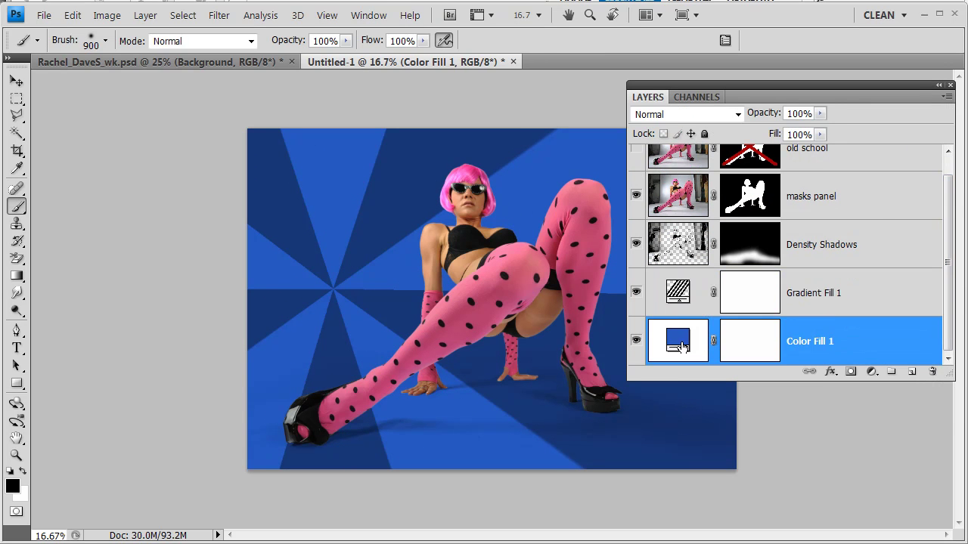
pyautogui.doubleClick(679, 344)
pyautogui.click(695, 287)
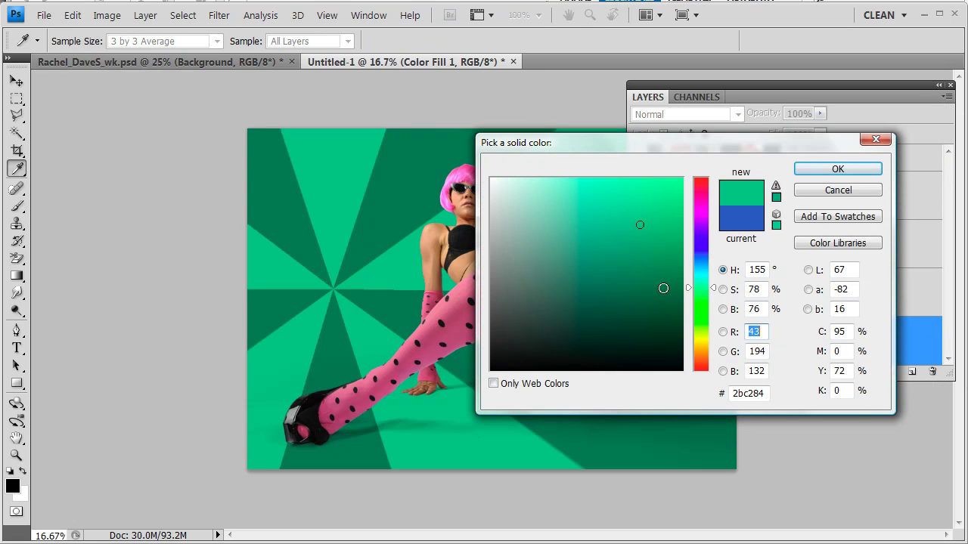
pyautogui.click(651, 287)
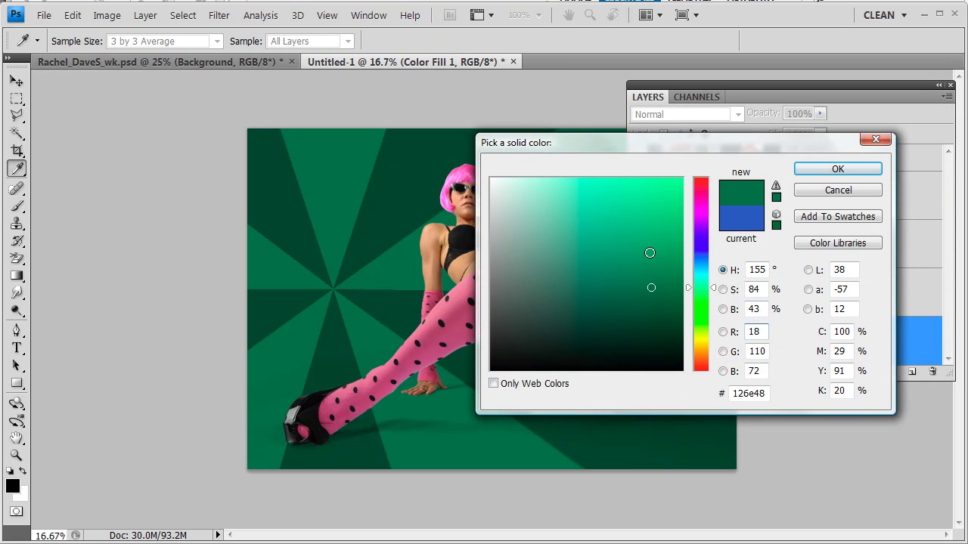
pyautogui.click(700, 333)
pyautogui.click(618, 251)
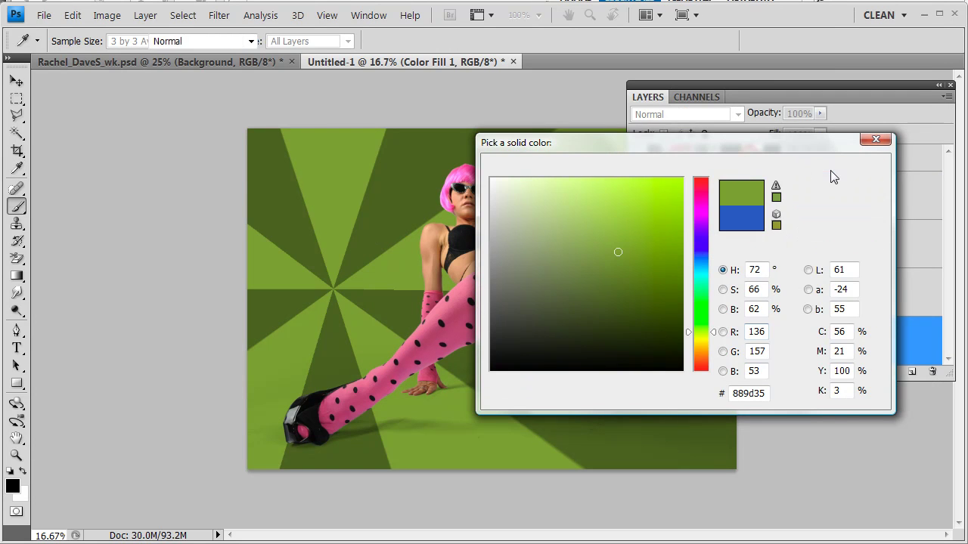
pyautogui.click(830, 170)
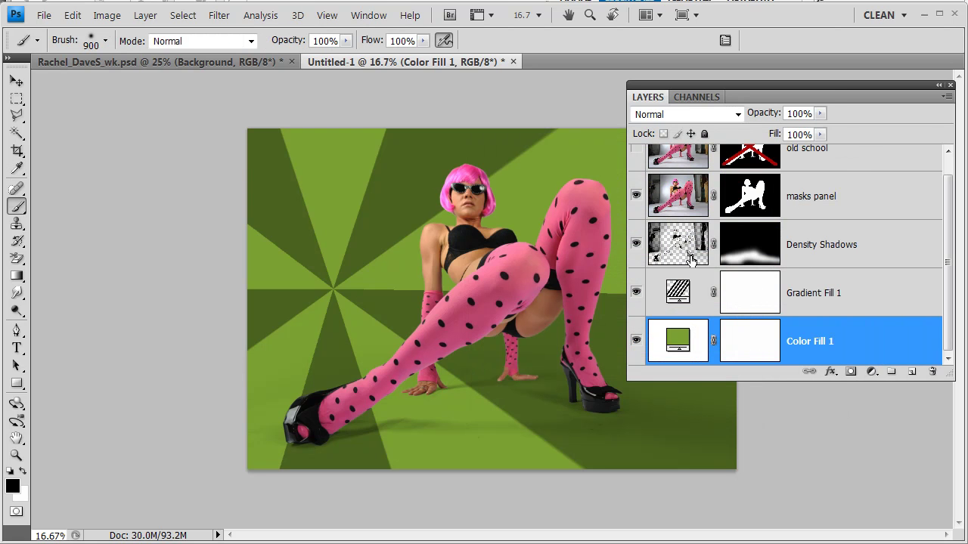
# Step: Rotate the Gradient Fill 1 rays to an angle of 36.87° and place their centre near the canvas's left edge
pyautogui.doubleClick(673, 302)
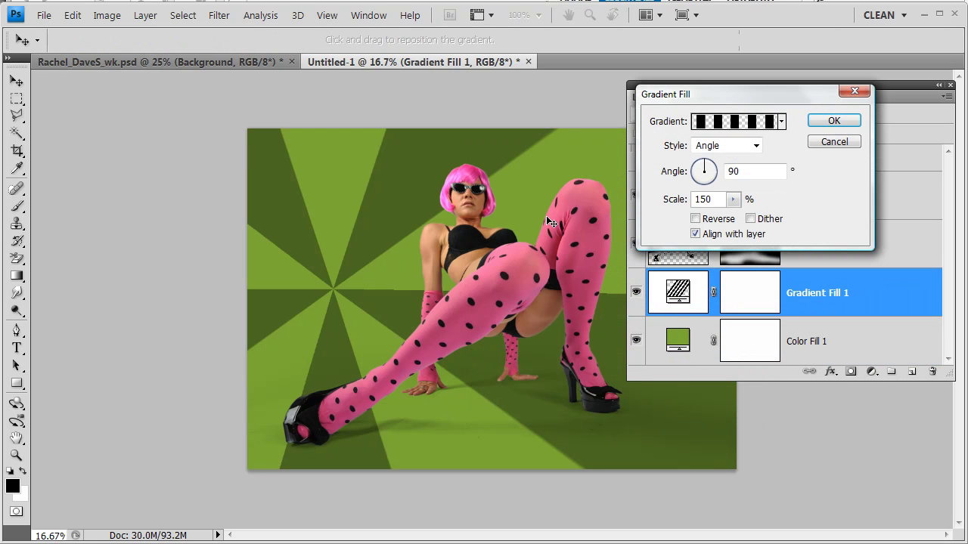
pyautogui.click(711, 167)
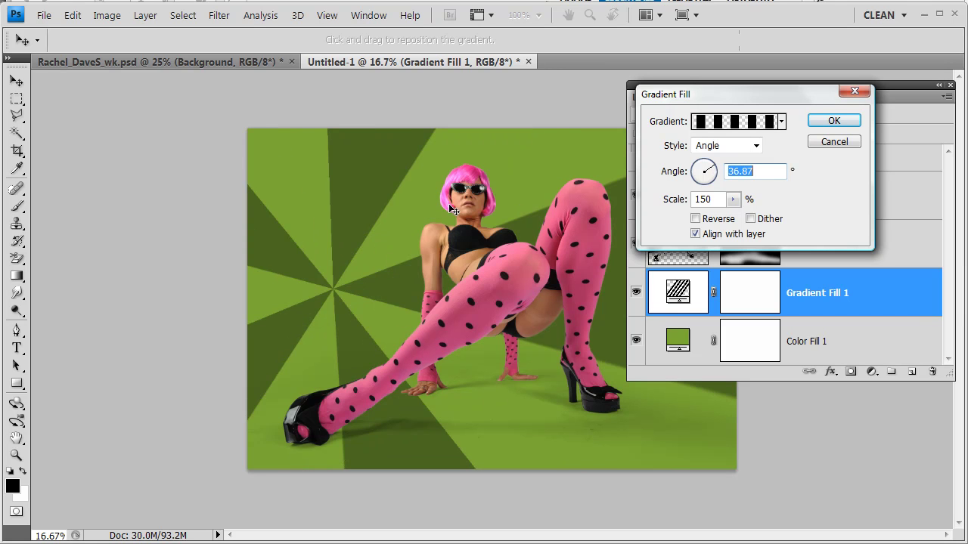
pyautogui.moveTo(313, 211); pyautogui.dragTo(337, 199)
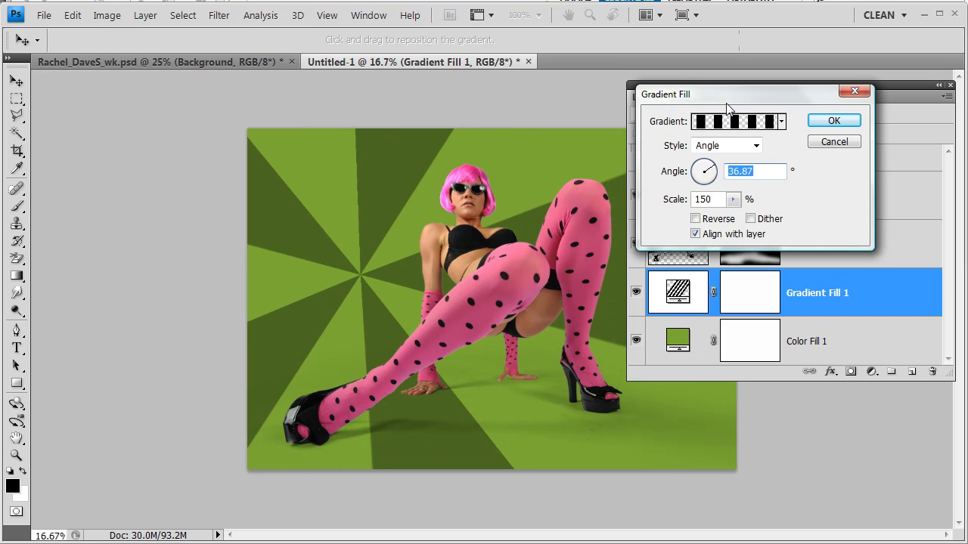
pyautogui.moveTo(696, 100); pyautogui.dragTo(693, 140)
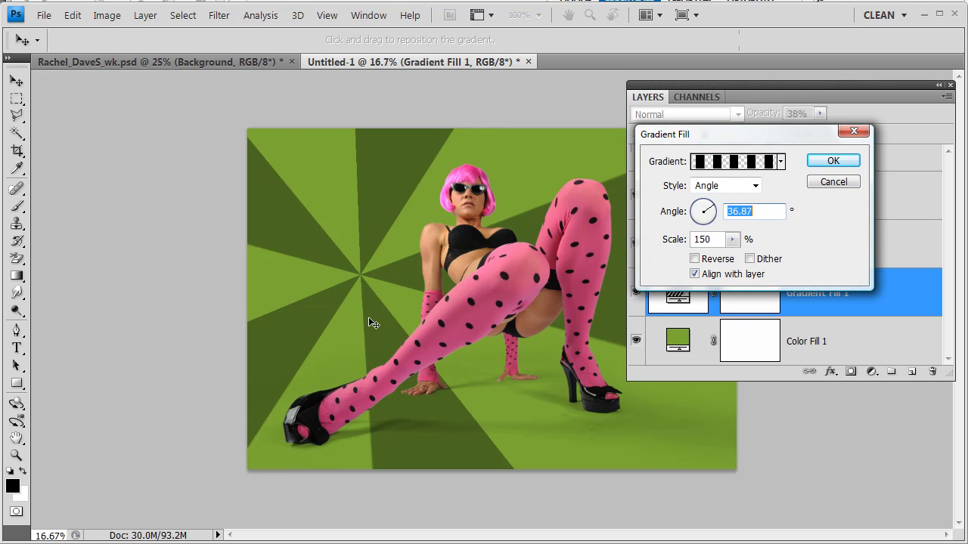
pyautogui.moveTo(369, 318); pyautogui.dragTo(549, 250)
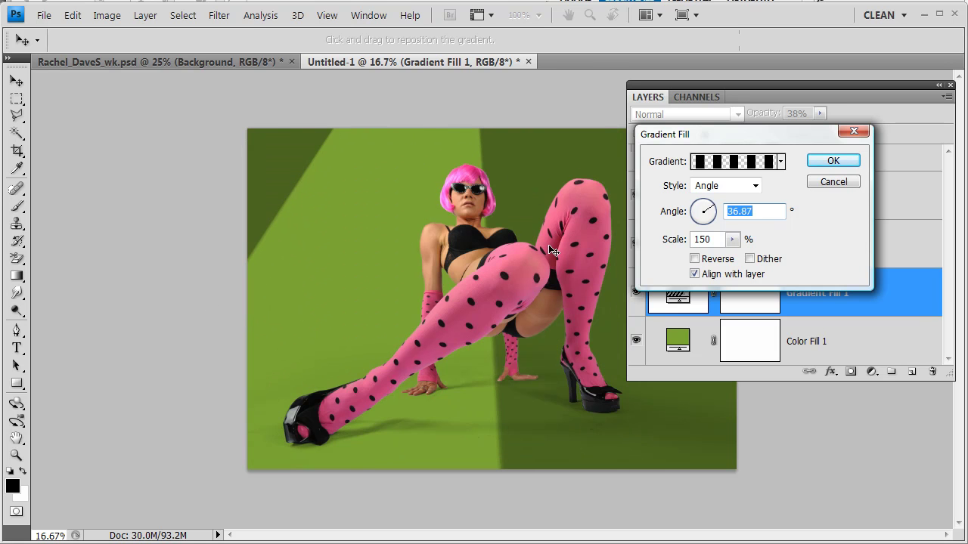
pyautogui.moveTo(558, 171); pyautogui.dragTo(512, 354)
pyautogui.moveTo(355, 278); pyautogui.dragTo(498, 179)
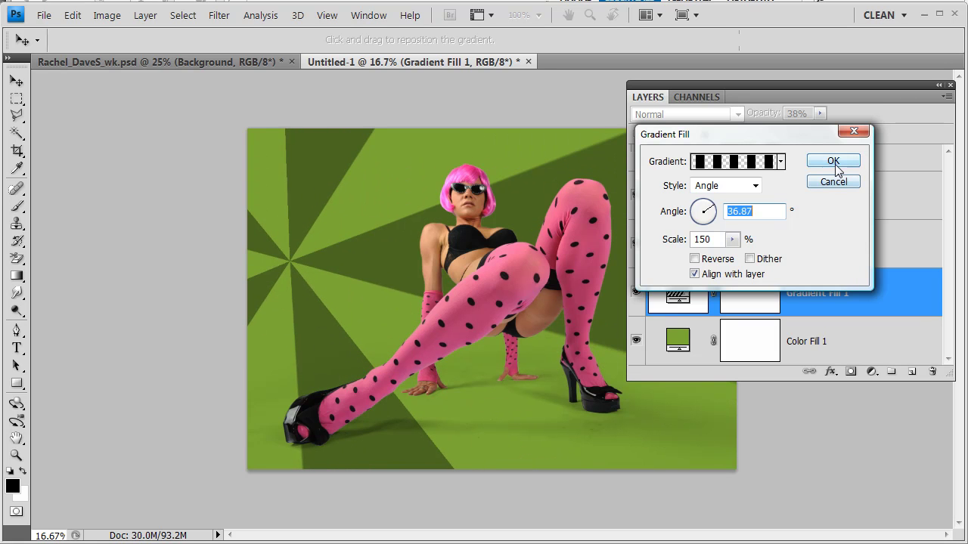
pyautogui.click(833, 161)
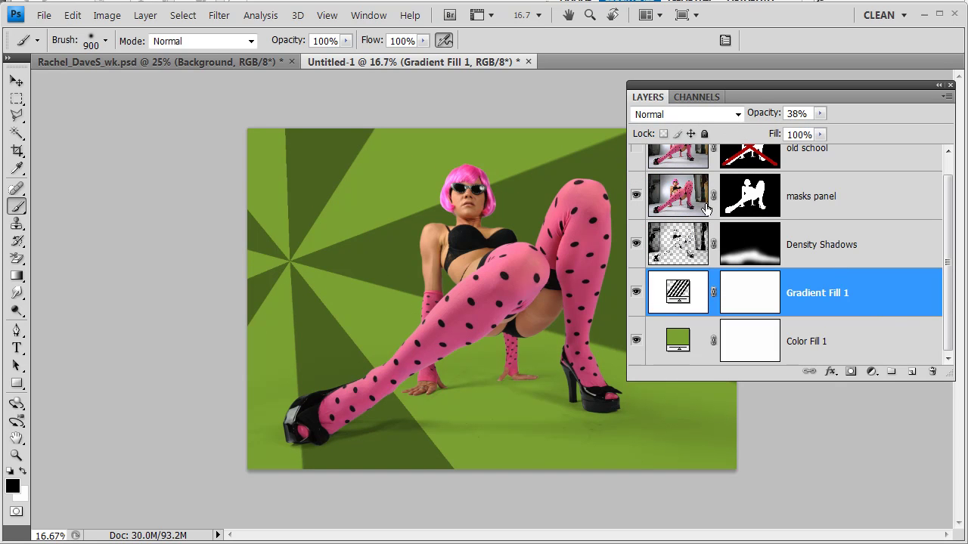
# Step: Add a Curves adjustment layer above the masks panel layer, clipped to that layer
pyautogui.scroll(1, 950, 265)
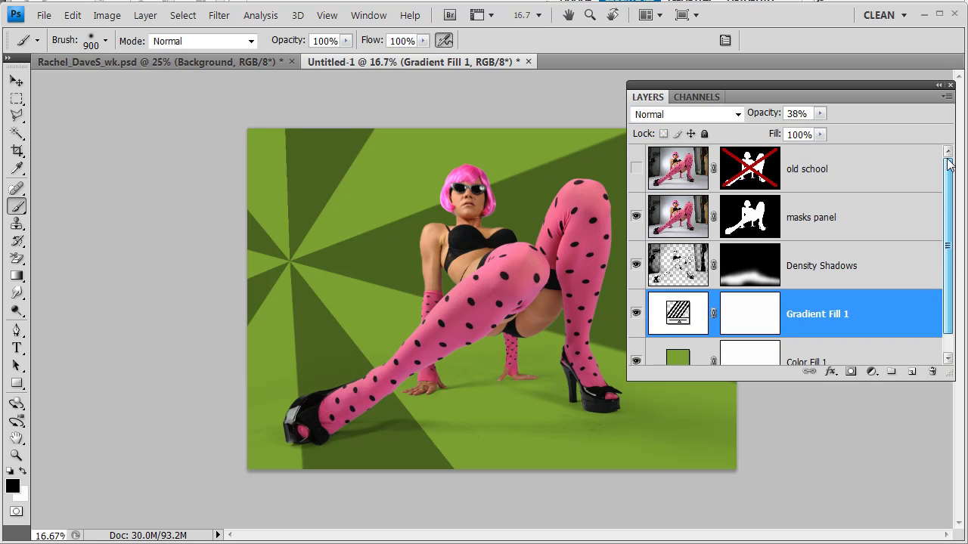
pyautogui.click(832, 217)
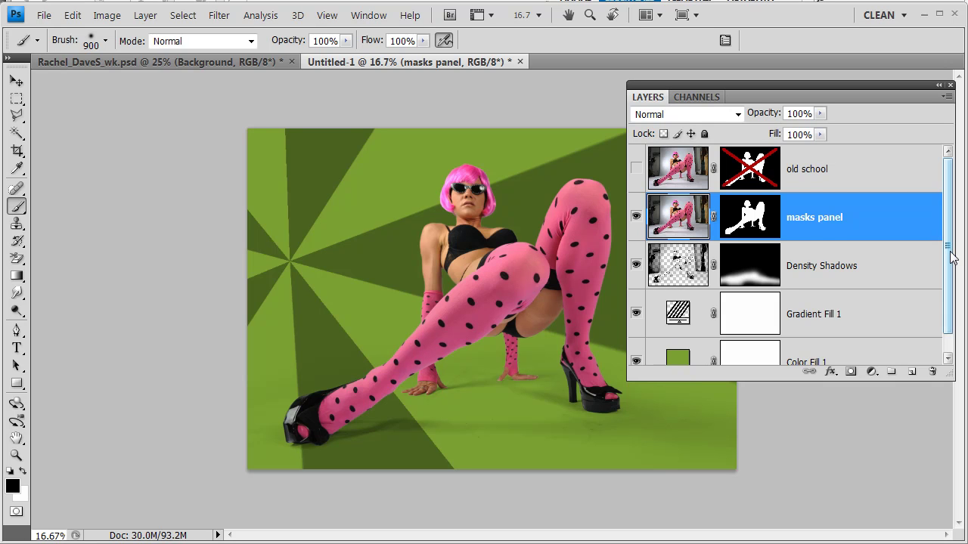
pyautogui.moveTo(947, 257); pyautogui.dragTo(947, 279)
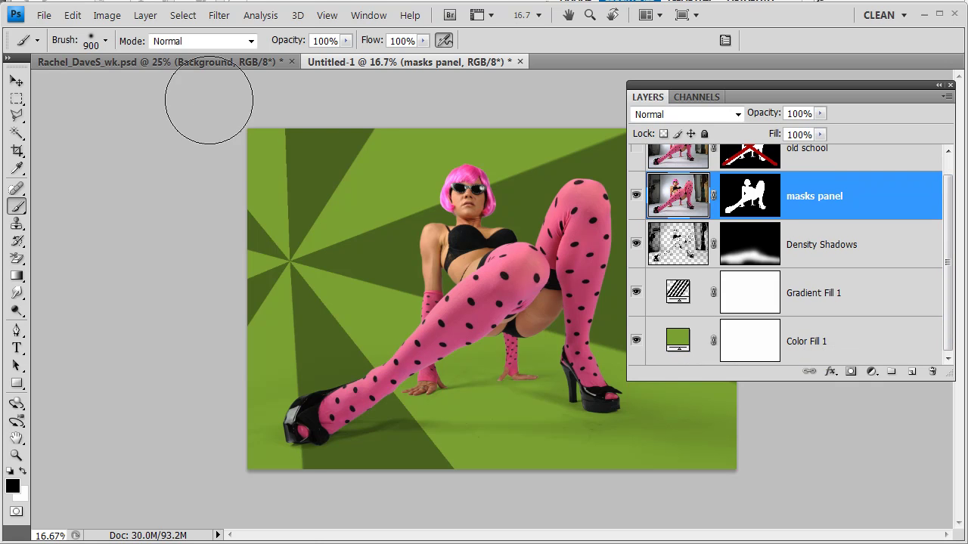
pyautogui.click(154, 21)
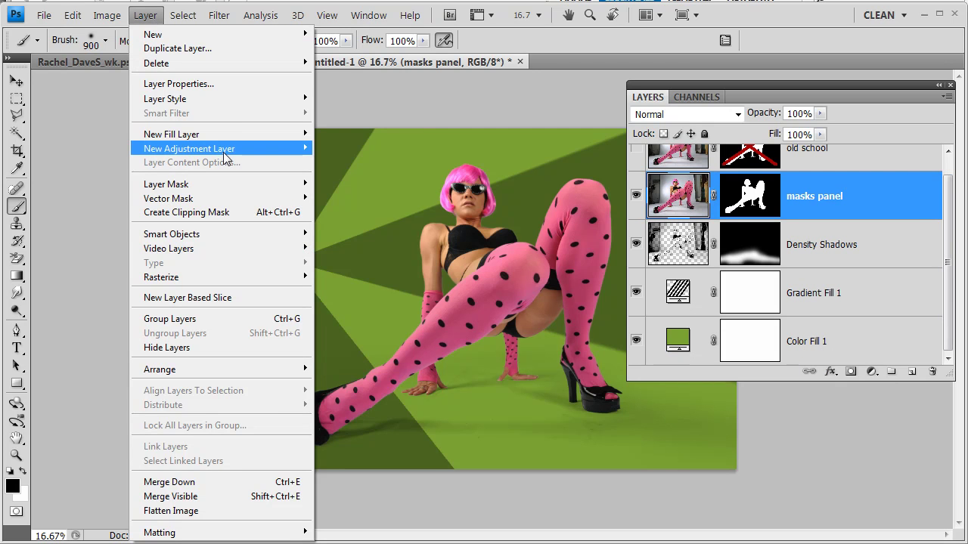
pyautogui.moveTo(224, 154)
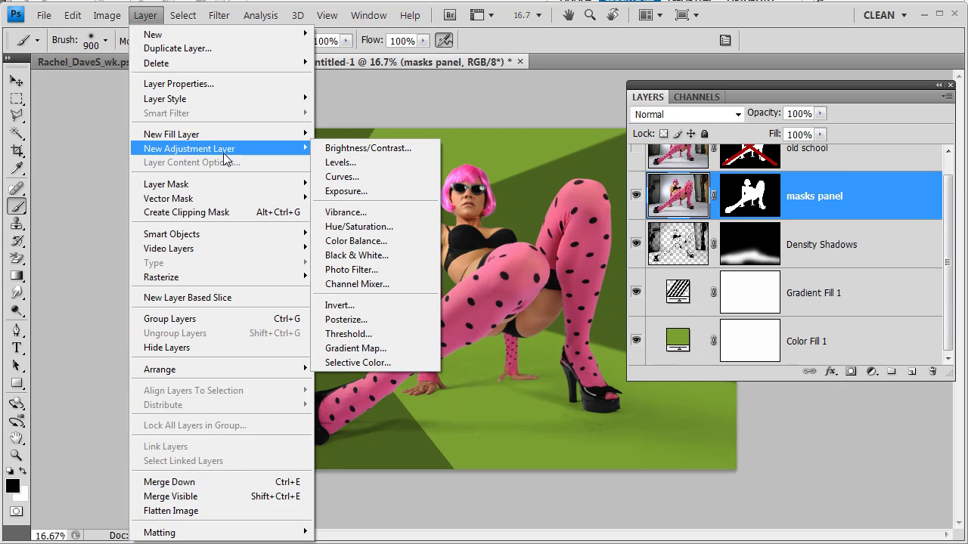
pyautogui.click(341, 176)
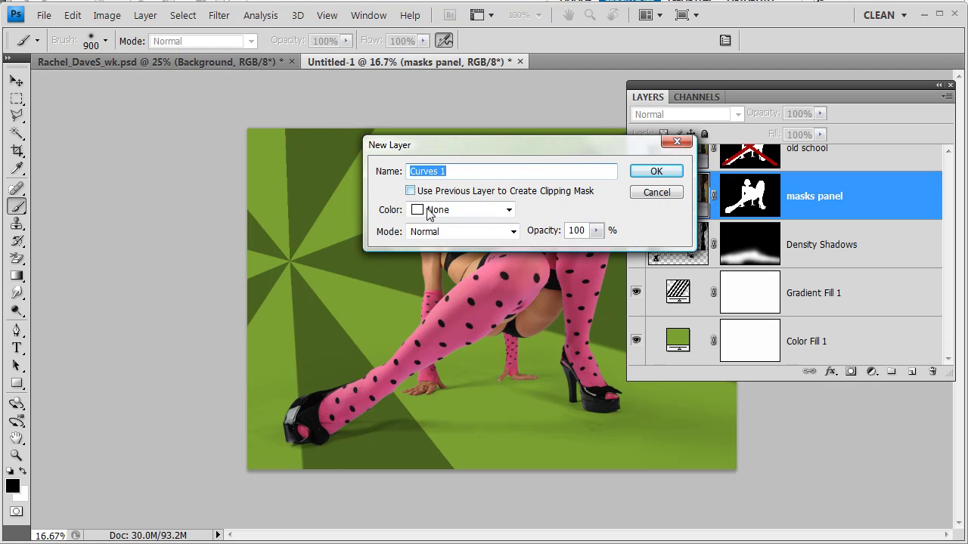
pyautogui.click(411, 190)
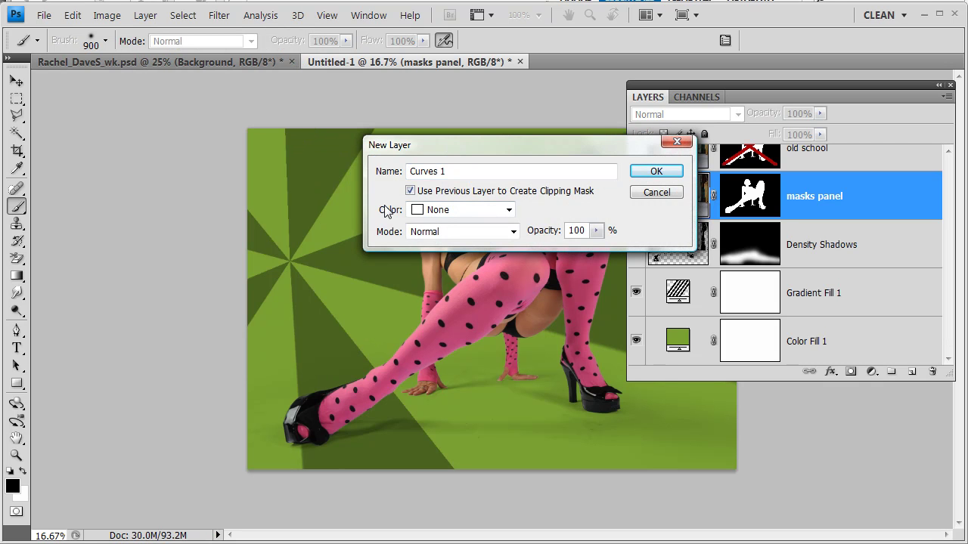
pyautogui.click(652, 174)
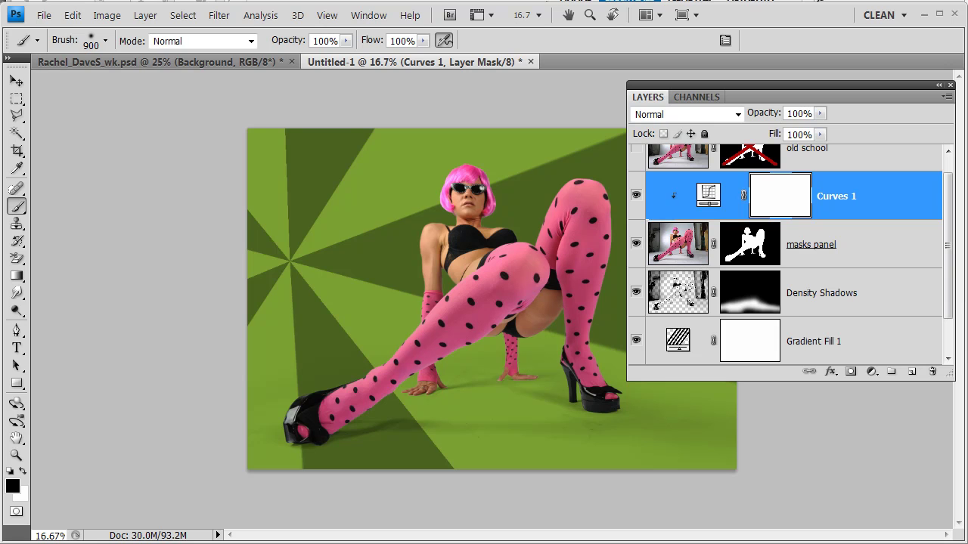
# Step: Boost the model's contrast with an S-shaped RGB curve, raising the highlights and setting the shadow point to input 25, output 21
pyautogui.moveTo(856, 240); pyautogui.dragTo(145, 105)
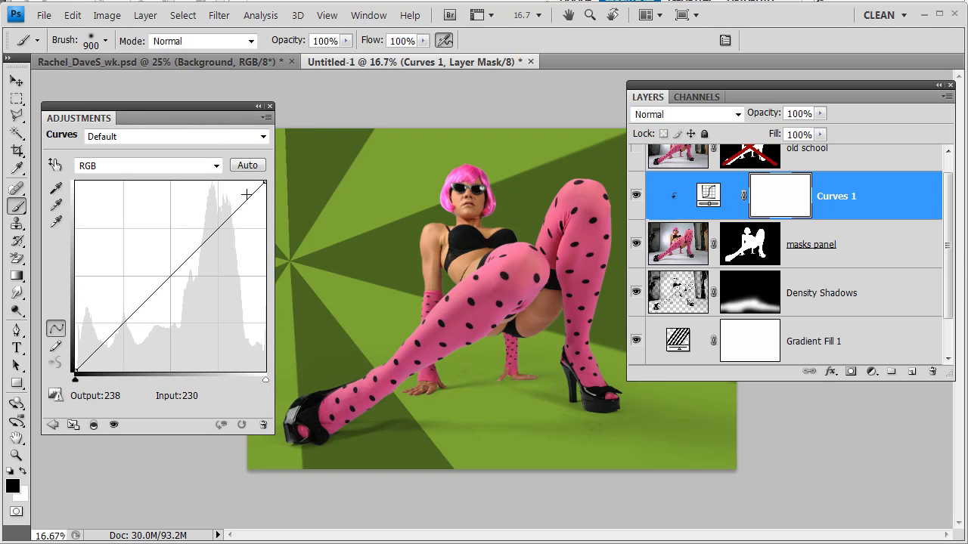
pyautogui.click(248, 194)
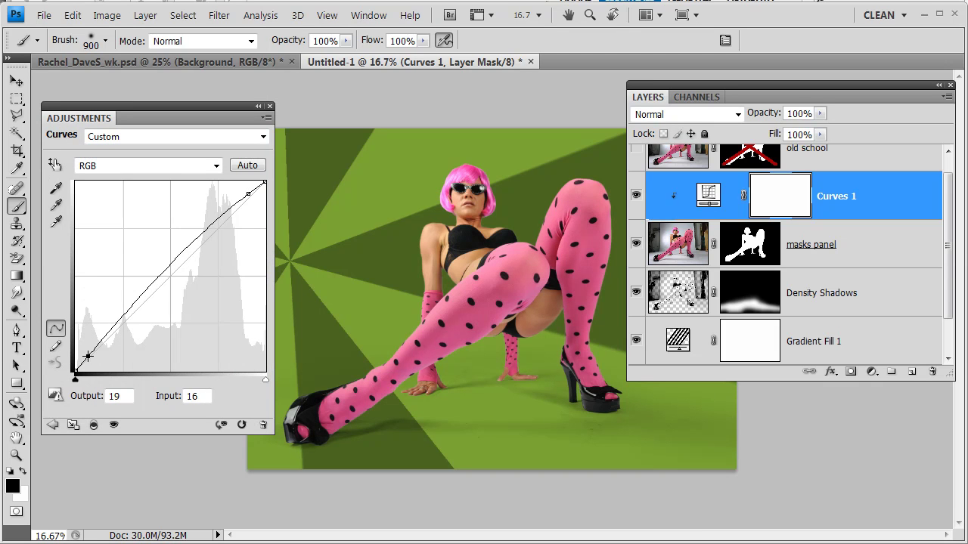
pyautogui.click(89, 359)
pyautogui.moveTo(89, 359); pyautogui.dragTo(91, 362)
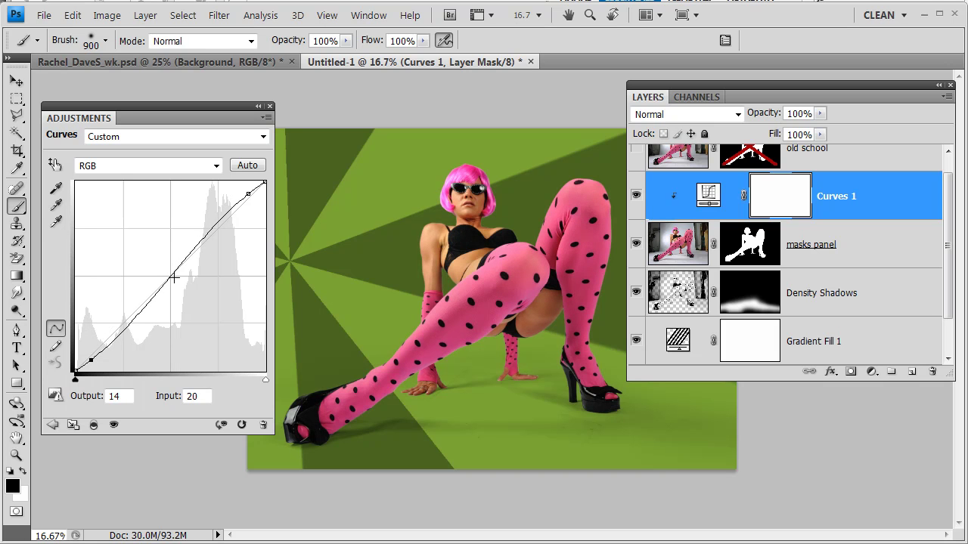
pyautogui.moveTo(246, 196); pyautogui.dragTo(240, 188)
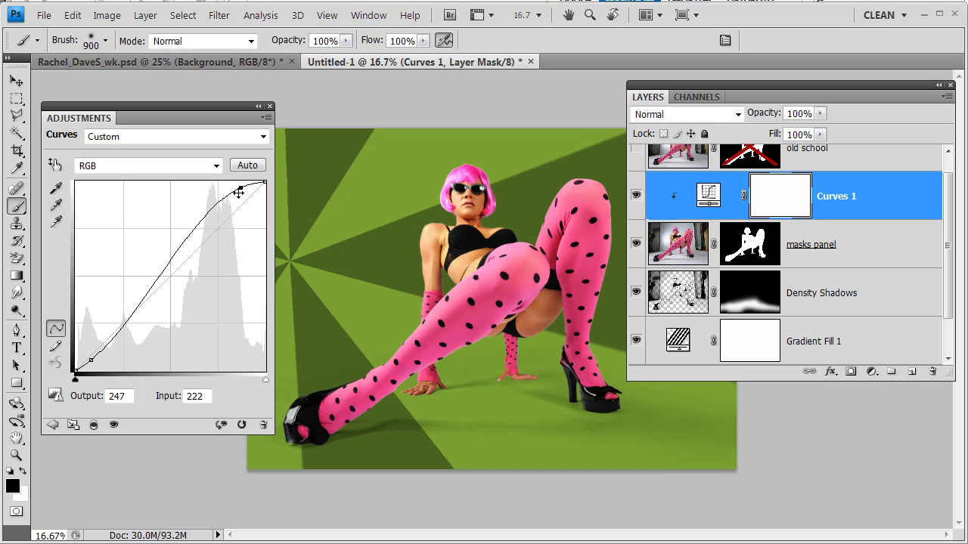
pyautogui.moveTo(239, 190); pyautogui.dragTo(240, 186)
pyautogui.moveTo(91, 360); pyautogui.dragTo(94, 357)
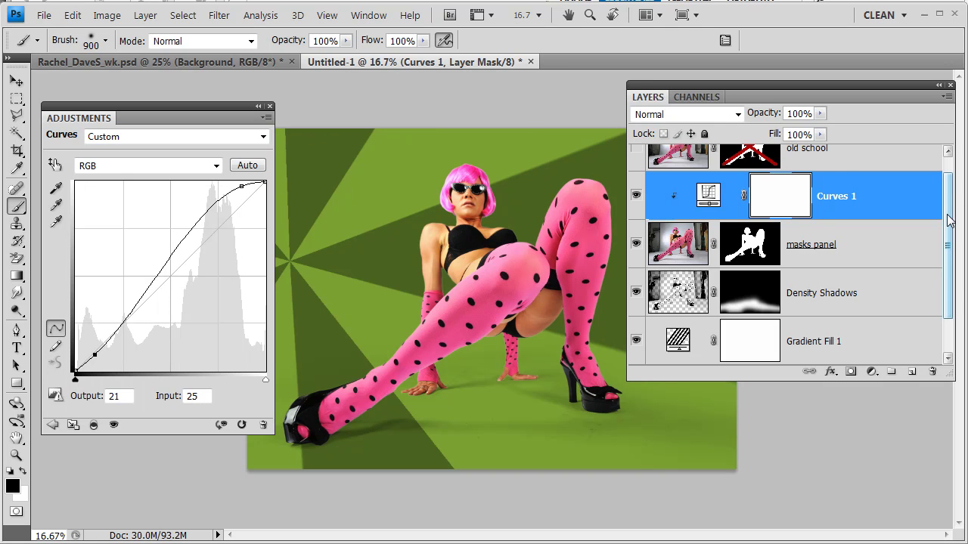
# Step: Review the layer stack, isolating the masks panel layer and the original old school photo in turn to compare with the composite
pyautogui.moveTo(950, 220); pyautogui.dragTo(959, 310)
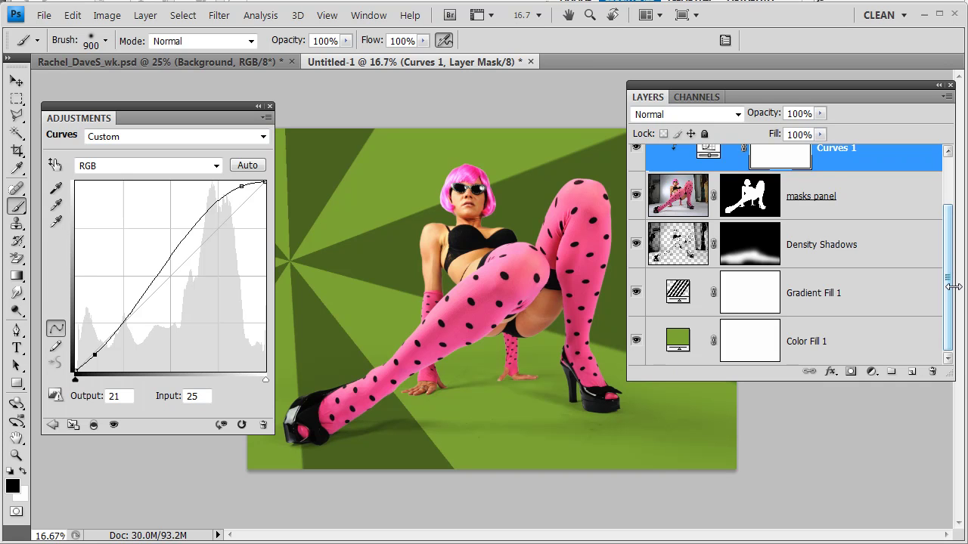
pyautogui.scroll(3, 950, 298)
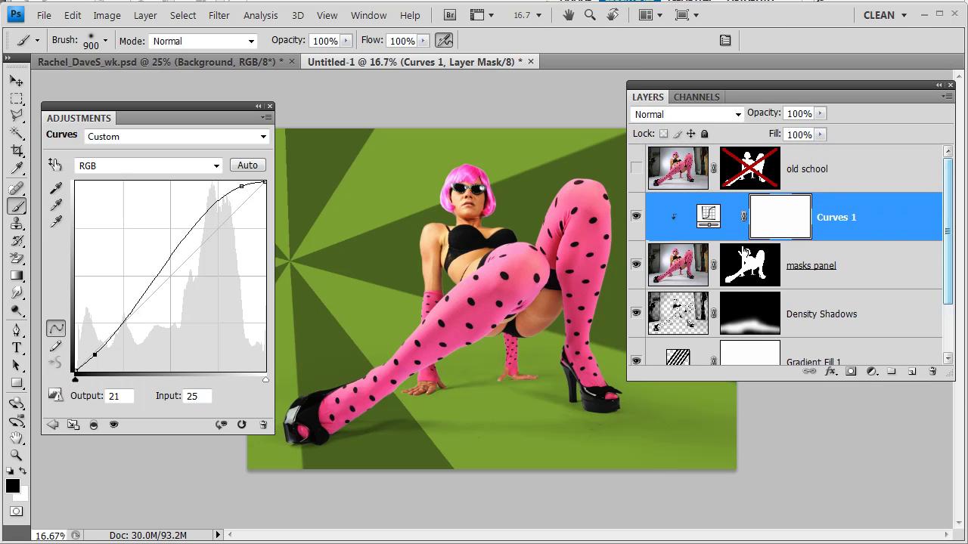
pyautogui.keyDown('alt'); pyautogui.click(636, 266); pyautogui.keyUp('alt')
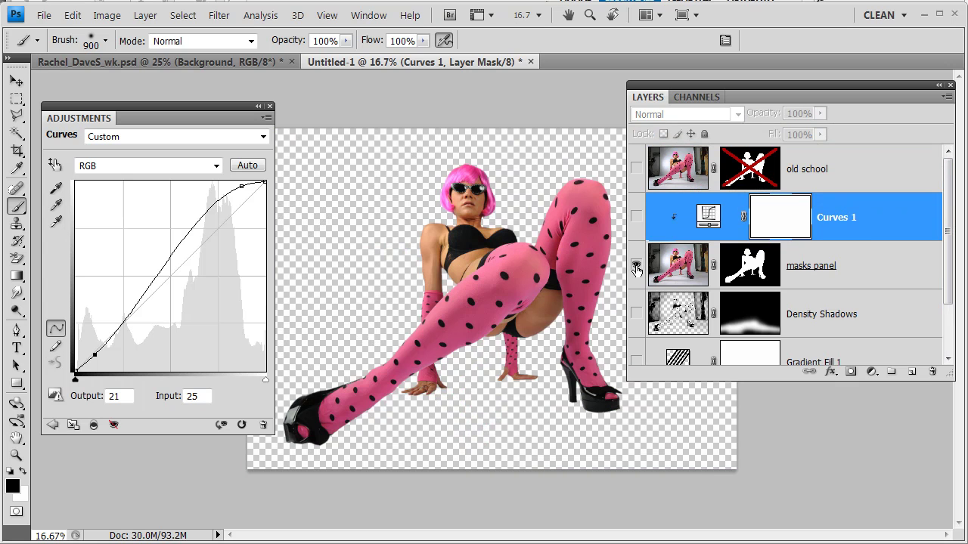
pyautogui.keyDown('alt'); pyautogui.click(636, 266); pyautogui.keyUp('alt')
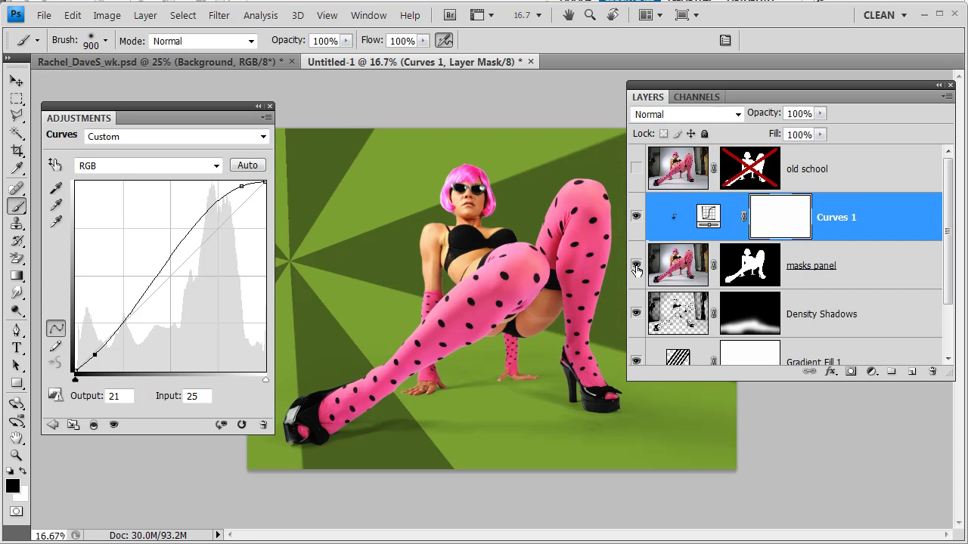
pyautogui.keyDown('alt'); pyautogui.click(638, 169); pyautogui.keyUp('alt')
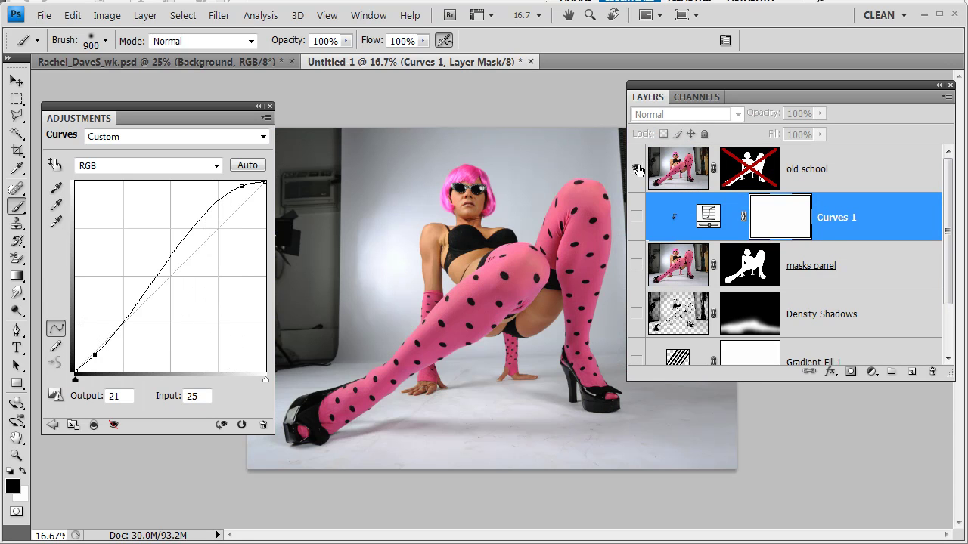
pyautogui.keyDown('alt'); pyautogui.click(638, 170); pyautogui.keyUp('alt')
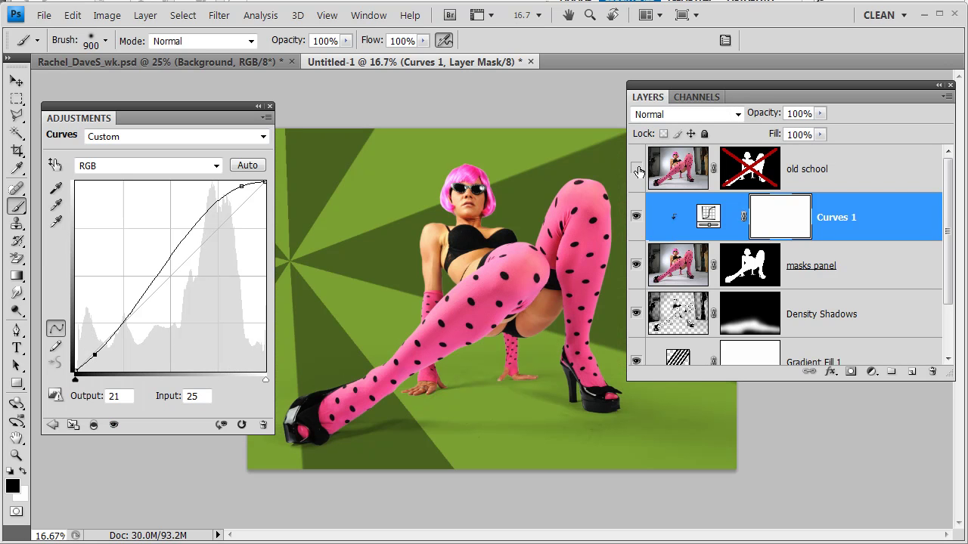